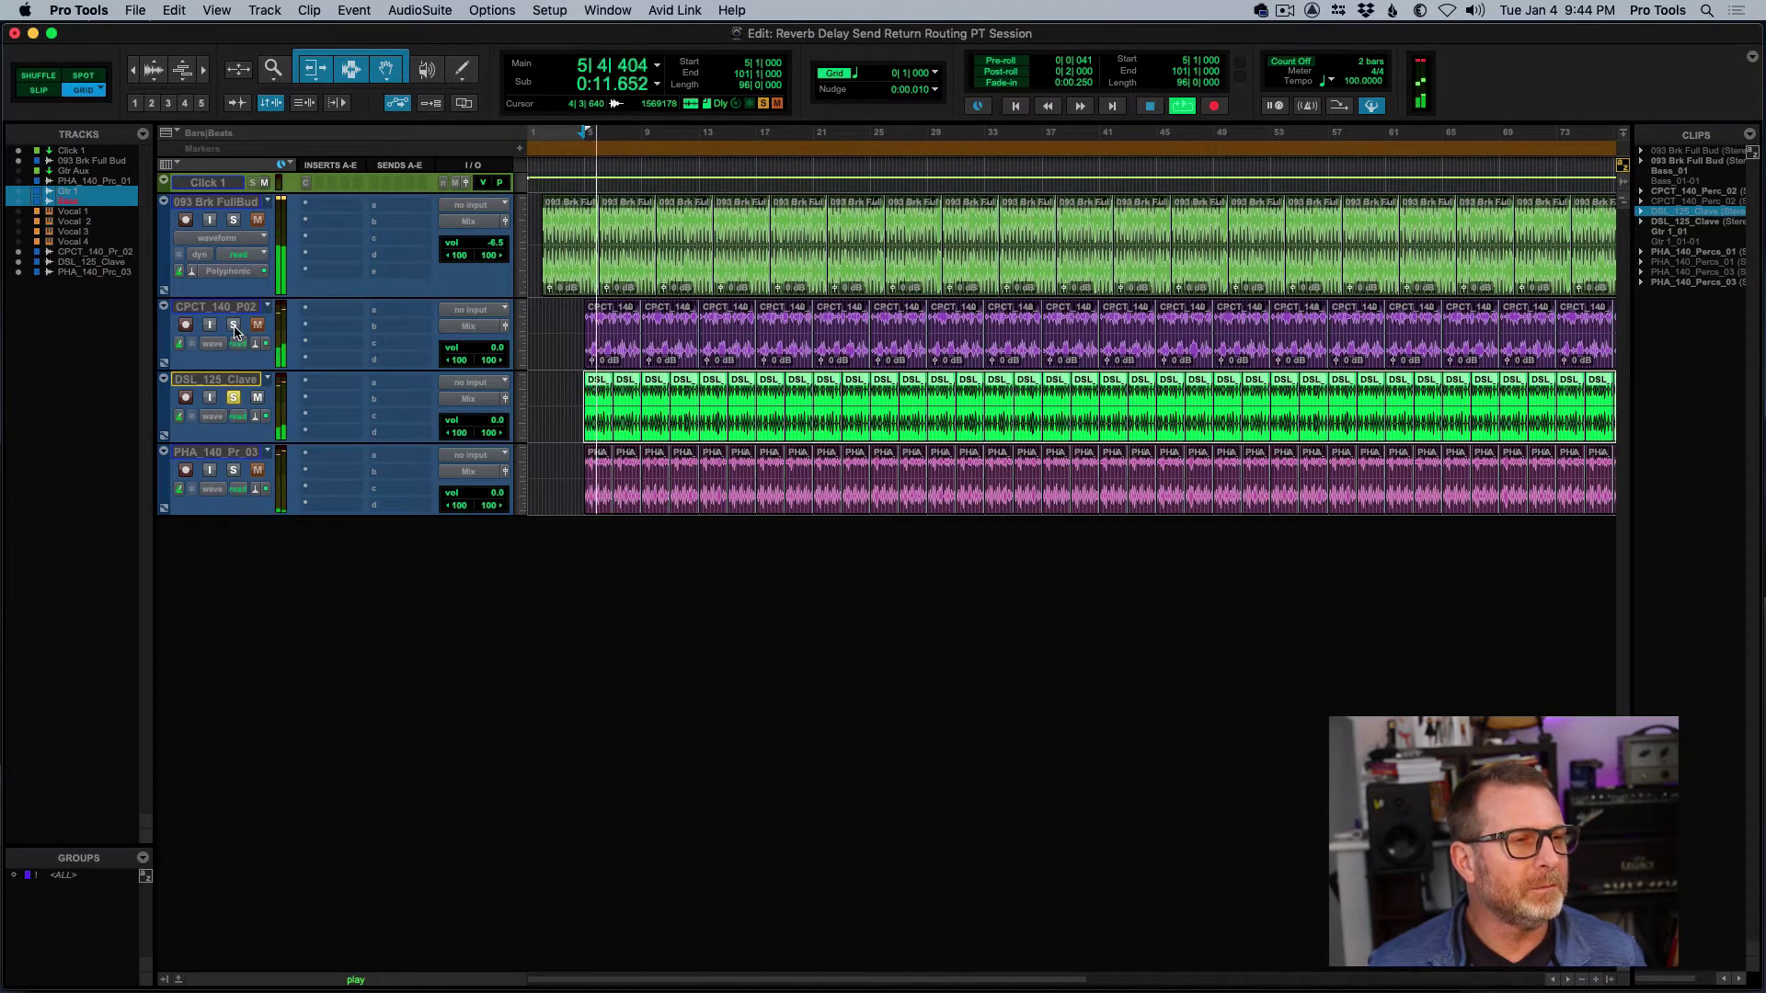
Audition the CPCT_140_P02 track in solo instead of DSL_125_Clave during playback, leaving both tracks unsoloed
left_click(234, 325)
left_click(233, 397)
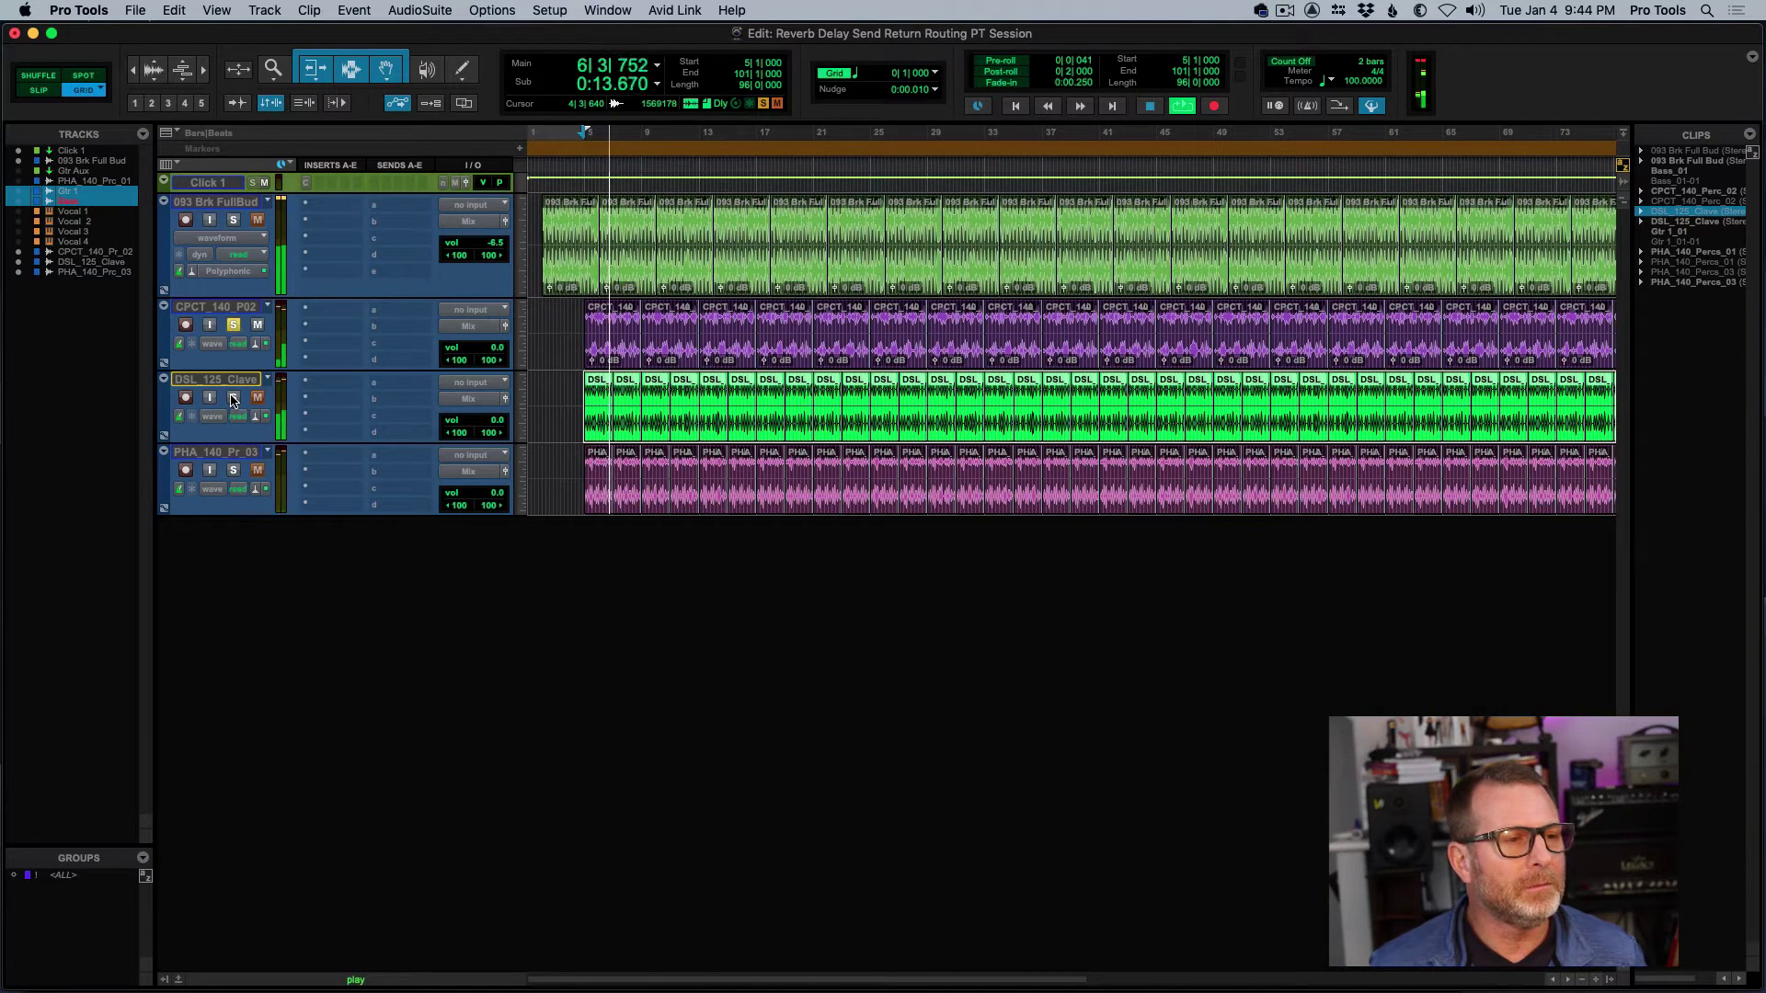
left_click(234, 325)
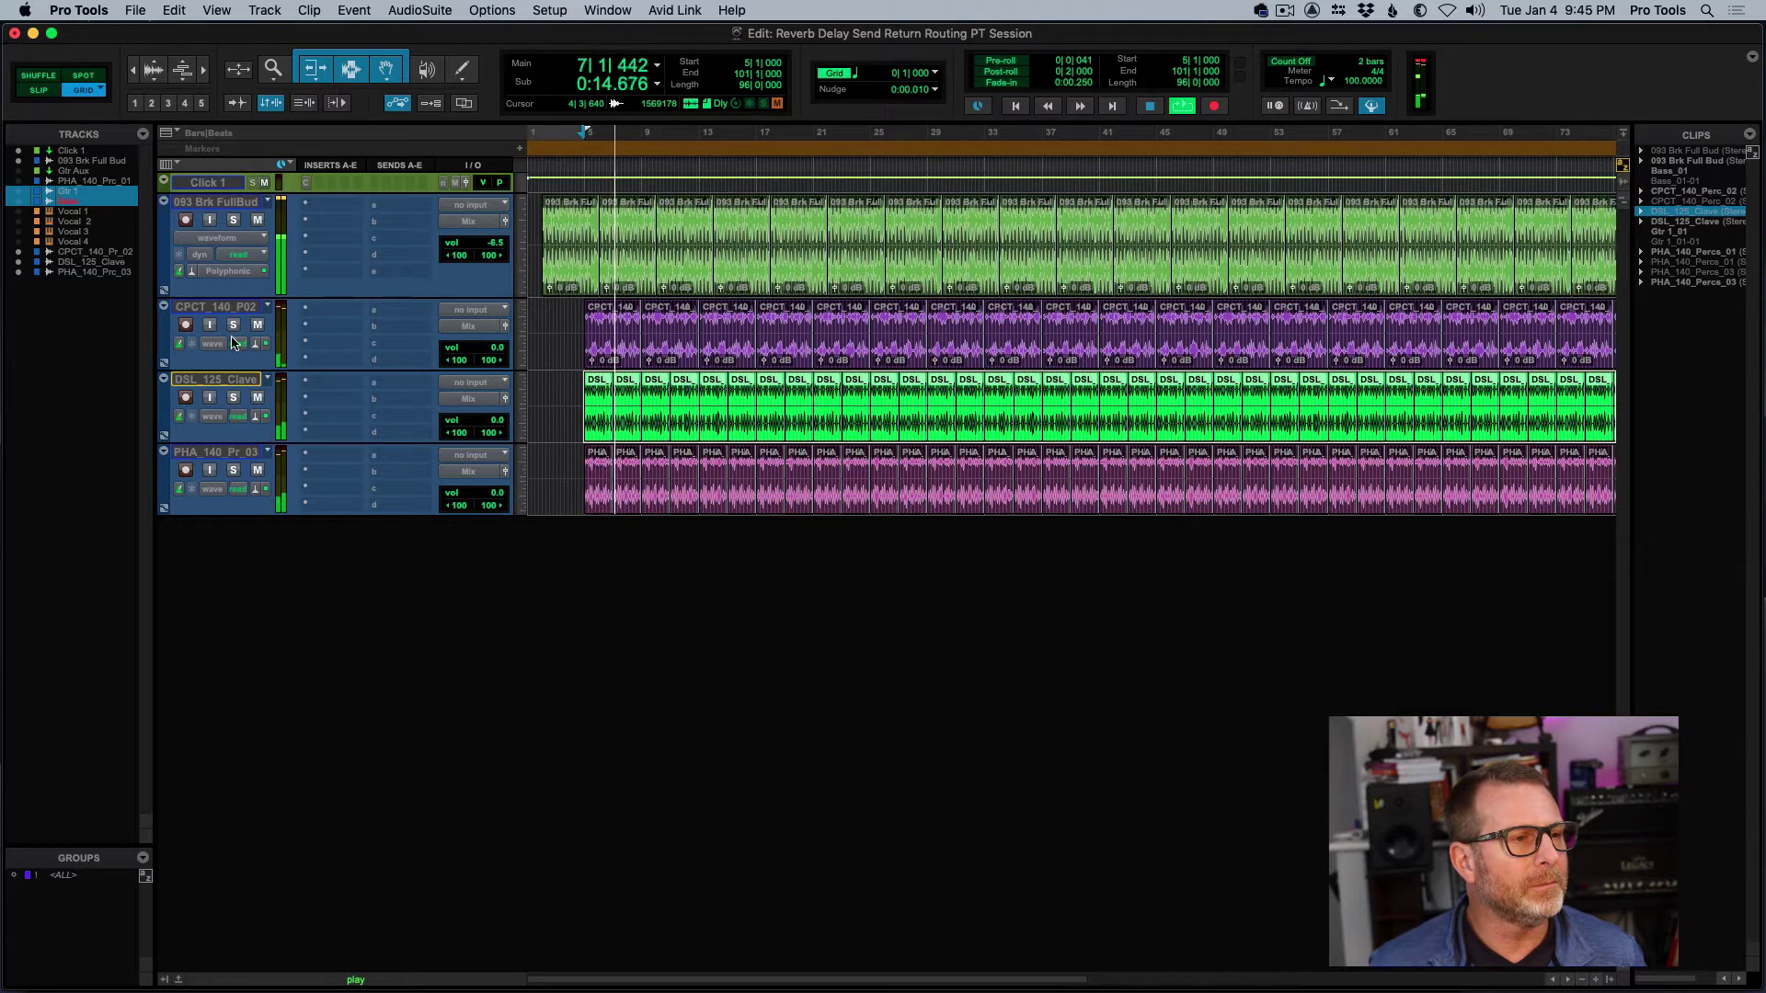
Solo the PHA_140_Pr_03 track and audition it from bar 5, stopping playback at the end
left_click(234, 469)
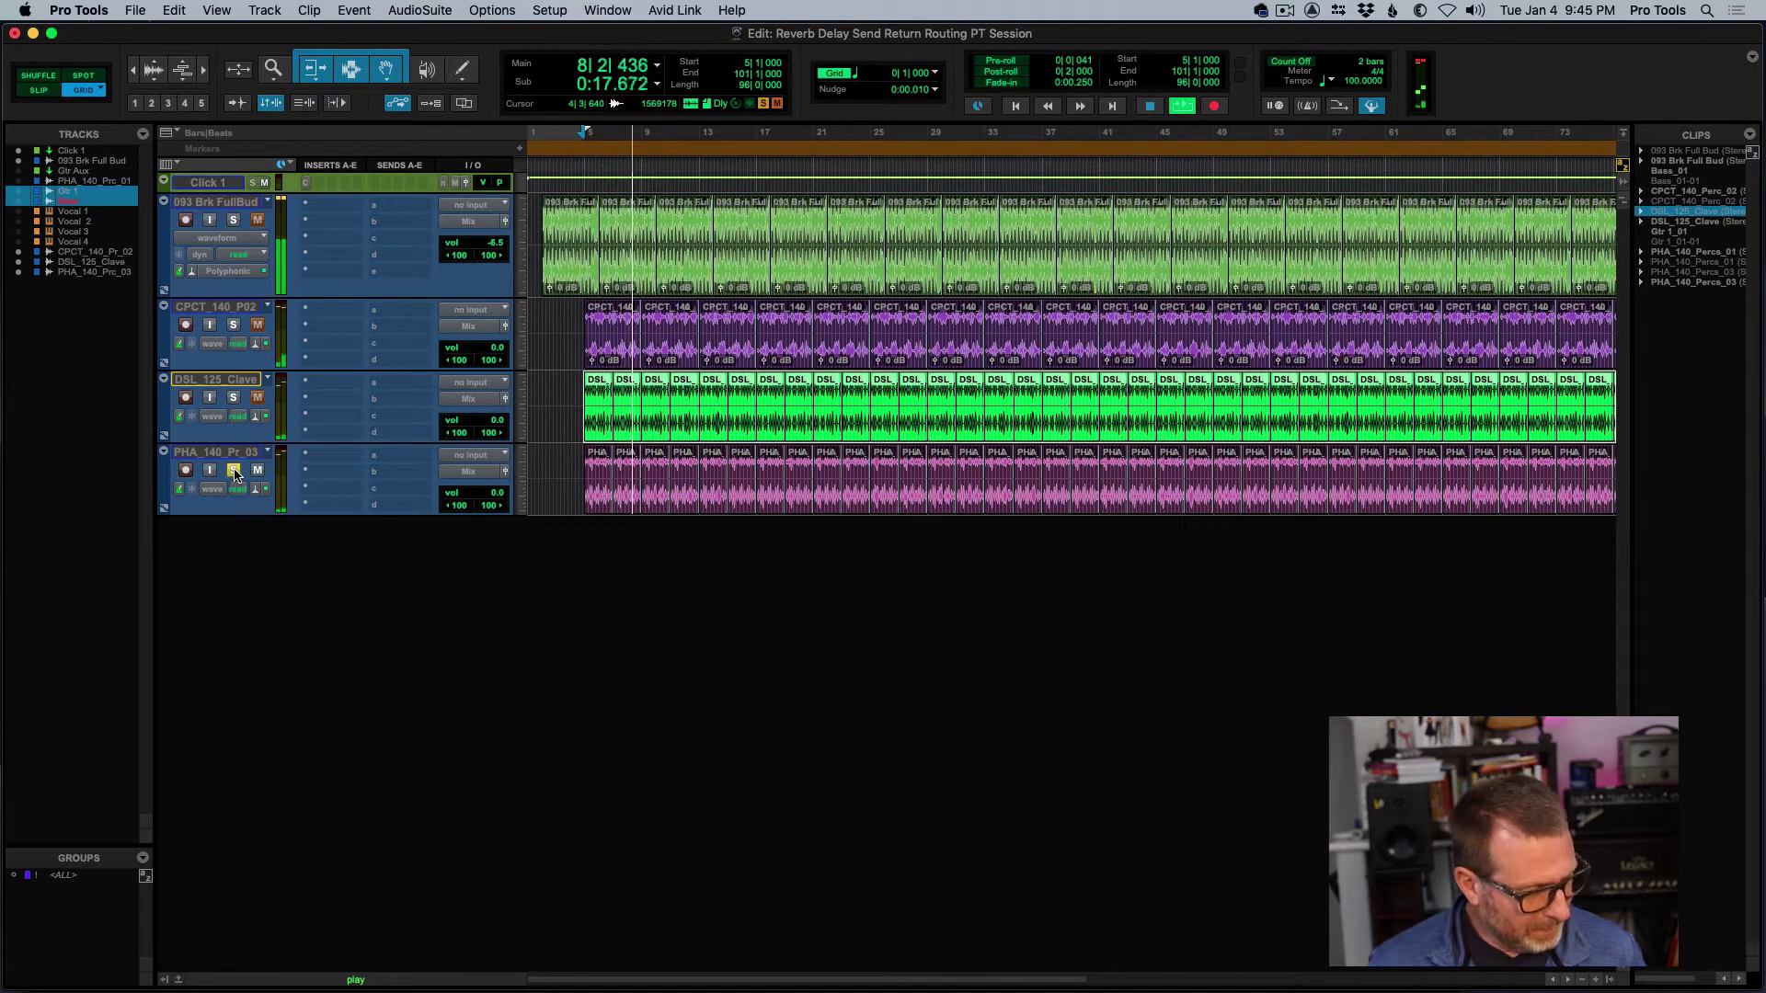
key("space")
left_click(233, 471)
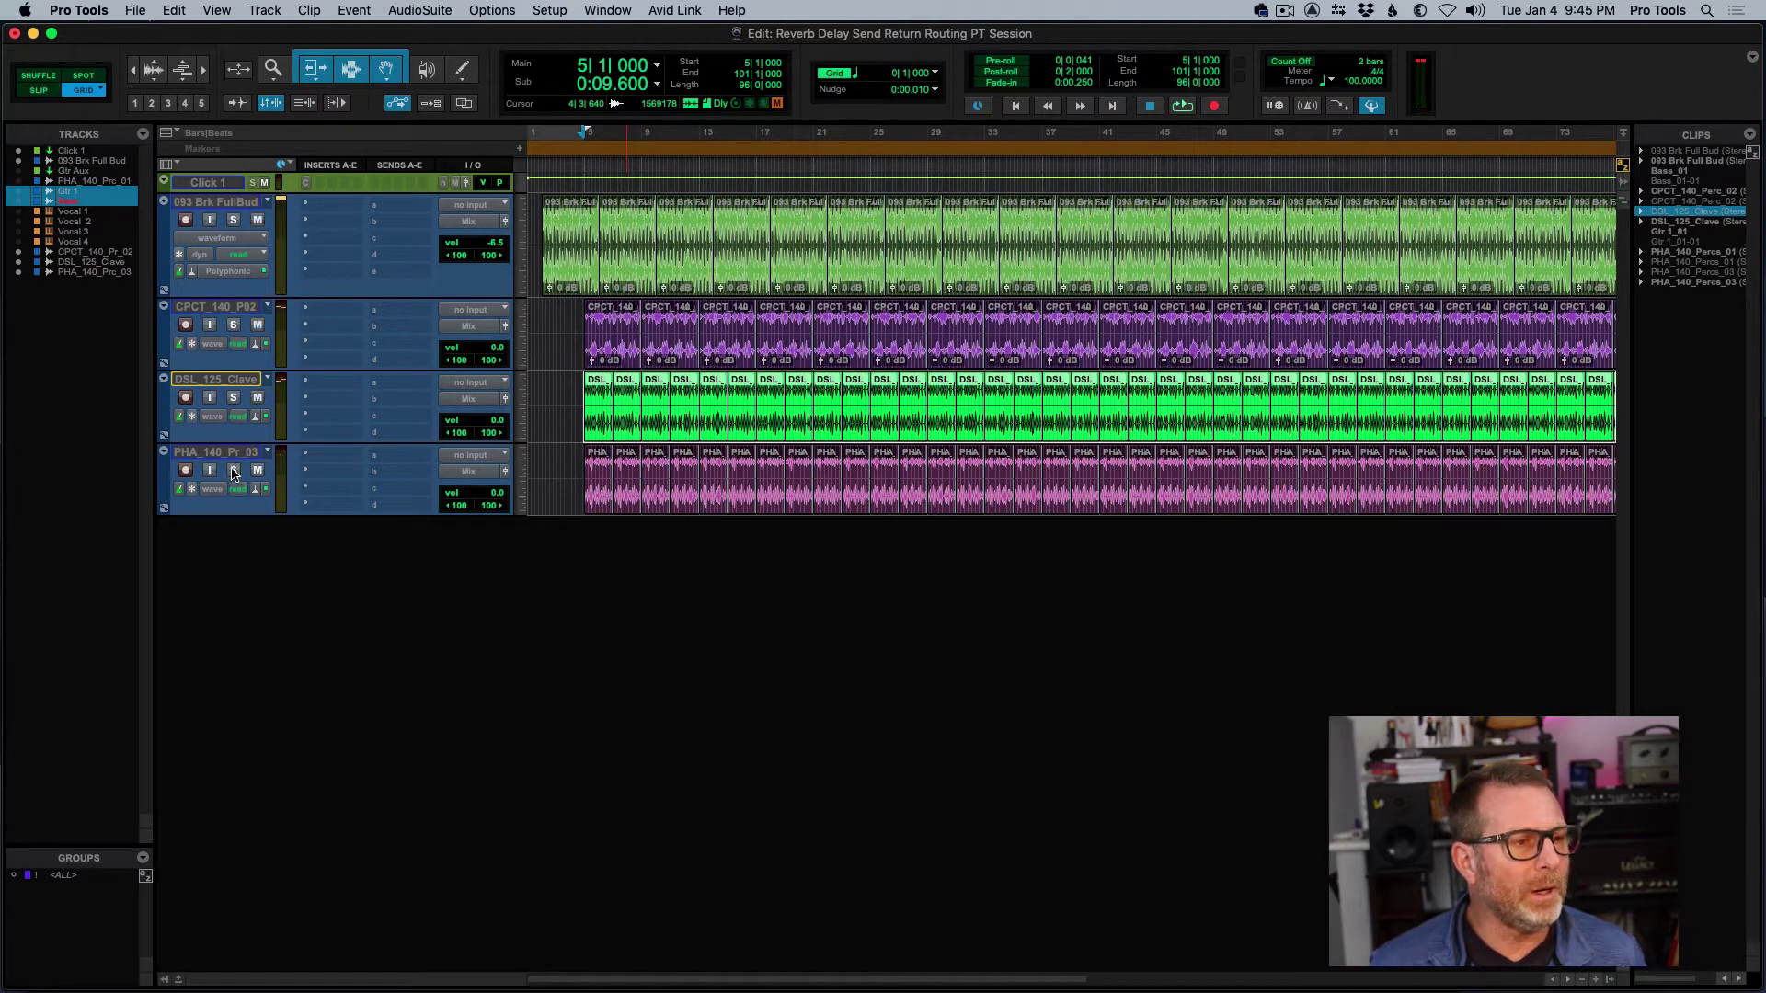
left_click(233, 471)
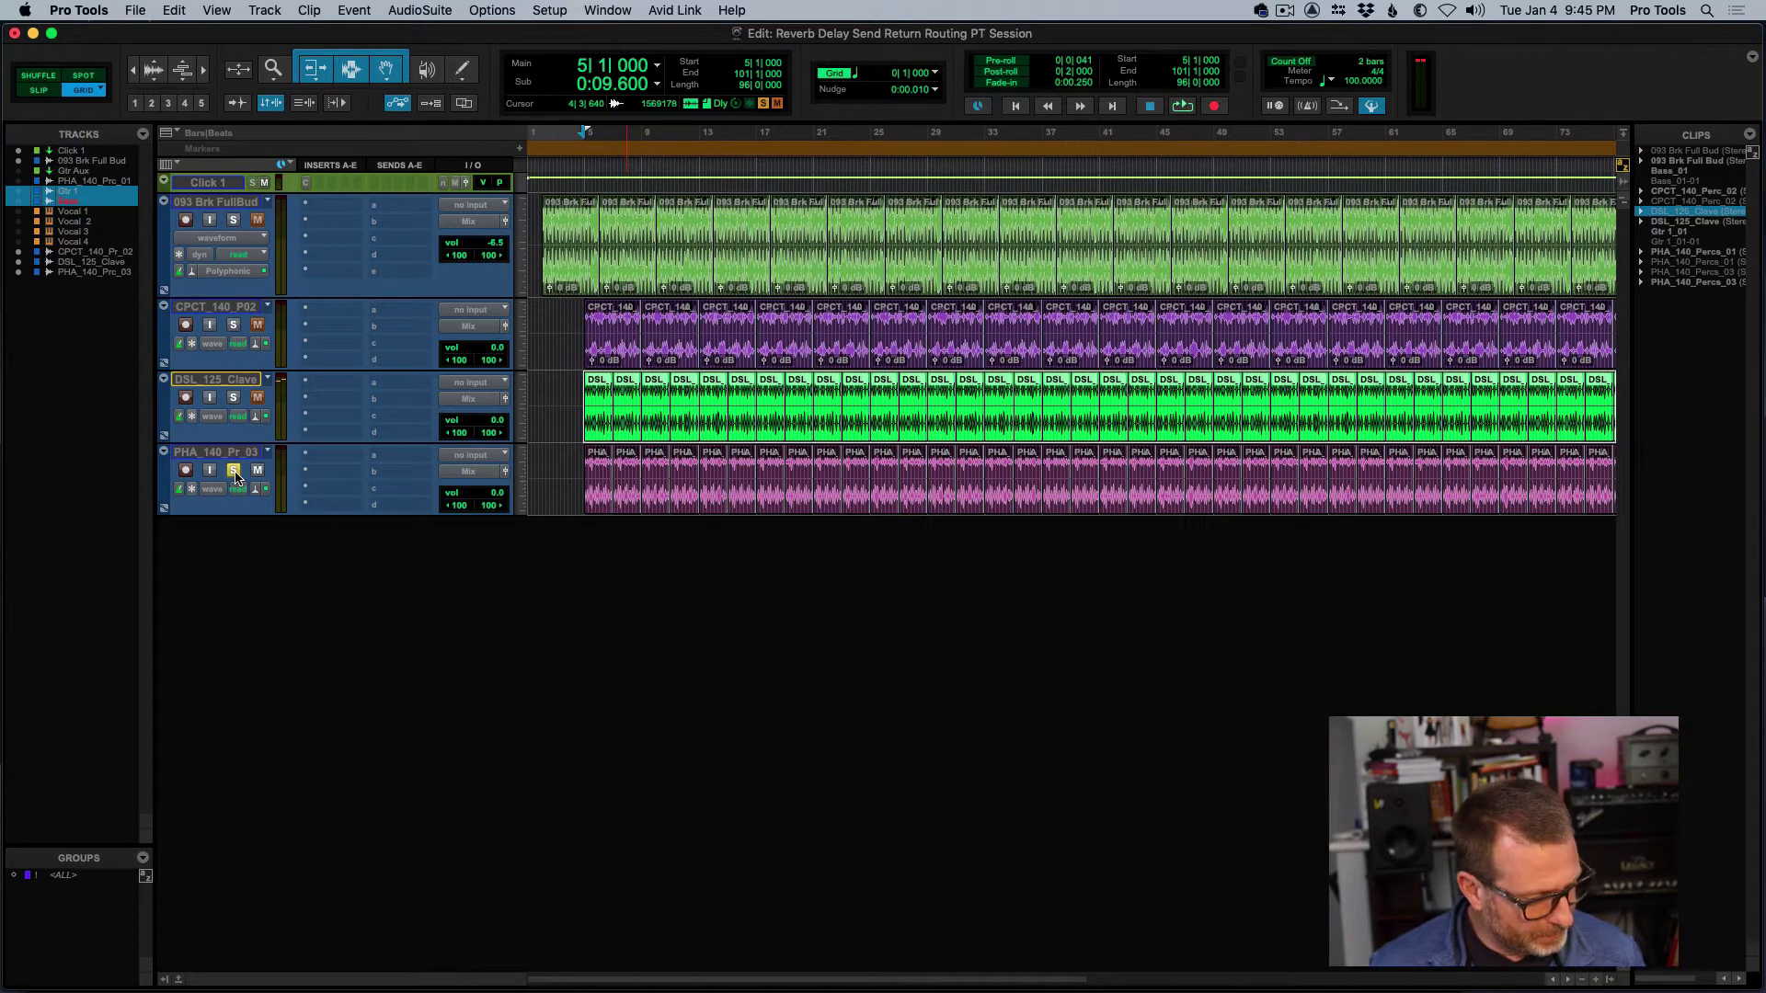
key("space")
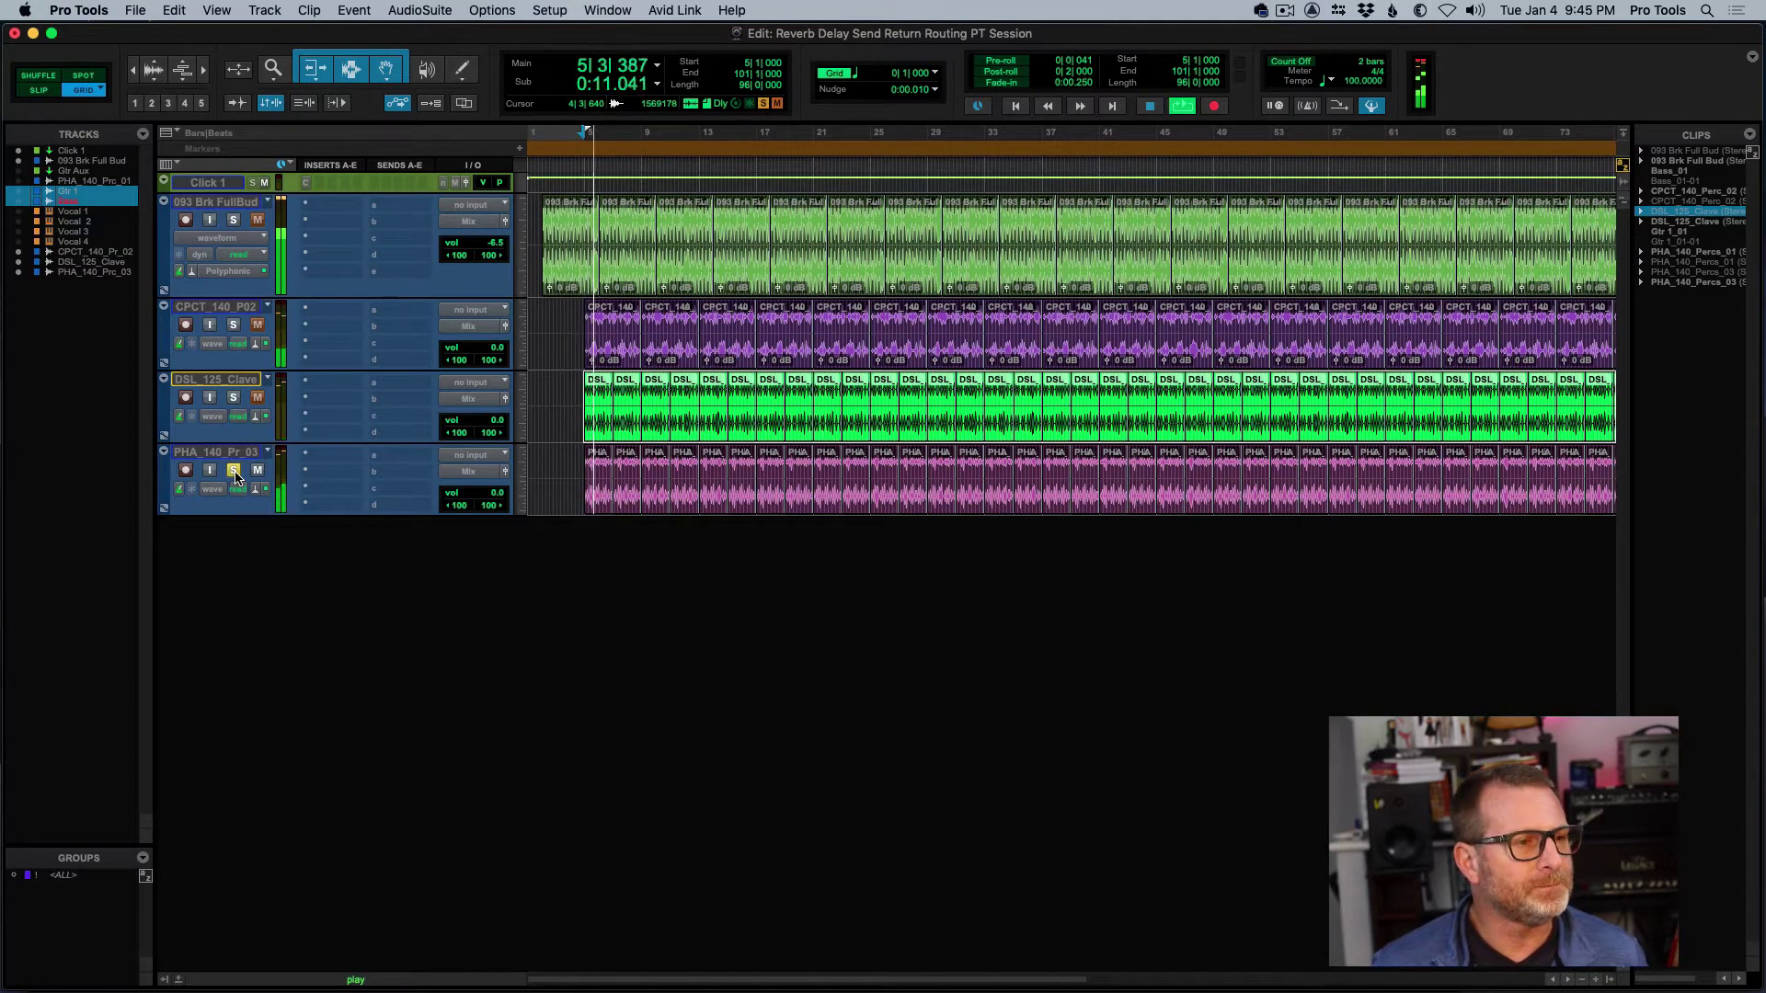
key("space")
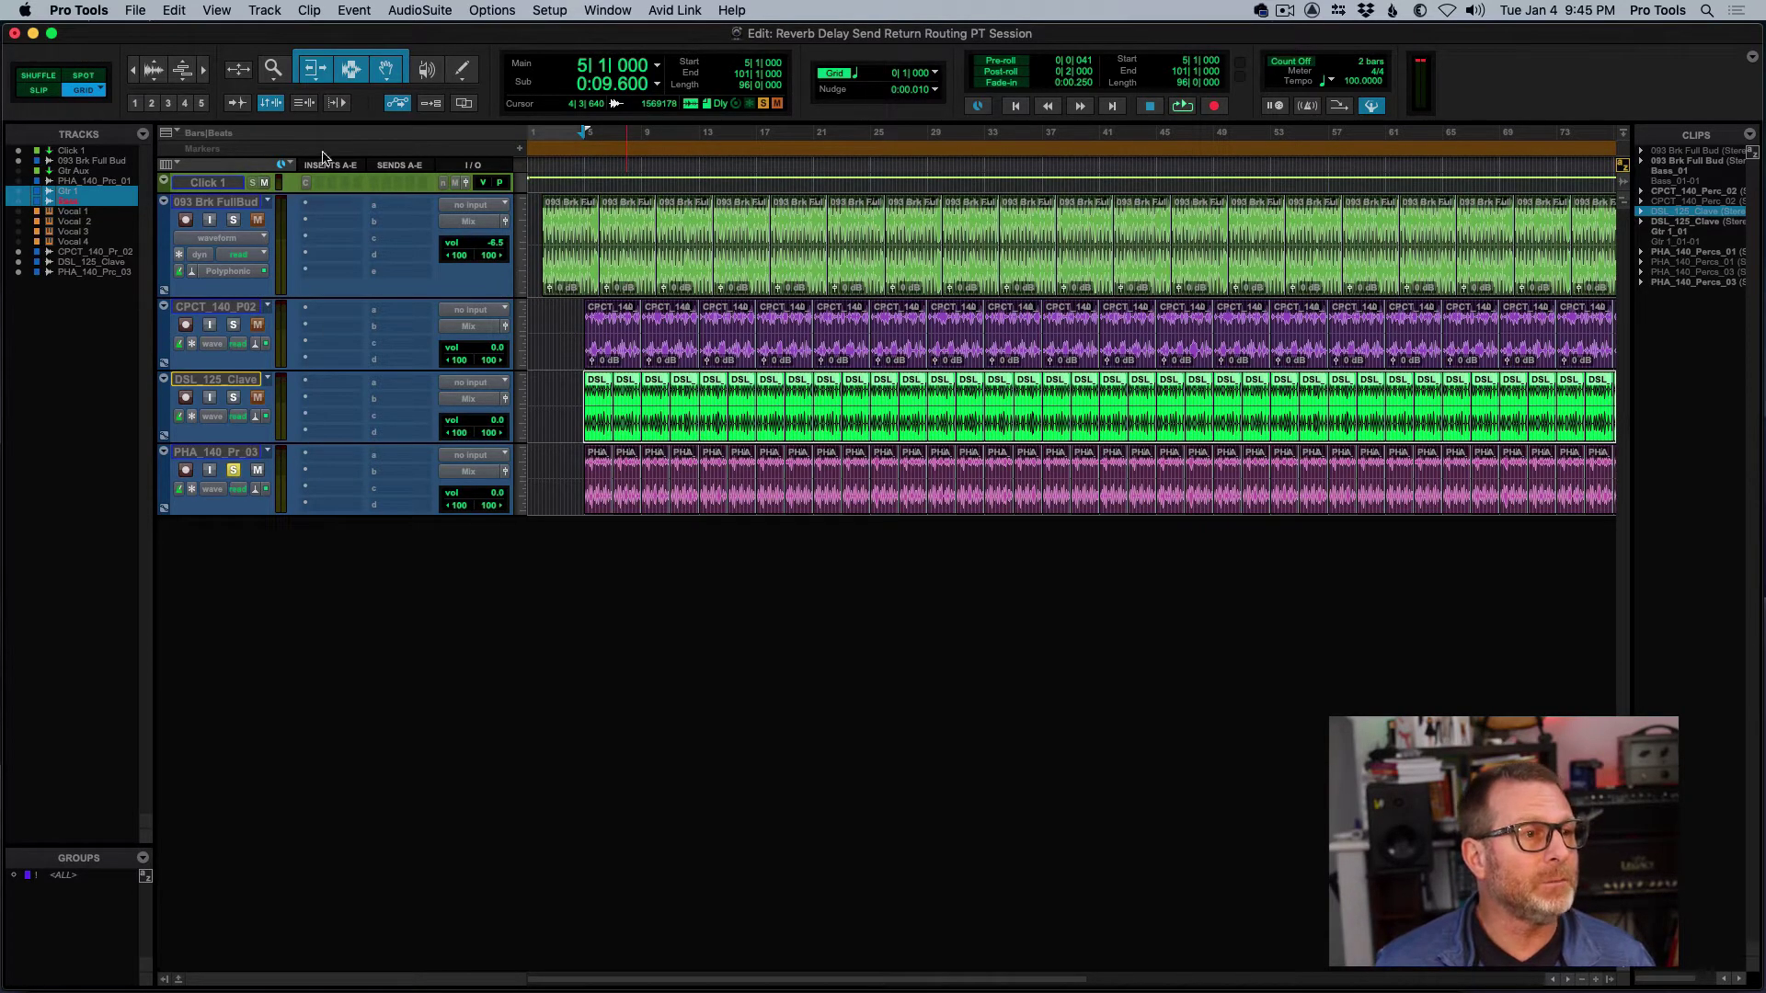
Insert the stereo D-Verb DSP plug-in on the PHA_140_Pr_03 track and set its input gain to 0.0 dB
left_click(232, 455)
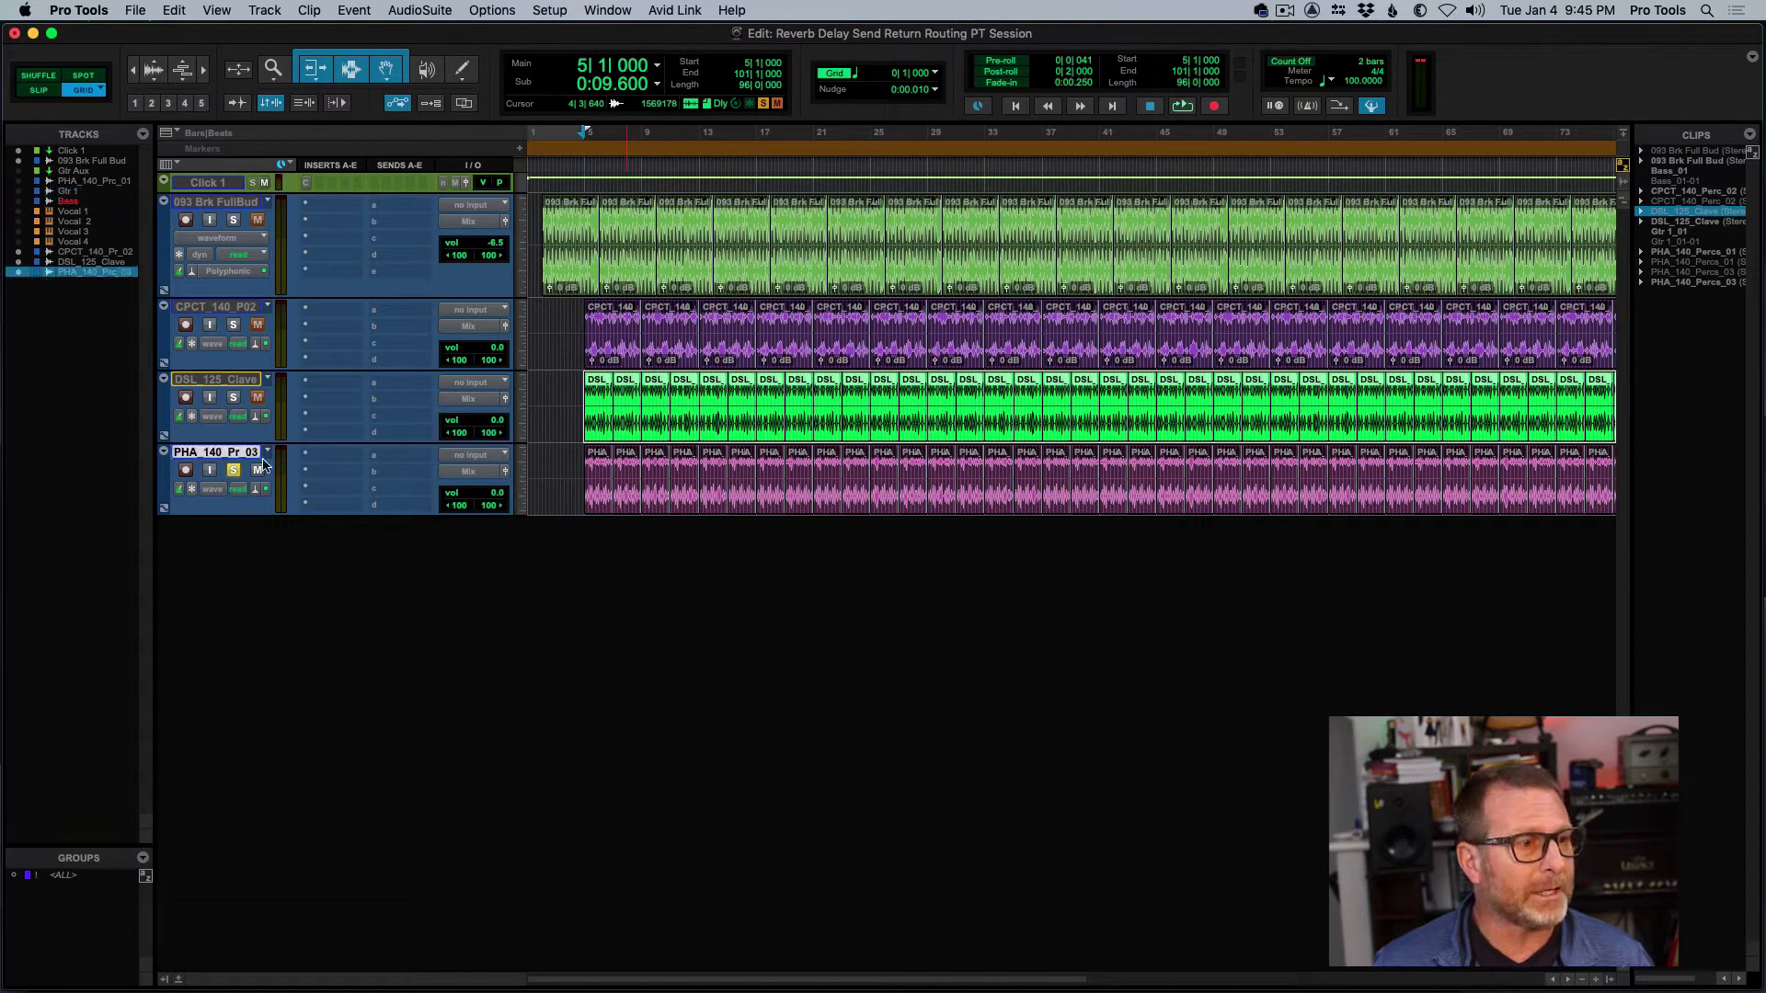
left_click(306, 459)
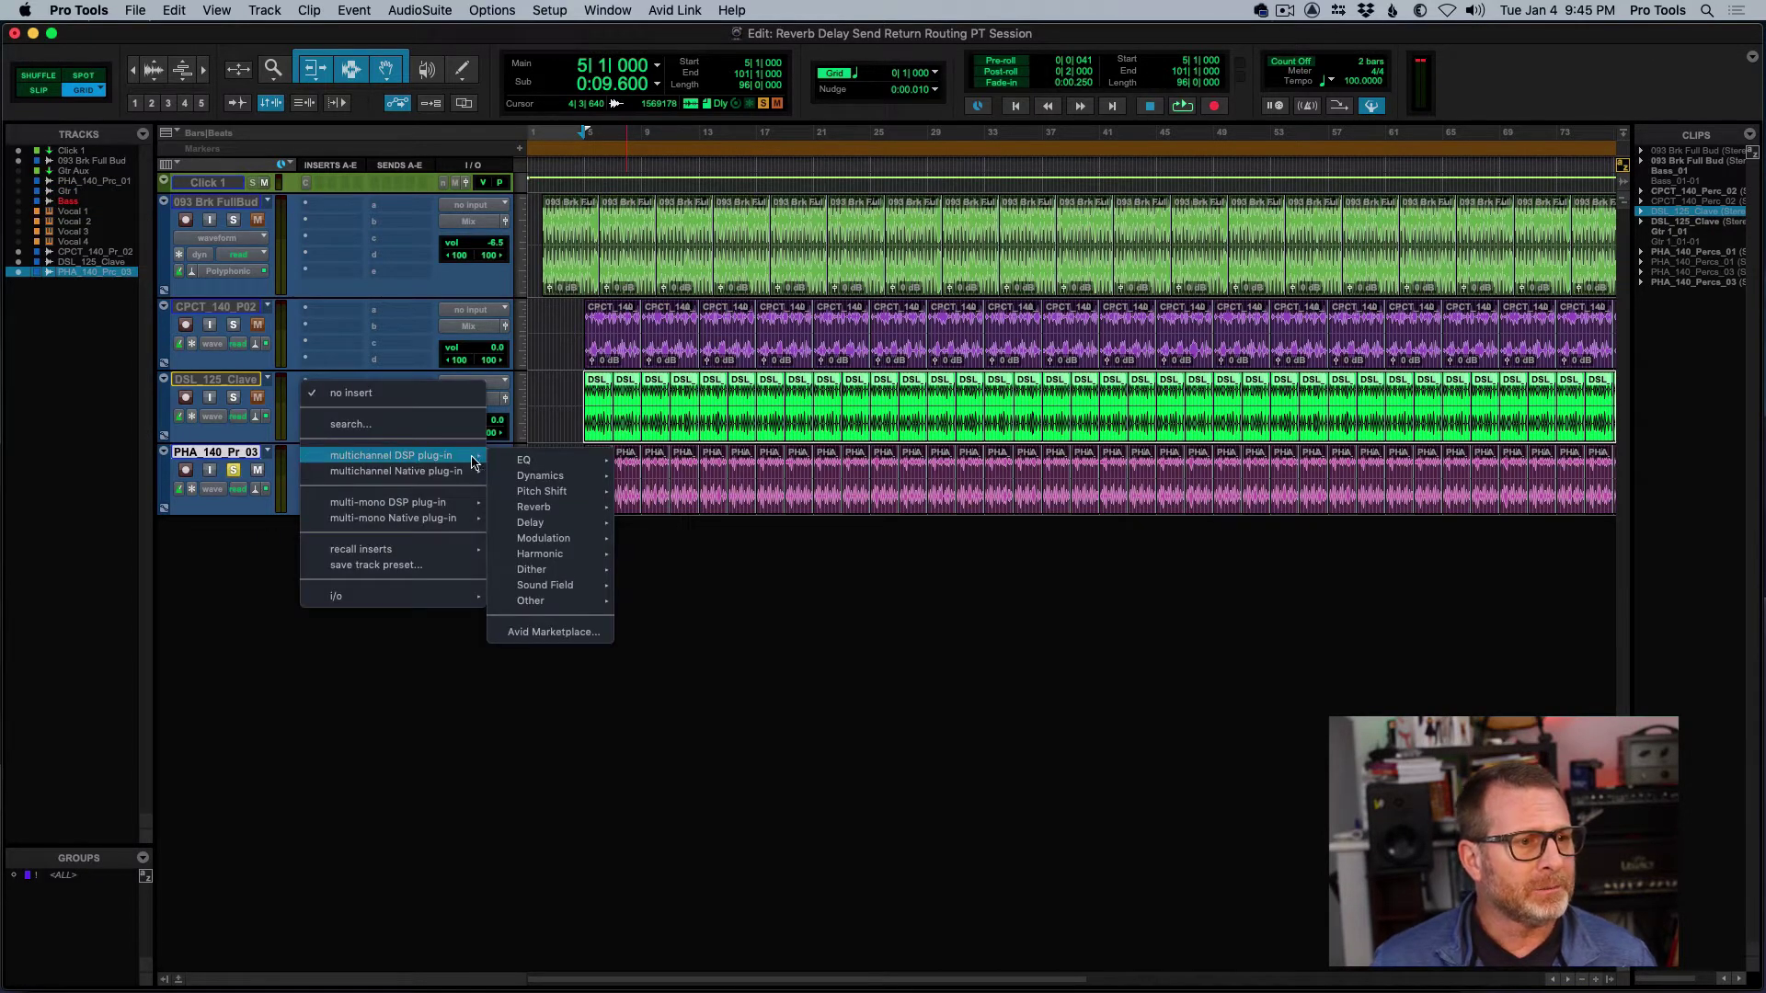
mouse_move(546, 509)
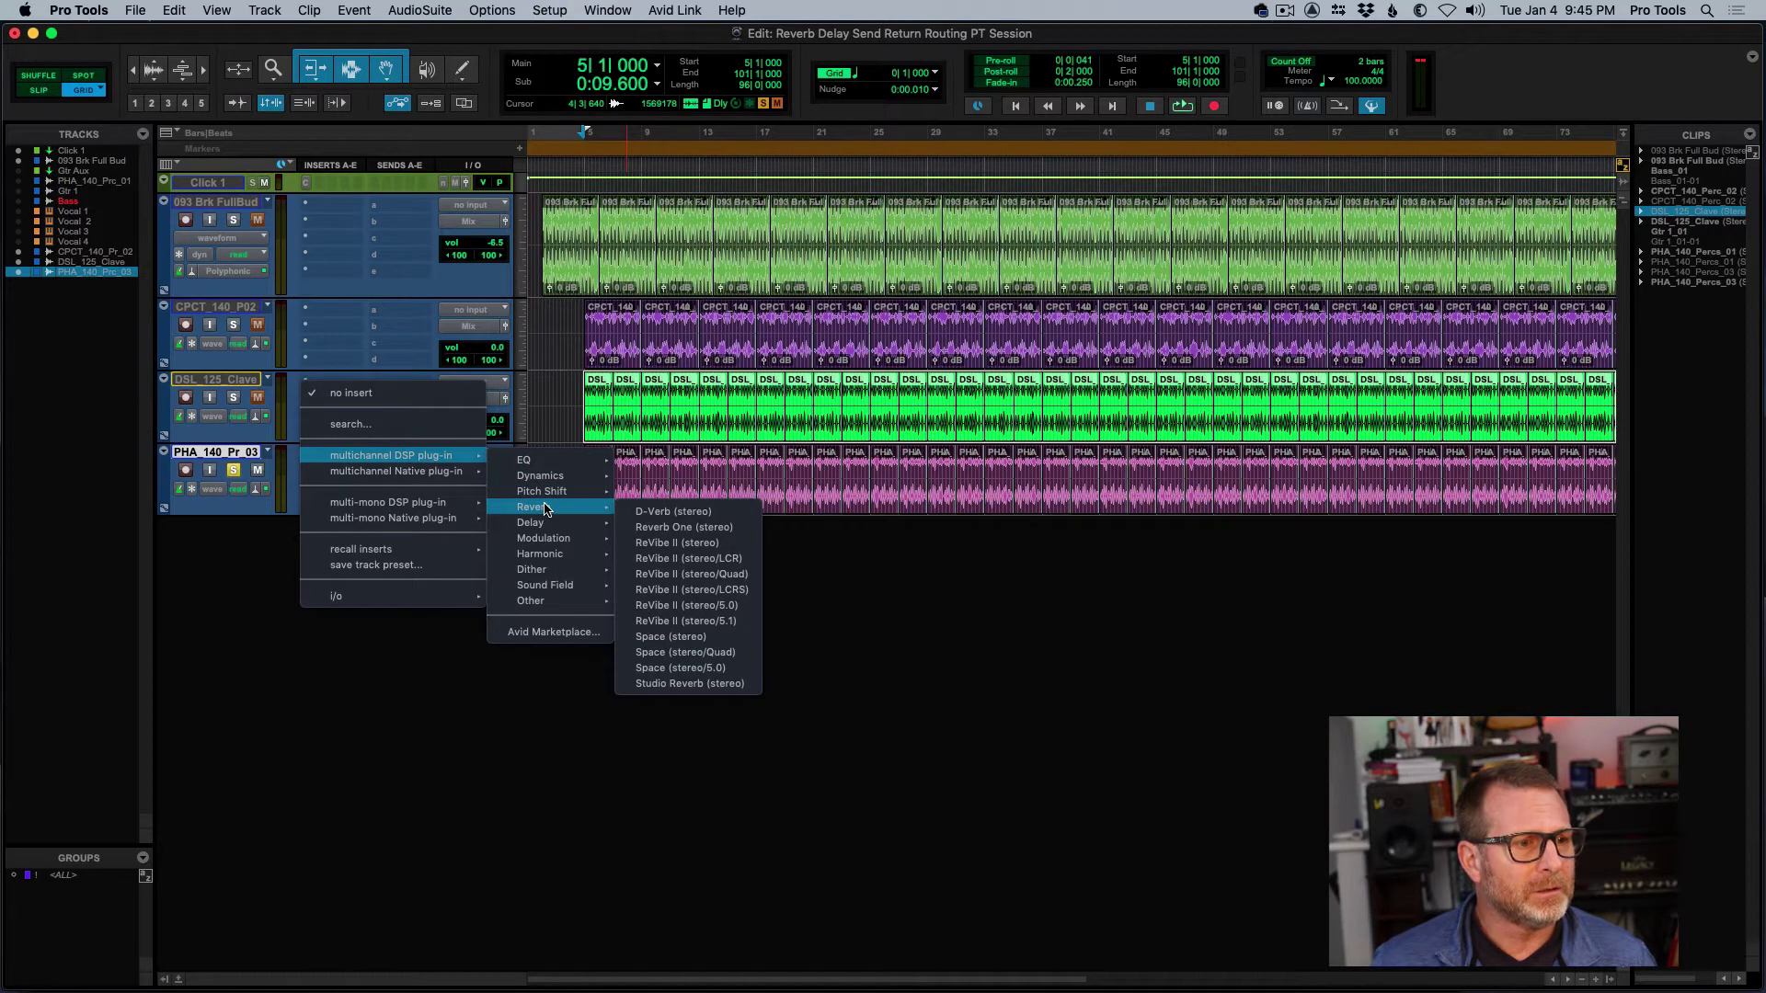
left_click(666, 512)
left_click_drag(947, 555, 946, 538)
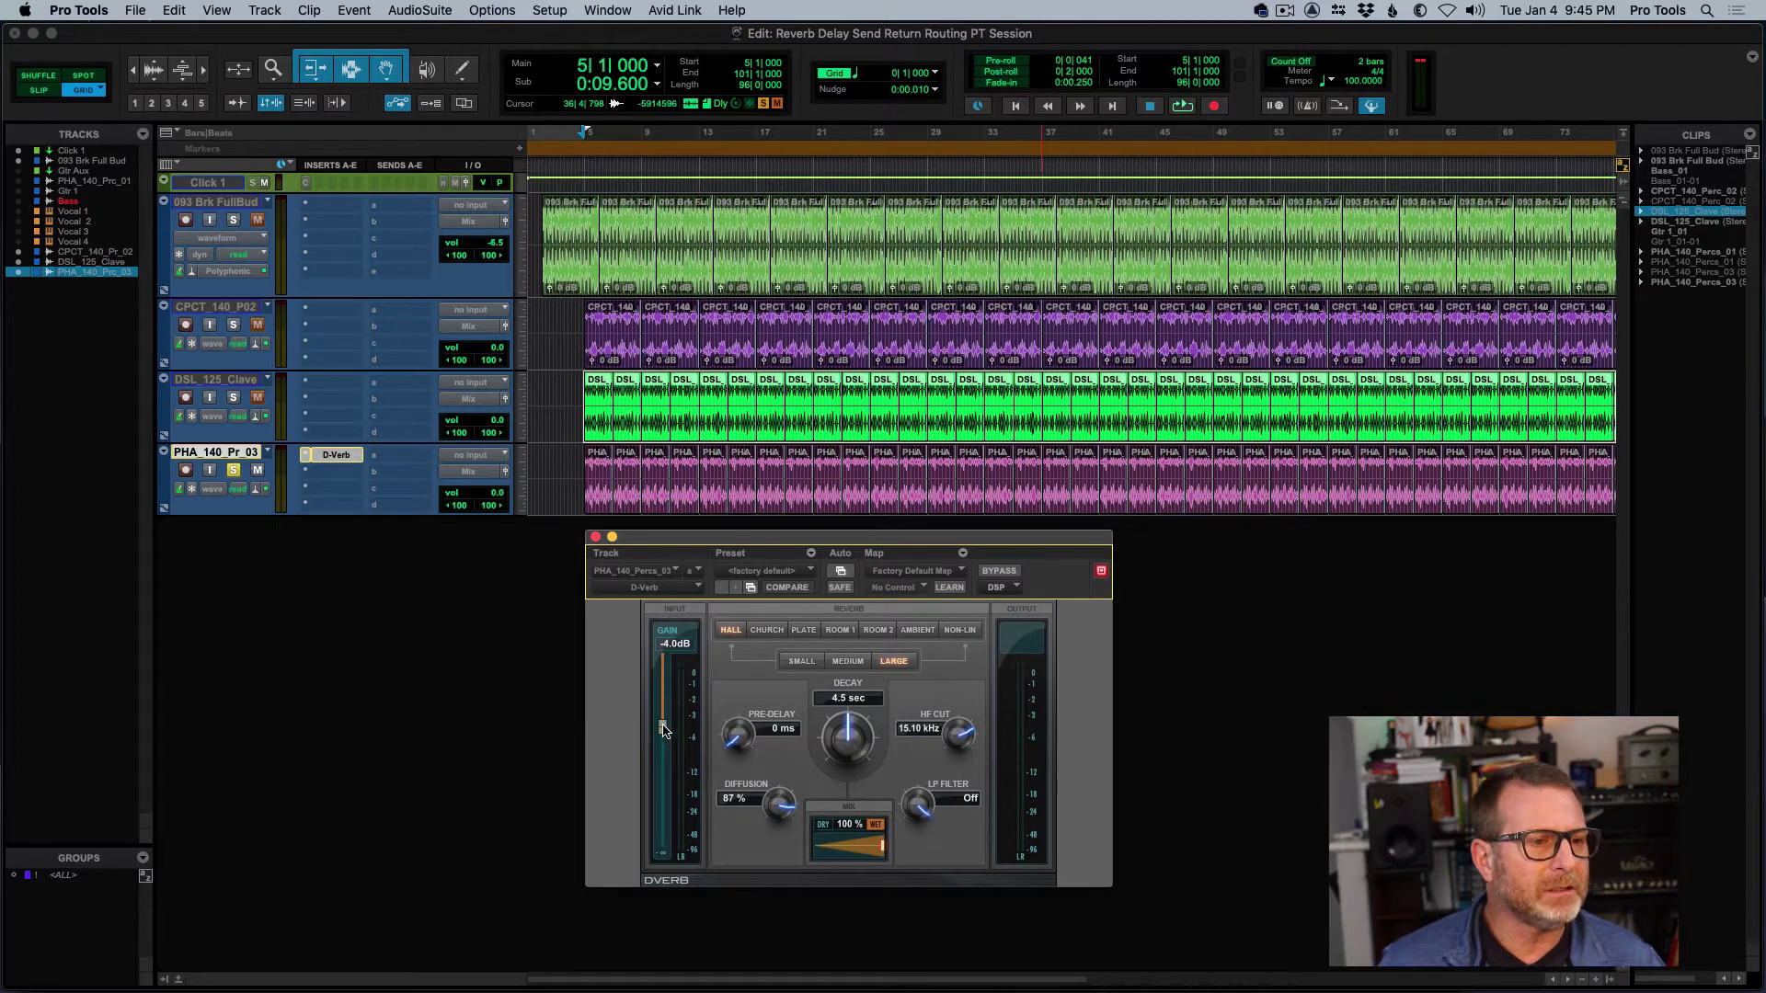
left_click_drag(664, 728, 659, 641)
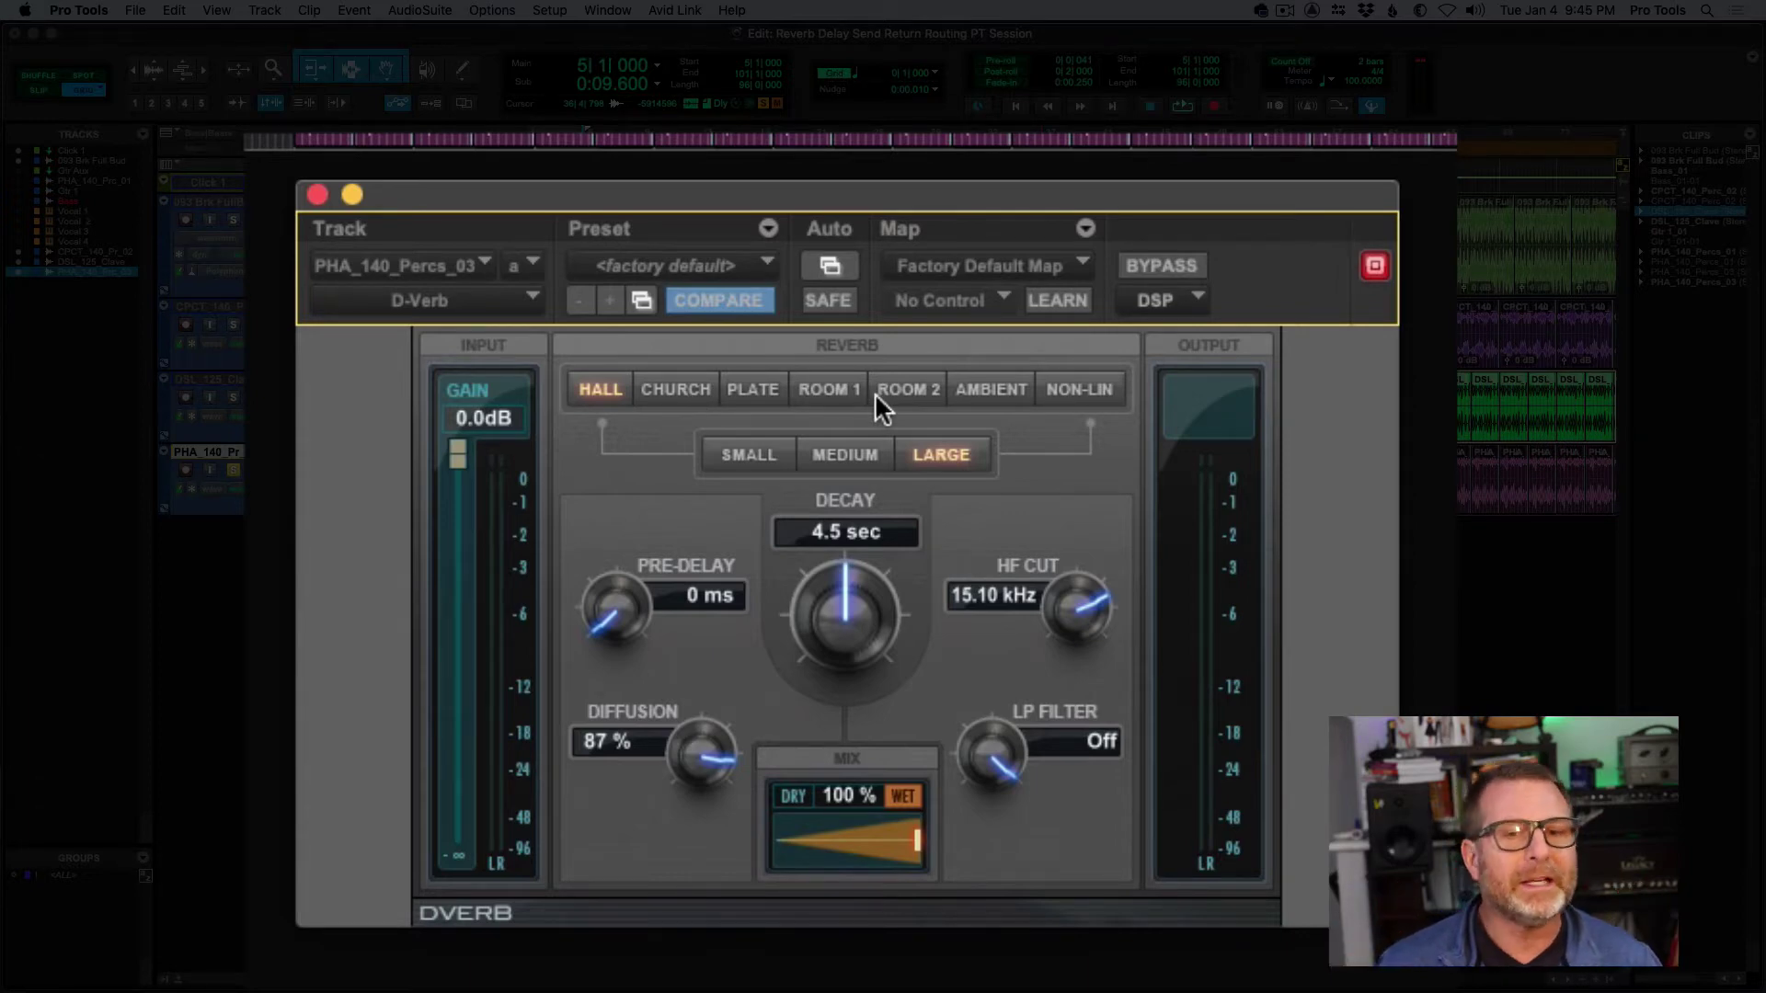
Play the soloed percussion while changing D-Verb's wet/dry mix to 0 %, back to 100 %, and finally to 41 %
left_click(676, 266)
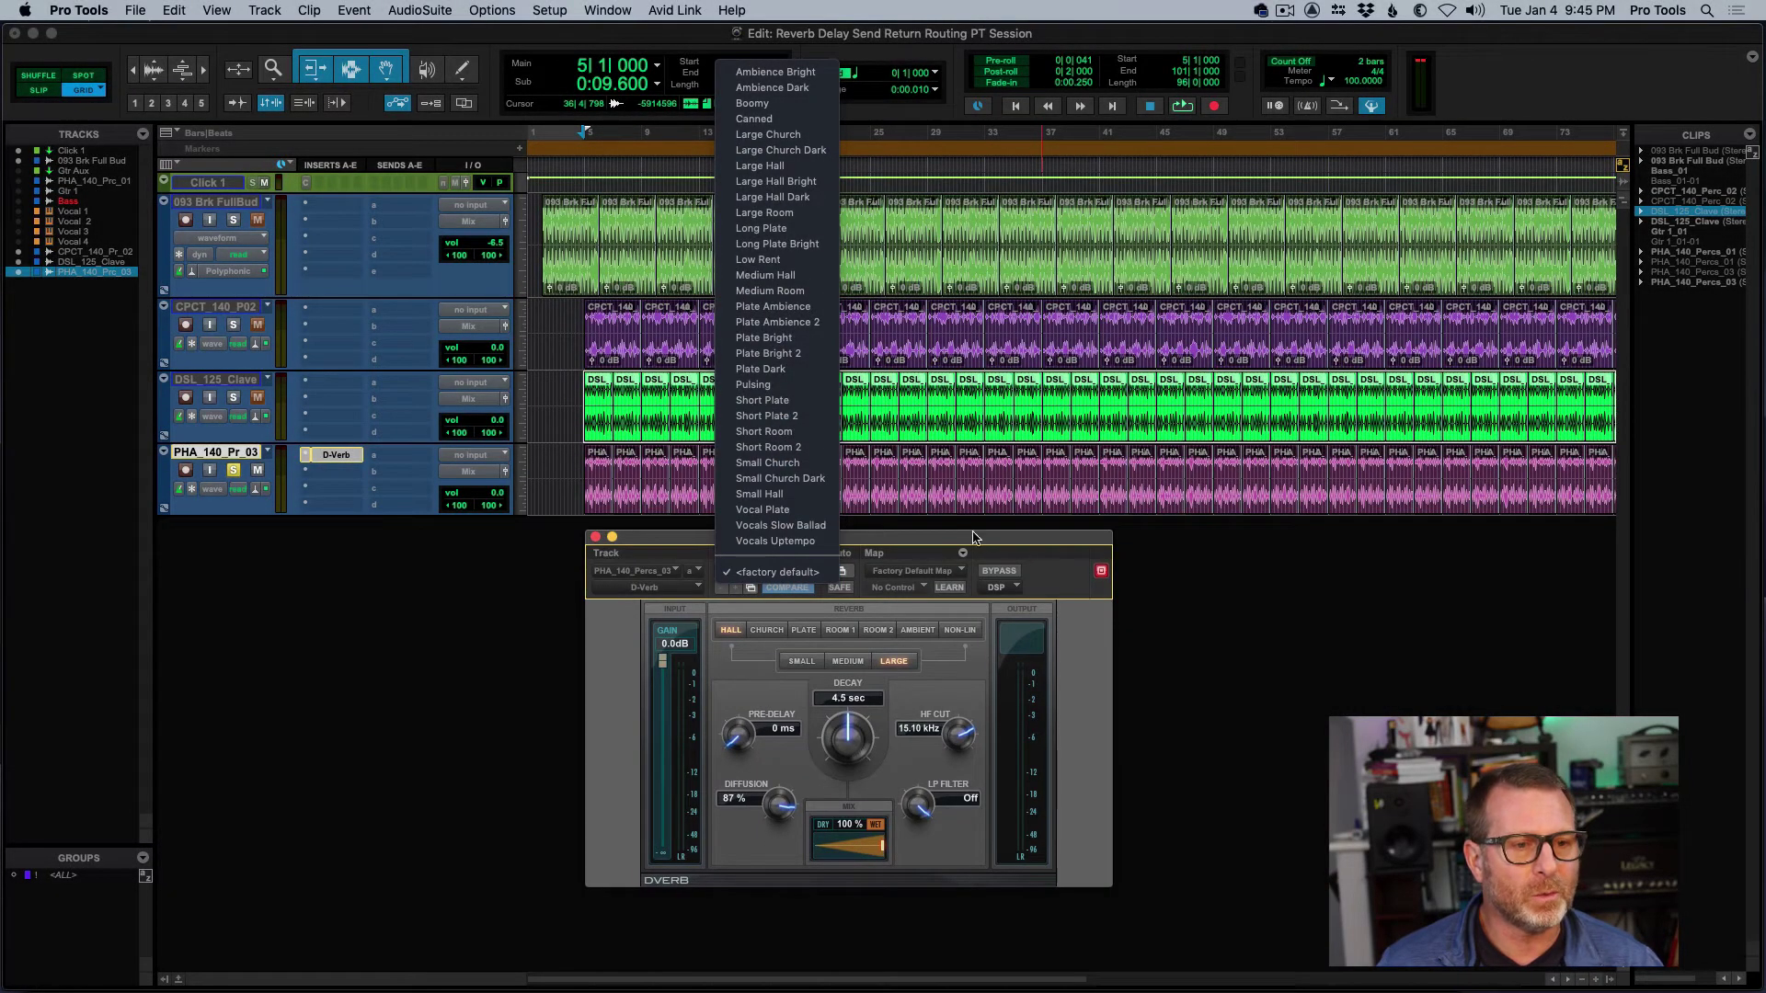
left_click(1018, 543)
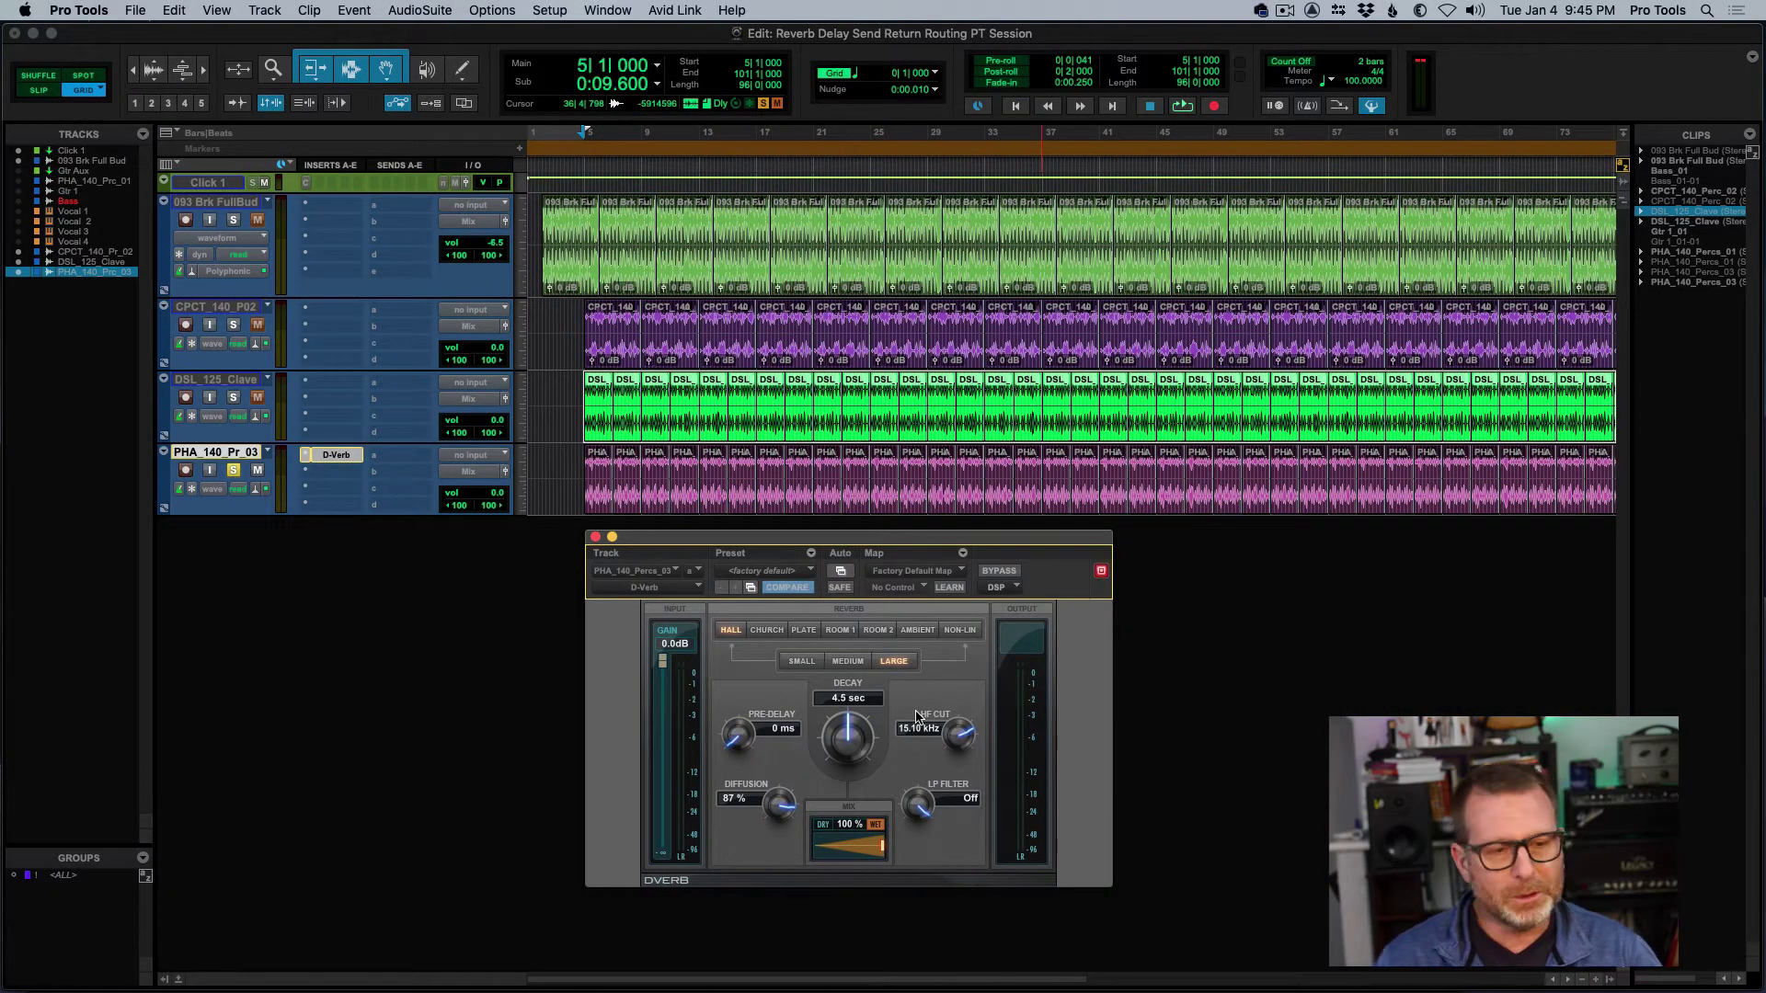
key("space")
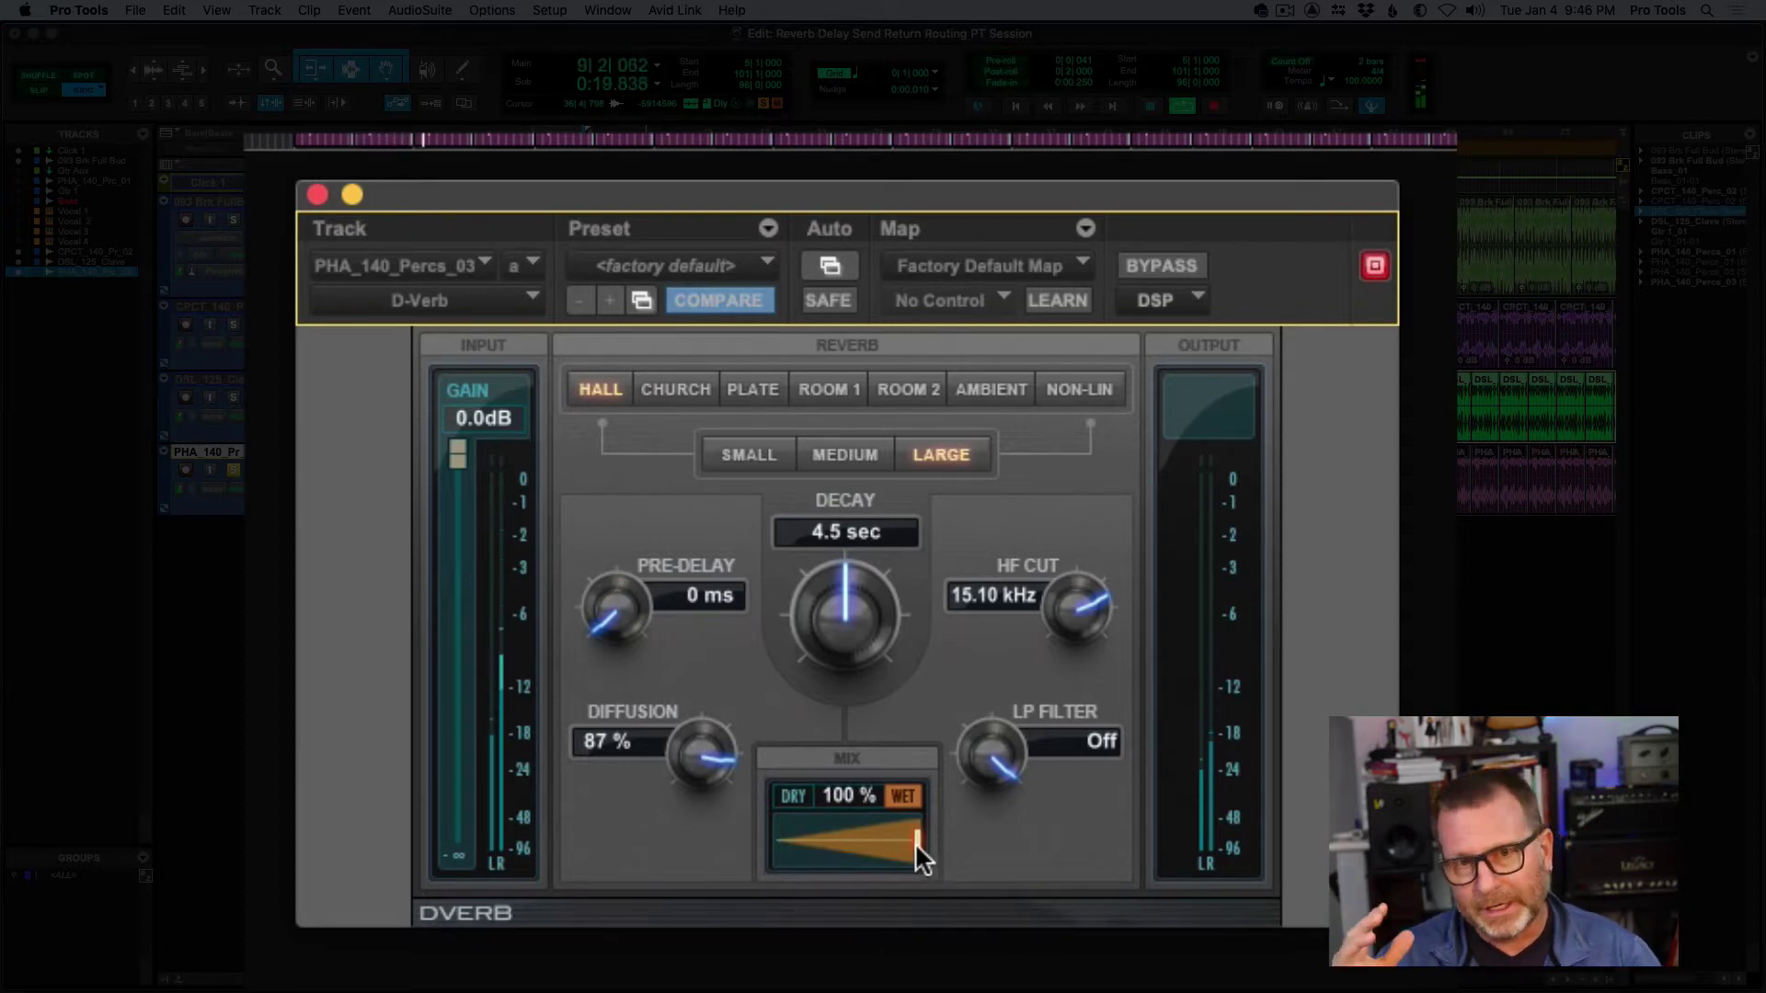
left_click_drag(914, 843, 719, 840)
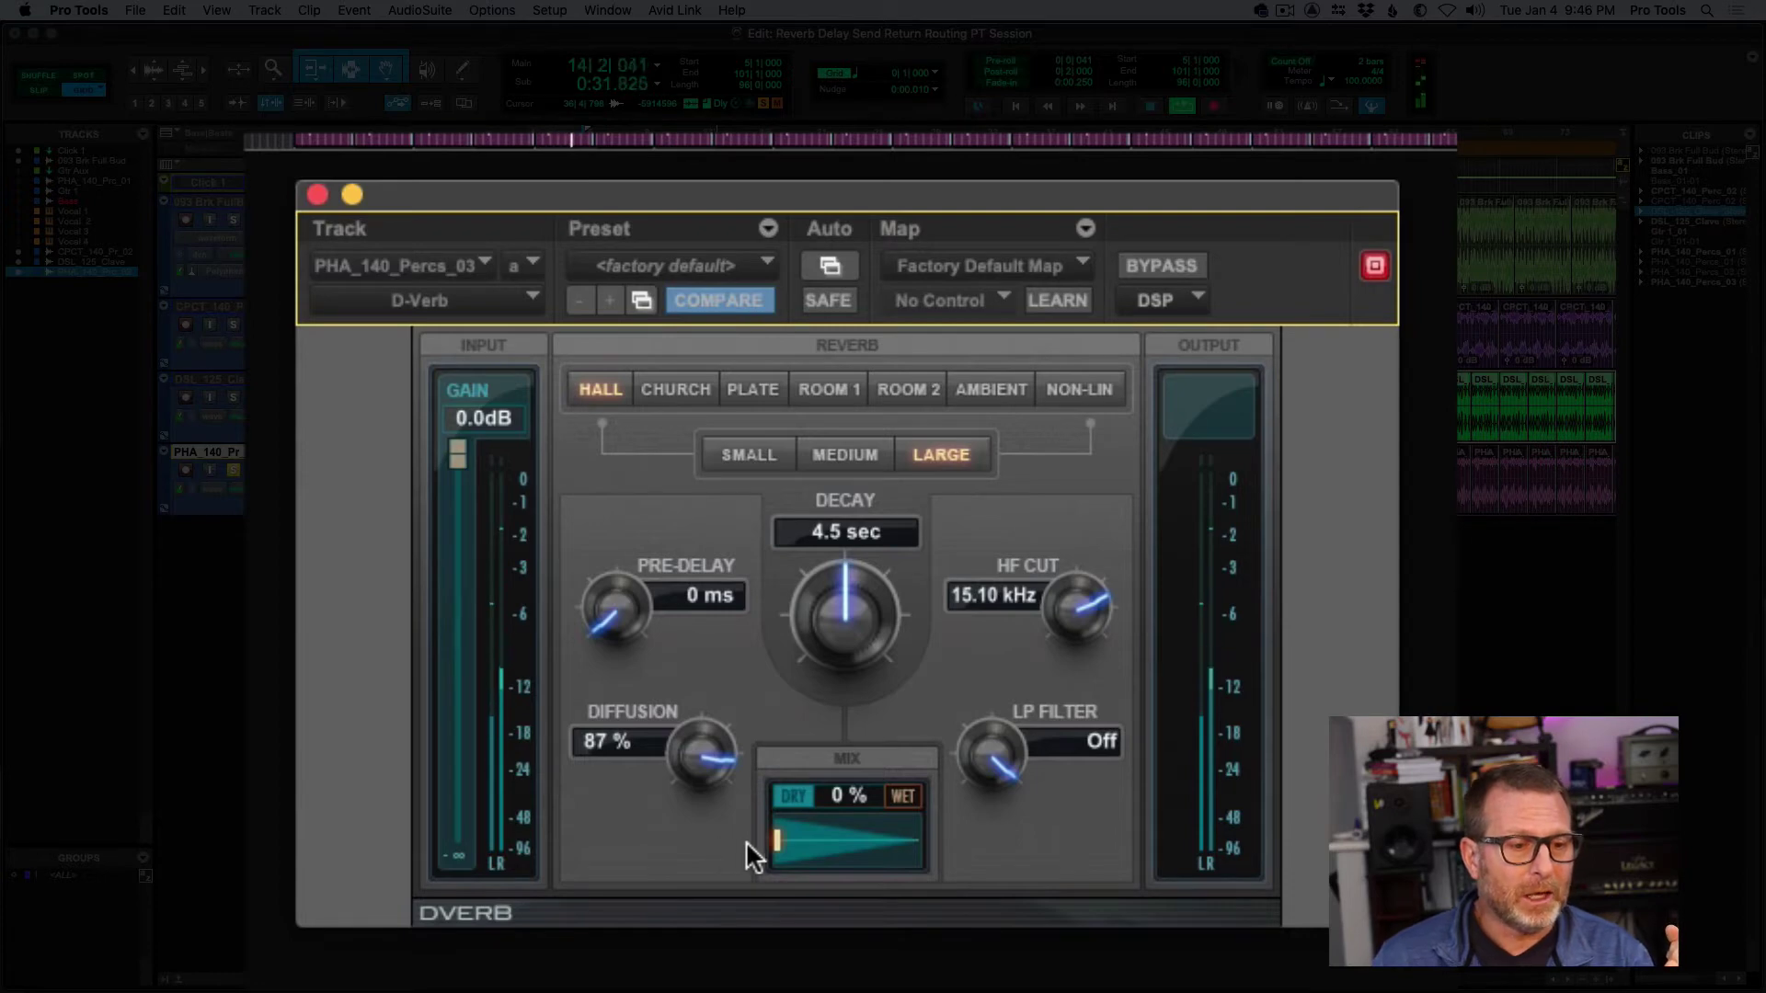
left_click_drag(777, 841, 944, 838)
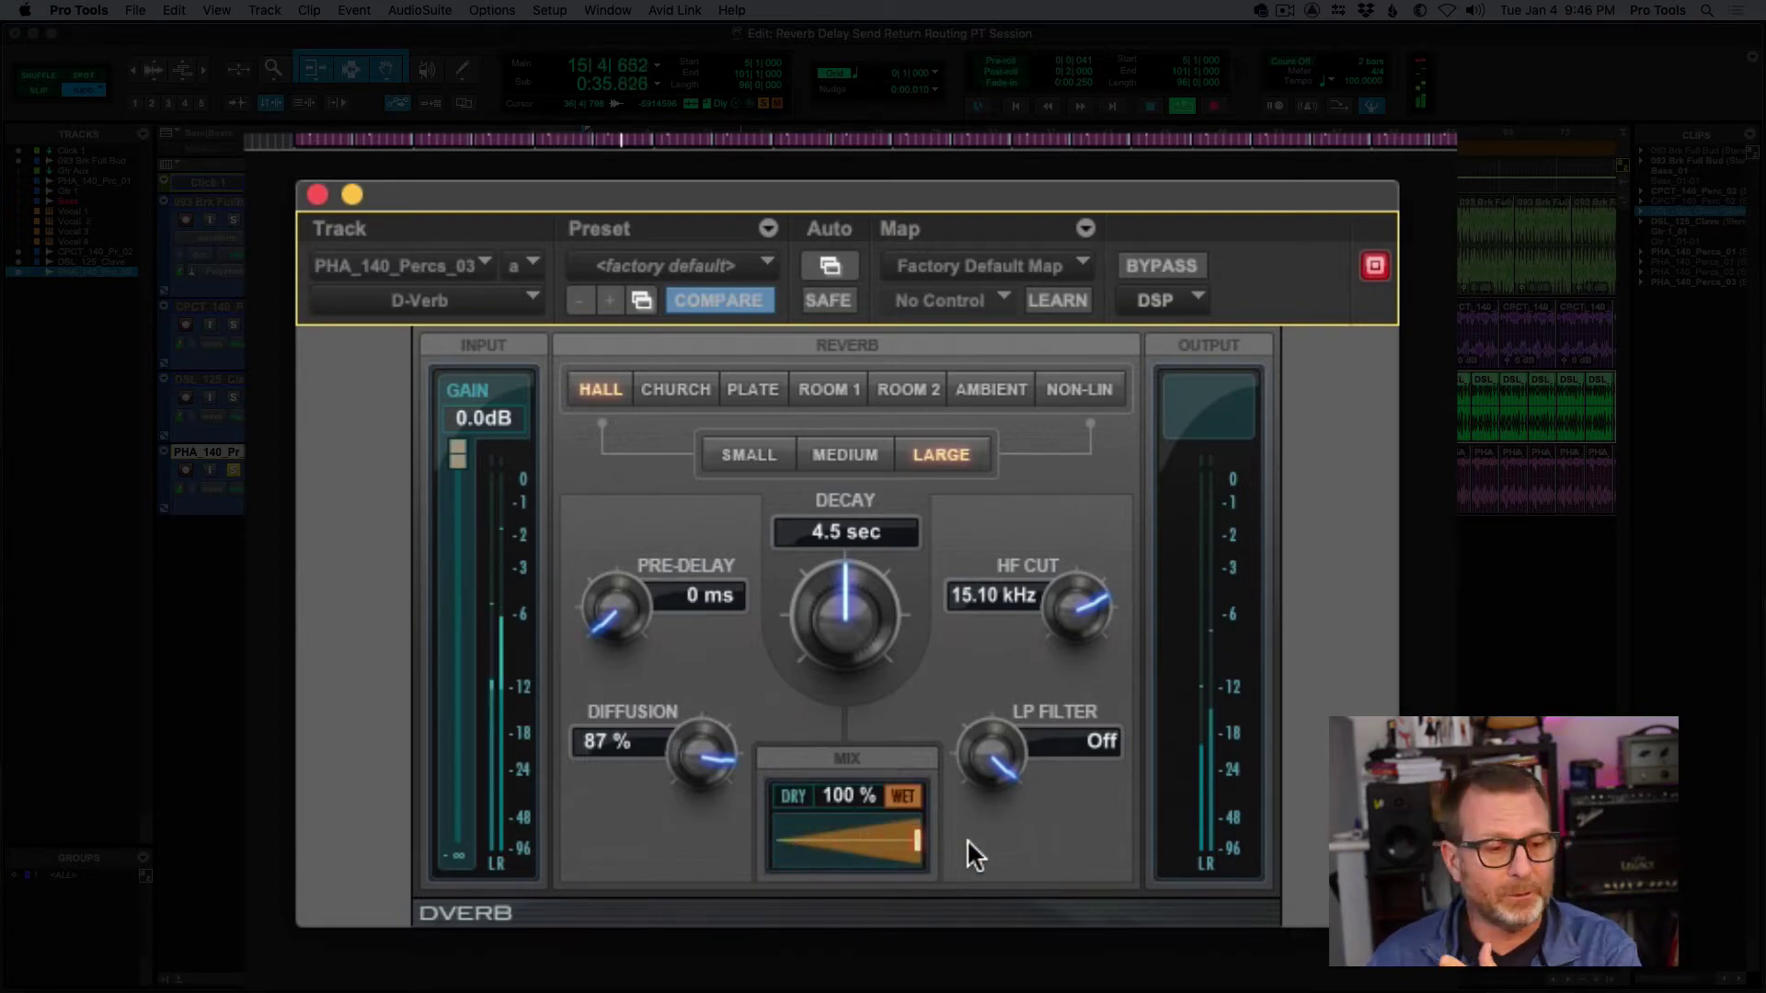
left_click_drag(908, 840, 815, 842)
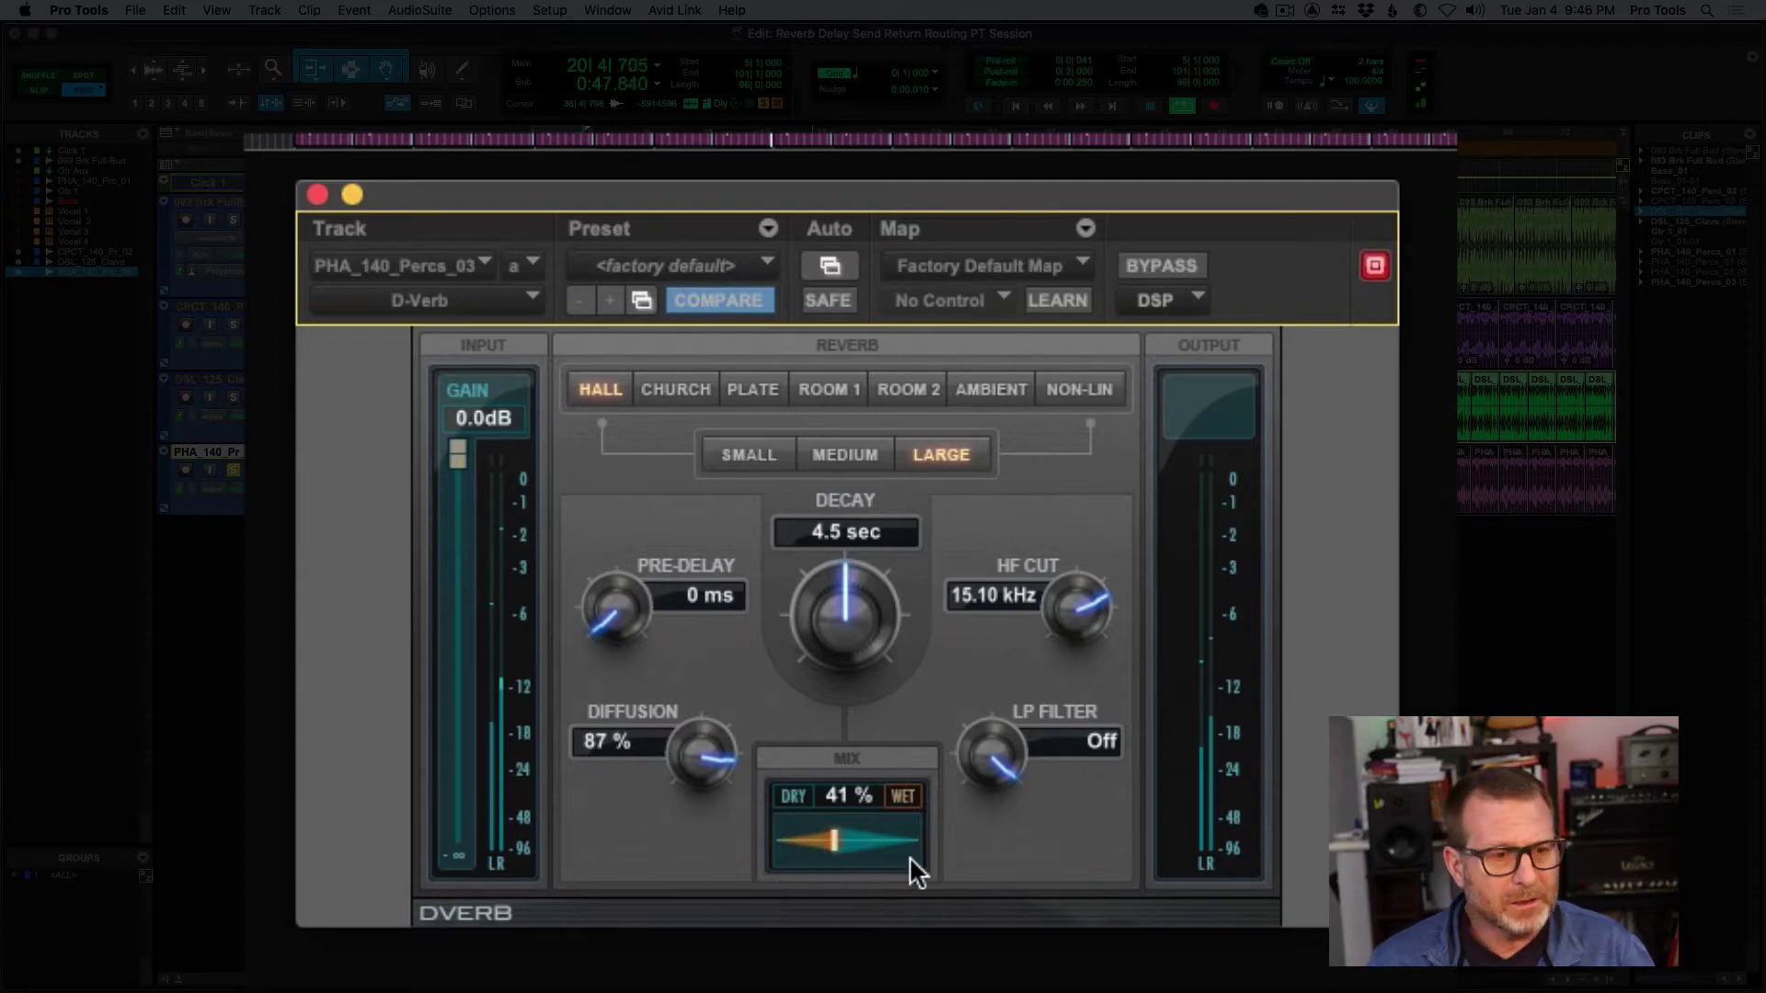
key("space")
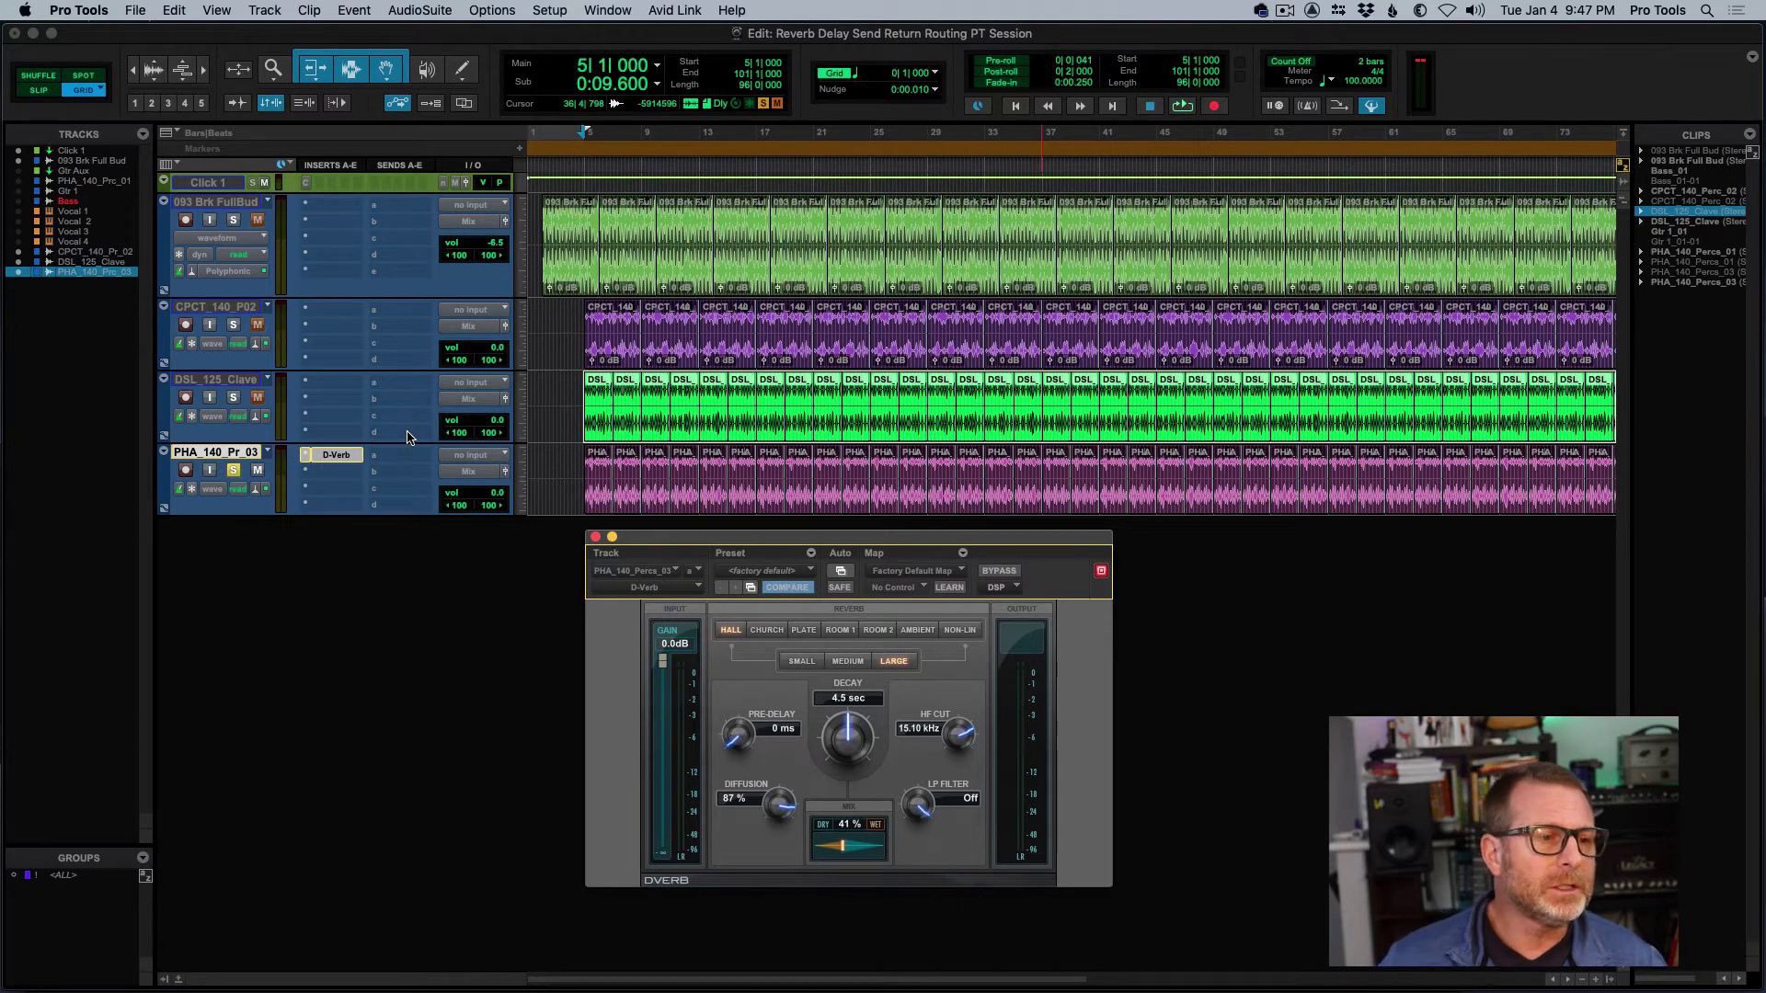
Remove the D-Verb insert from the PHA_140_Pr_03 track
left_click(307, 460)
left_click(317, 397)
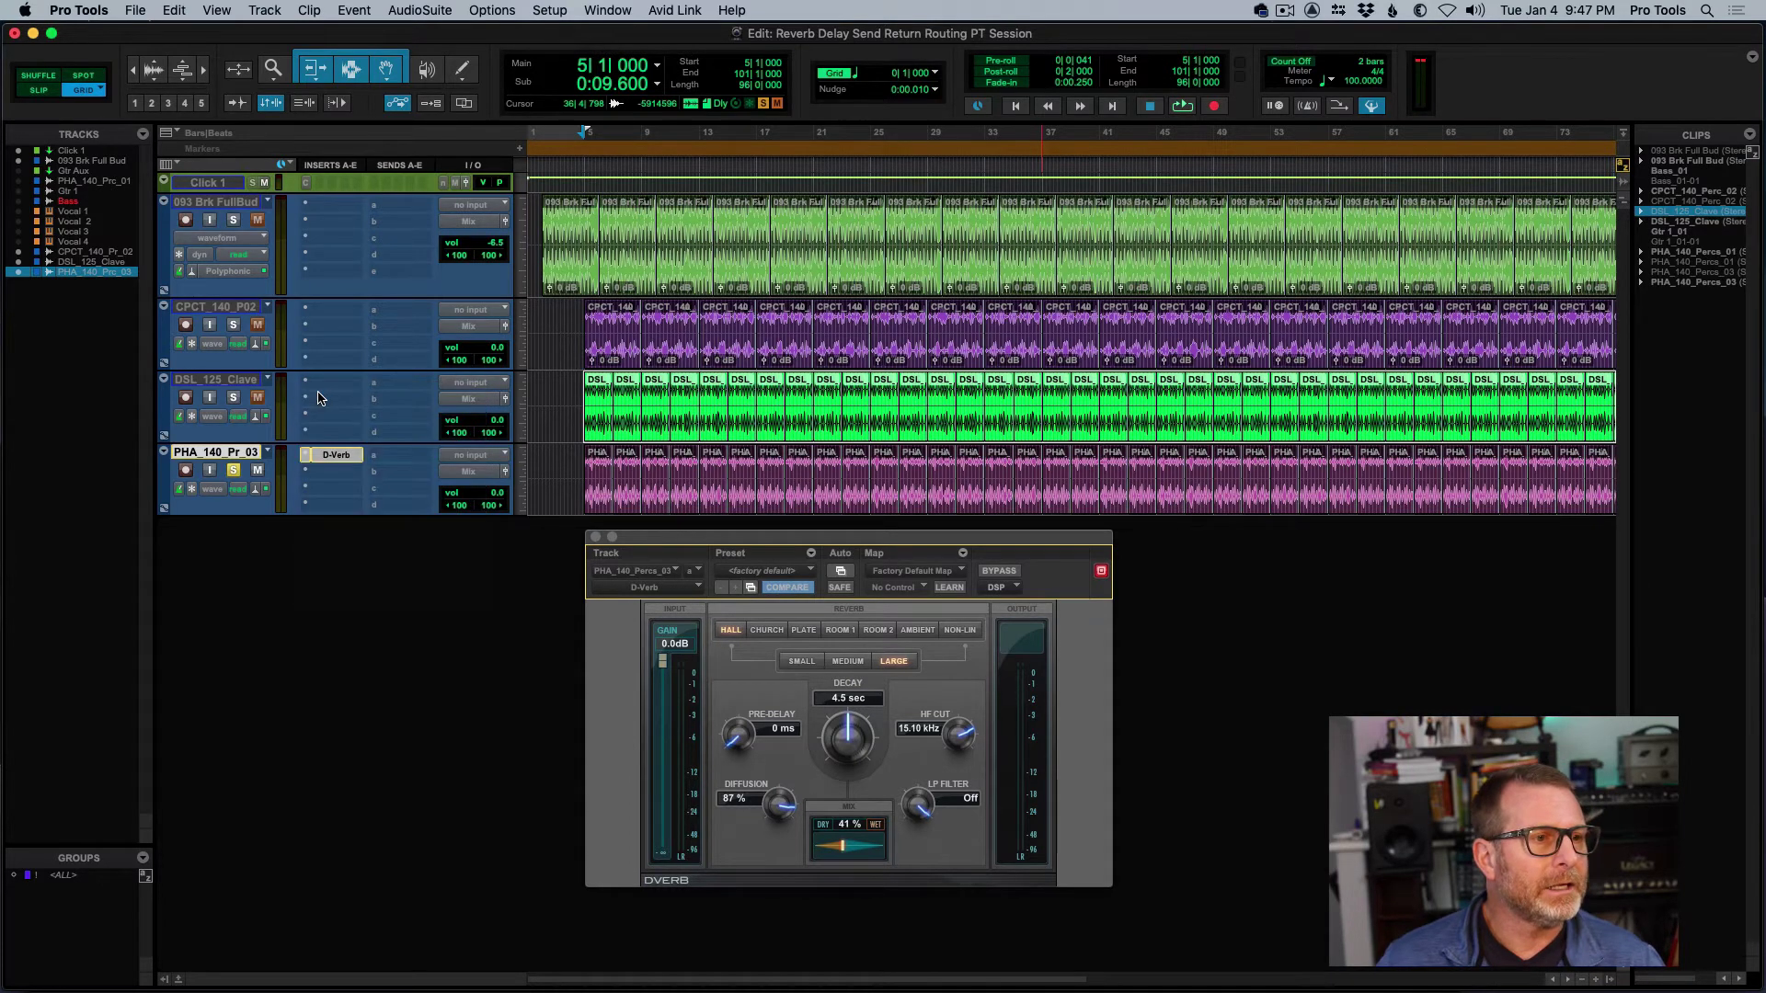
Create one stereo Aux Input track named Reverb and close the empty plug-in window
left_click(265, 11)
left_click(268, 34)
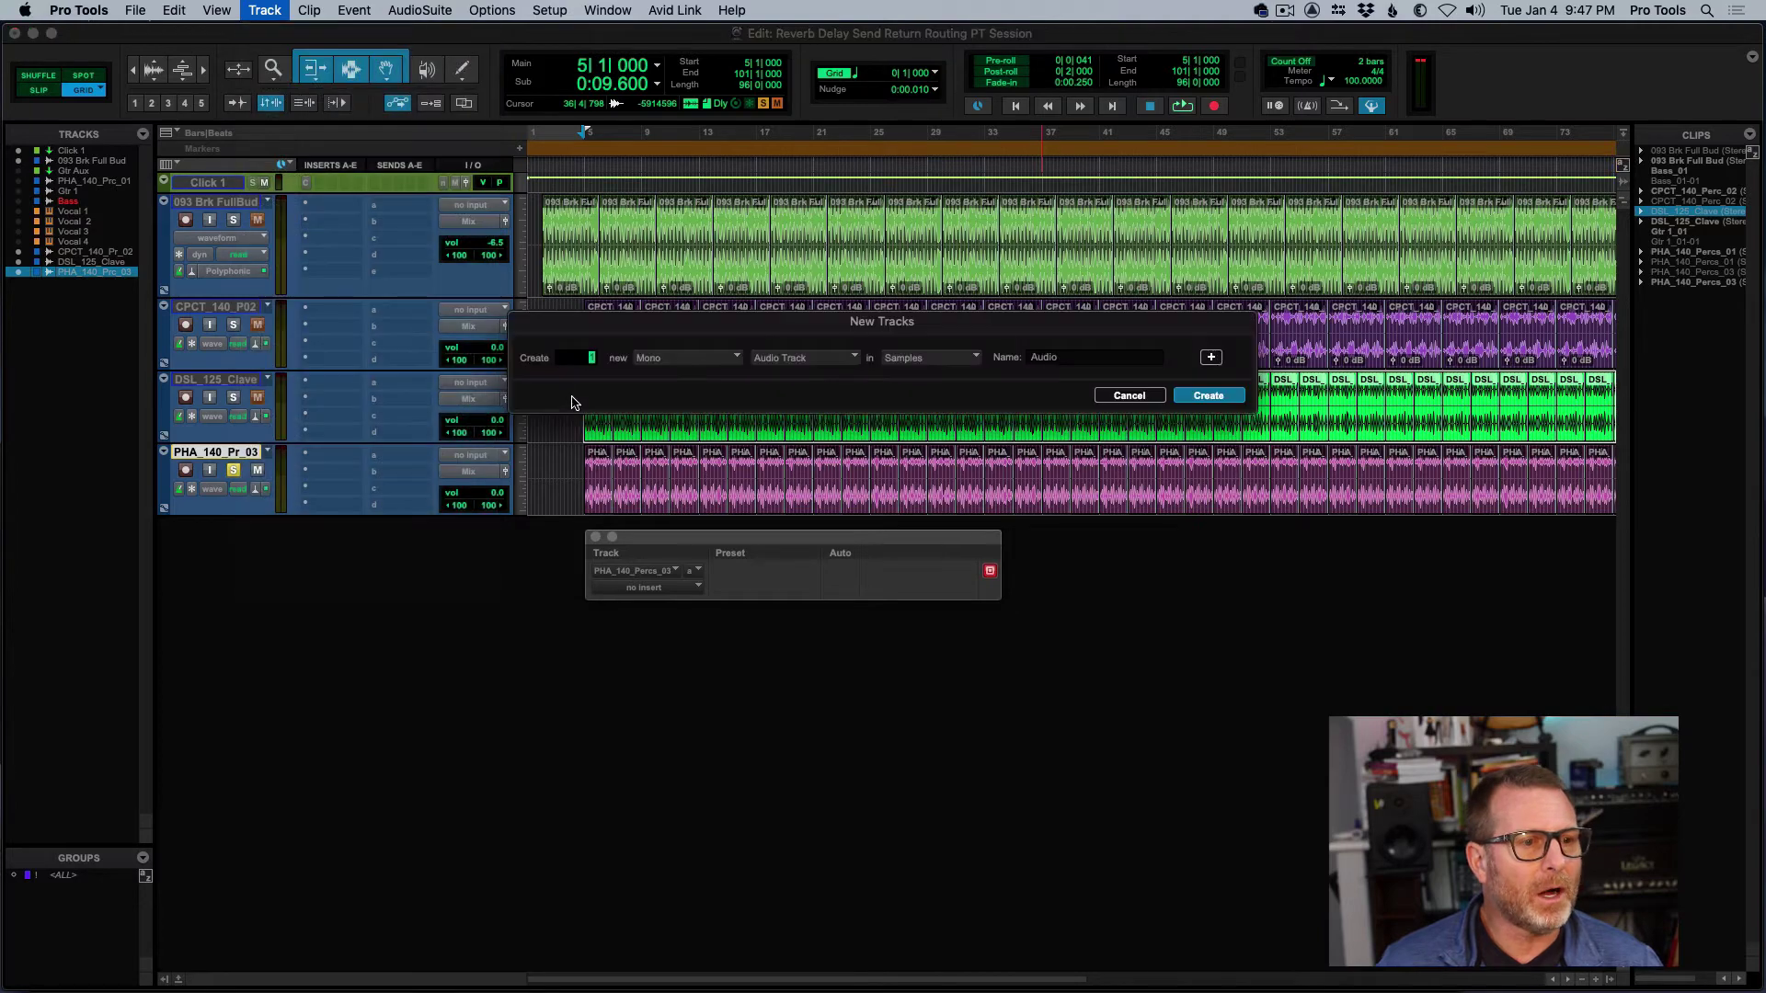
left_click(662, 349)
left_click(434, 405)
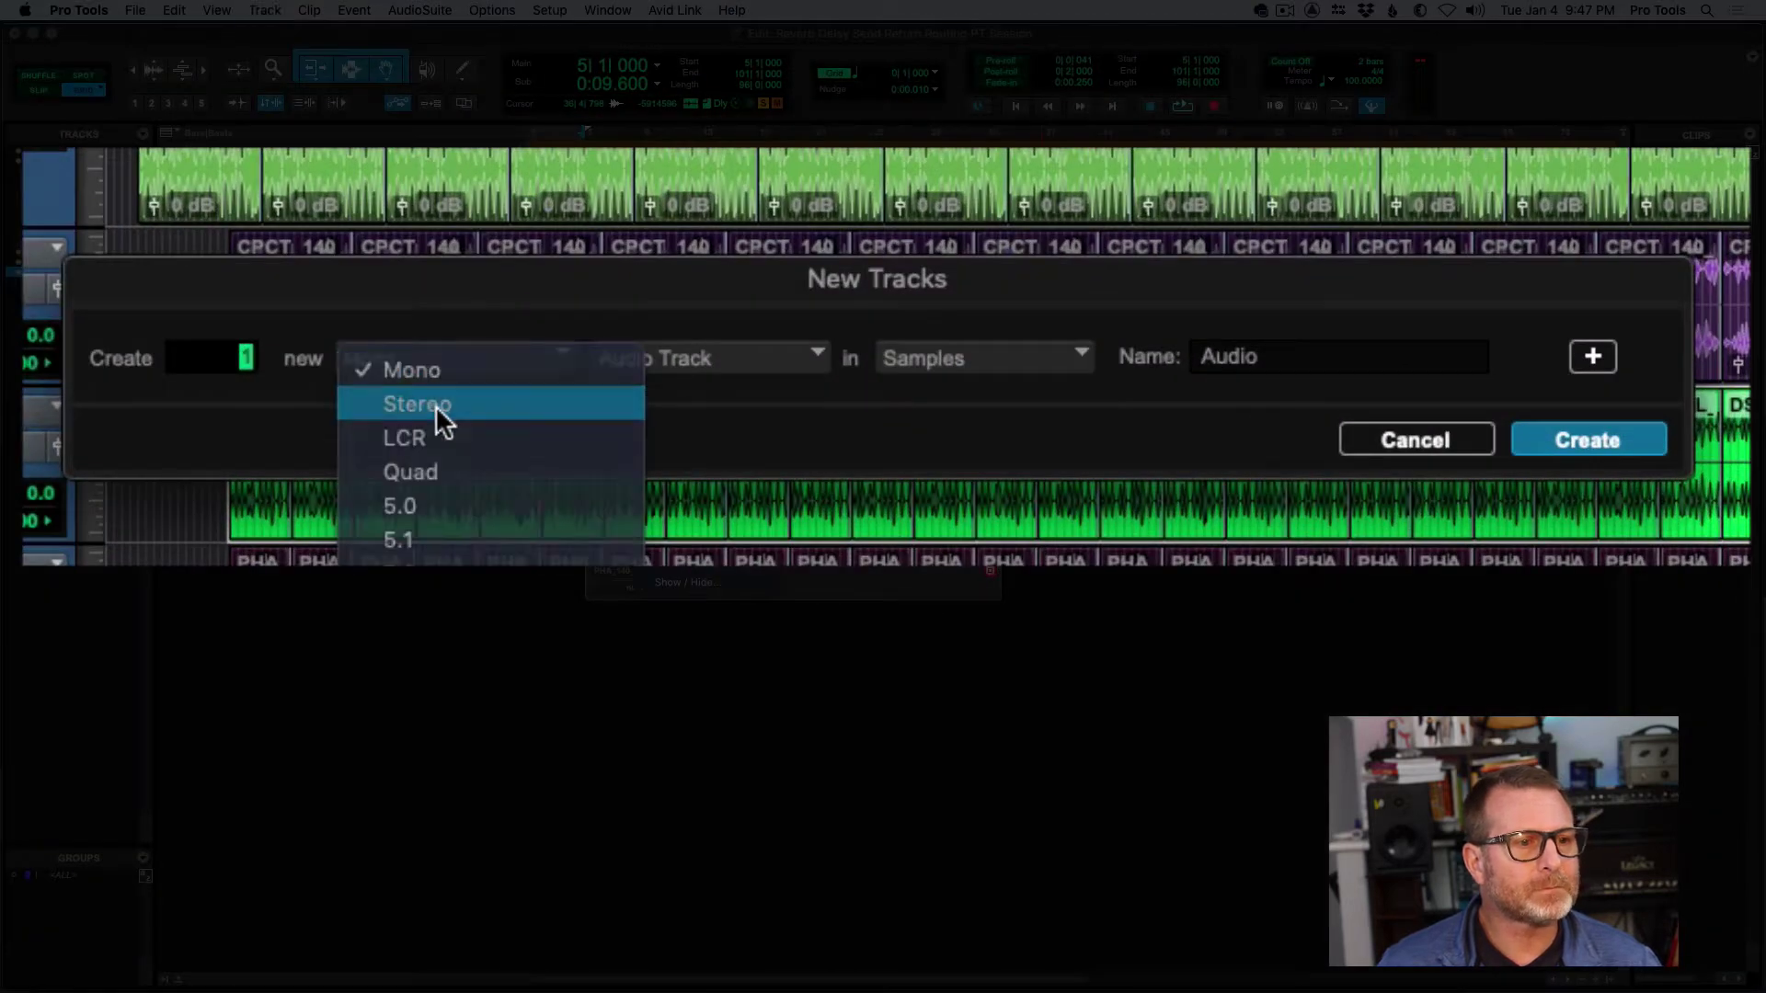
left_click(668, 360)
left_click(688, 393)
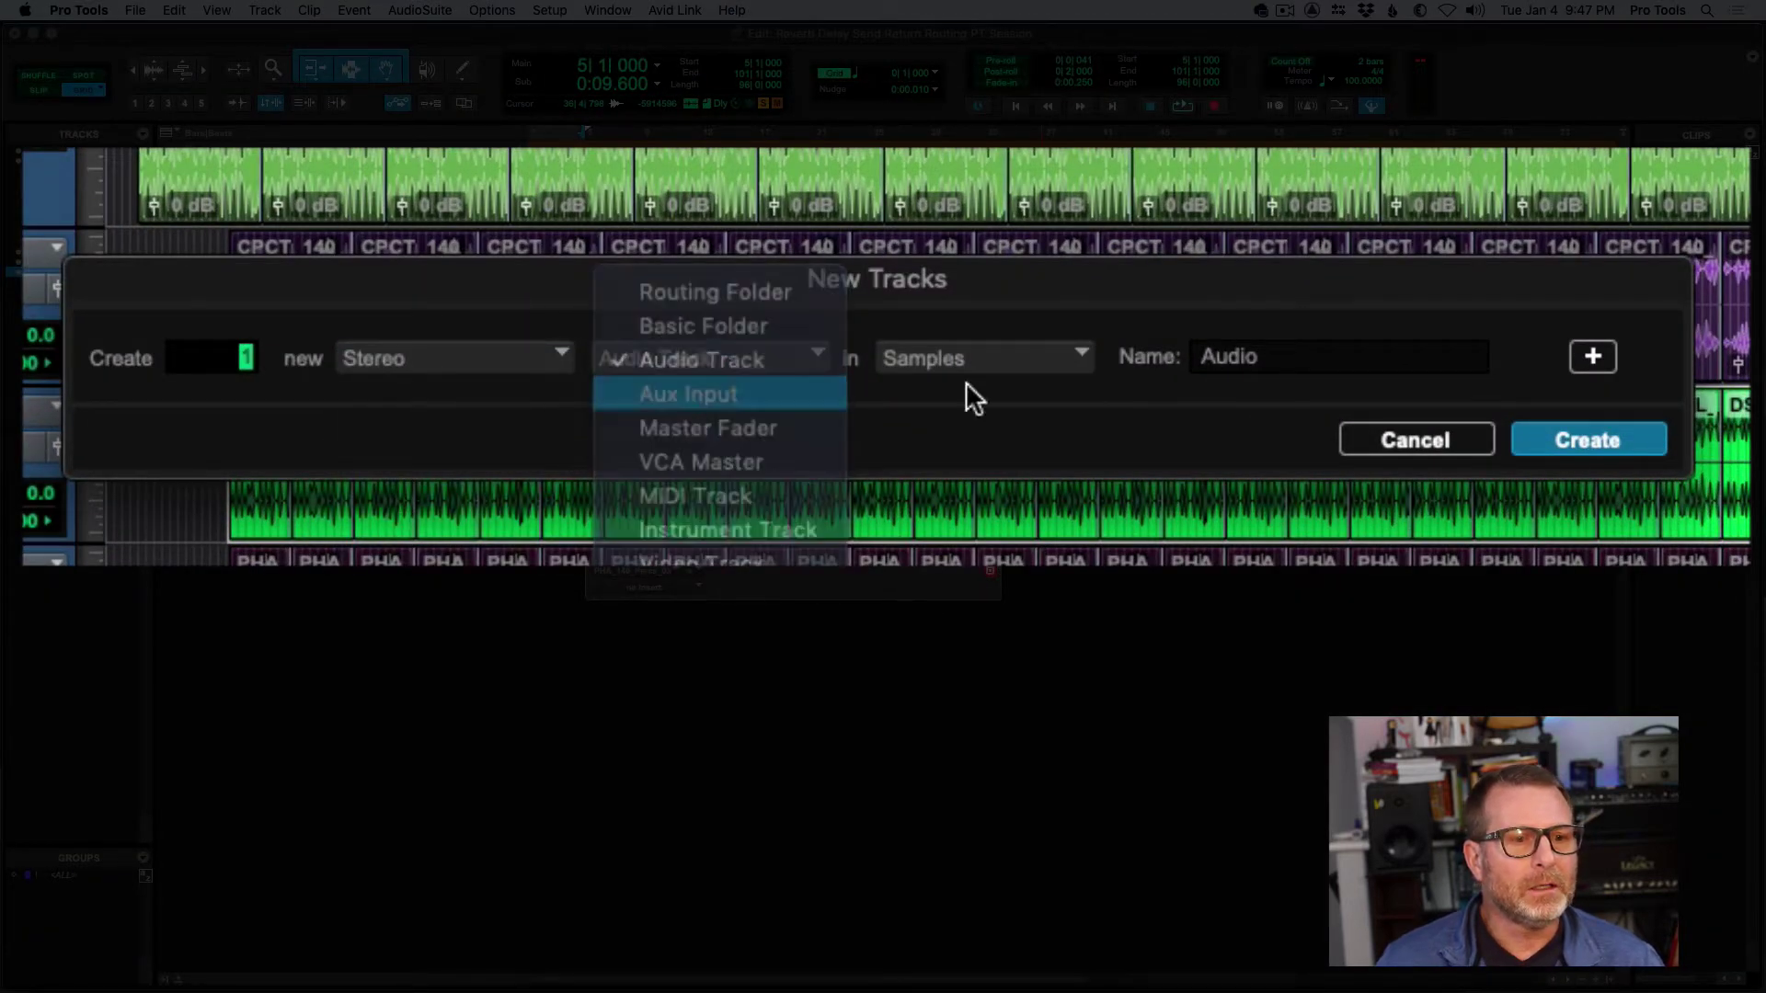
double_click(1263, 354)
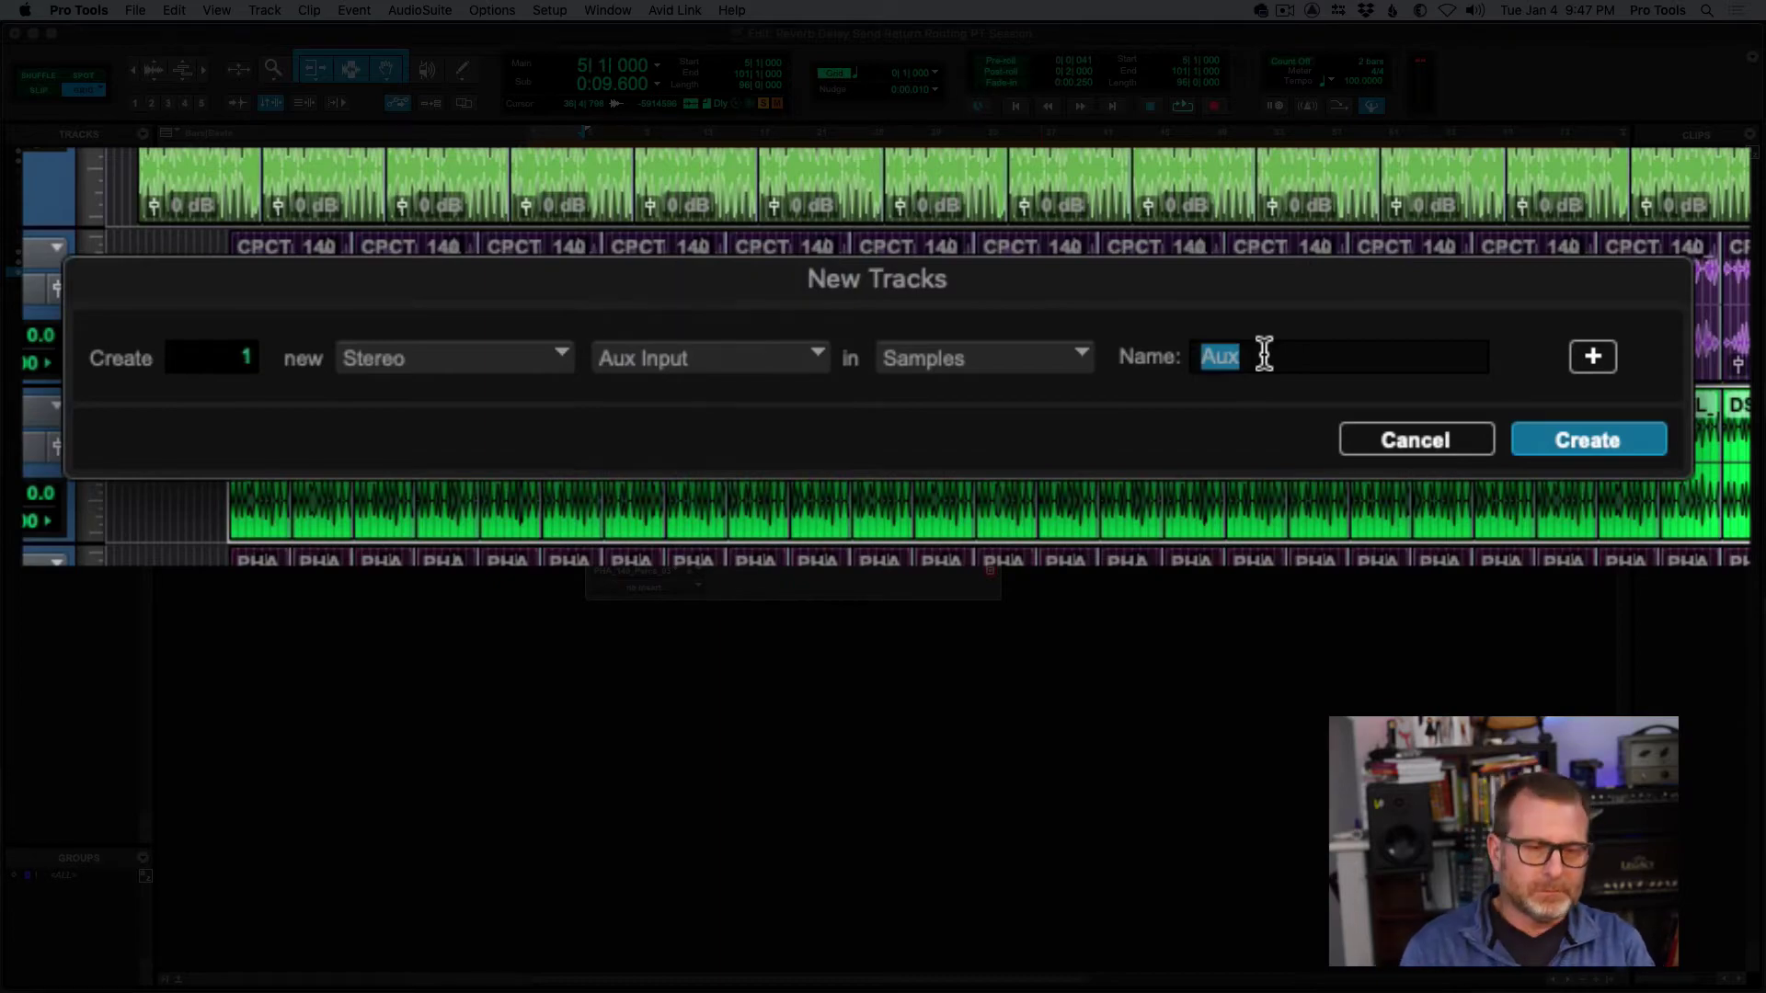
type("Reverb")
key("Return")
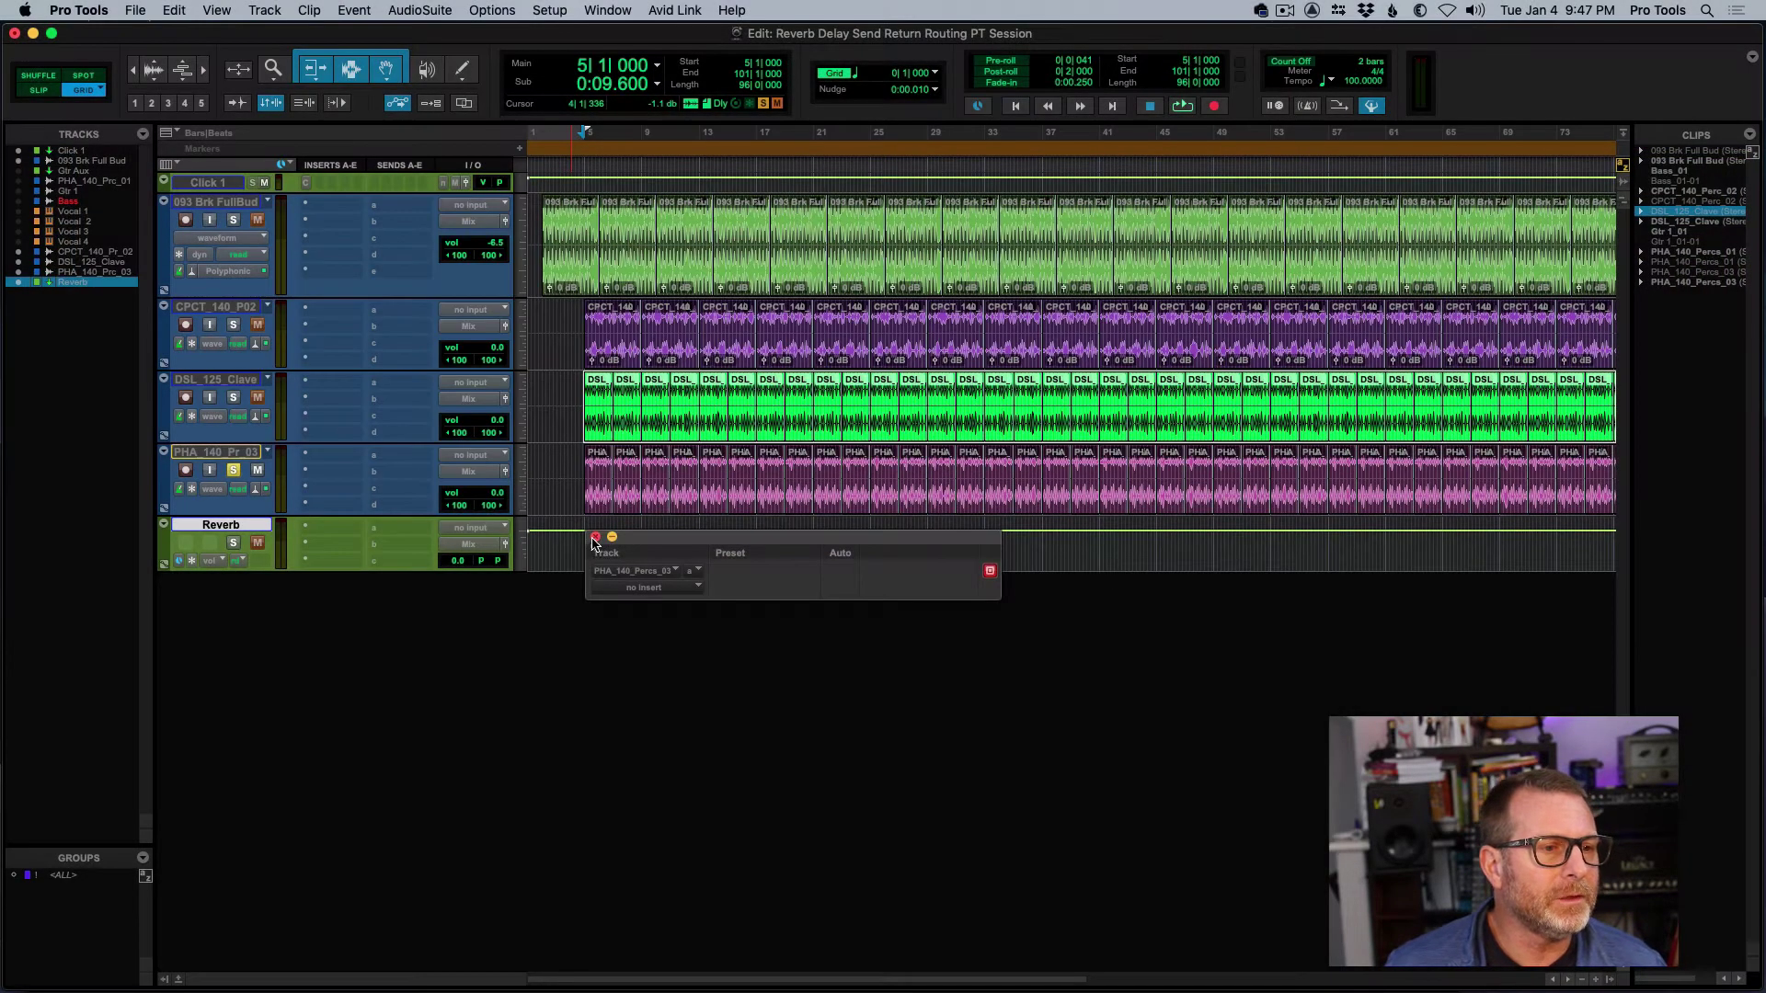
left_click(595, 538)
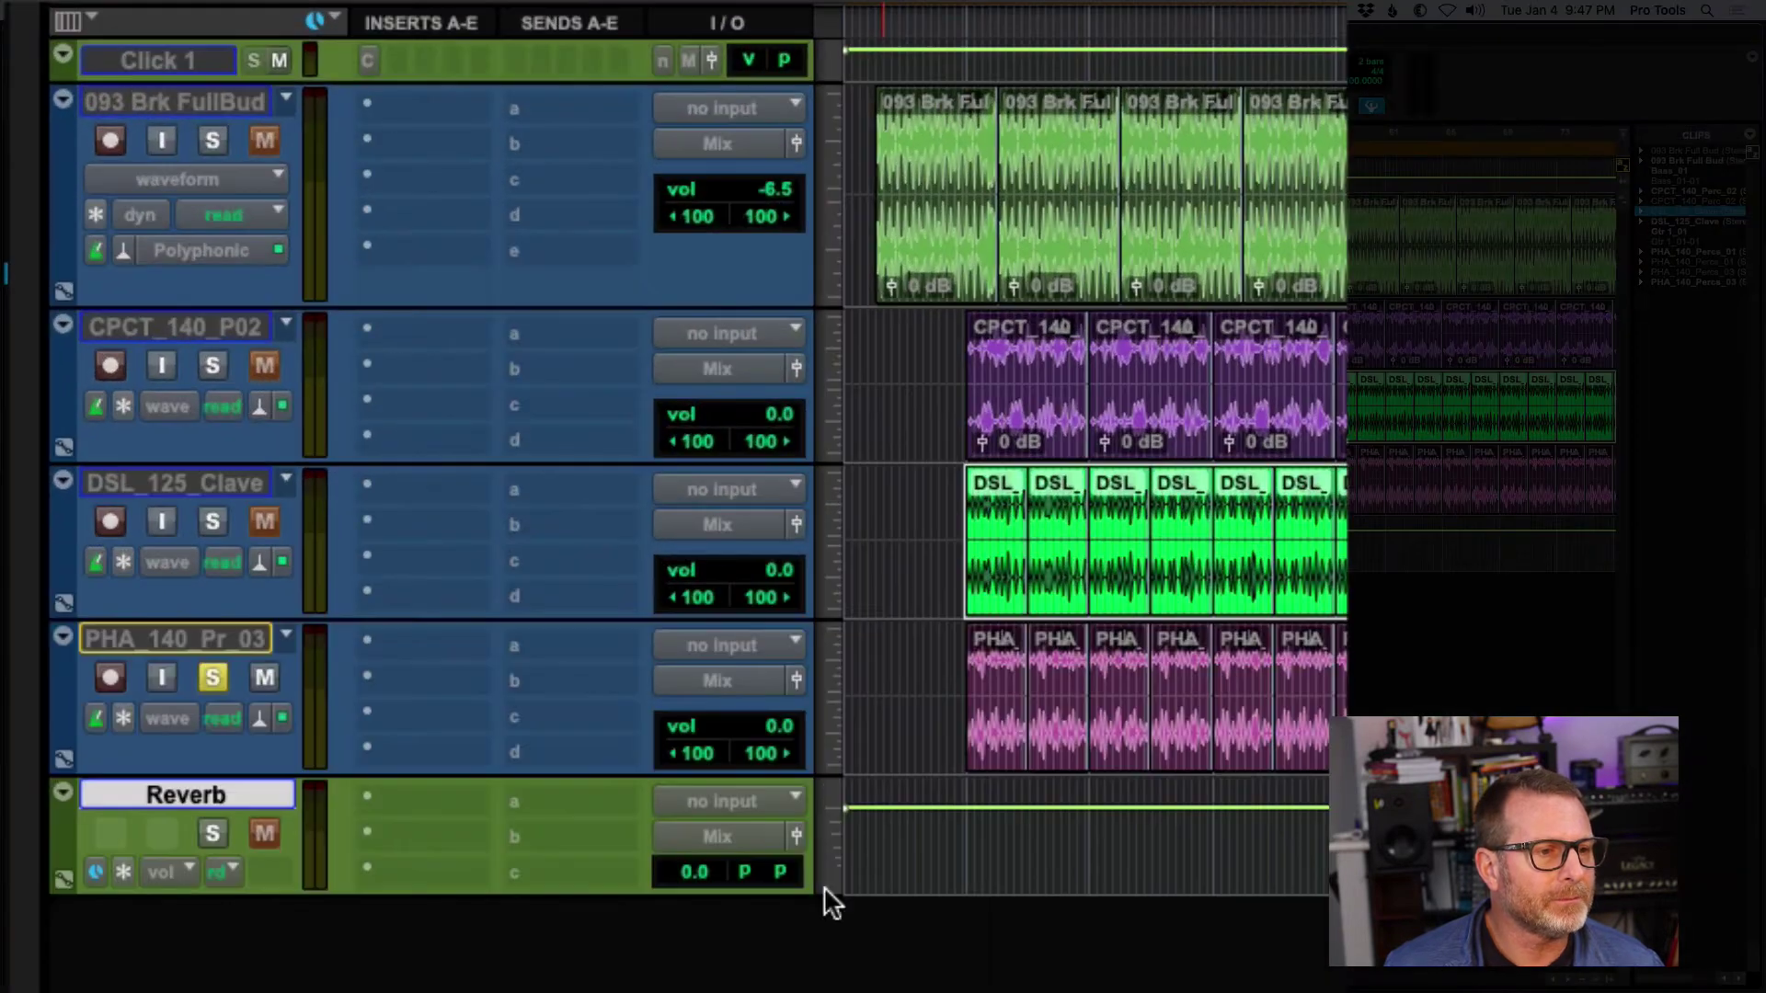
Enlarge the Reverb track and insert the stereo D-Verb DSP plug-in on it with an input gain of 0.0 dB
key("ctrl+Down")
key("ctrl+Down")
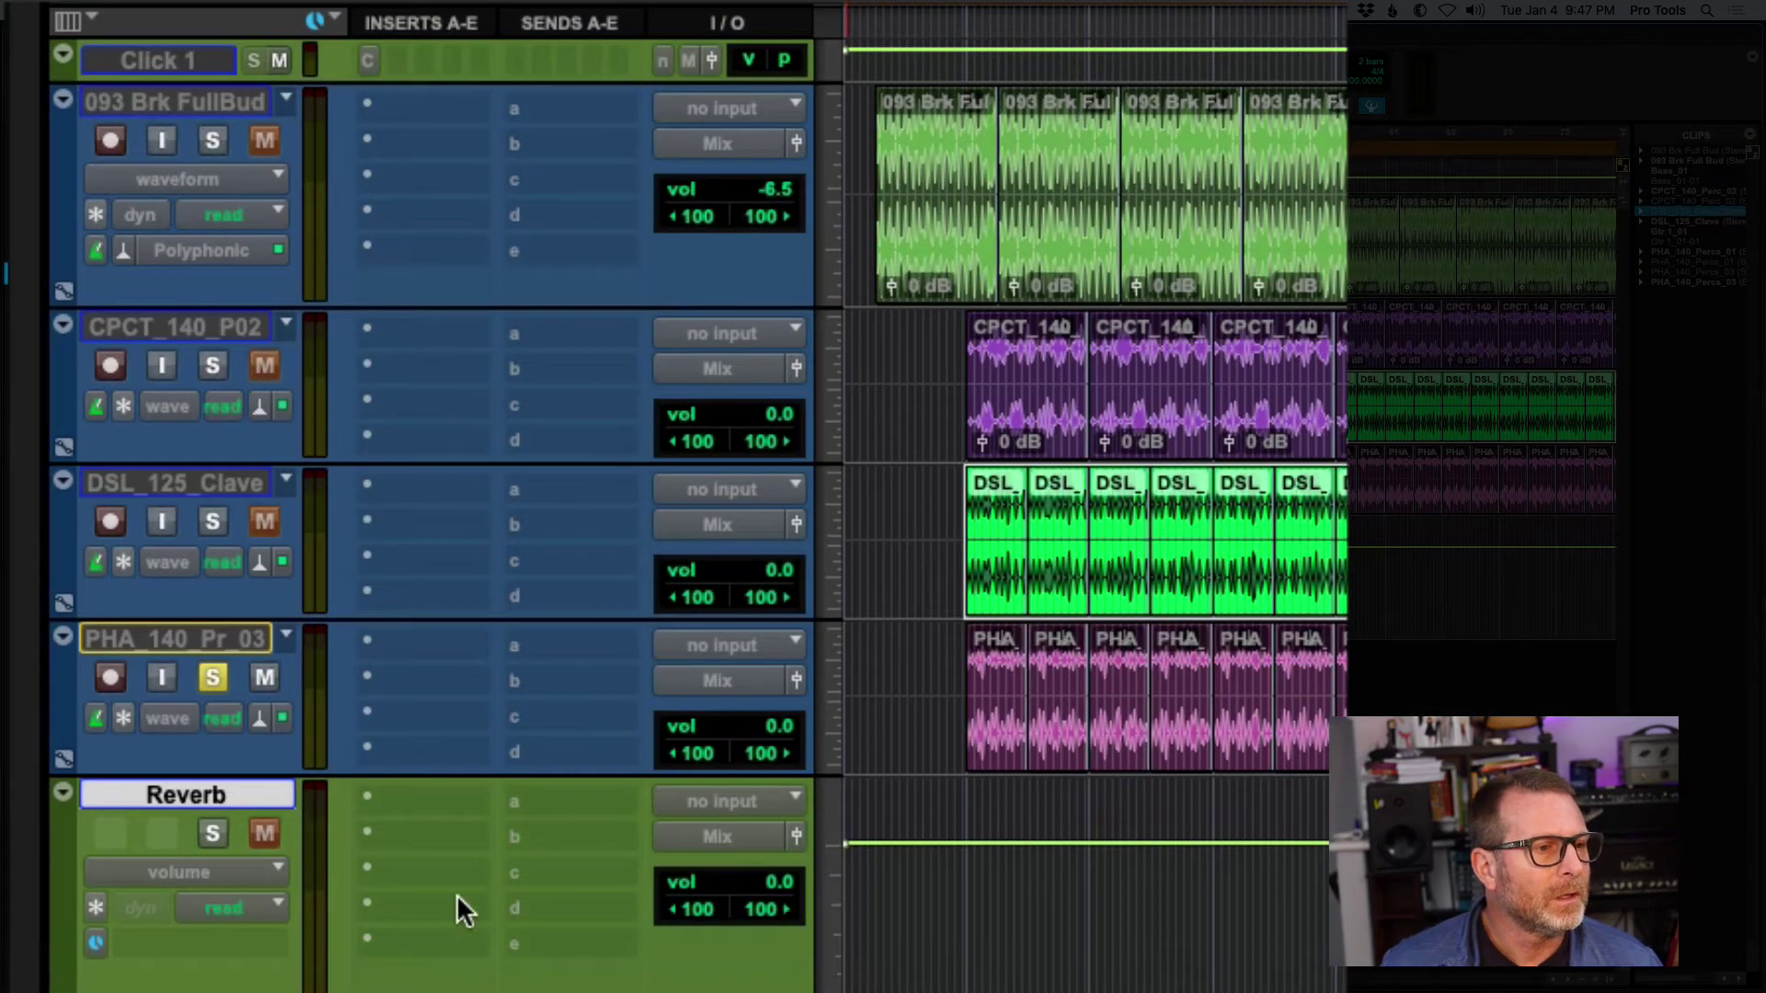
left_click(368, 797)
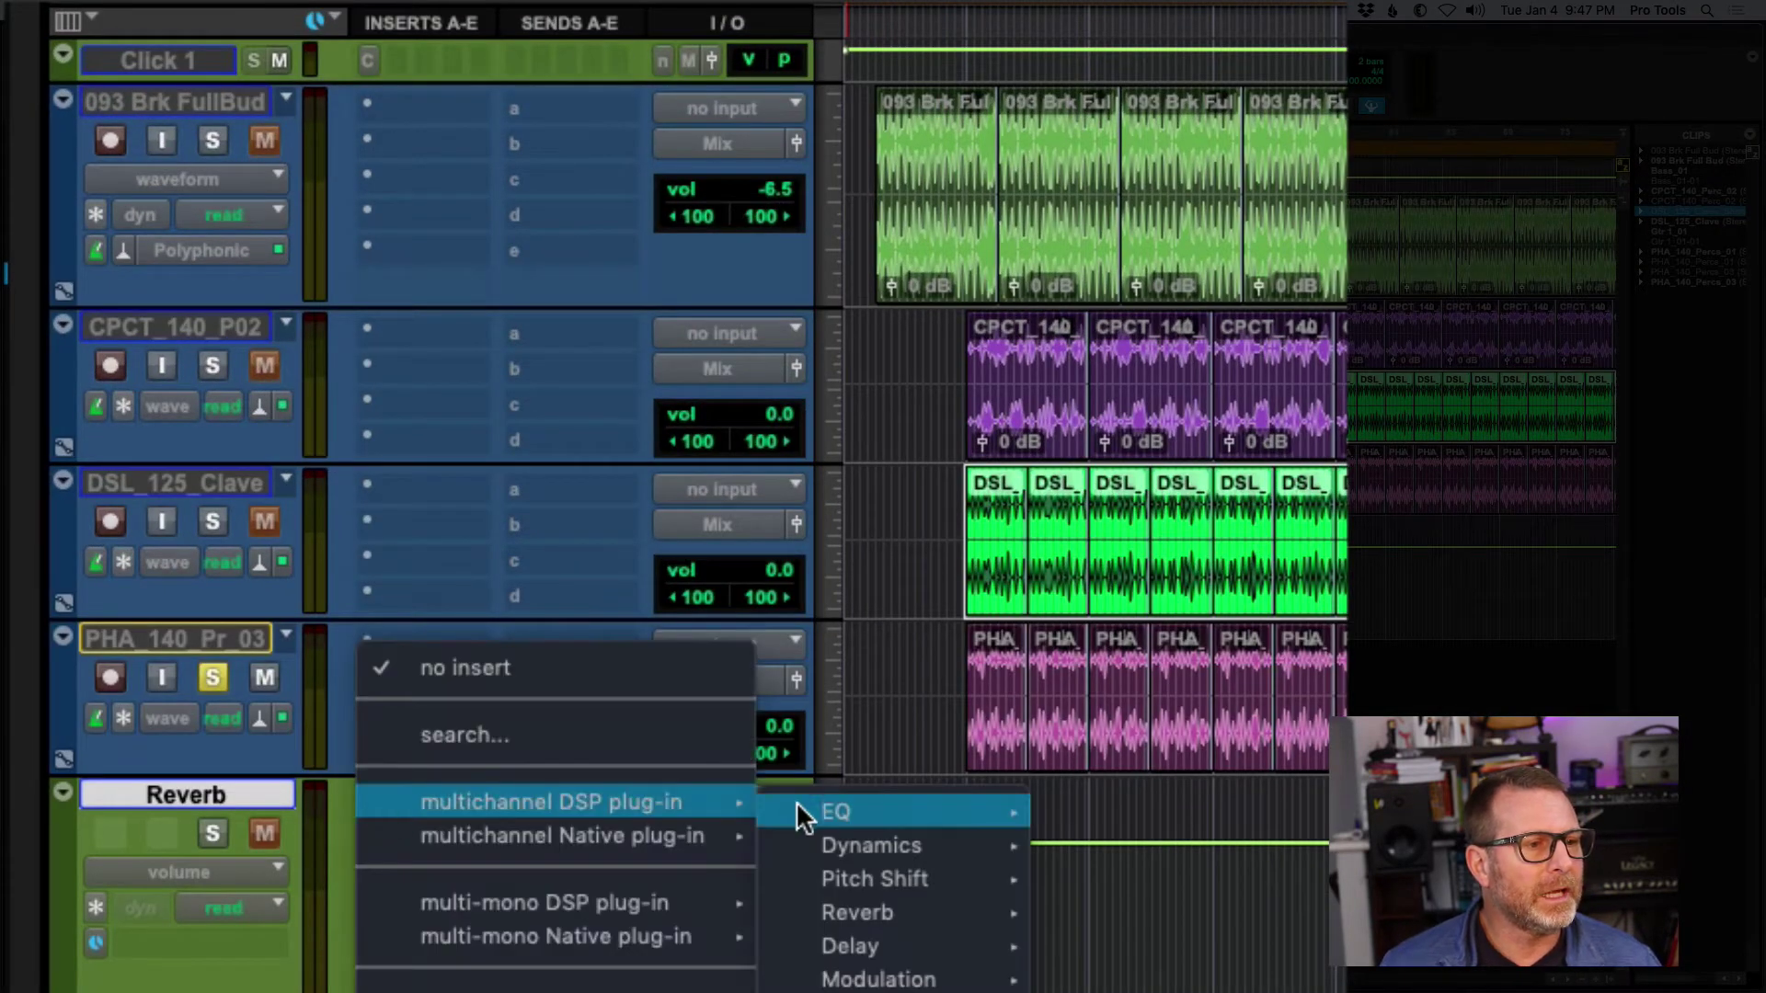
mouse_move(851, 815)
mouse_move(887, 903)
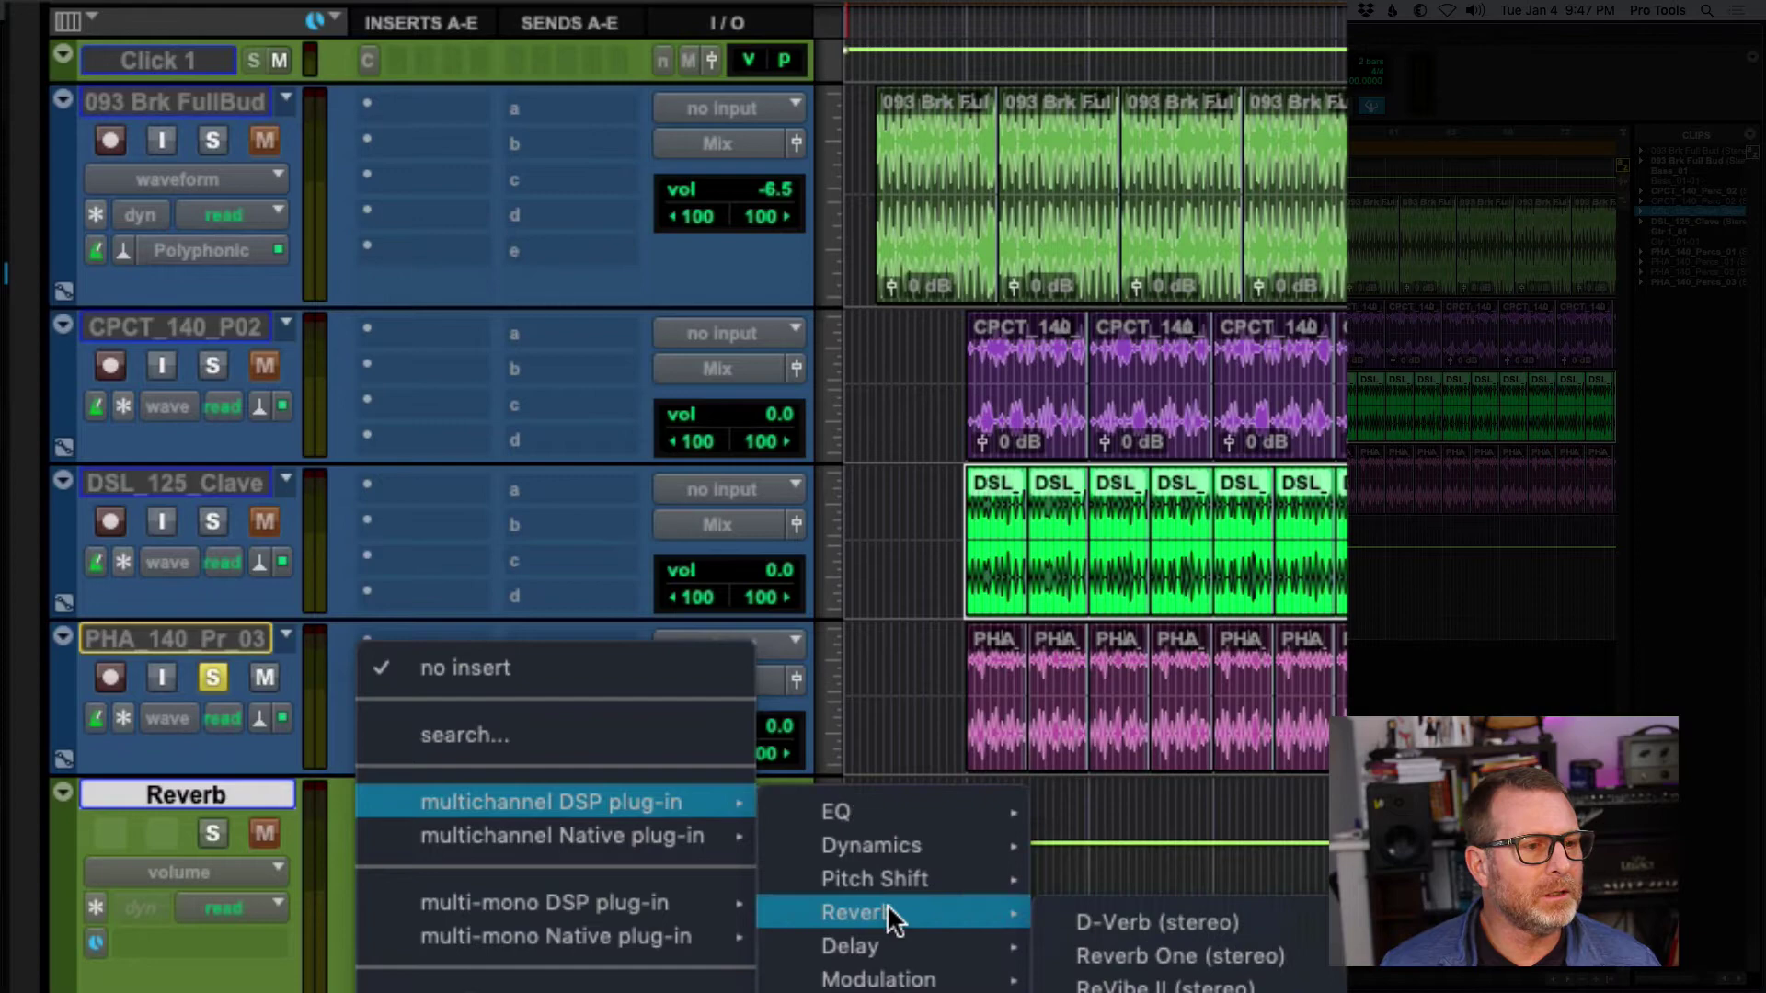
left_click(1146, 918)
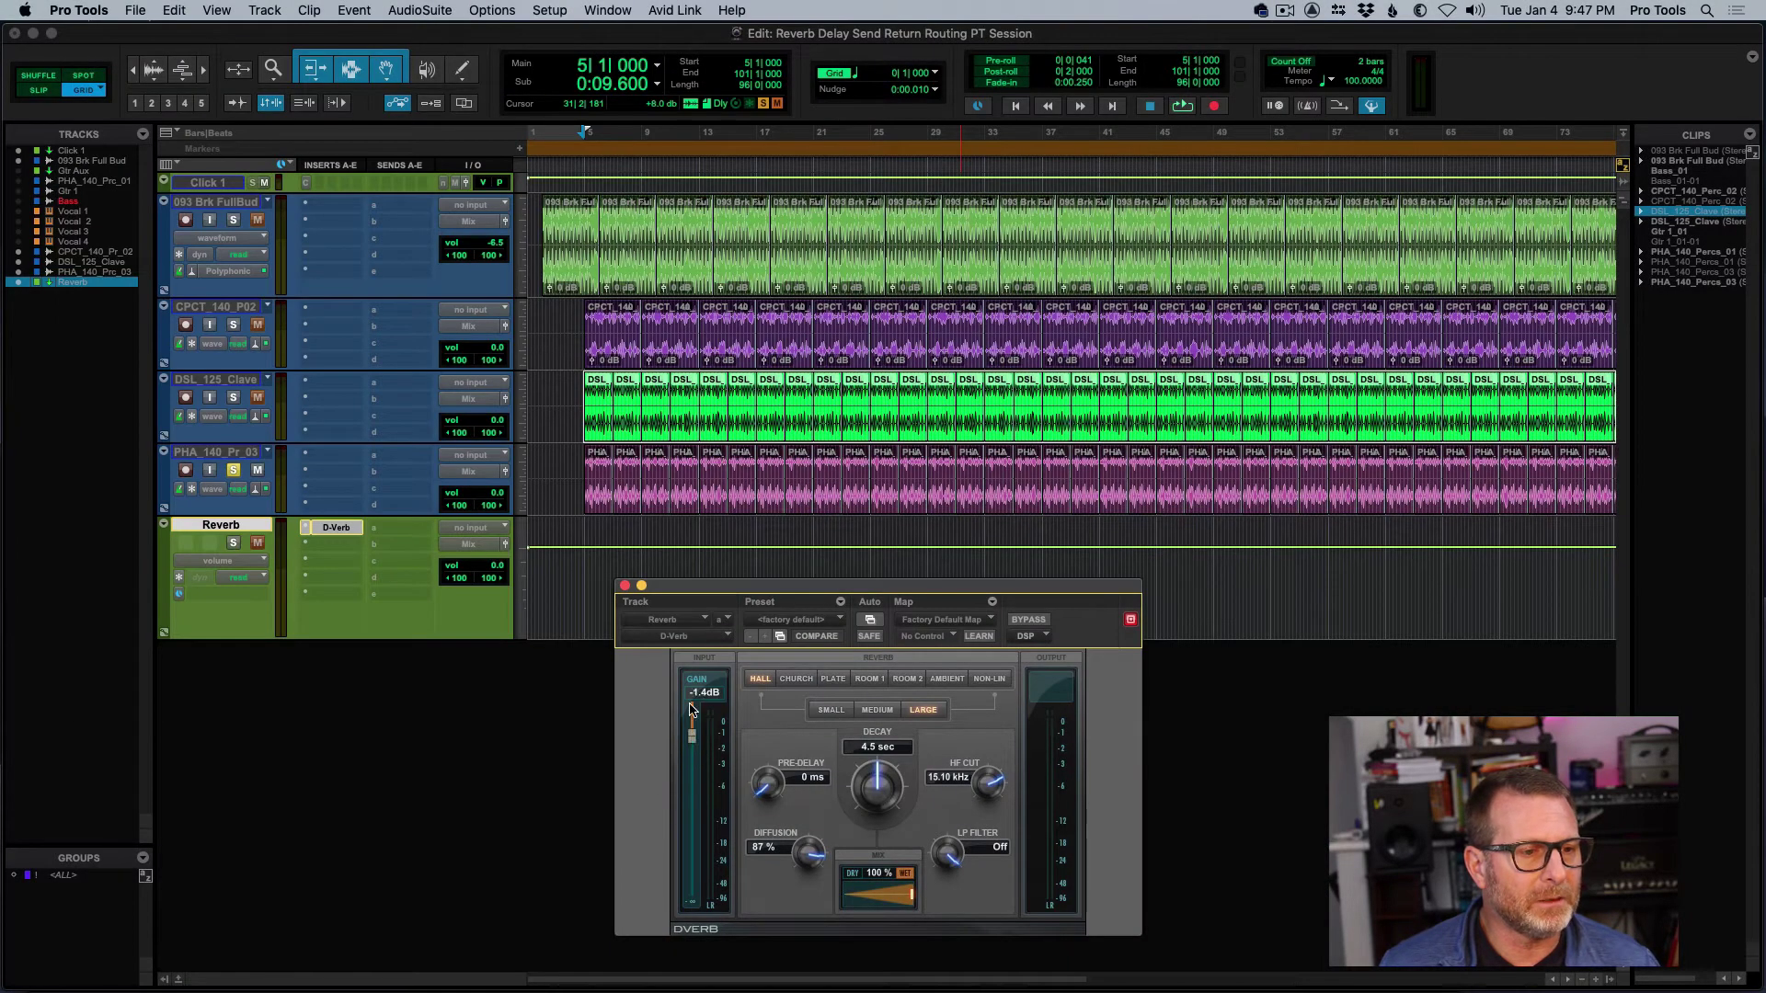
left_click(691, 709, "alt")
left_click_drag(809, 586, 804, 557)
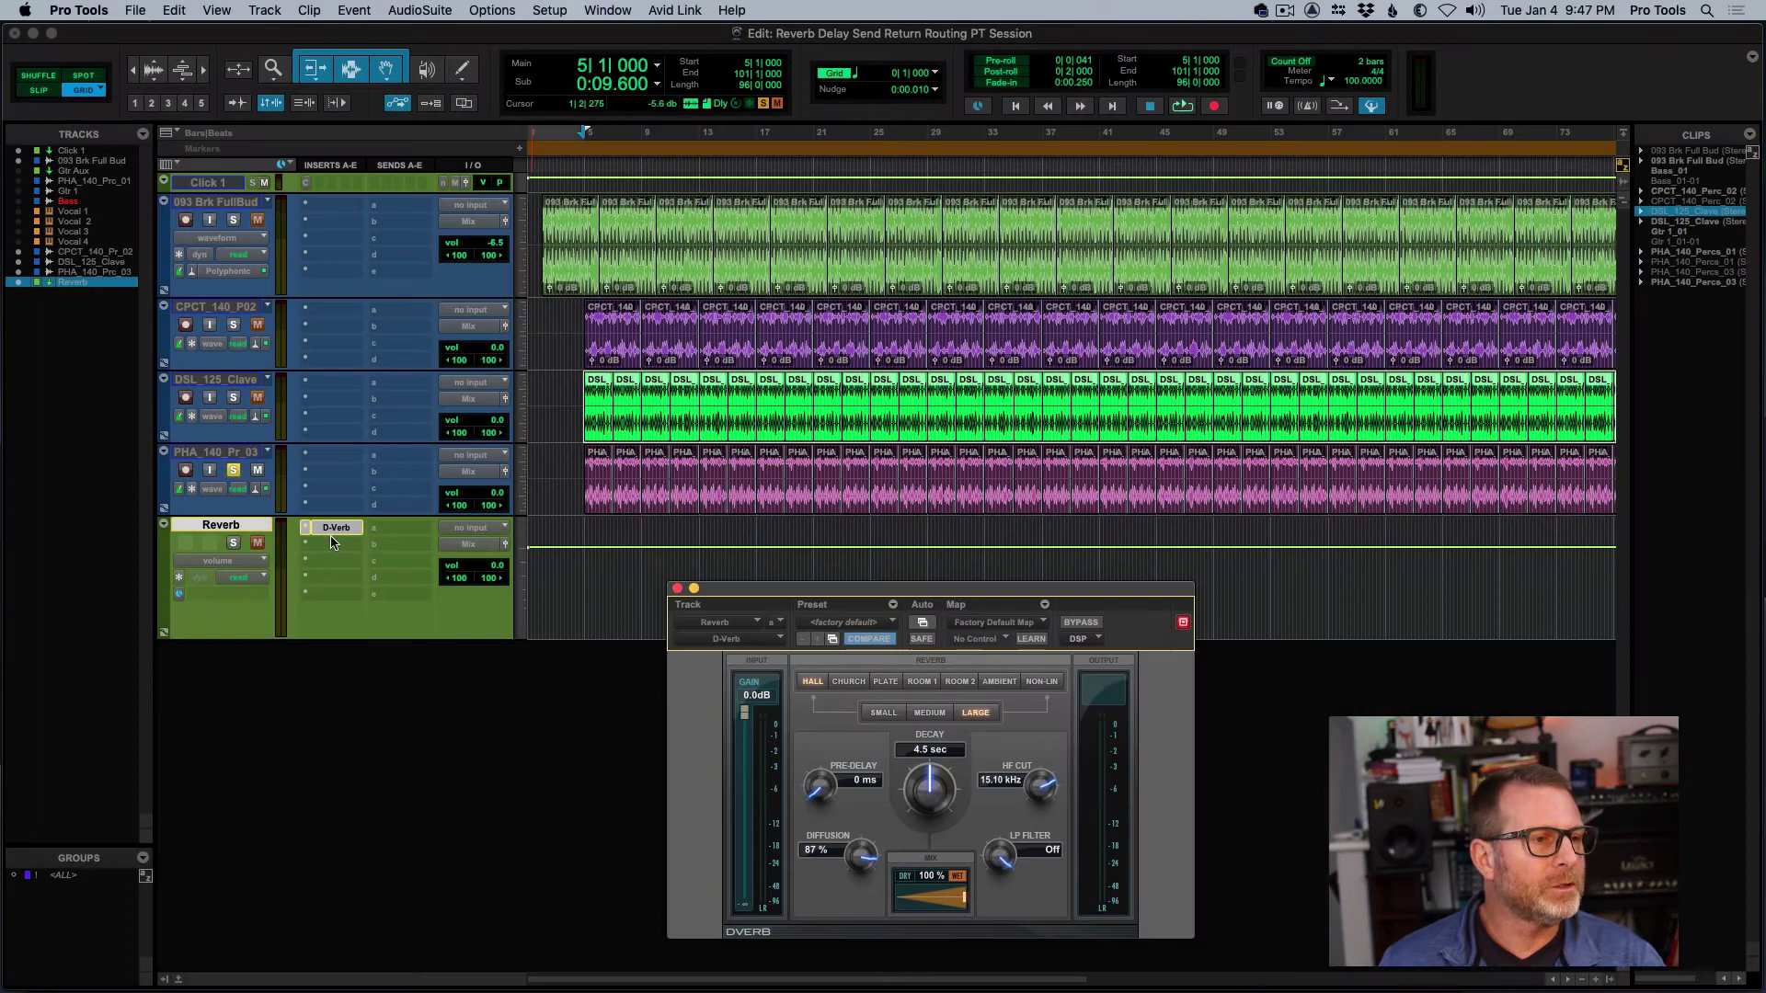
Turn off solo on PHA_140_Pr_03 and assign its first send to Bus 5-6
left_click(237, 473)
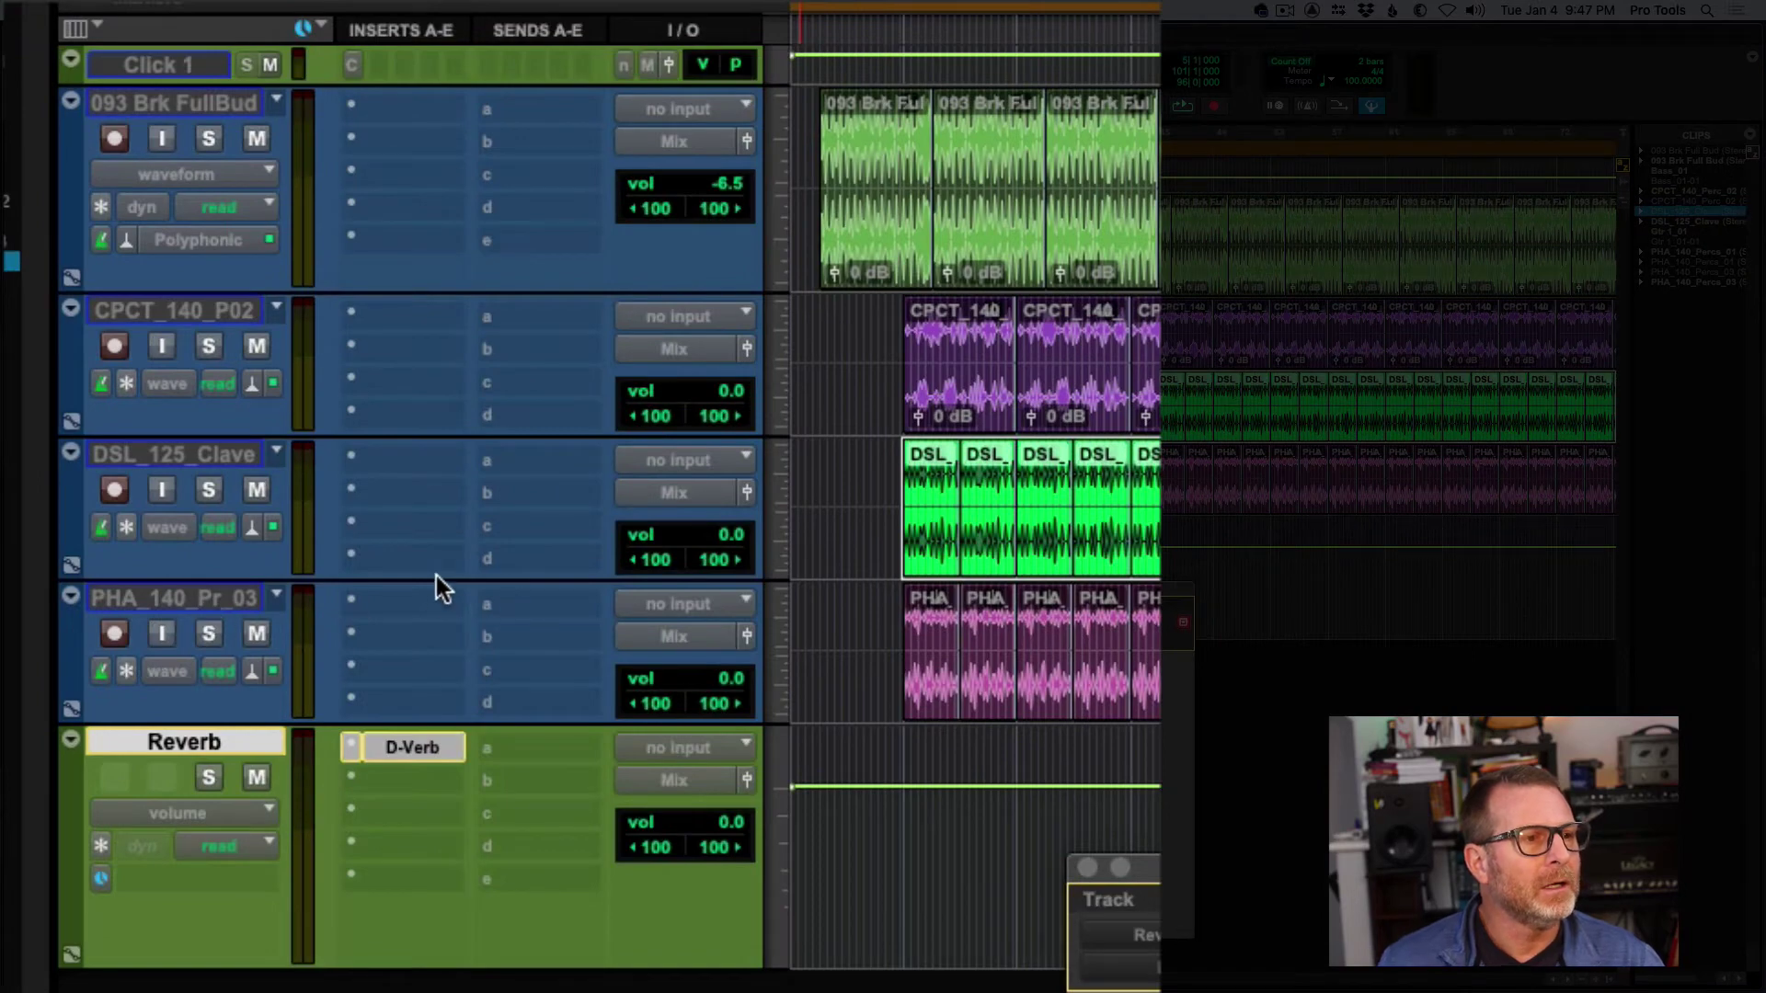
left_click(487, 605)
mouse_move(543, 642)
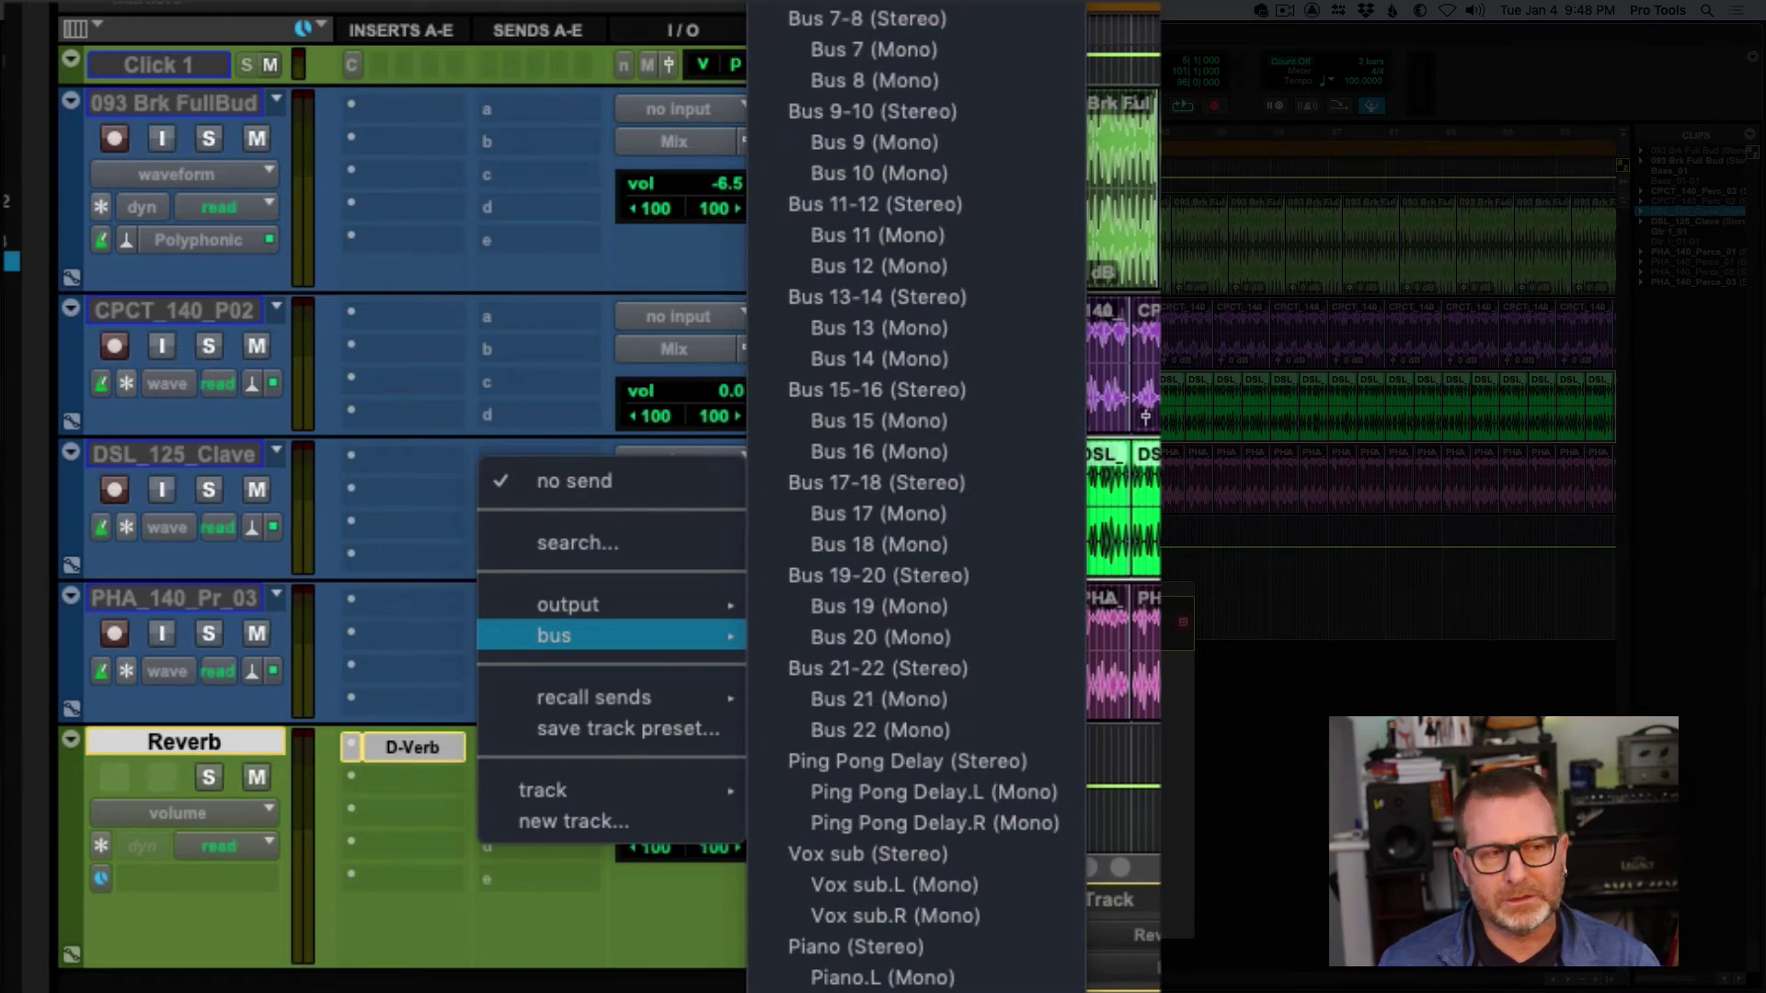
left_click(869, 18)
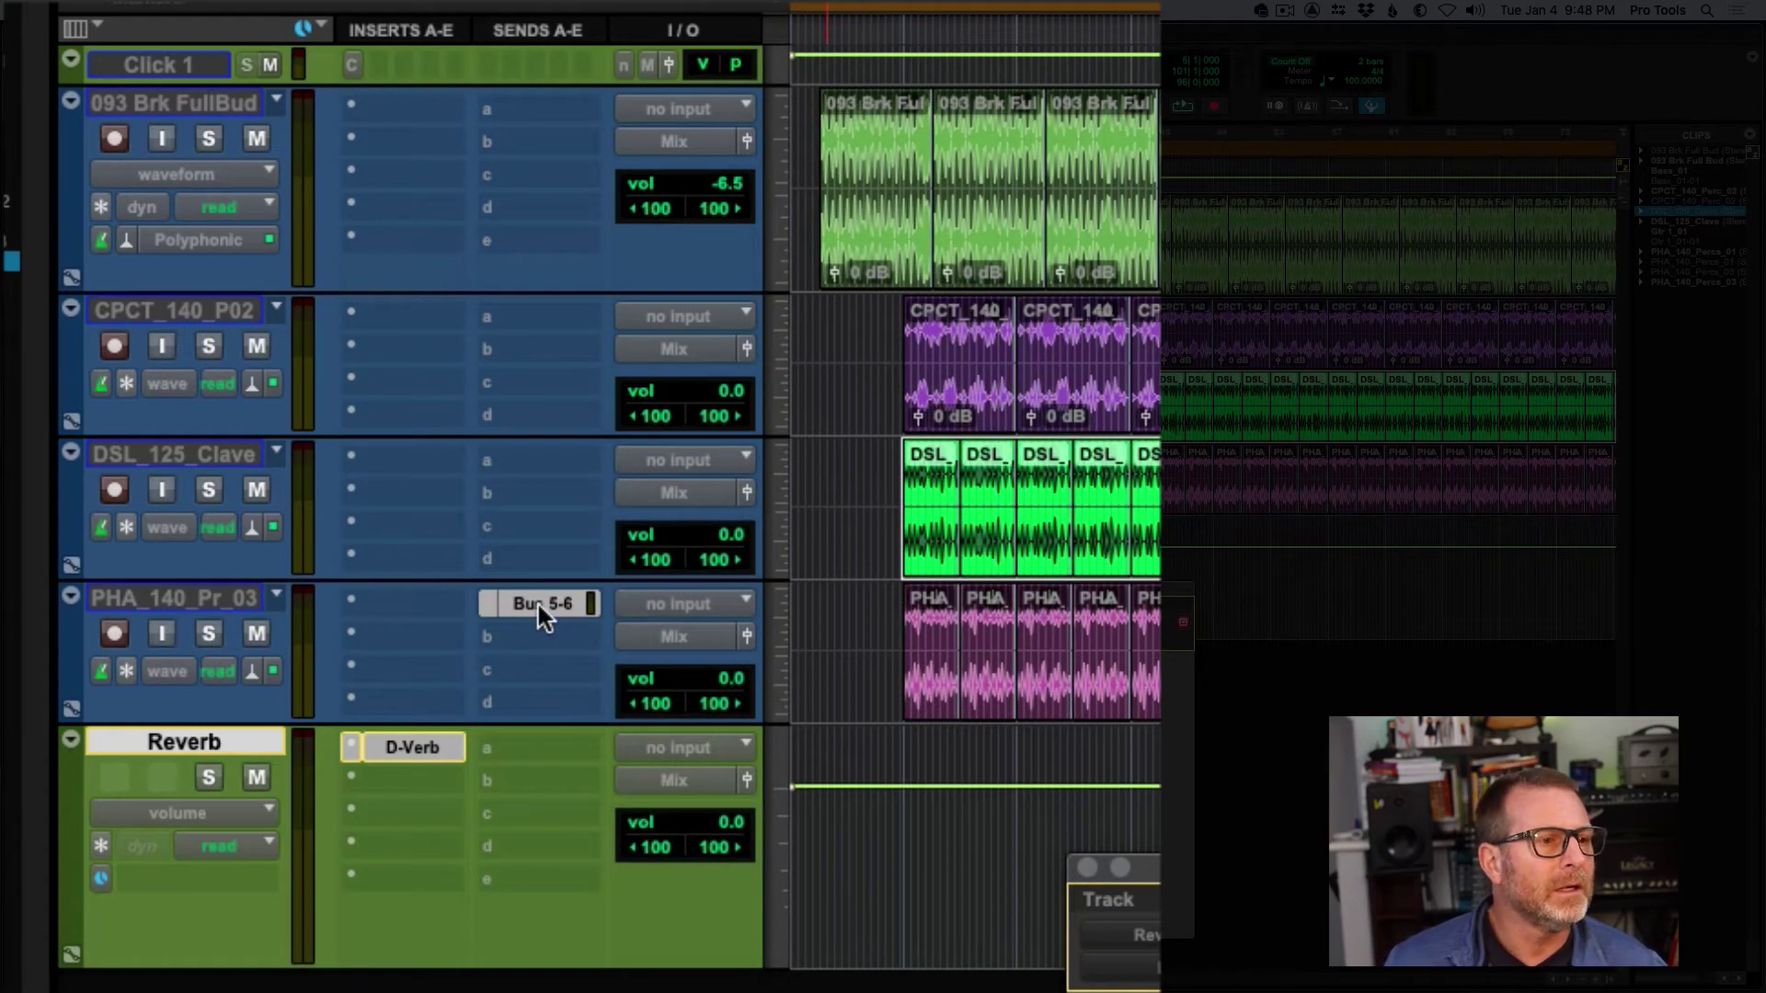
Rename the Bus 5-6 send on the PHA_140_Pr_03 track as Verb
right_click(538, 605)
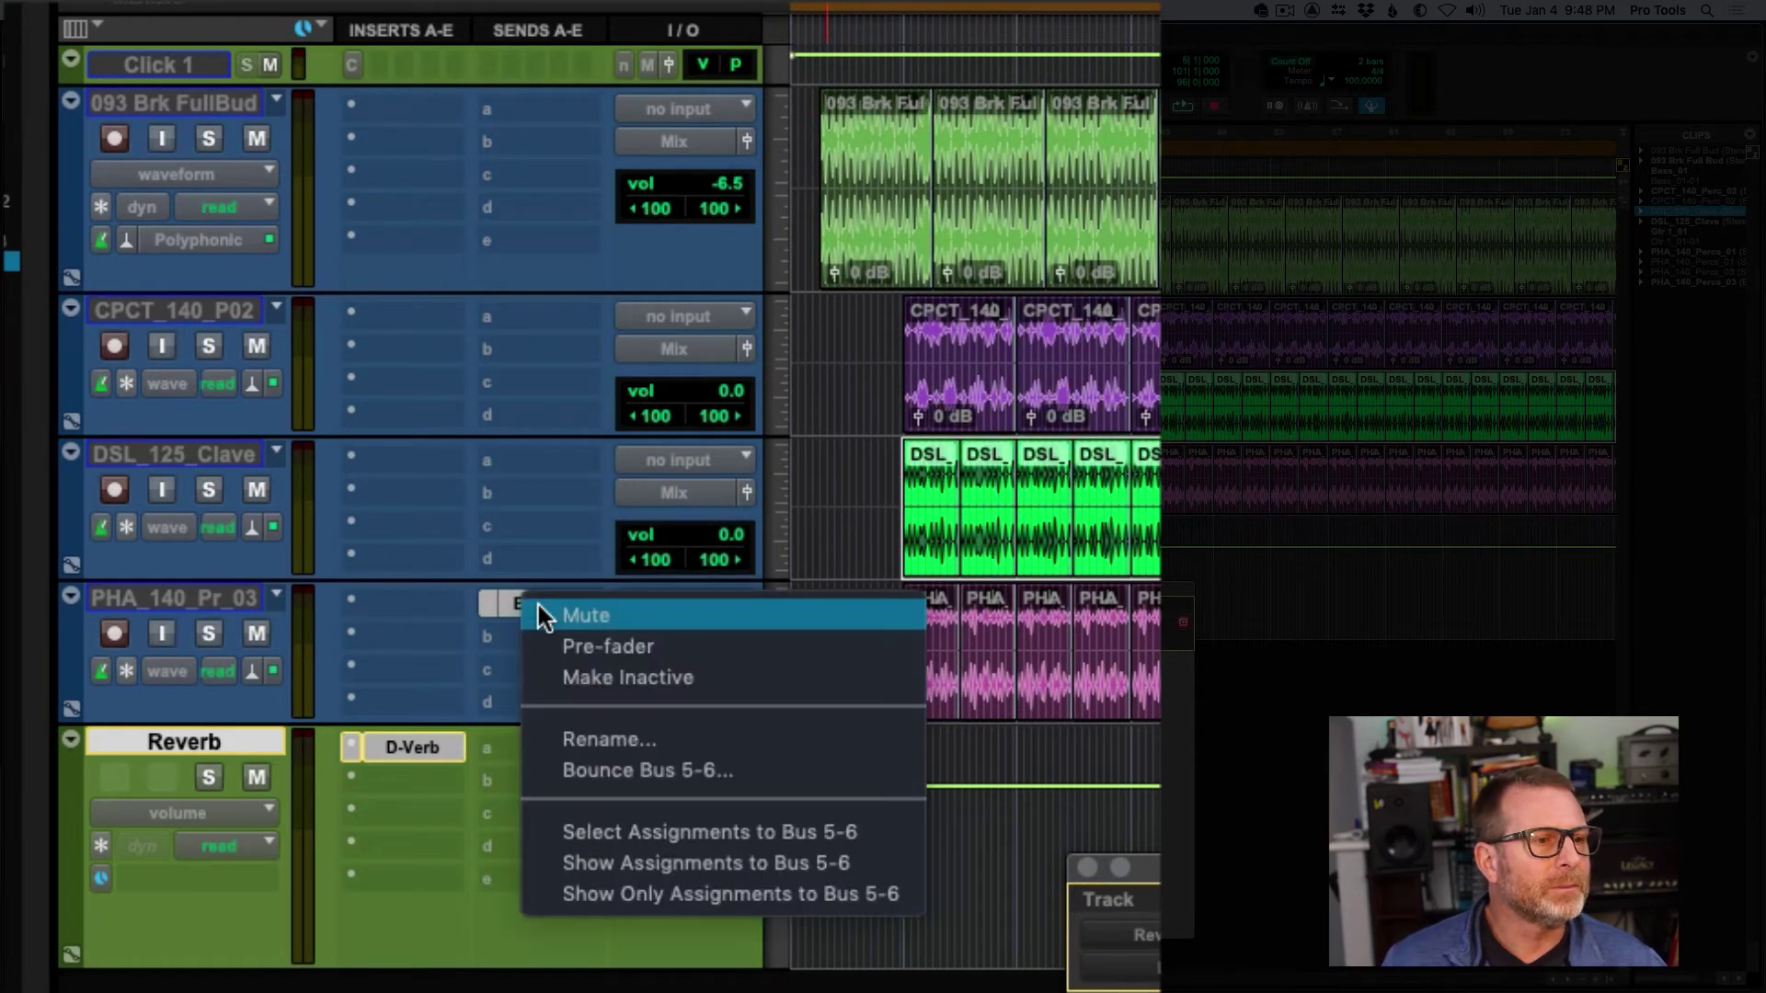
left_click(583, 736)
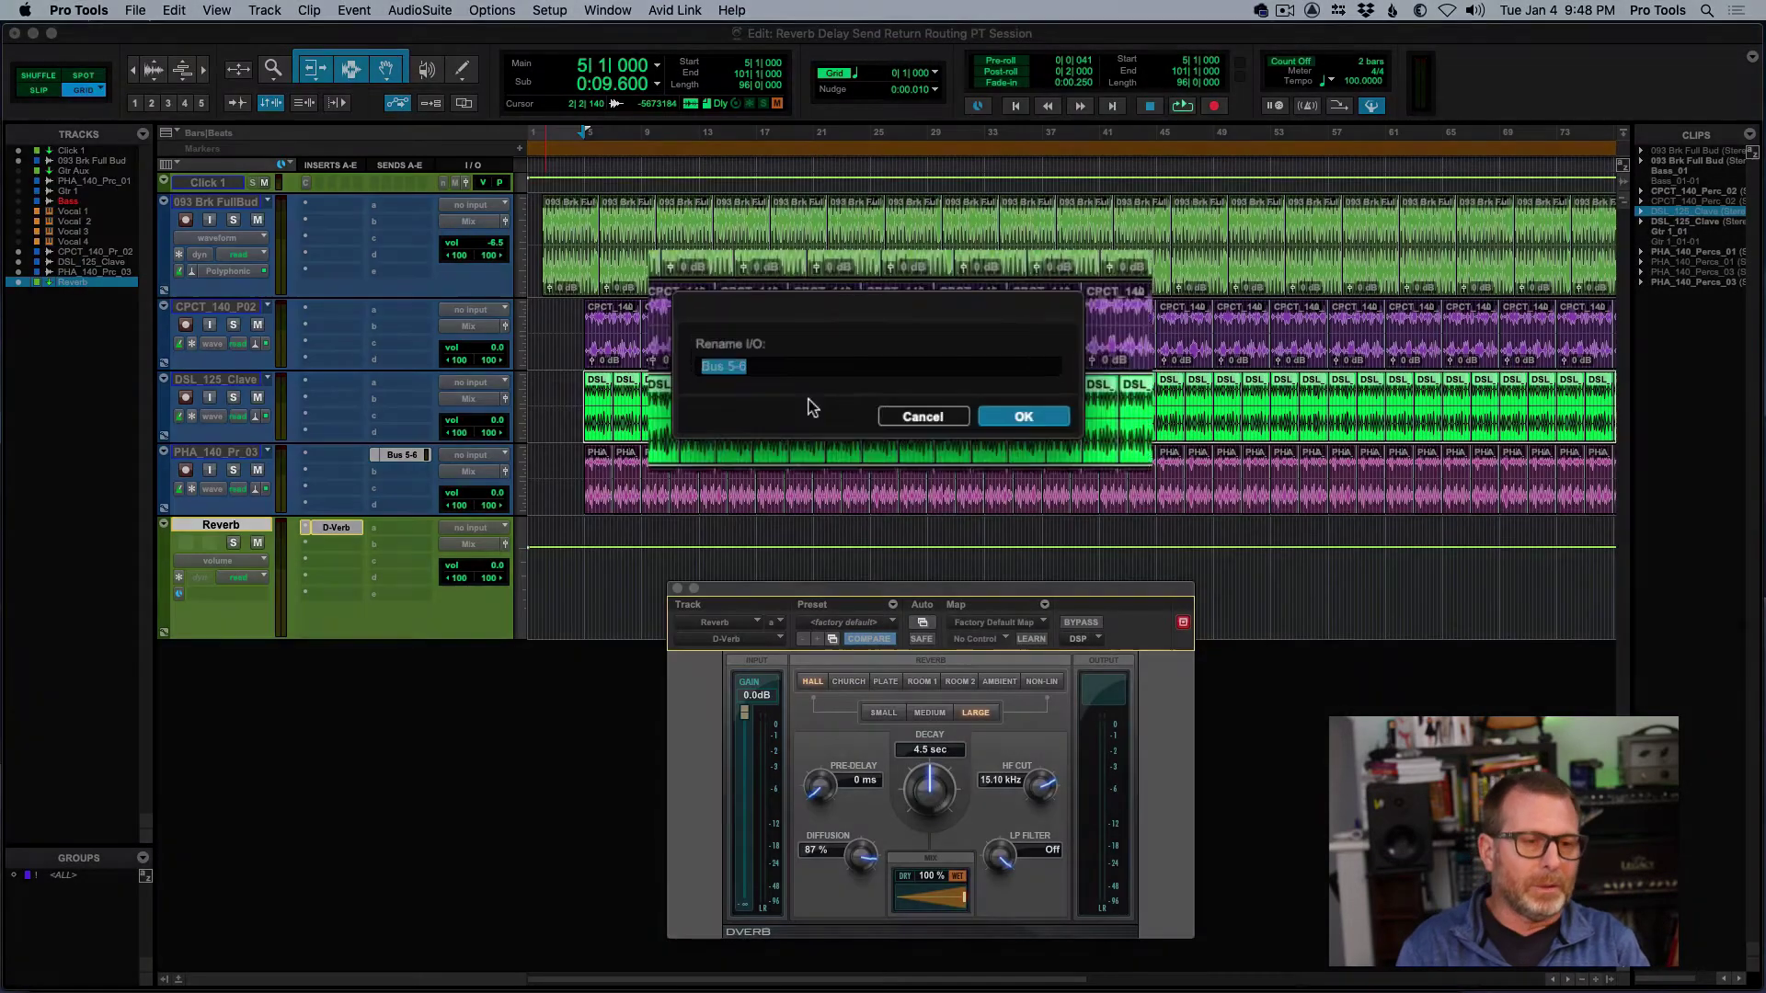
type("Verb")
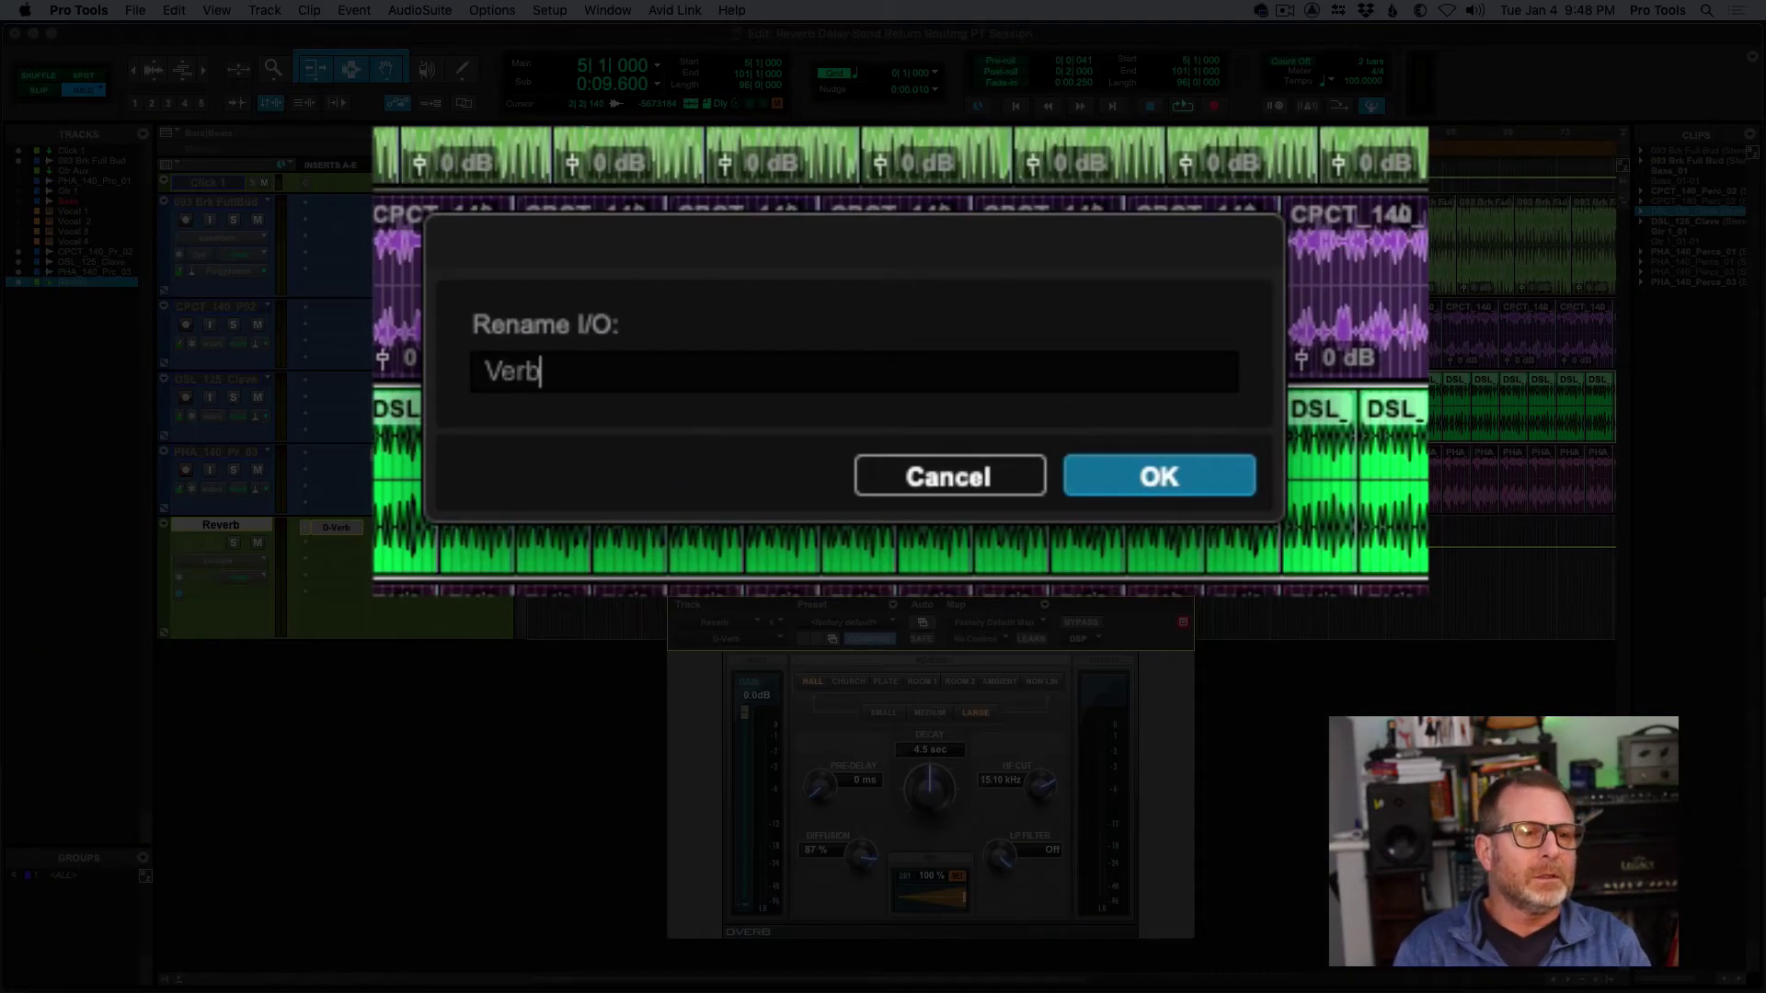
key("Return")
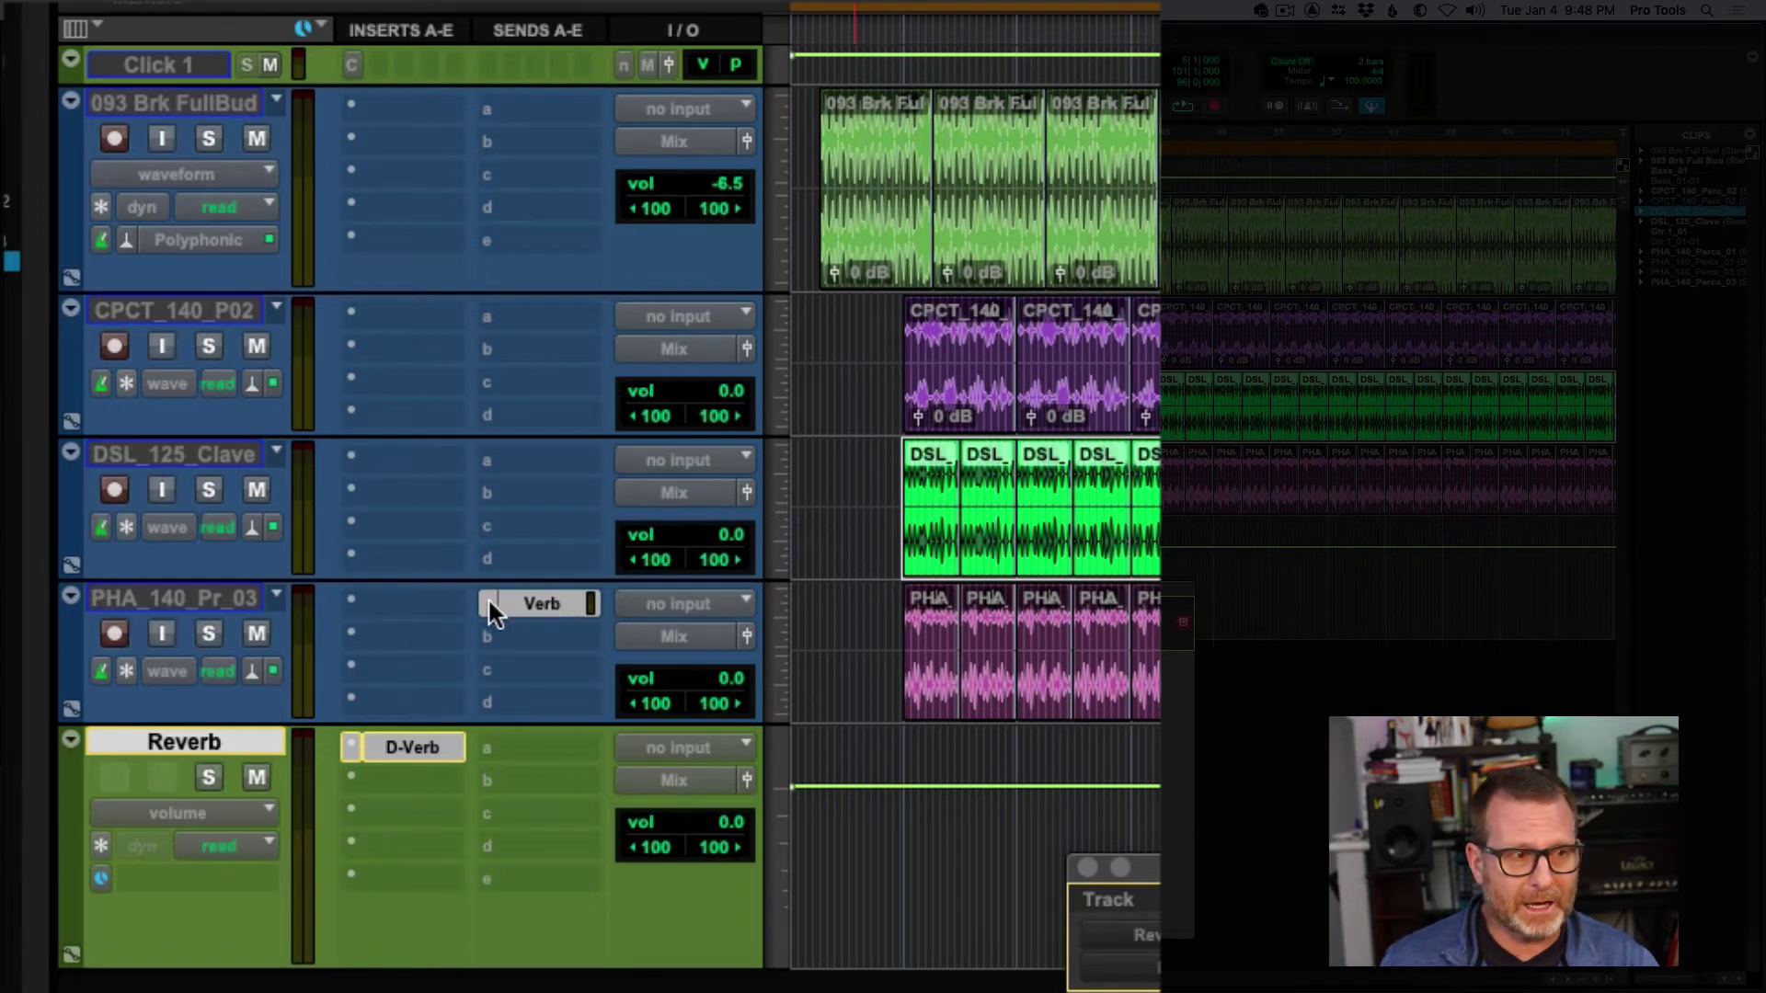
Set the Reverb track's input to the Verb (Stereo) bus, then open and close the PHA_140_Pr_03 send fader window
left_click(690, 757)
mouse_move(699, 778)
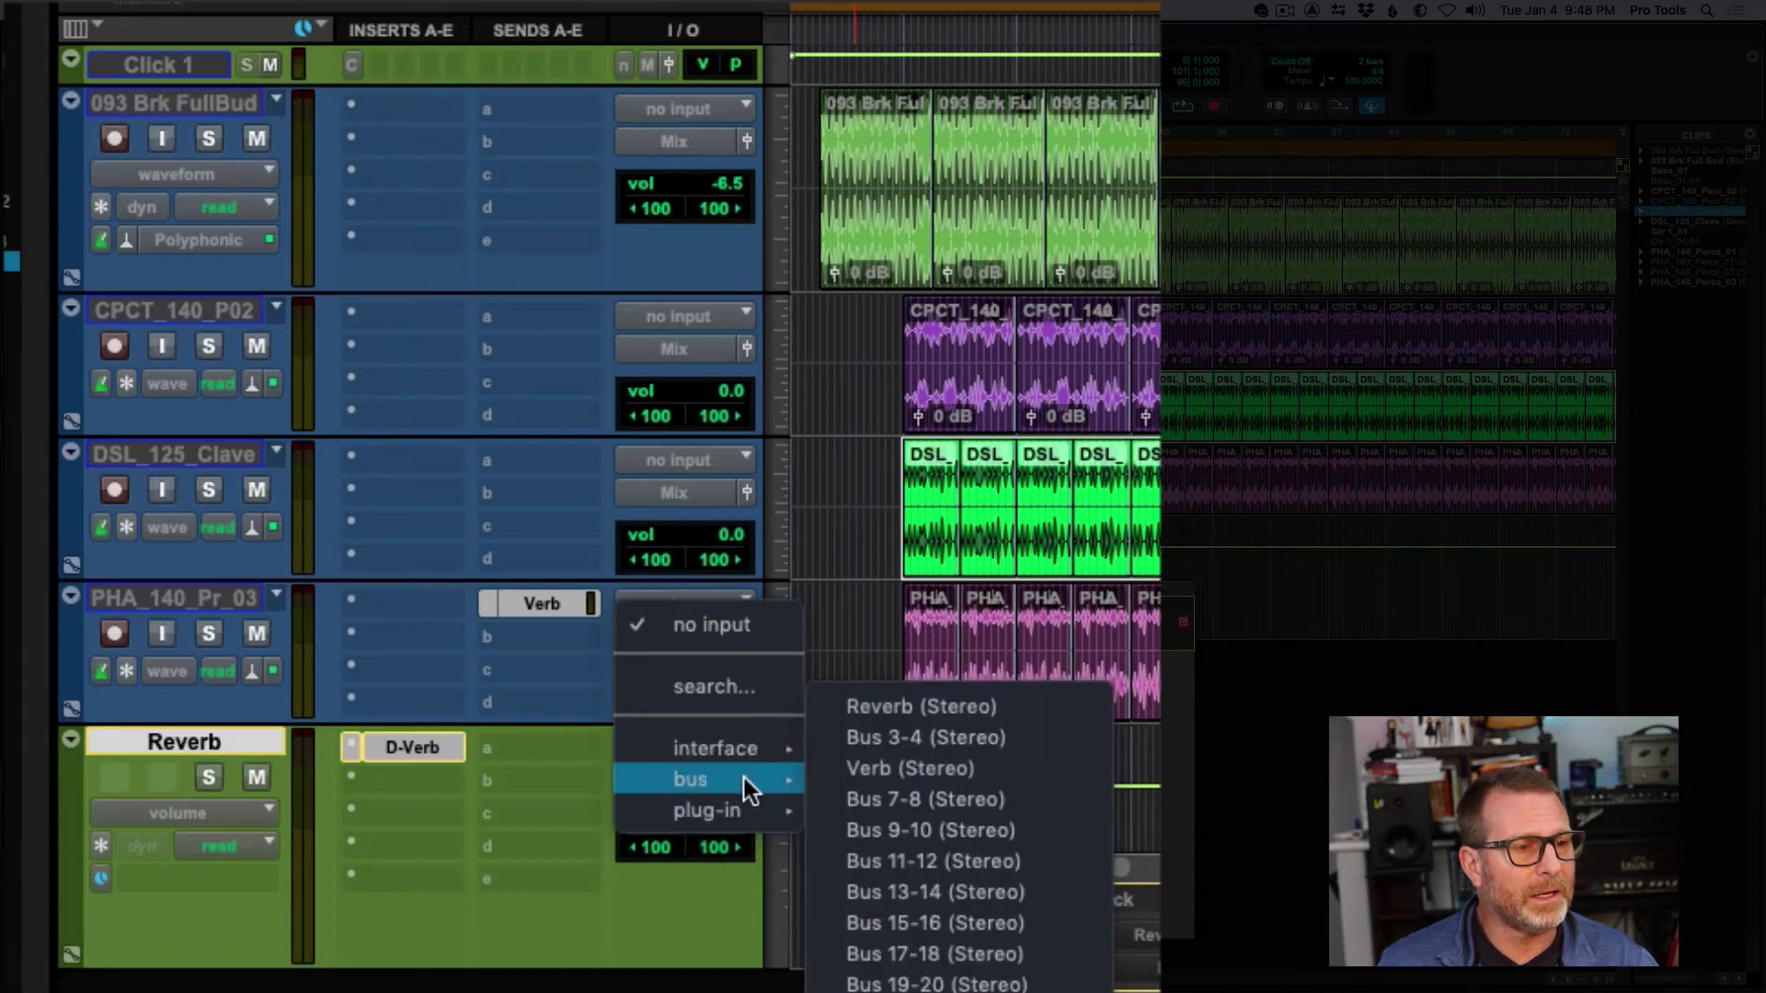
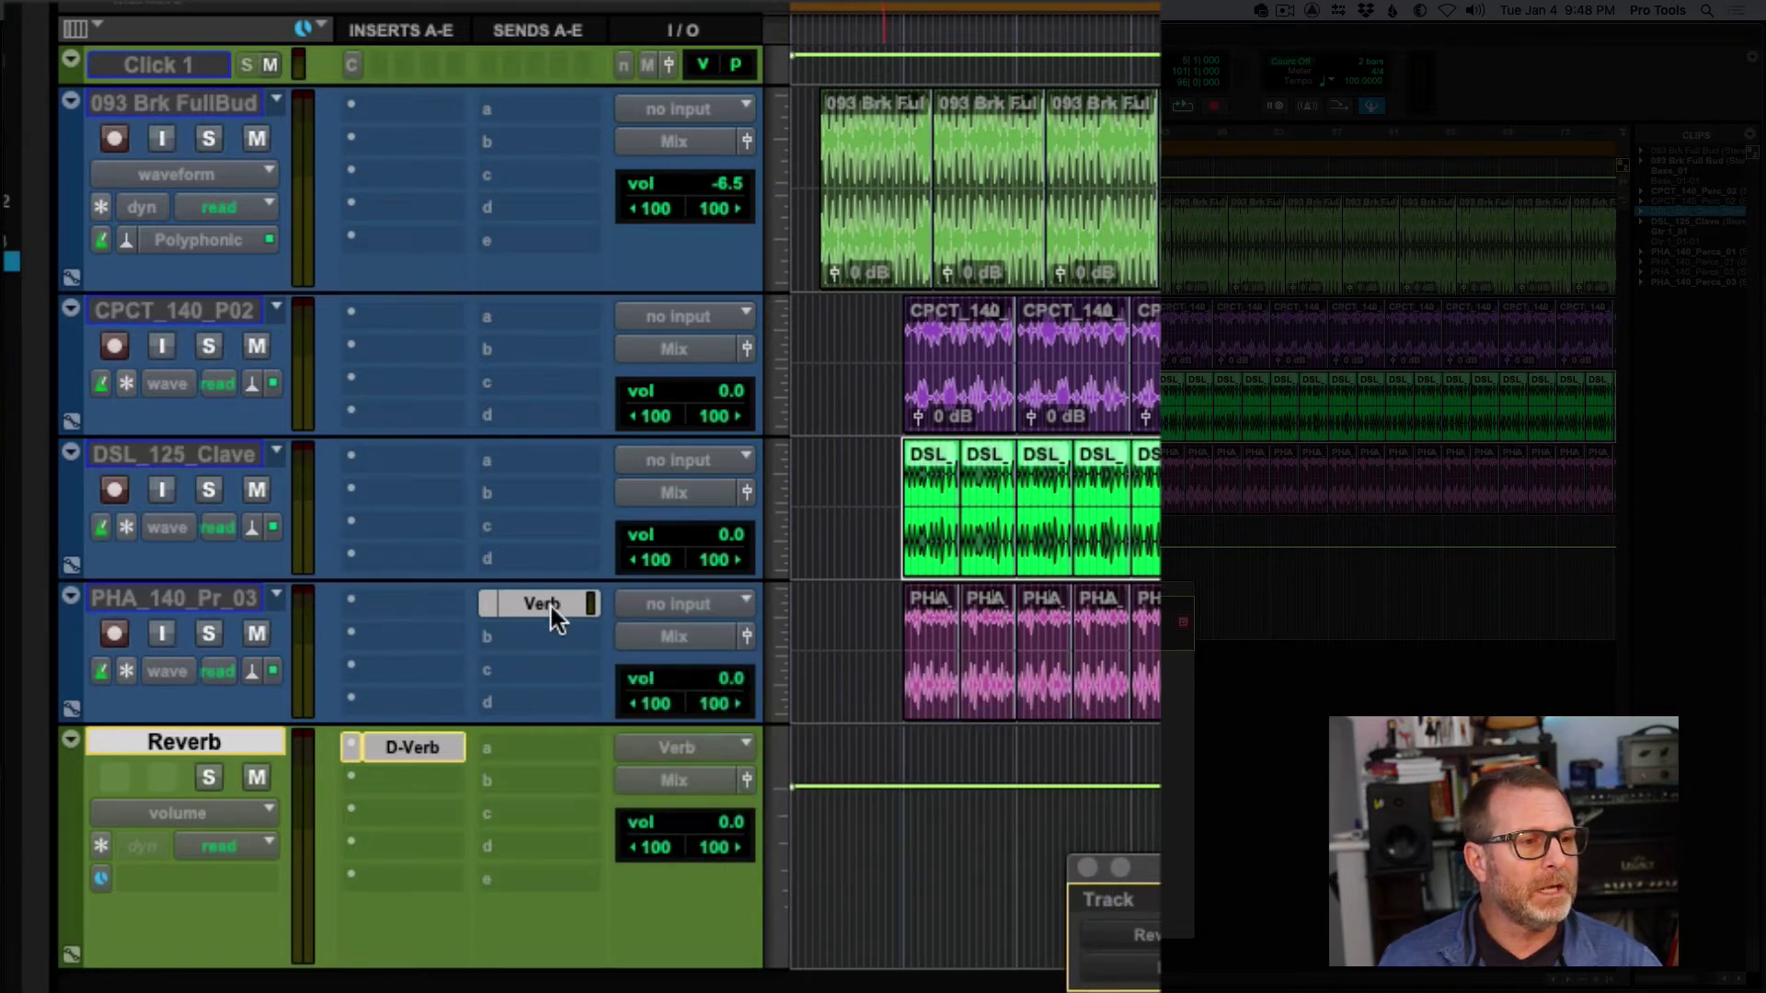
left_click(550, 607)
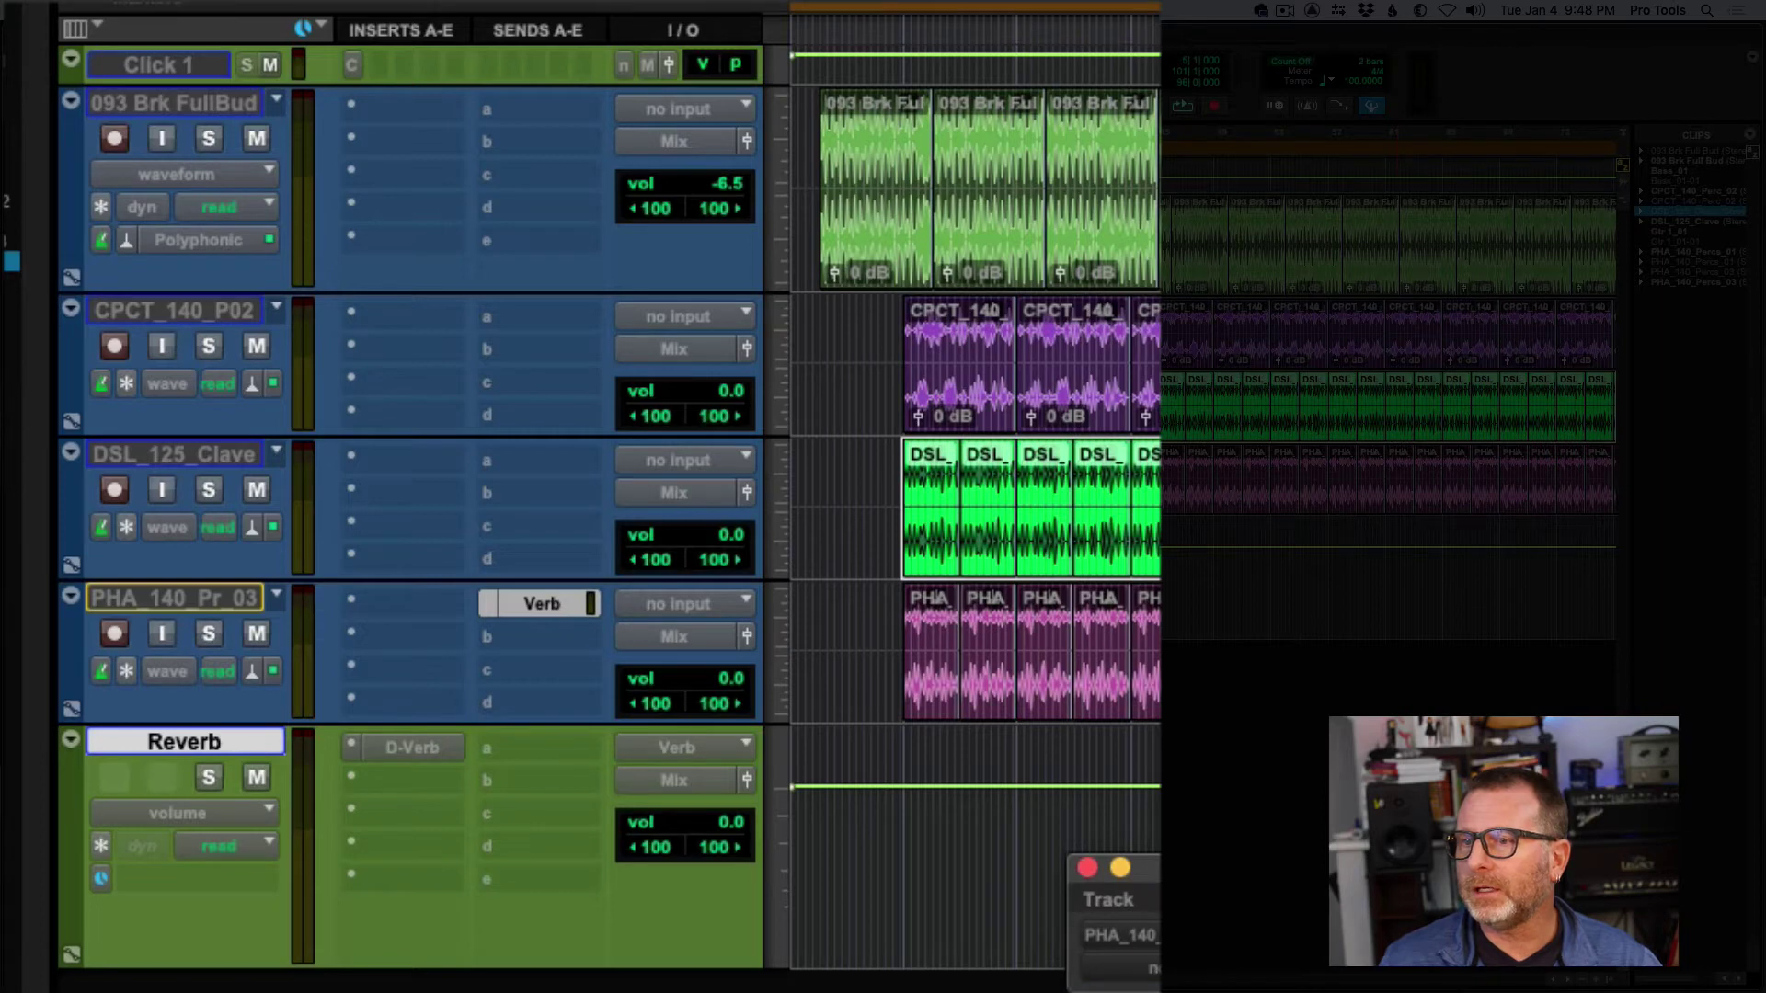
left_click_drag(1333, 174, 875, 169)
left_click(763, 177)
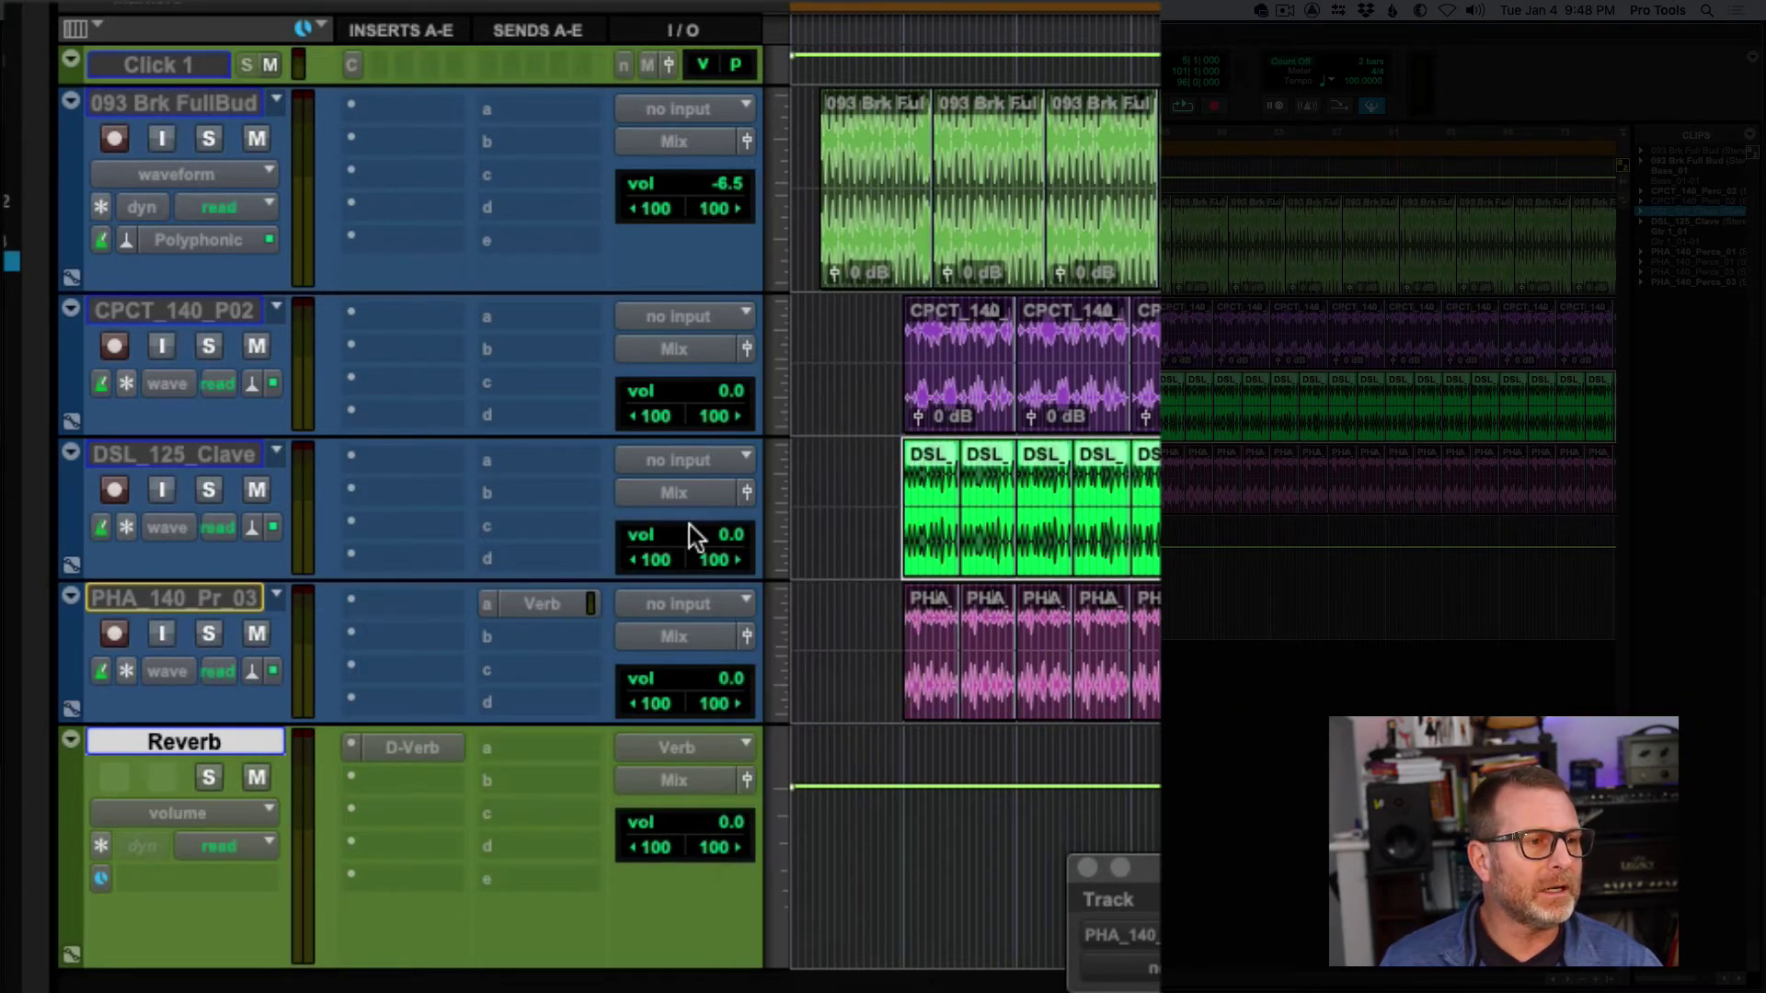
Enlarge the PHA_140_Pr_03 track and expand Send A so its level controls show in the Edit window
left_click_drag(549, 771, 539, 806)
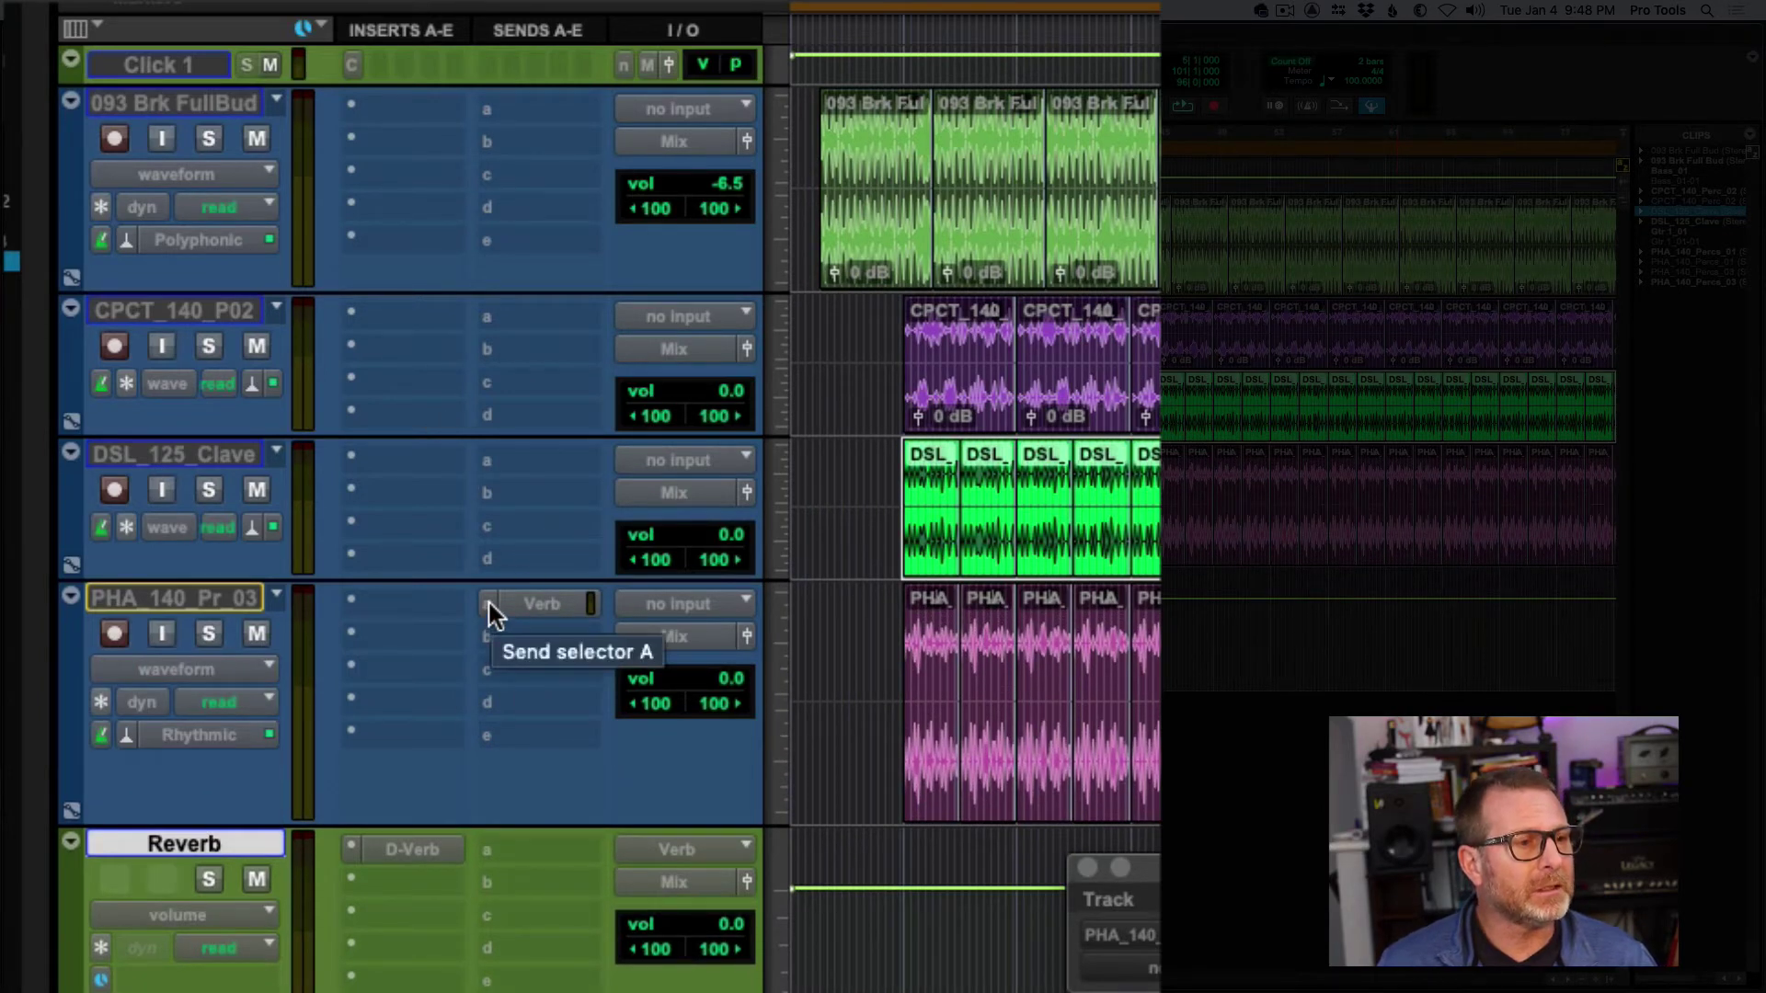
left_click(184, 2)
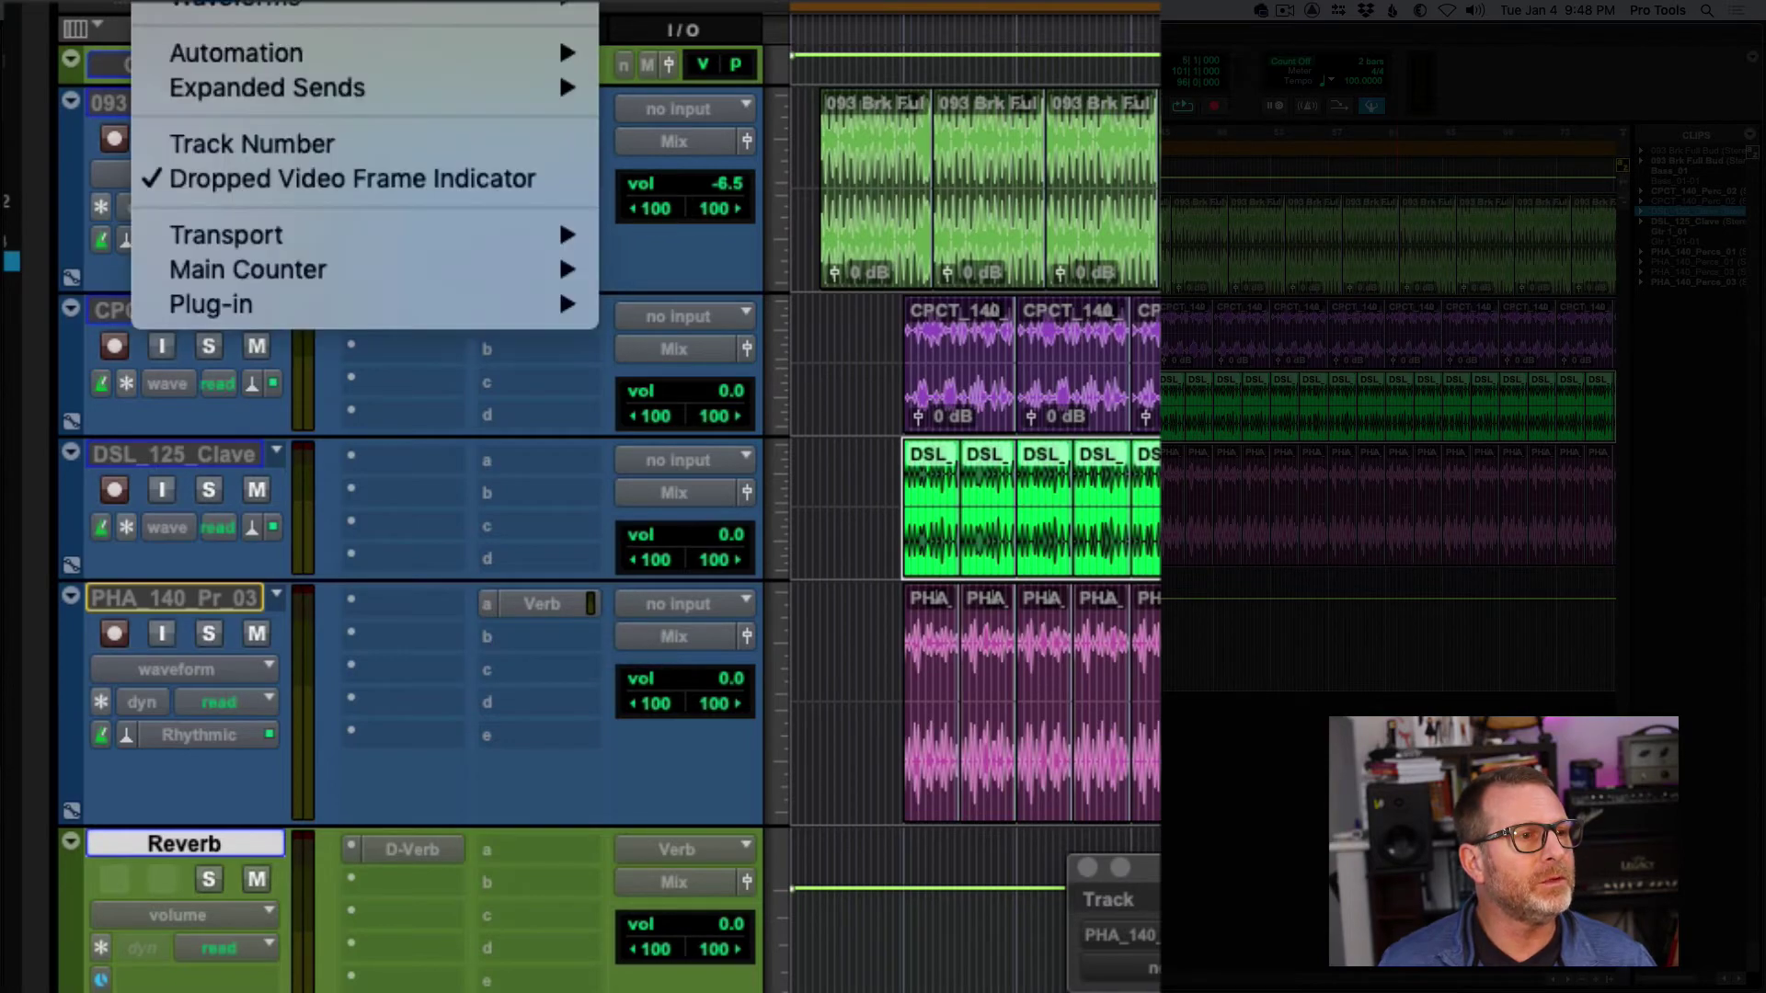
mouse_move(311, 89)
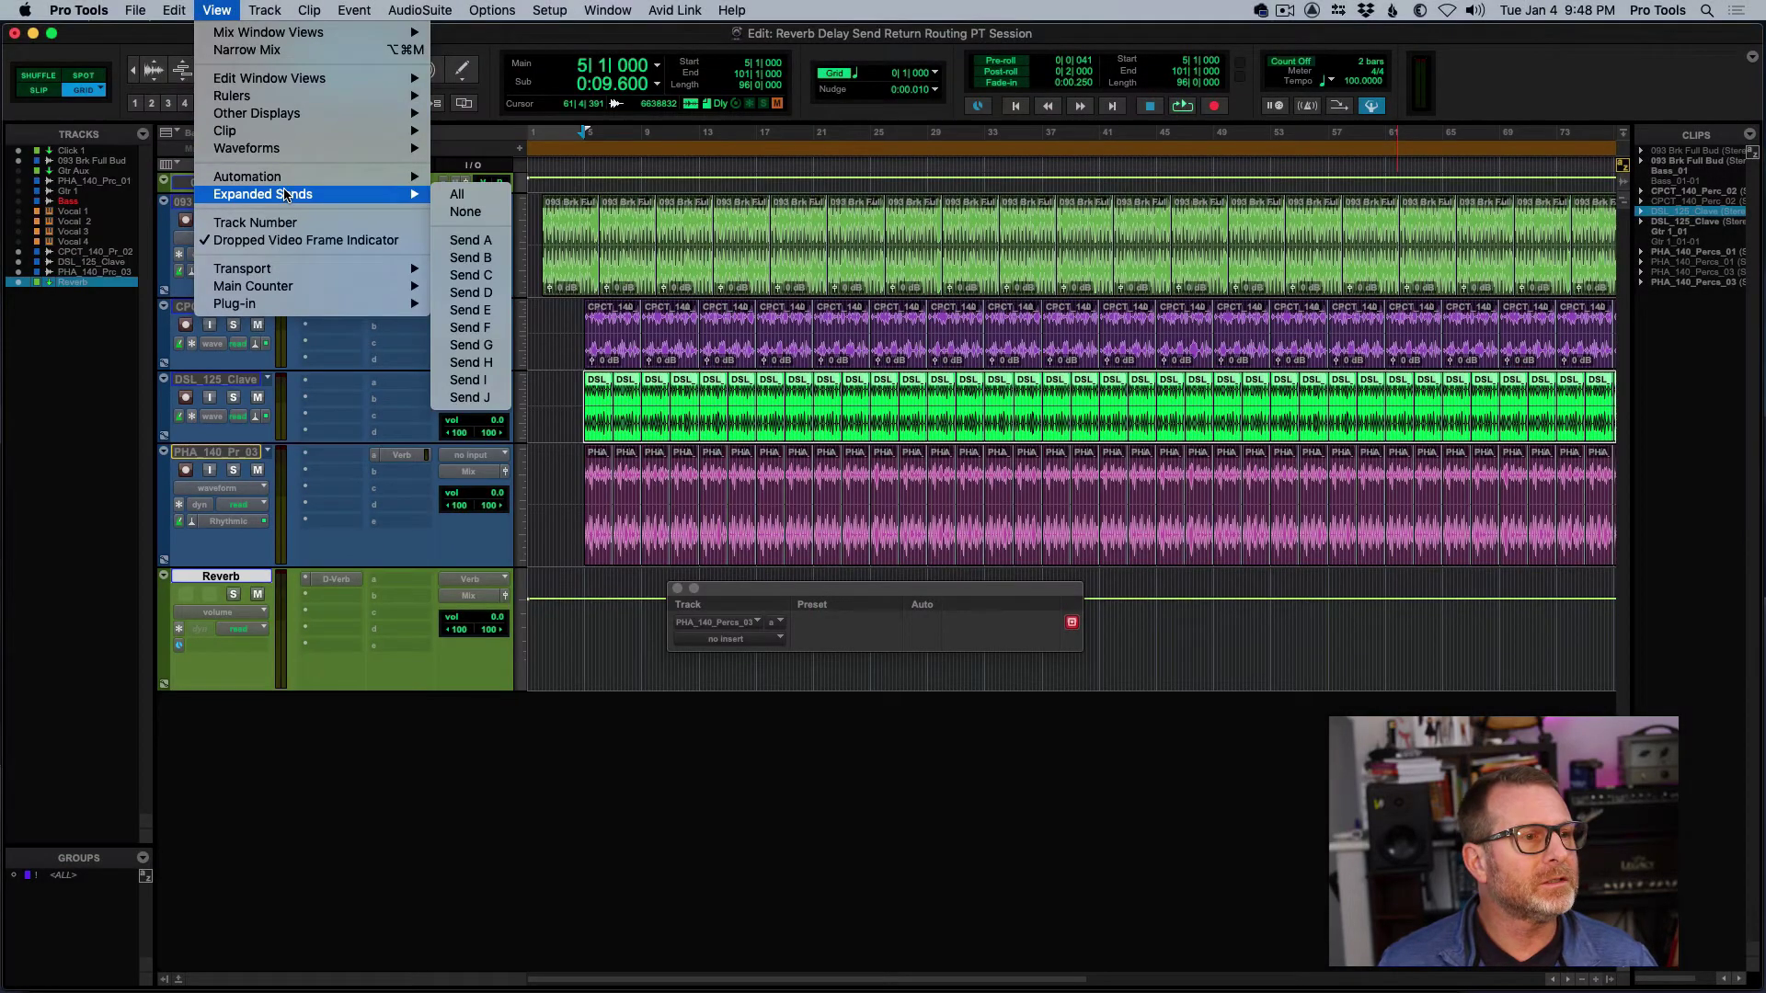
left_click(490, 245)
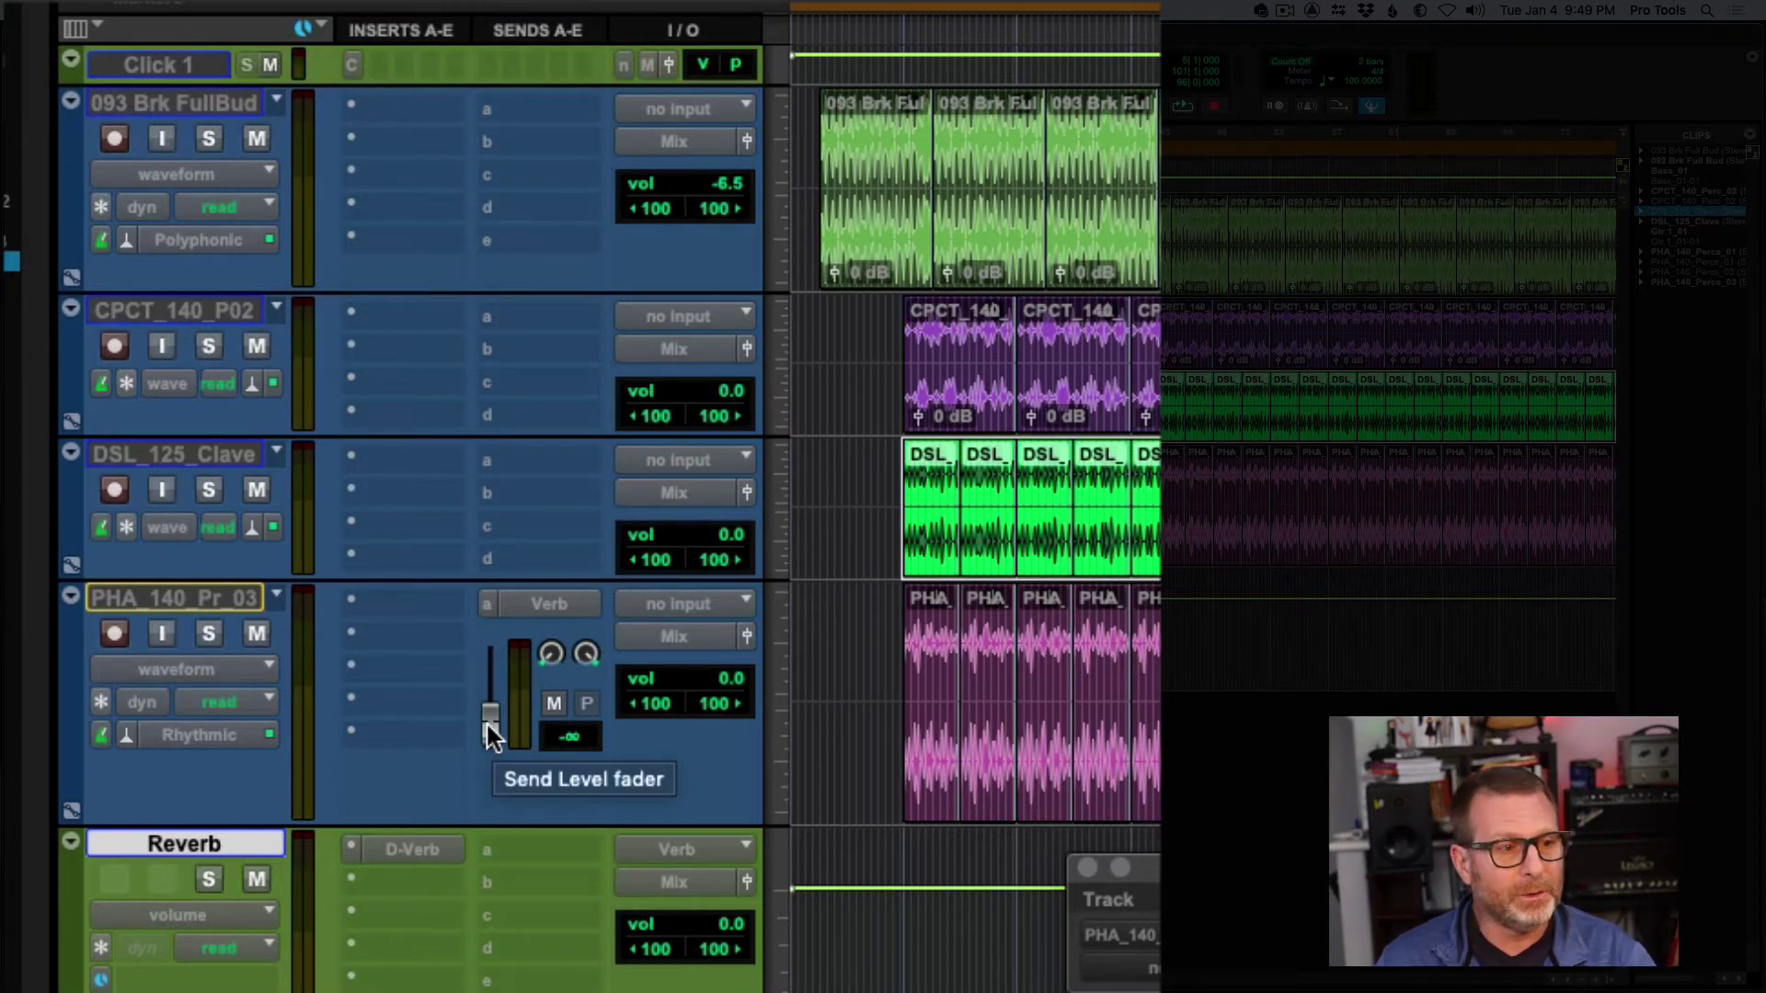
Solo-safe the Reverb track and, while playing PHA_140_Pr_03 soloed, raise its Verb send to -11.2 dB
left_click(207, 877, "super")
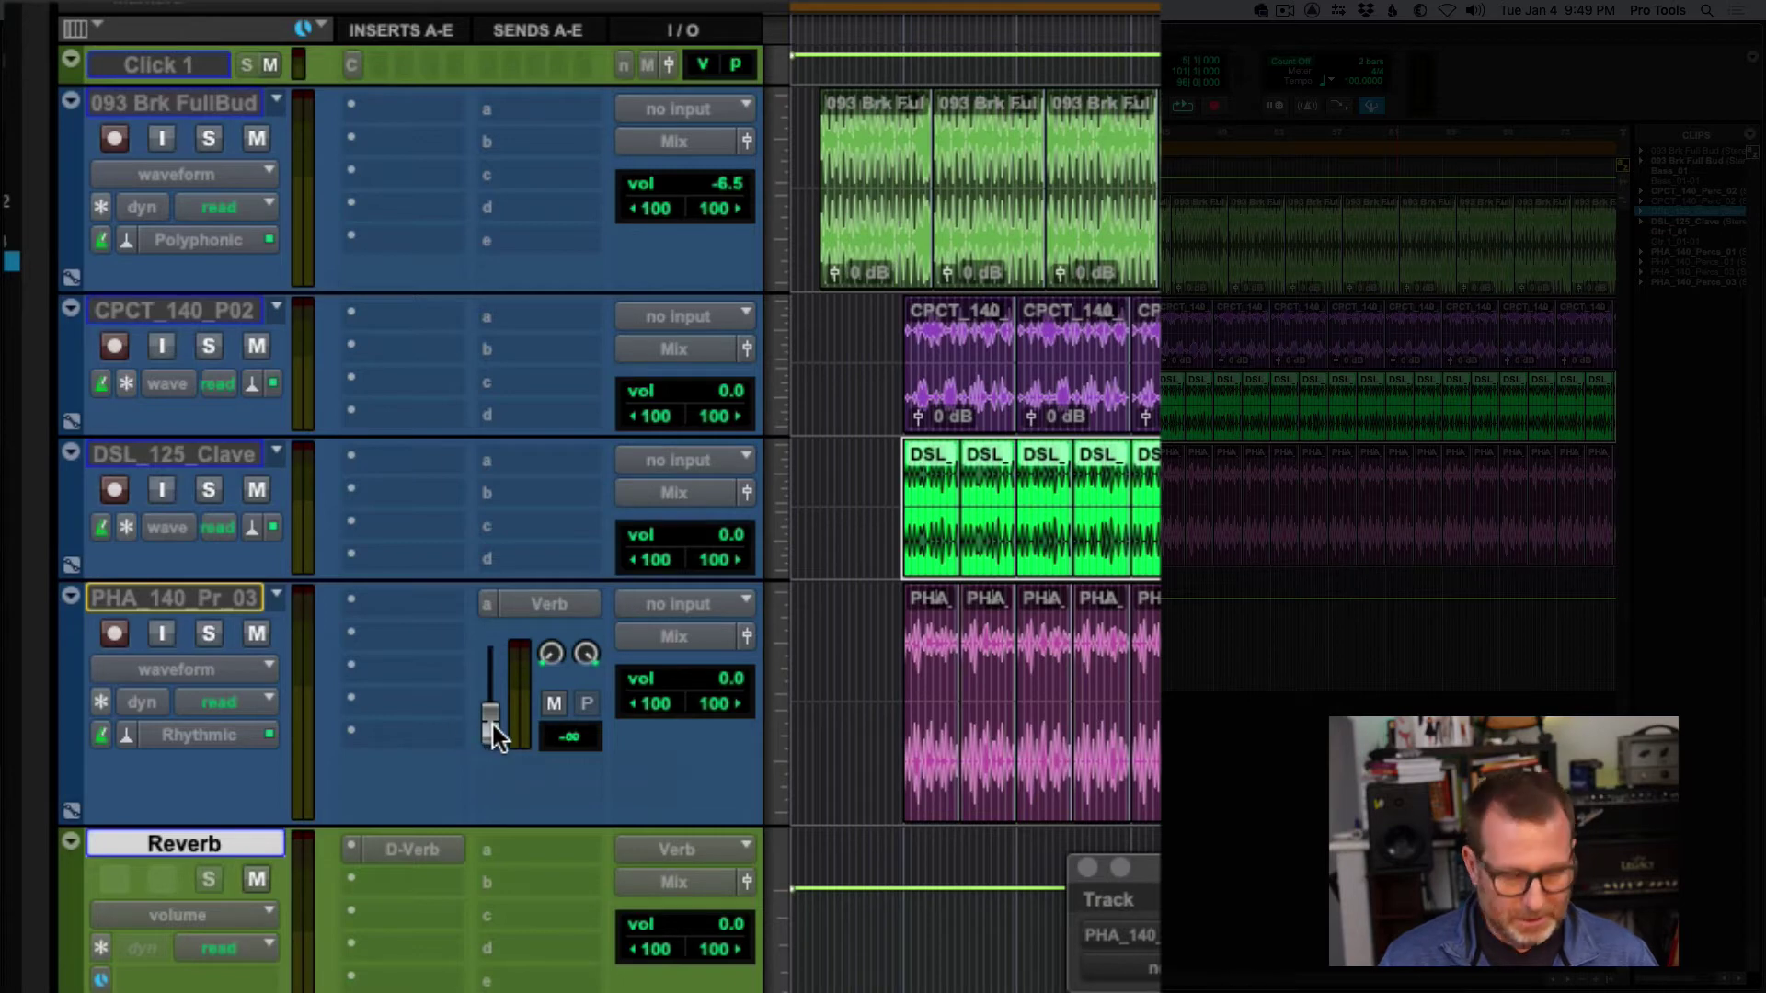
key("space")
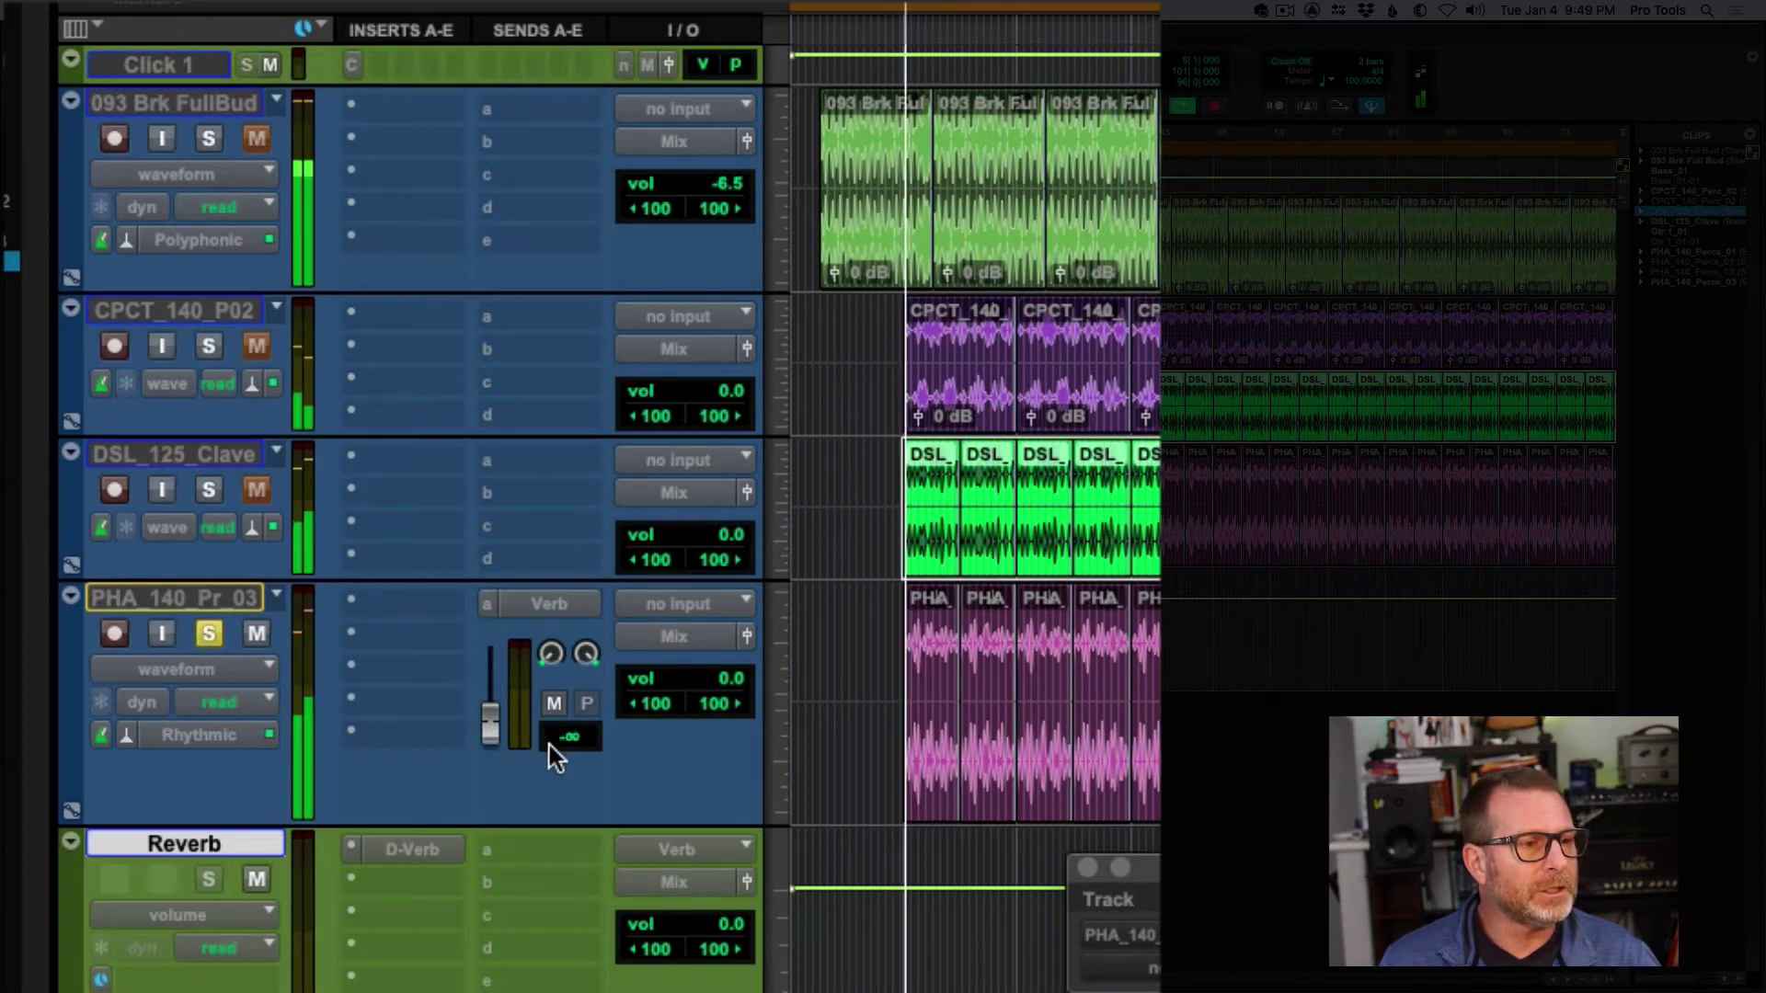
mouse_move(492, 726)
left_mouse_down()
mouse_move(491, 663)
mouse_move(489, 696)
left_mouse_up()
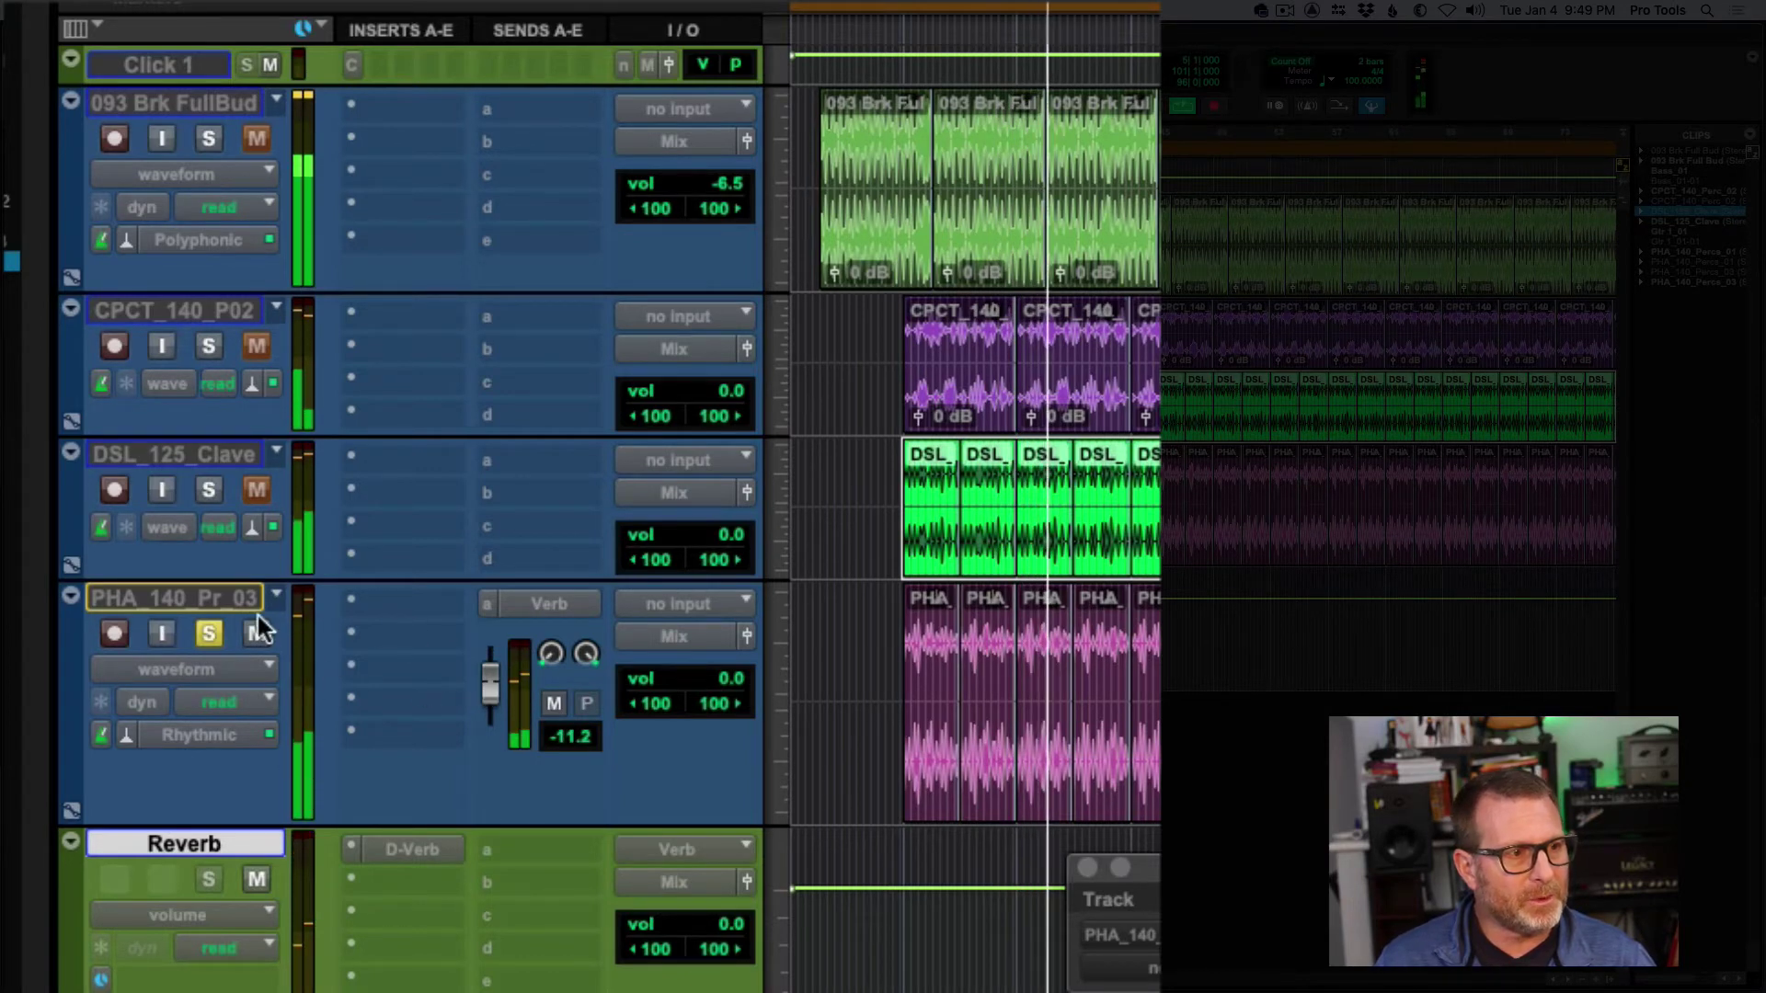
Raise the PHA_140_Pr_03 track's Verb send to -4.8 dB and open the Reverb track's D-Verb plug-in
left_click(186, 595)
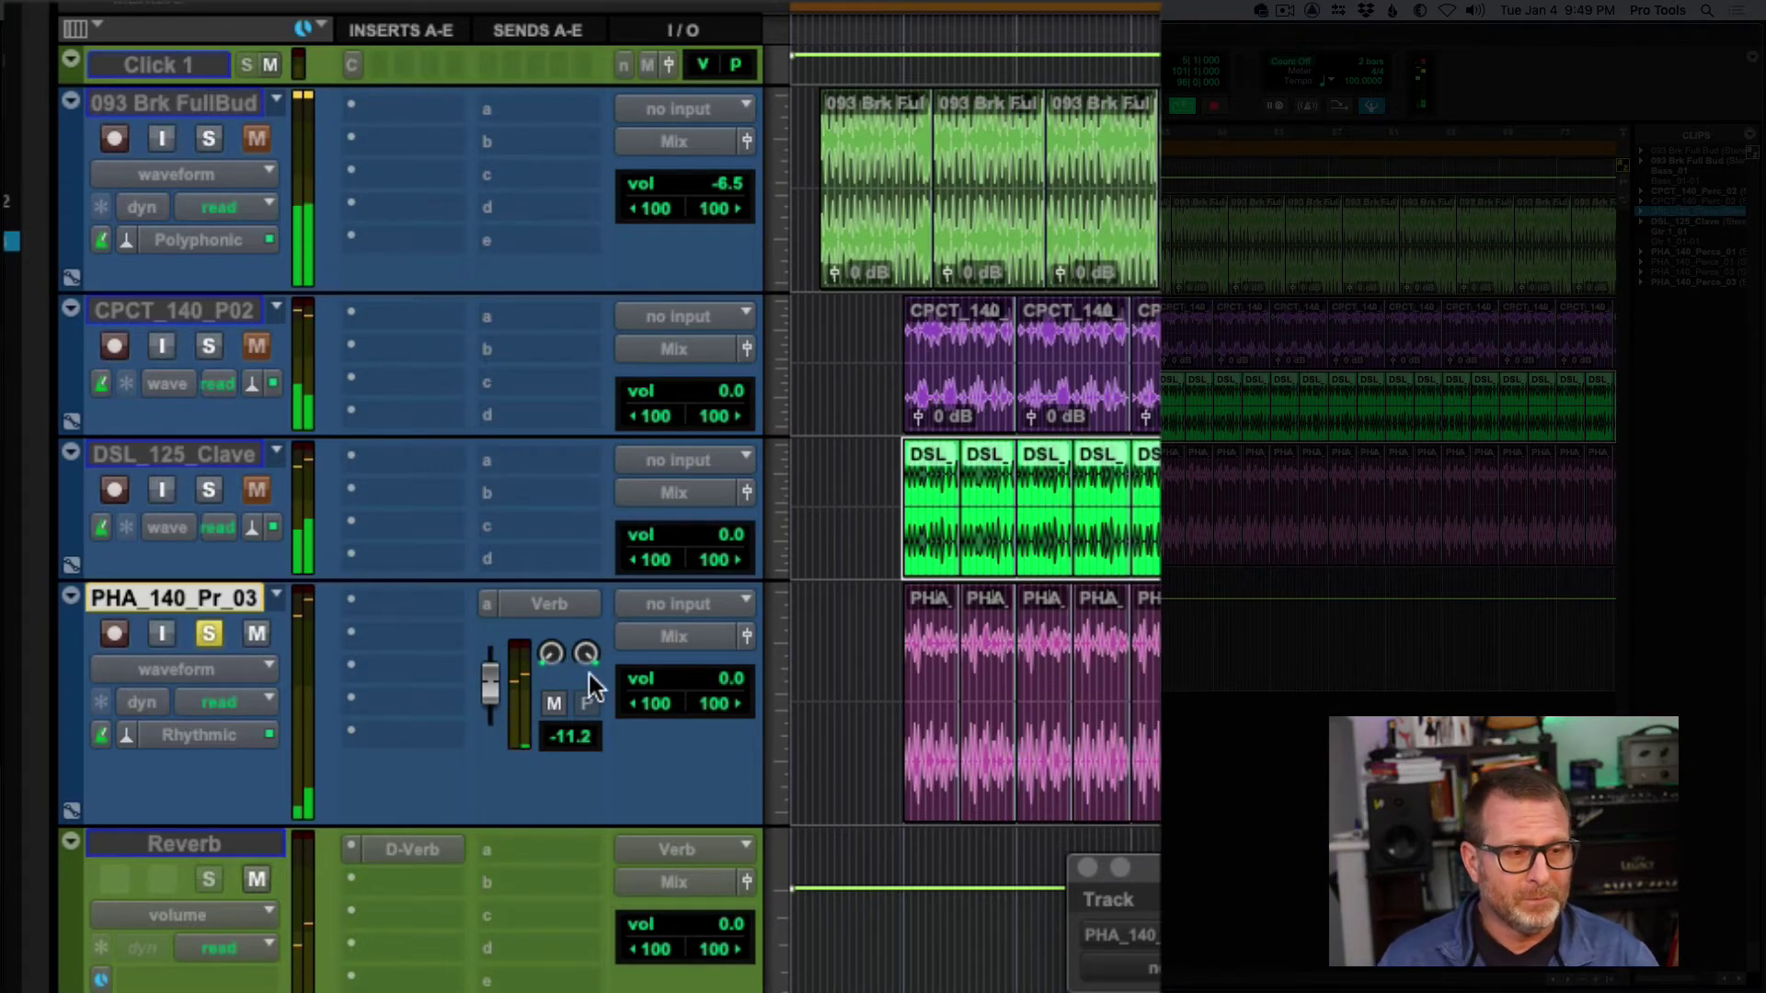
left_click(236, 839)
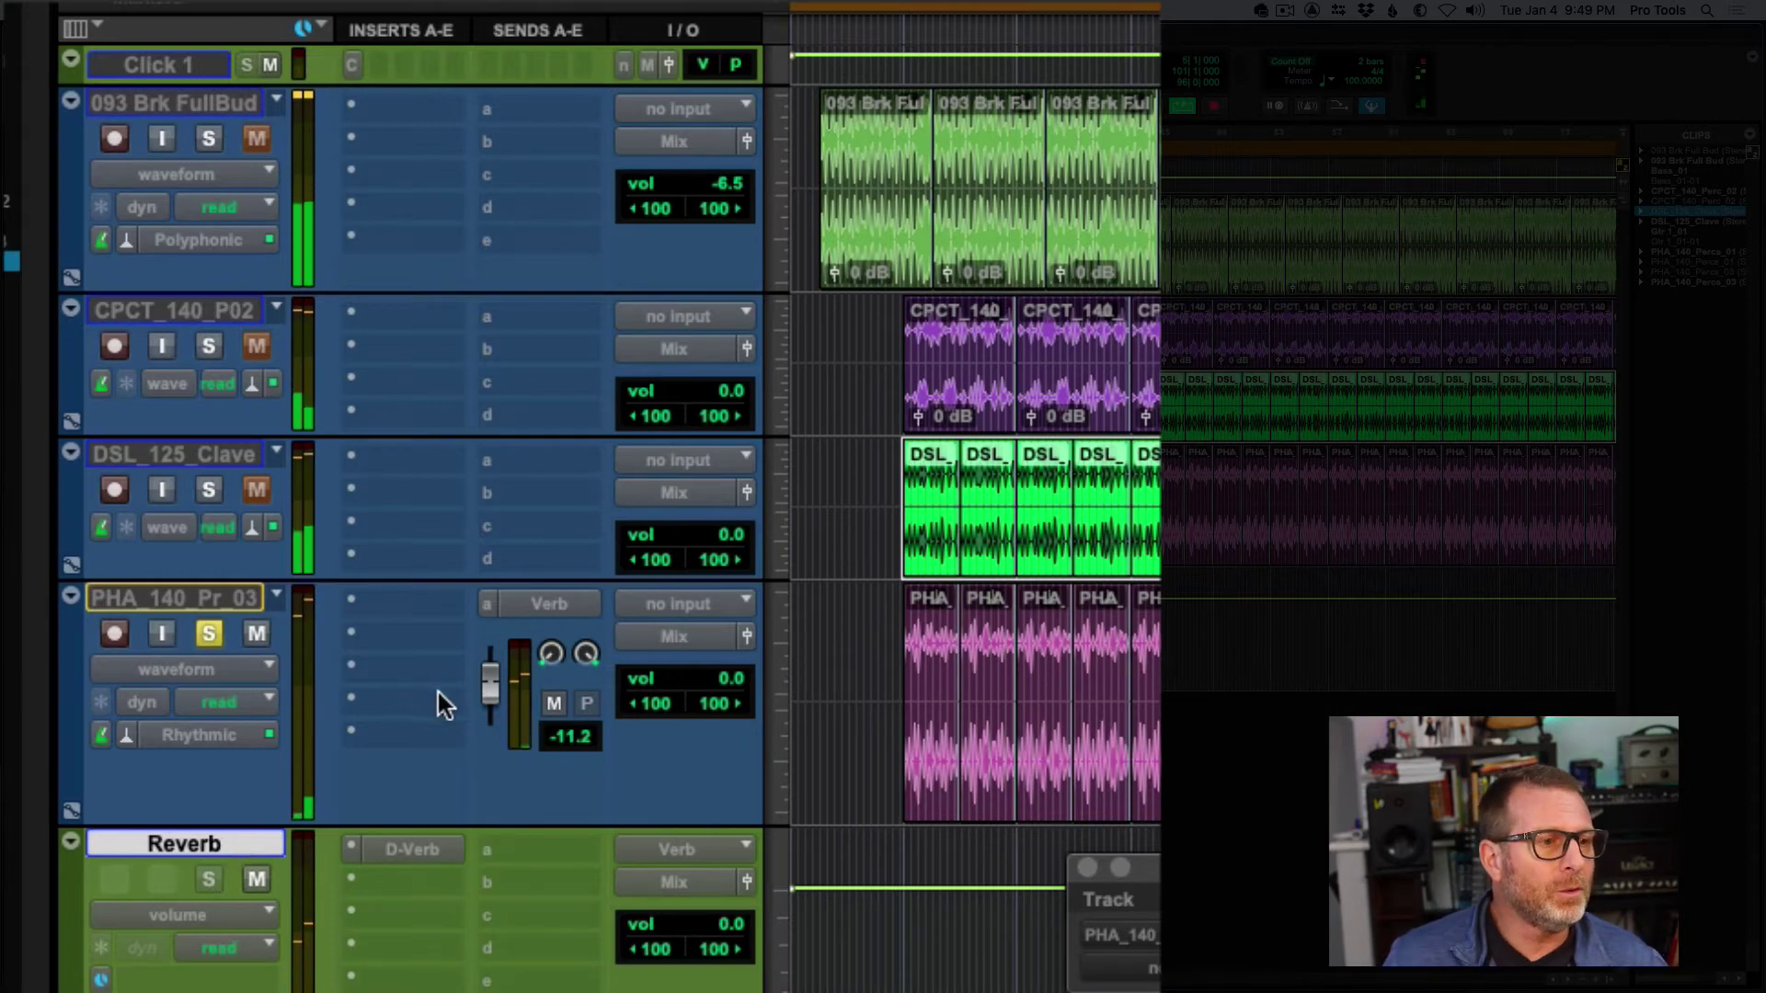
left_click_drag(491, 686, 490, 676)
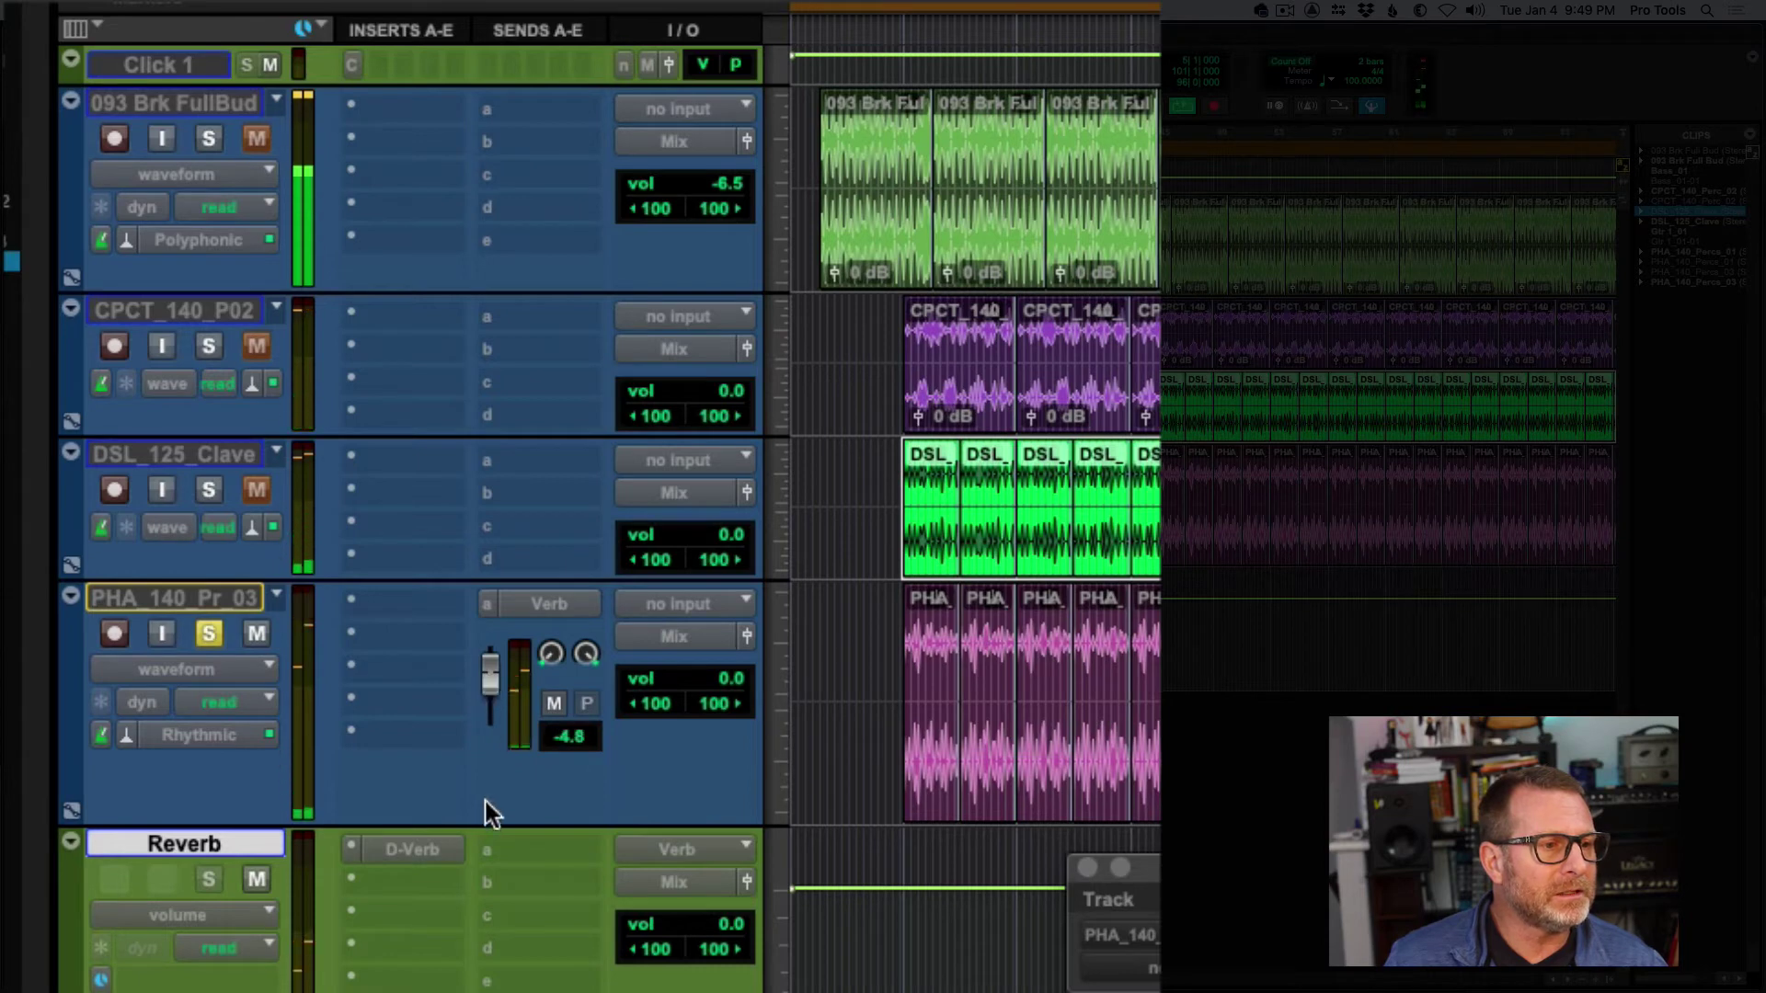
left_click(401, 846)
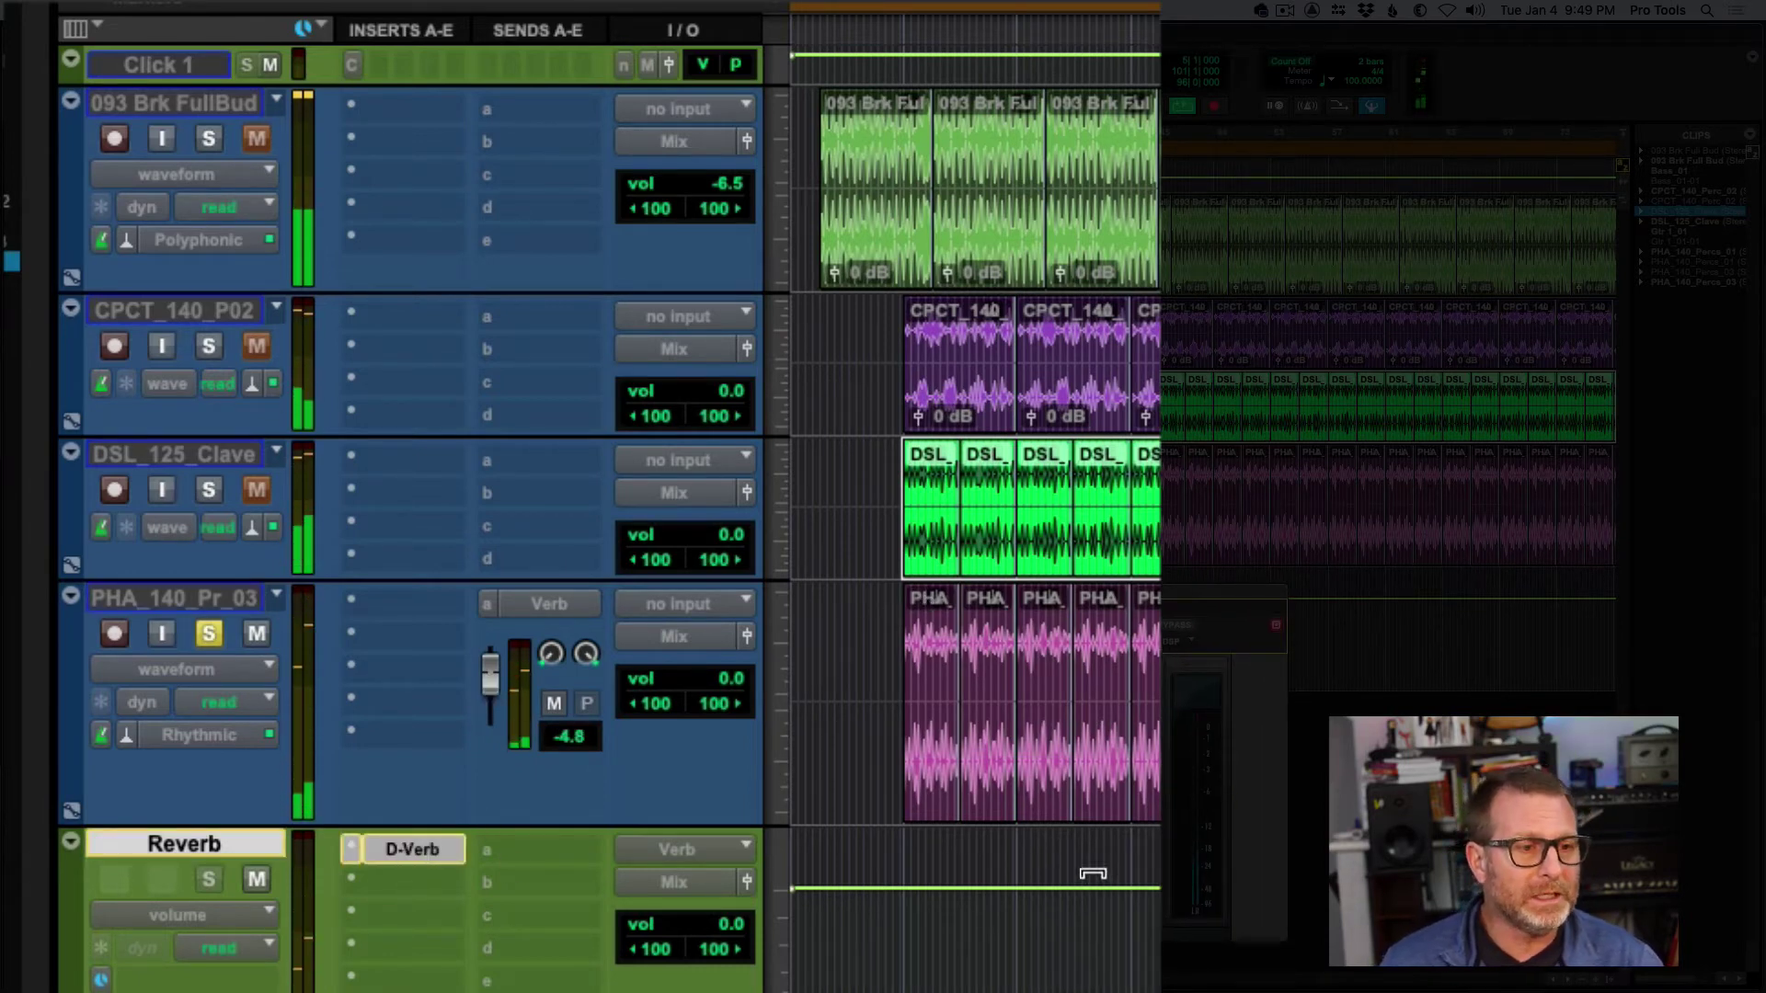
Play DSL_125_Clave soloed, assign its first send to the Verb bus, and set the send level to -12.5 dB
key("space")
left_click(208, 488)
key("space")
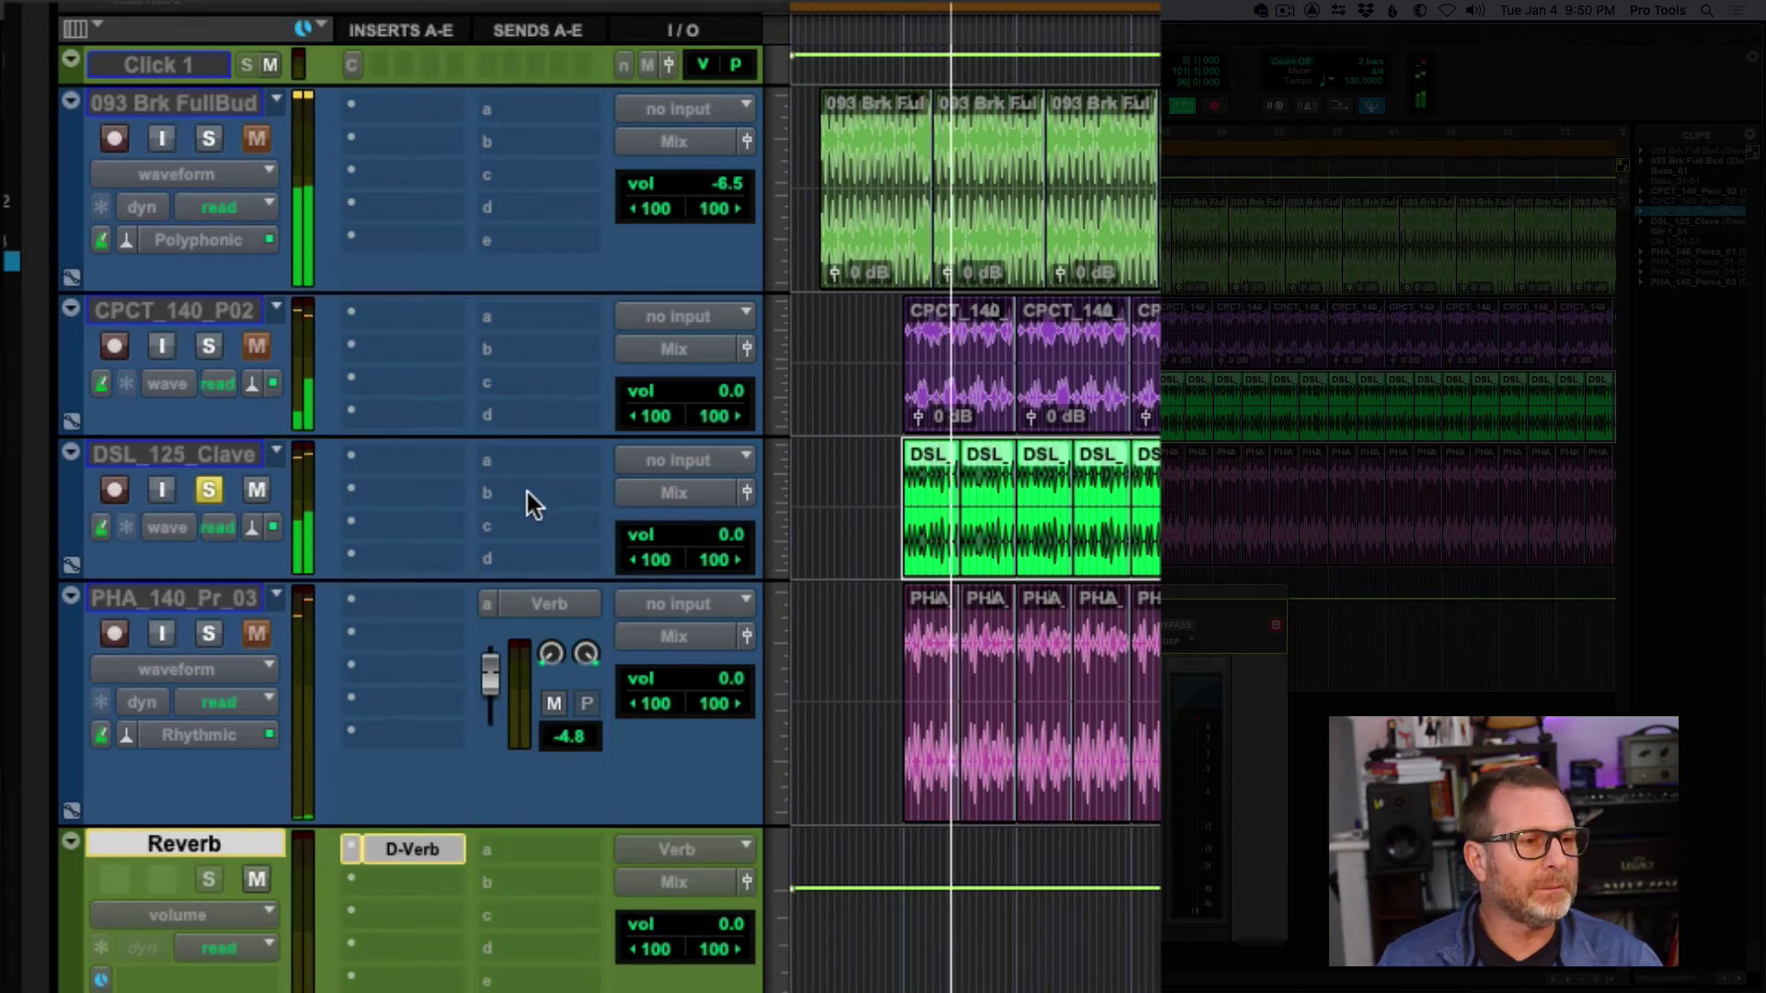
left_click(490, 460)
mouse_move(541, 462)
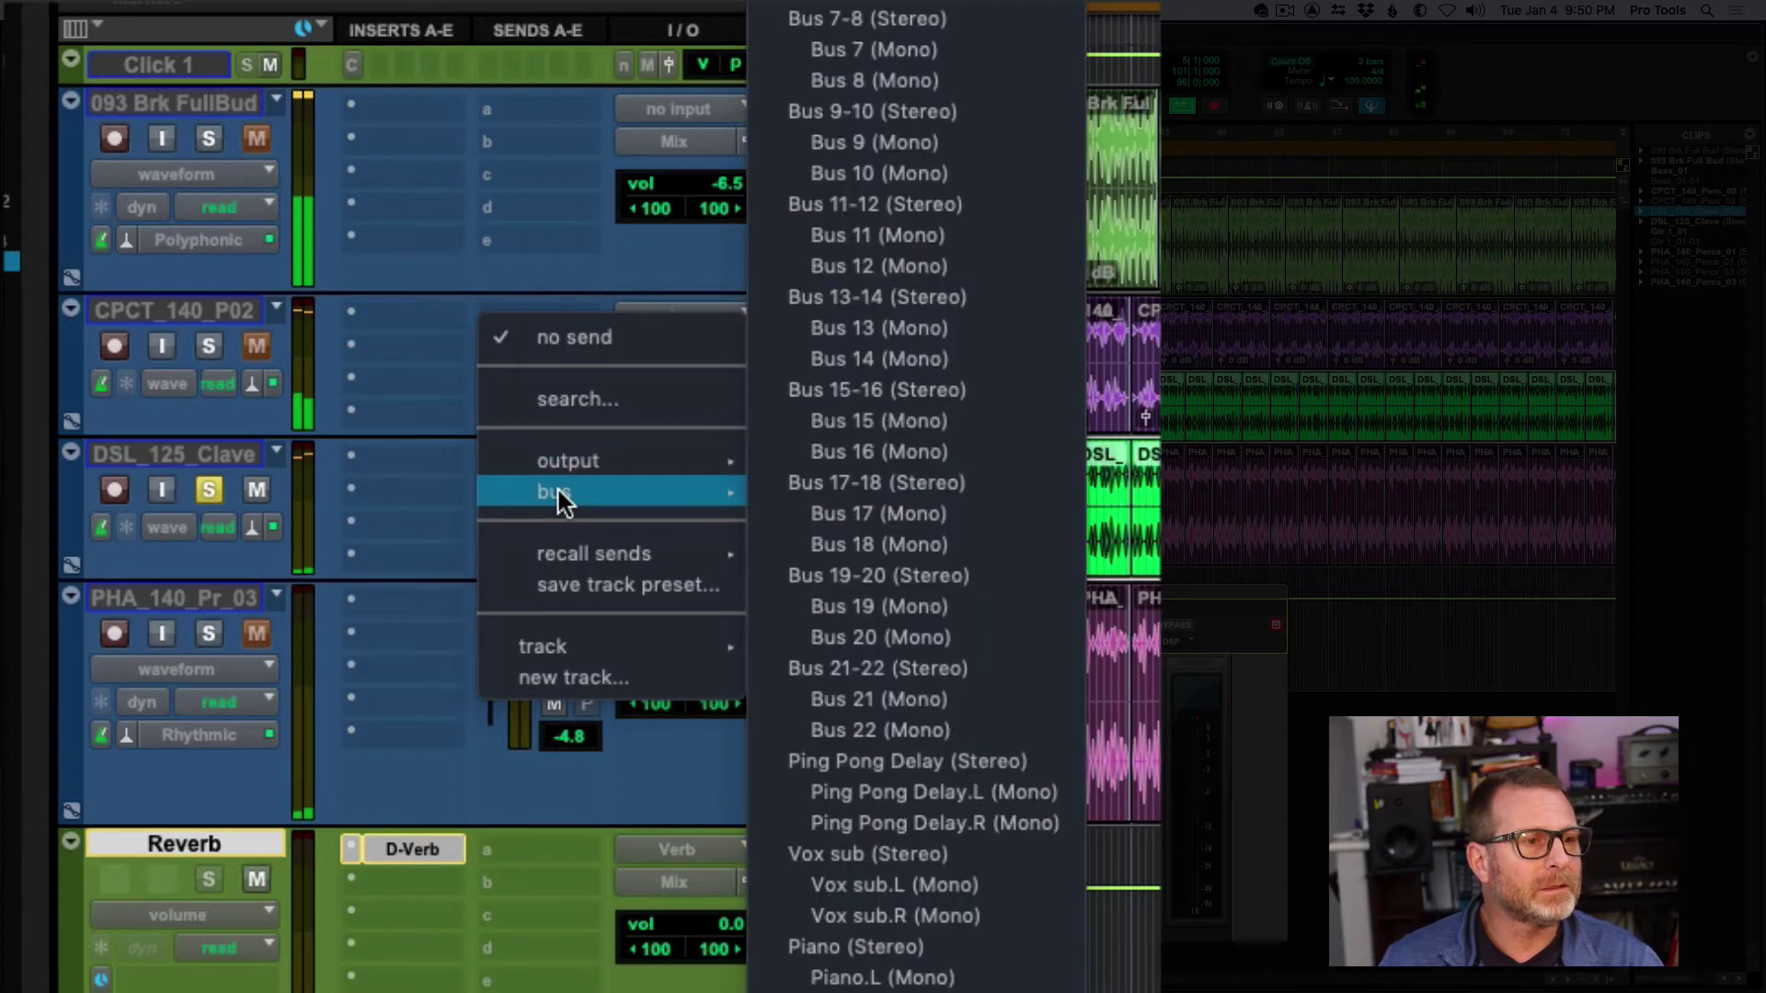
left_click(774, 306)
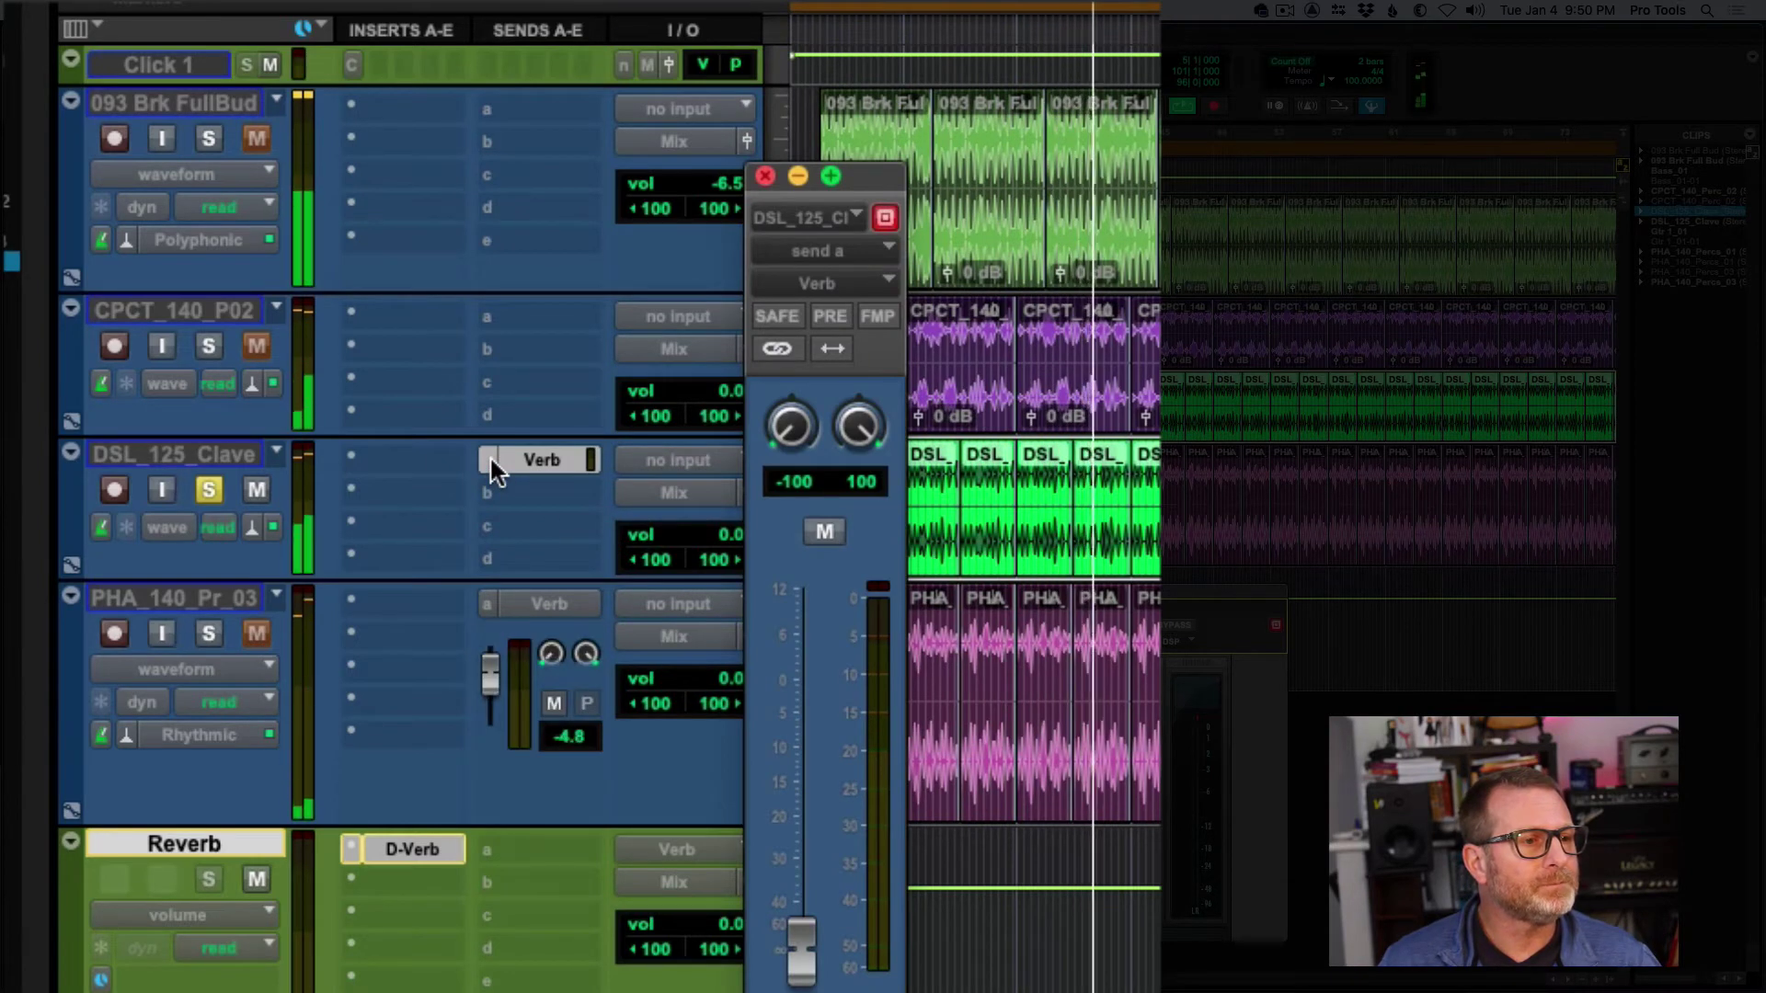
left_click_drag(531, 584, 492, 556)
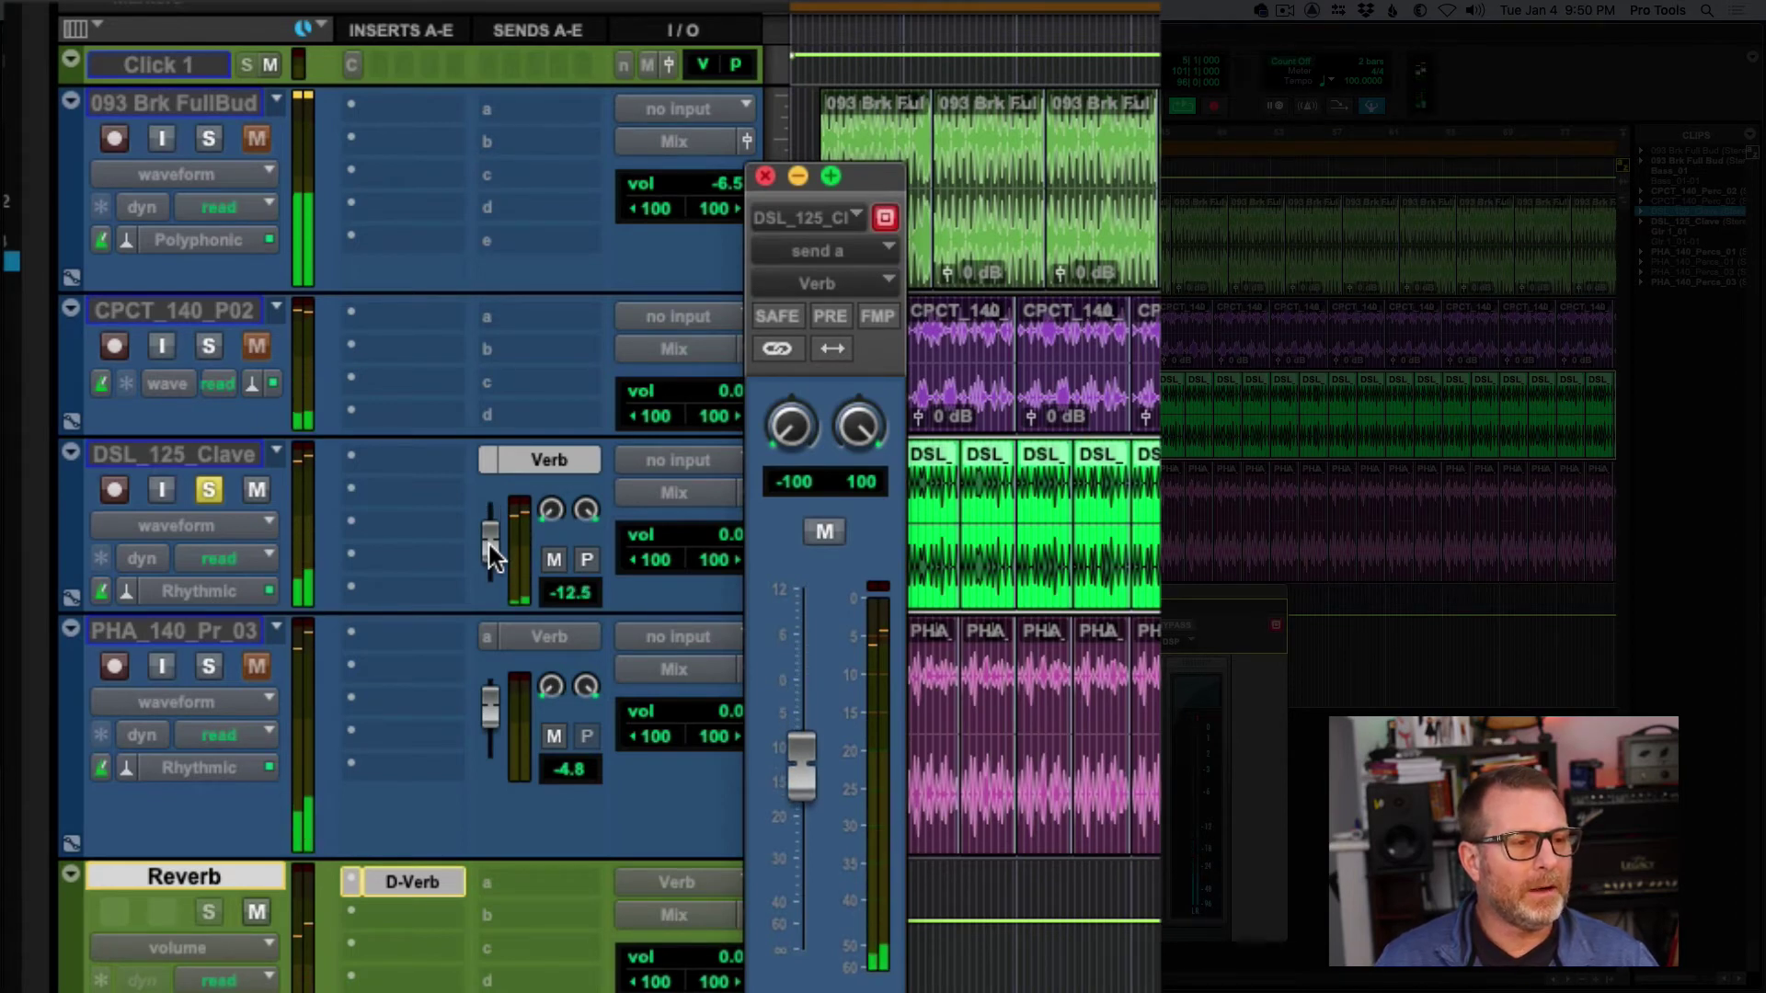
Solo PHA_140_Pr_03 as well and raise its Verb send to +3.8 dB
left_click(209, 666)
left_click_drag(491, 709, 489, 697)
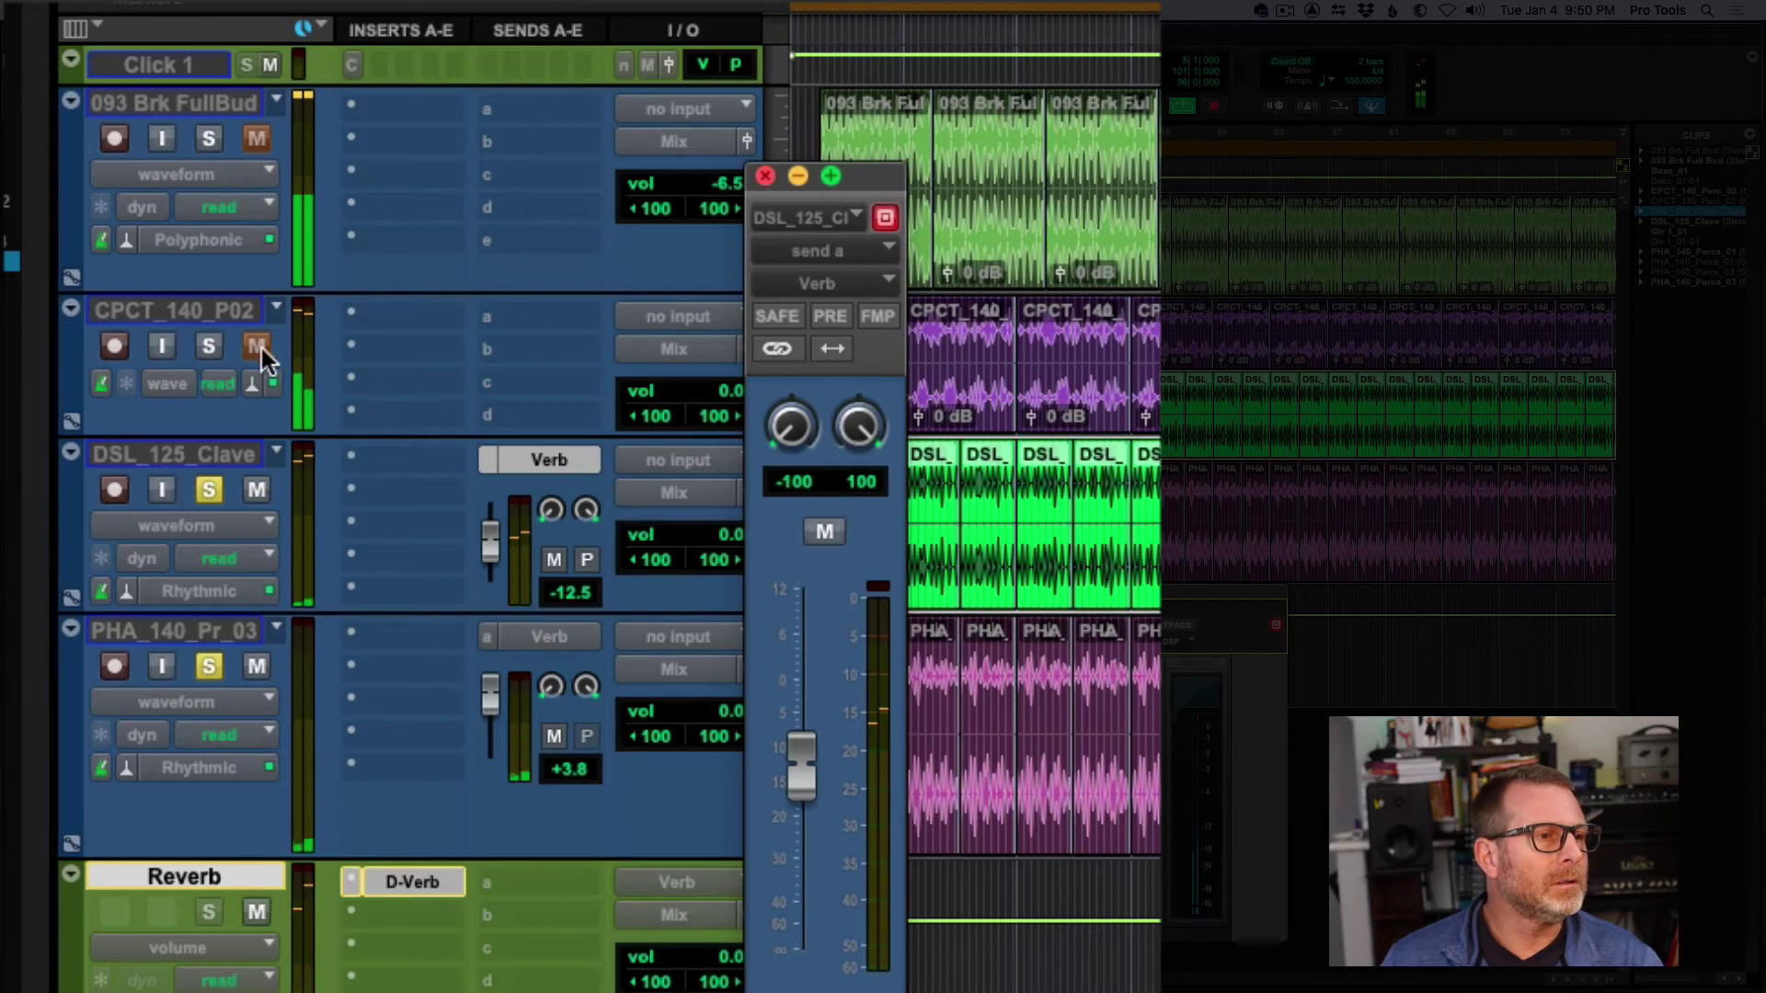
Solo only CPCT_140_P02, assign its first send to the Verb bus at -4.8 dB, and close the send window
left_click(210, 345)
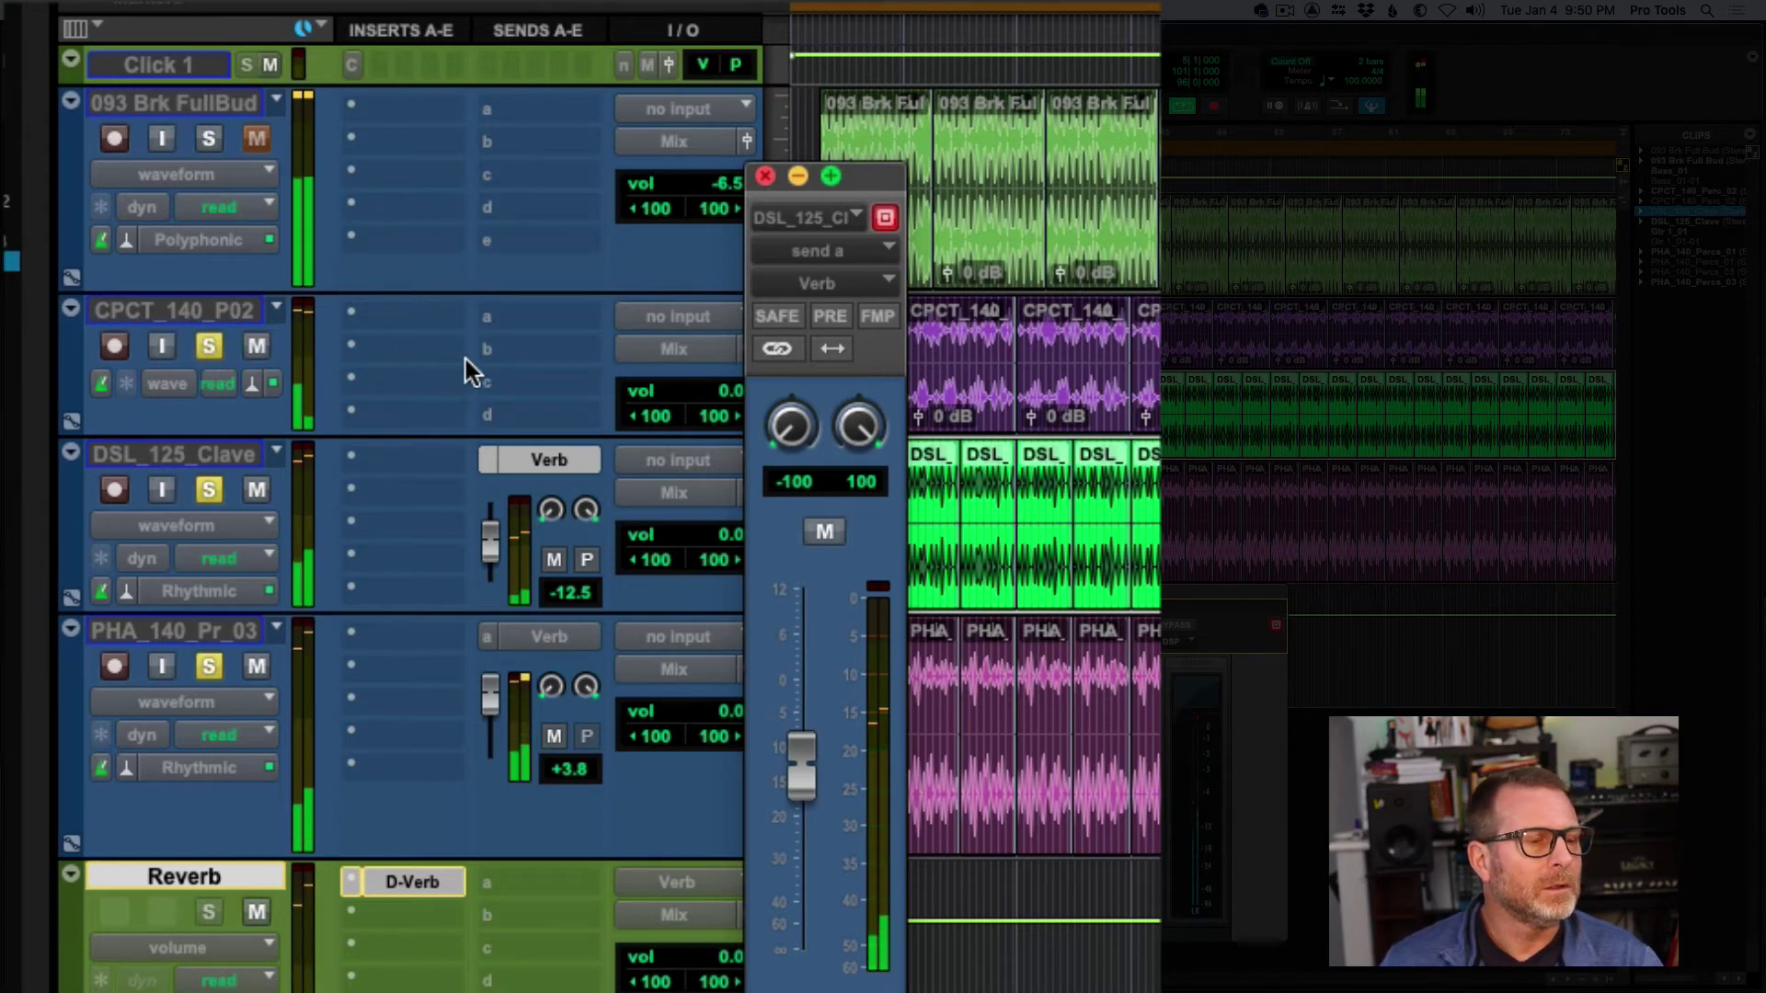
left_click(209, 490)
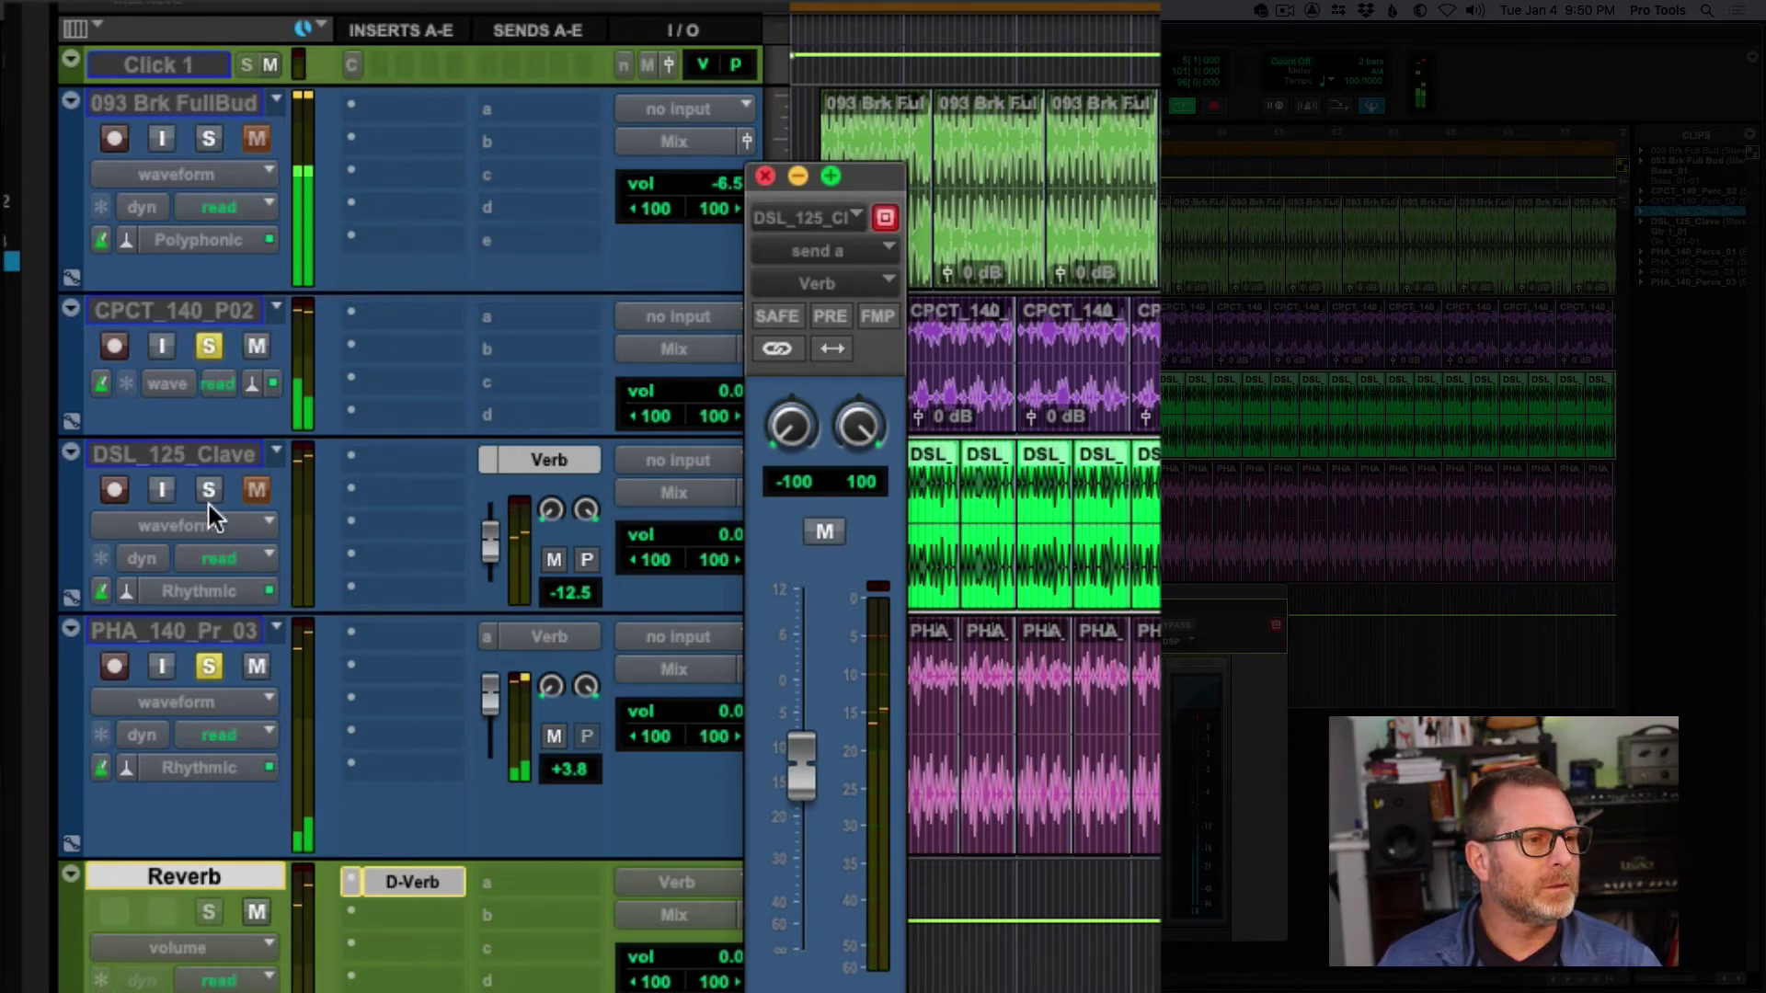
left_click(209, 666)
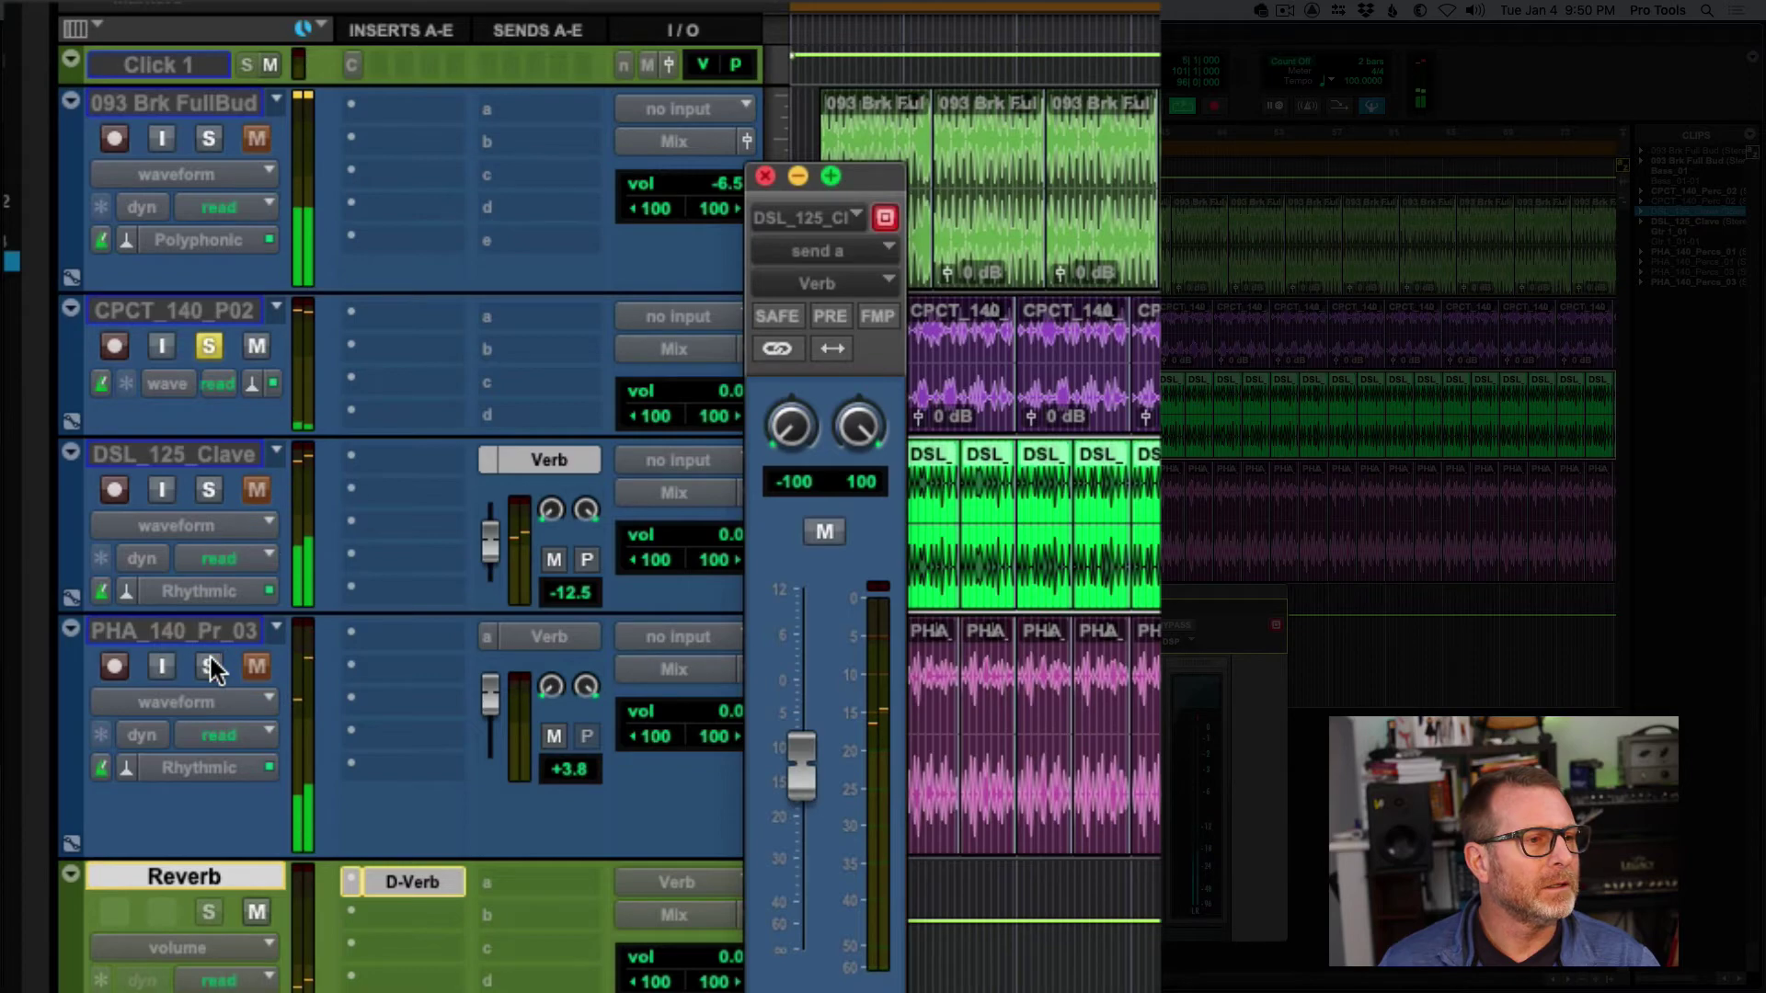
left_click(488, 319)
mouse_move(553, 349)
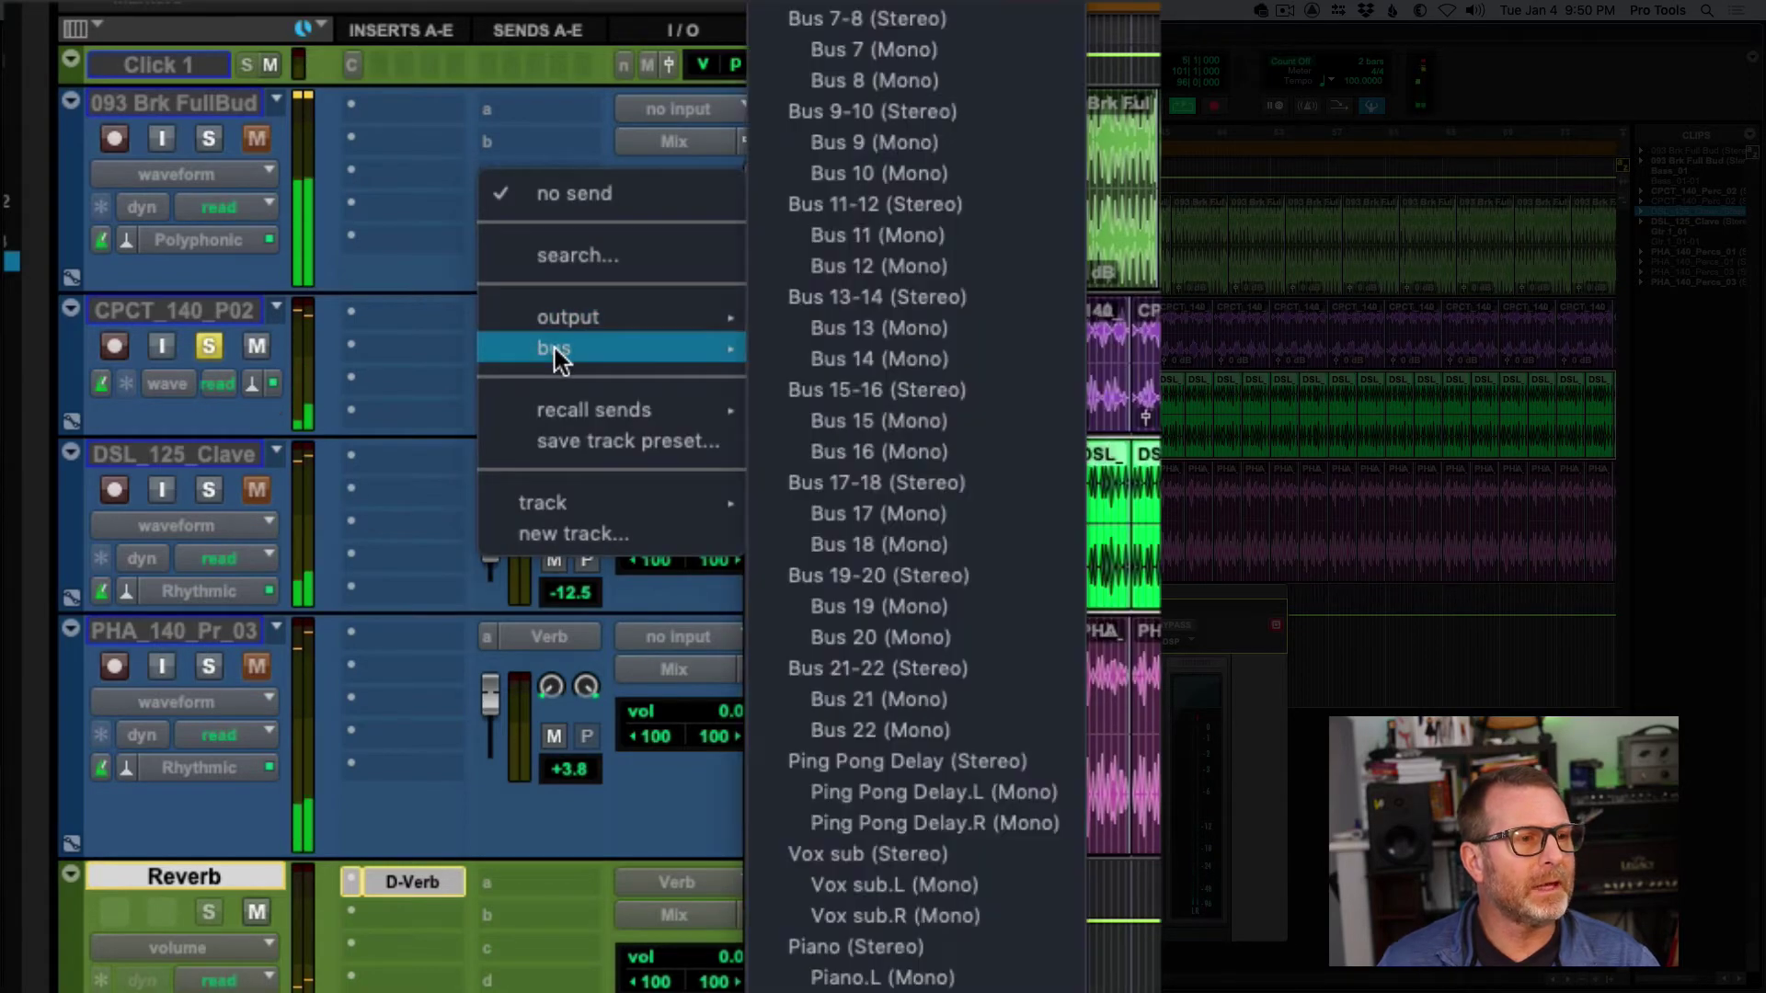
left_click(832, 71)
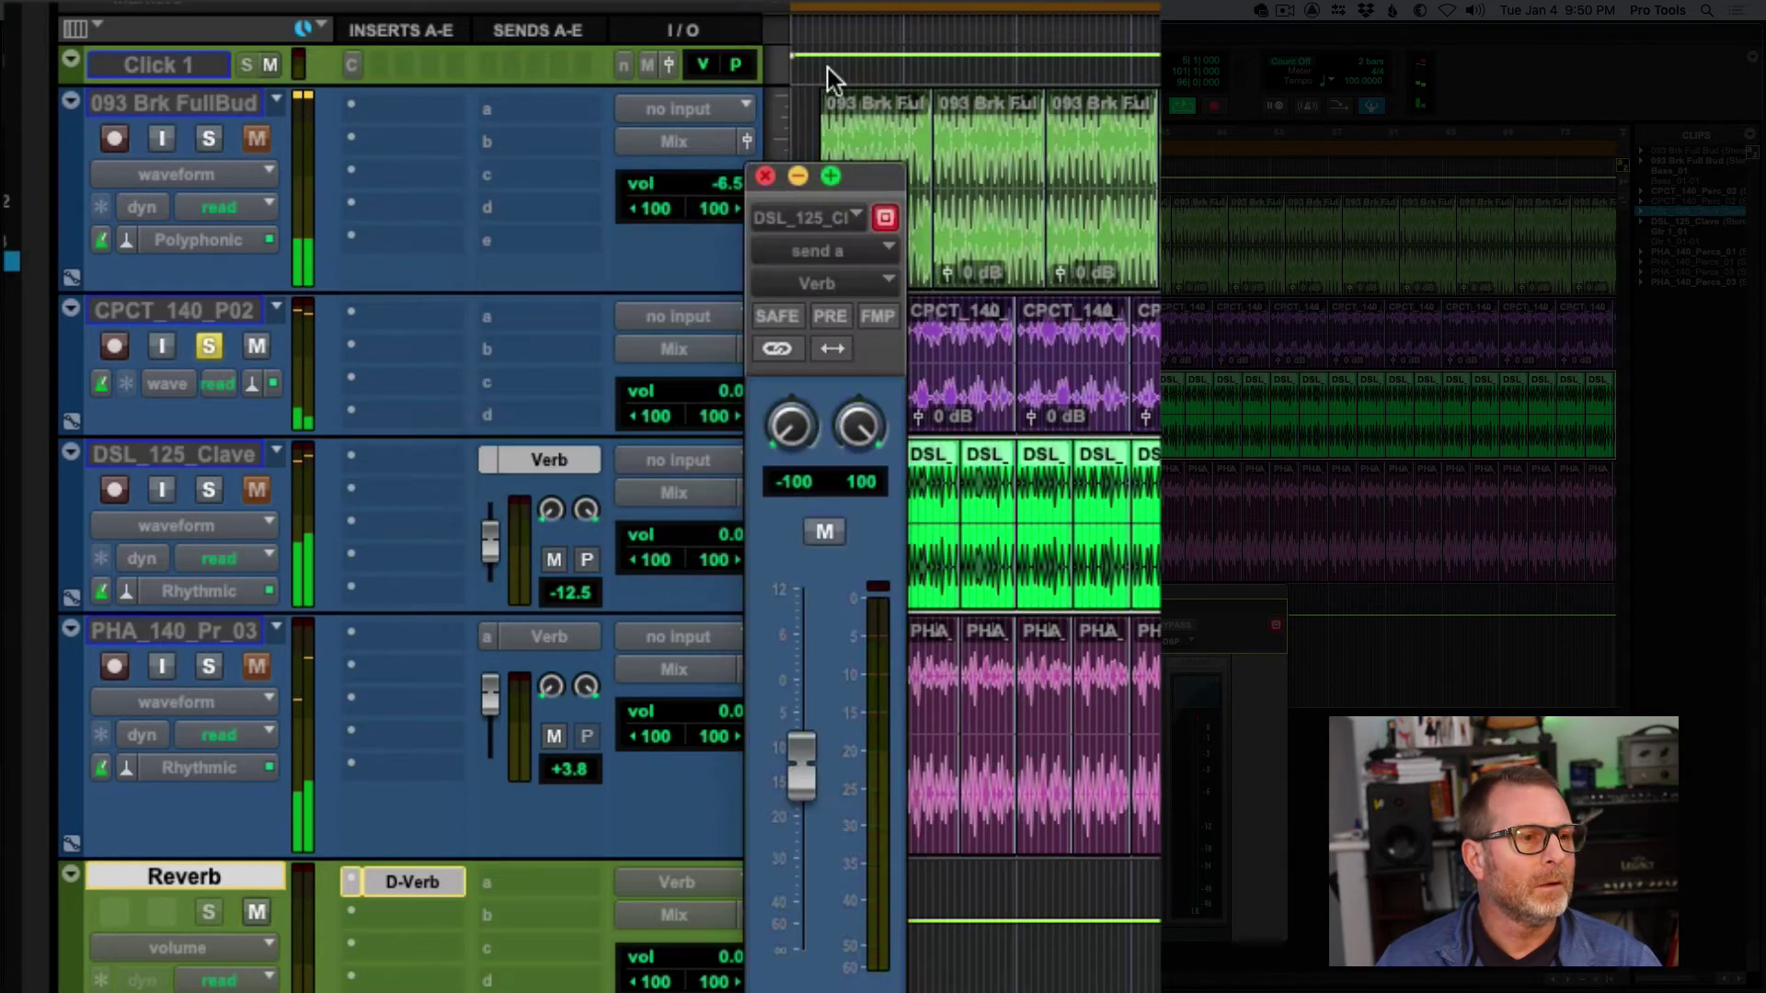
left_click_drag(492, 432, 485, 394)
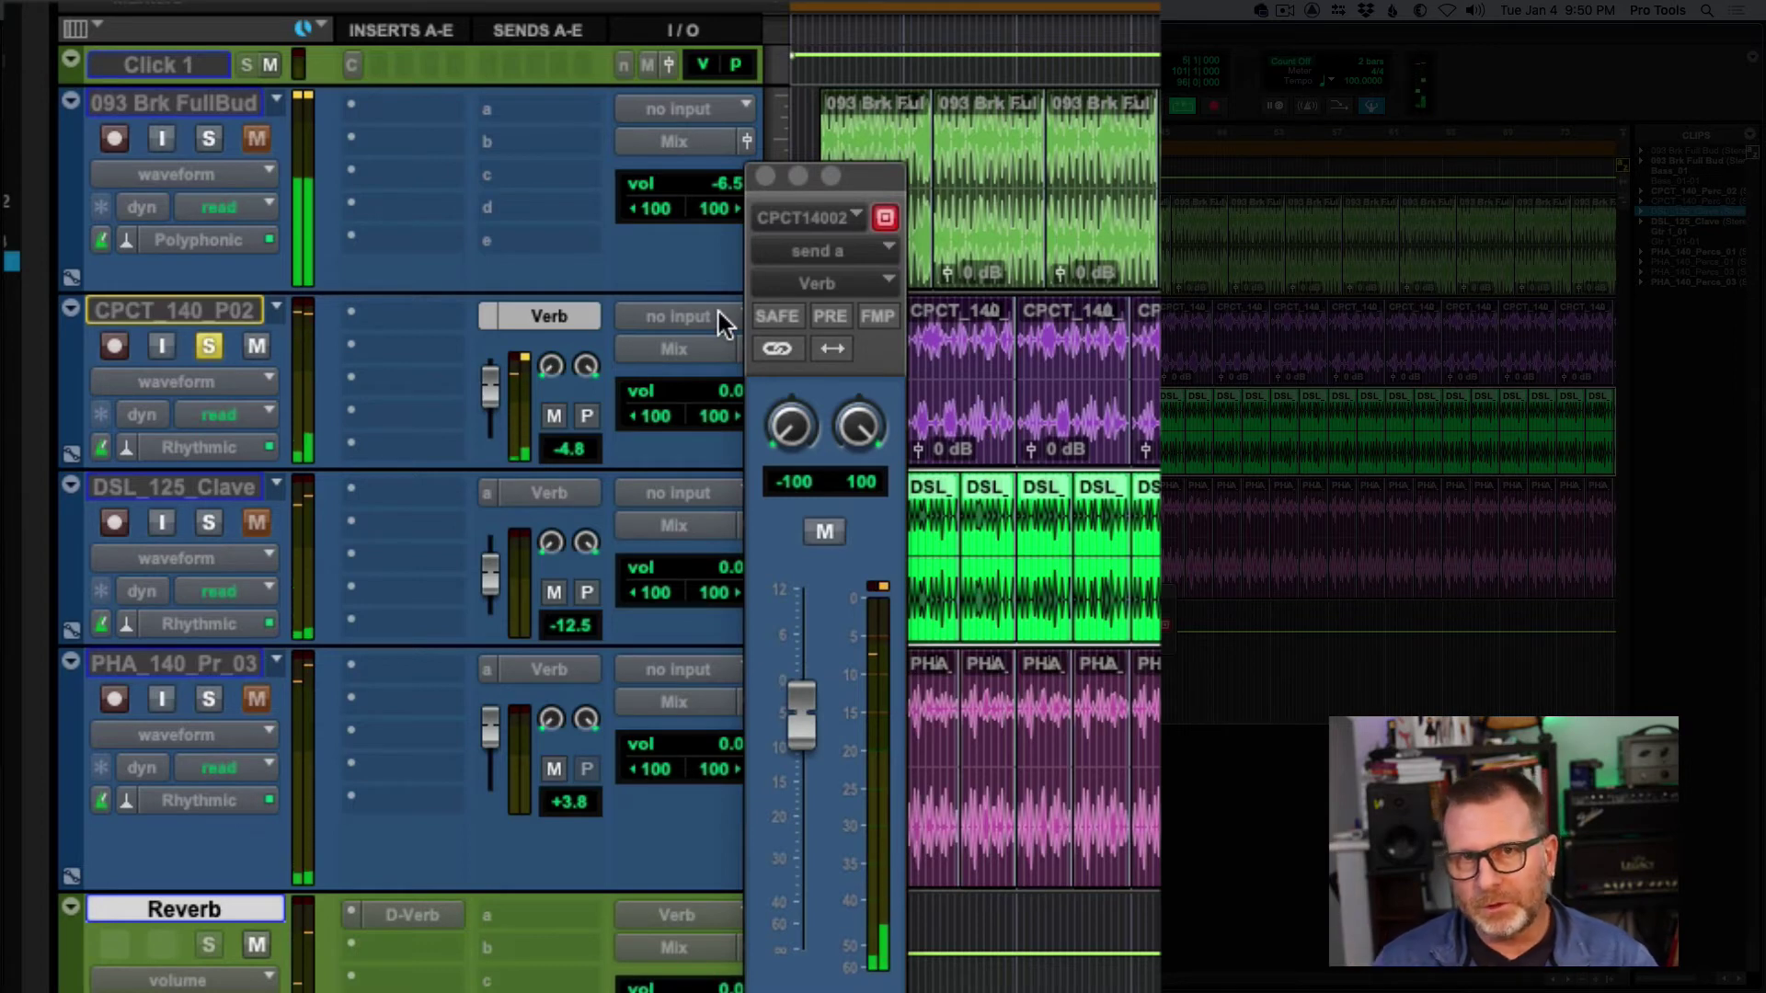
left_click(768, 177)
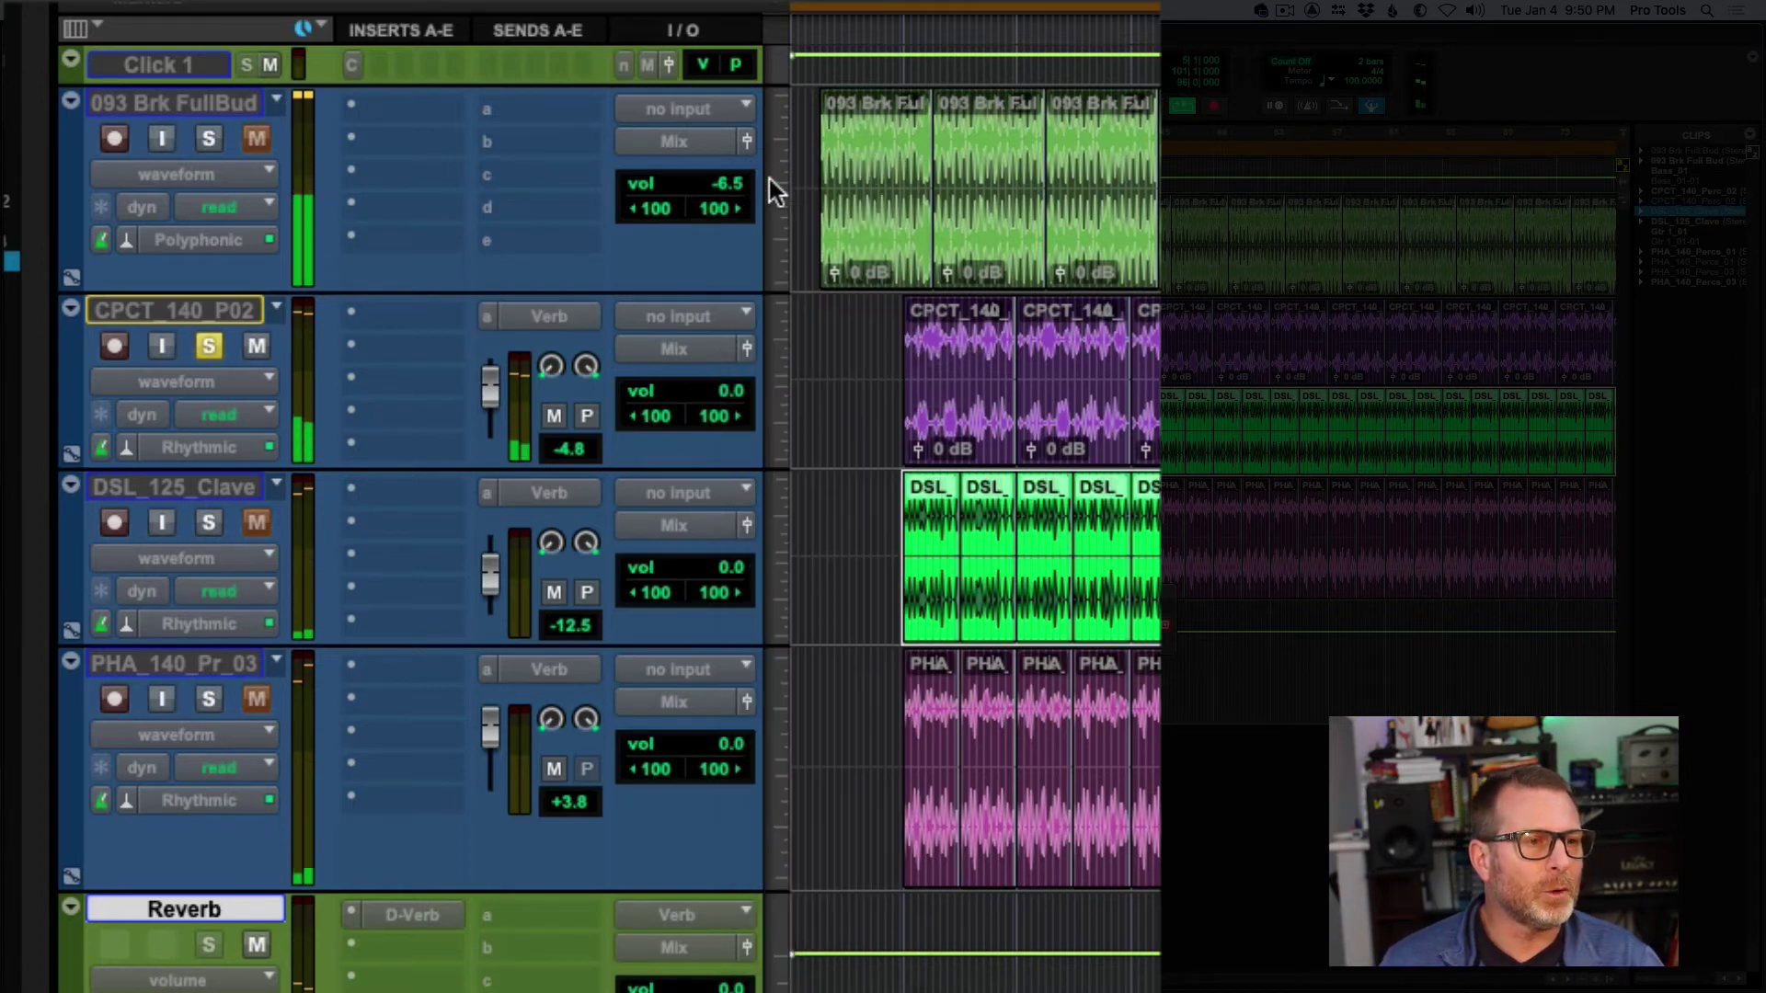
Play all three percussion tracks soloed, lowering their Verb sends to -16.3 dB on DSL_125_Clave, -17.6 dB on CPCT_140_P02 and -4.8 dB on PHA_140_Pr_03
left_click(209, 701)
left_click(207, 524)
key("space")
left_click_drag(485, 579, 492, 589)
left_click_drag(494, 394, 494, 406)
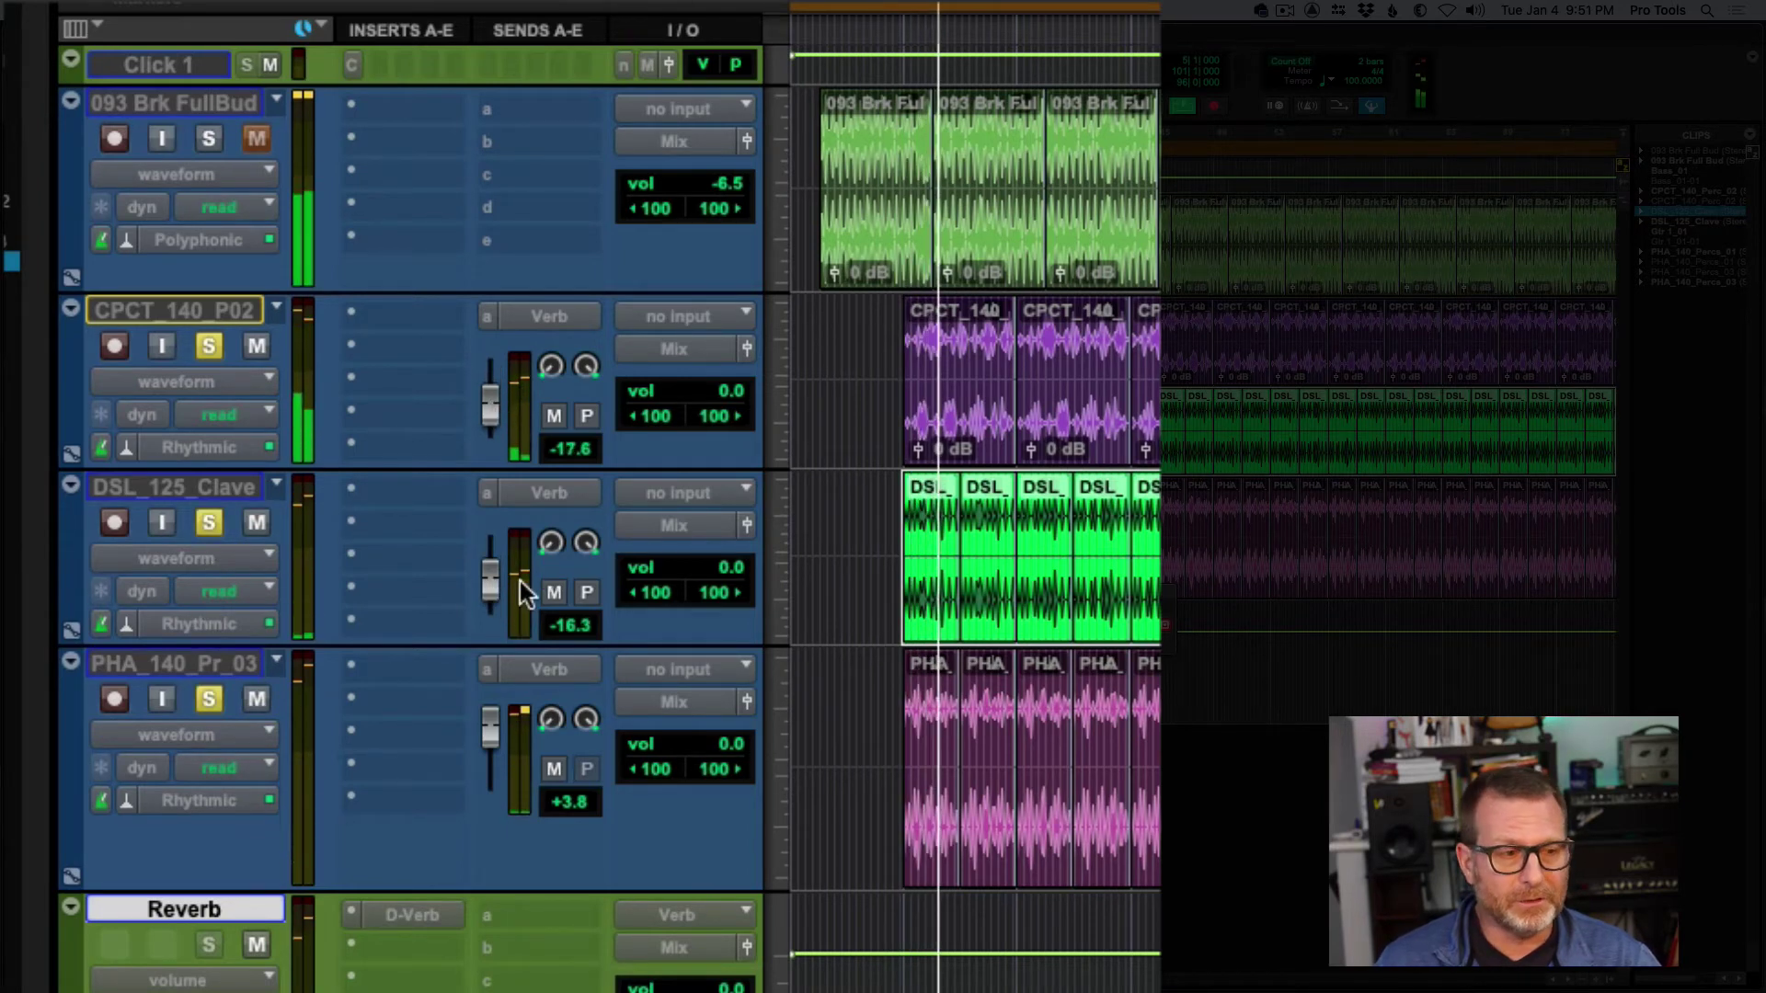
left_click_drag(493, 742, 494, 758)
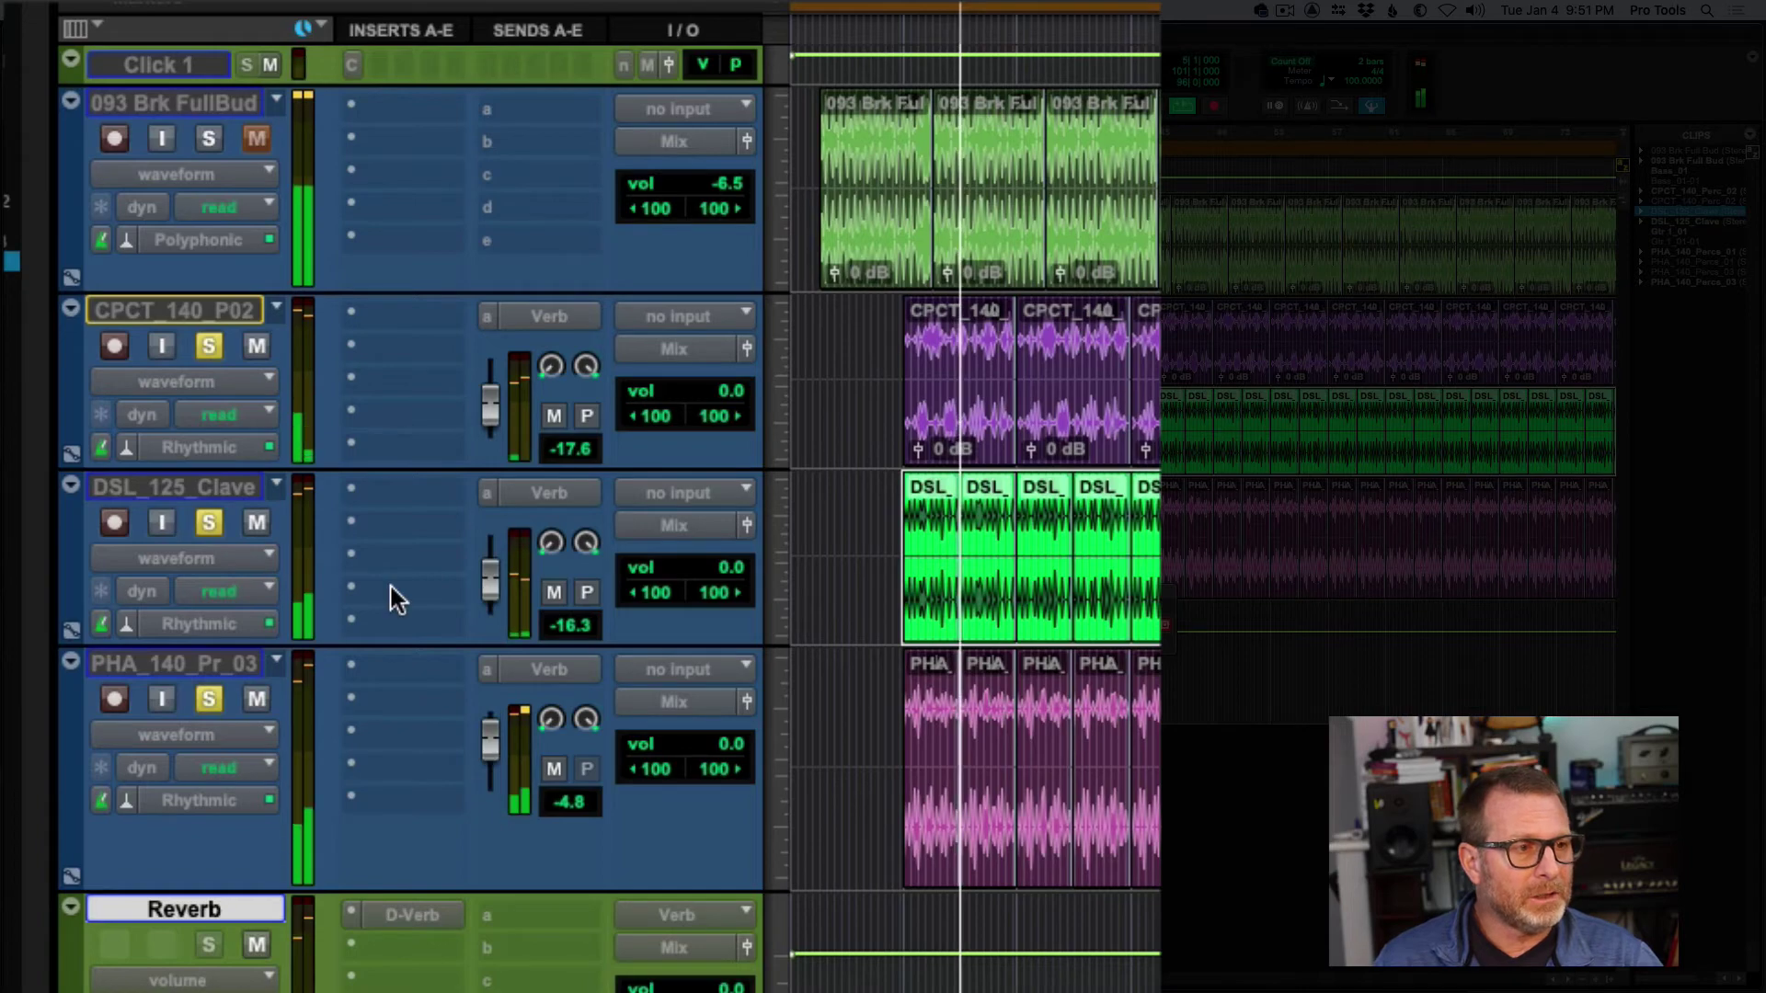
Stop playback and play the full mix with the solos cleared on the three percussion tracks
key("space")
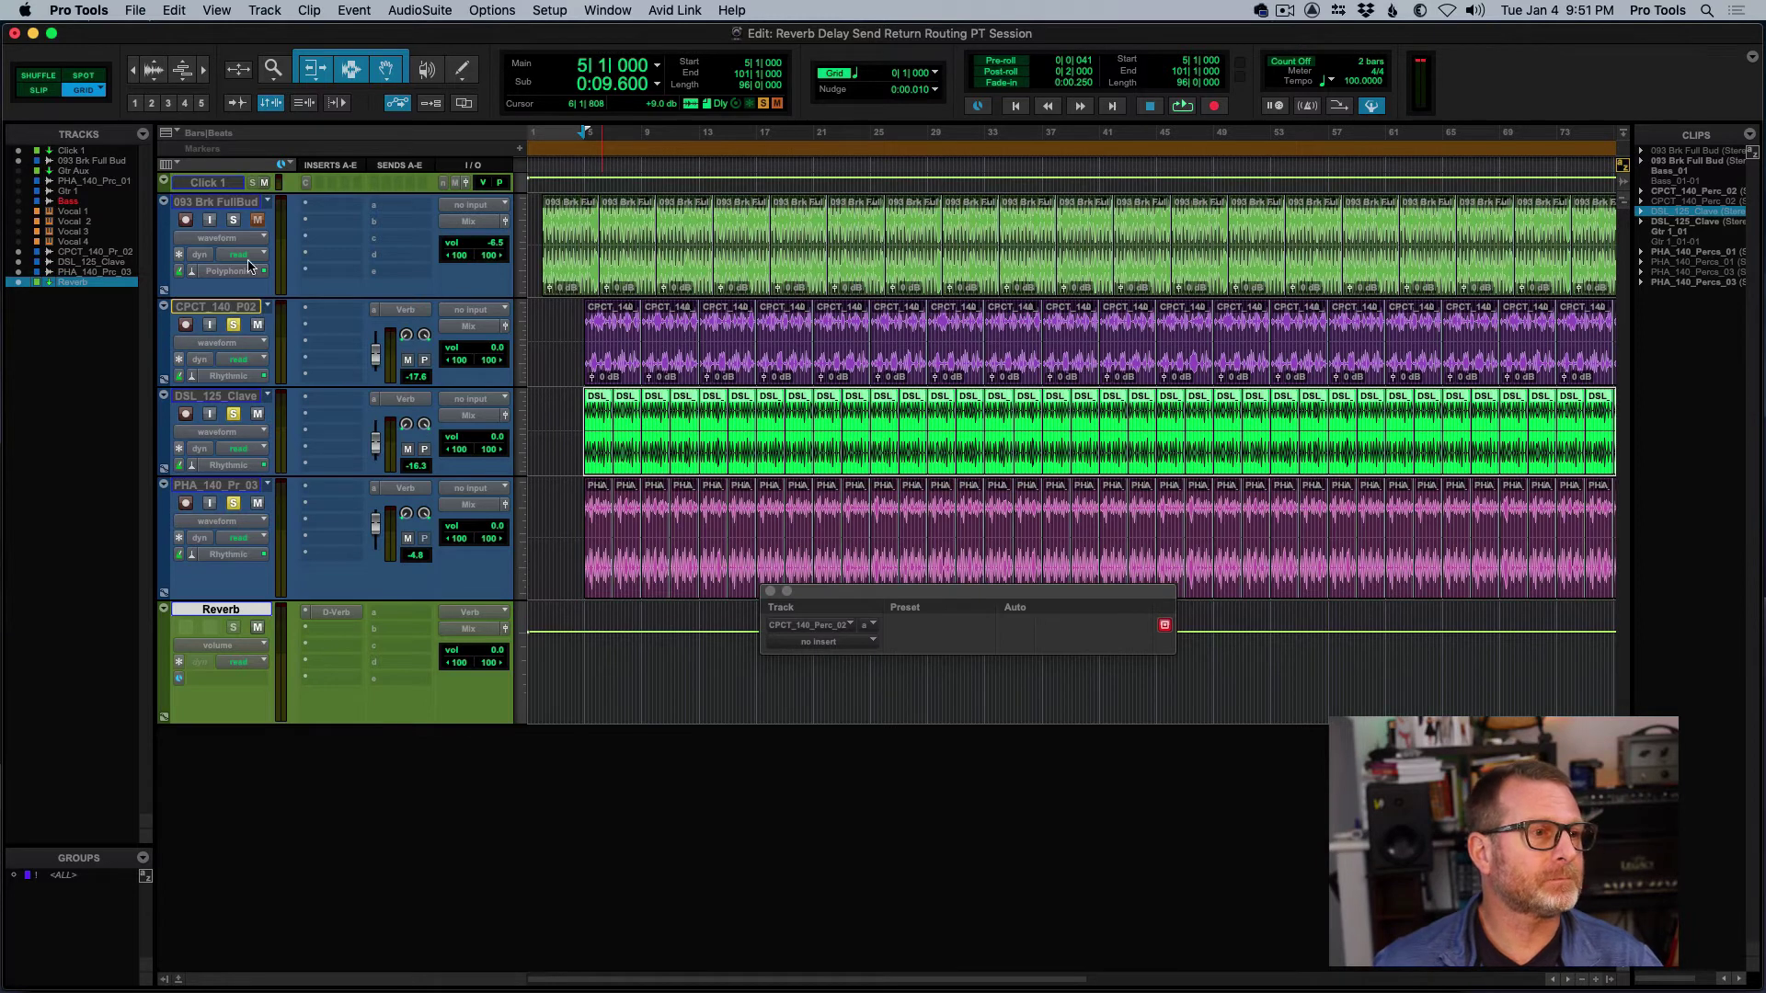
key("space")
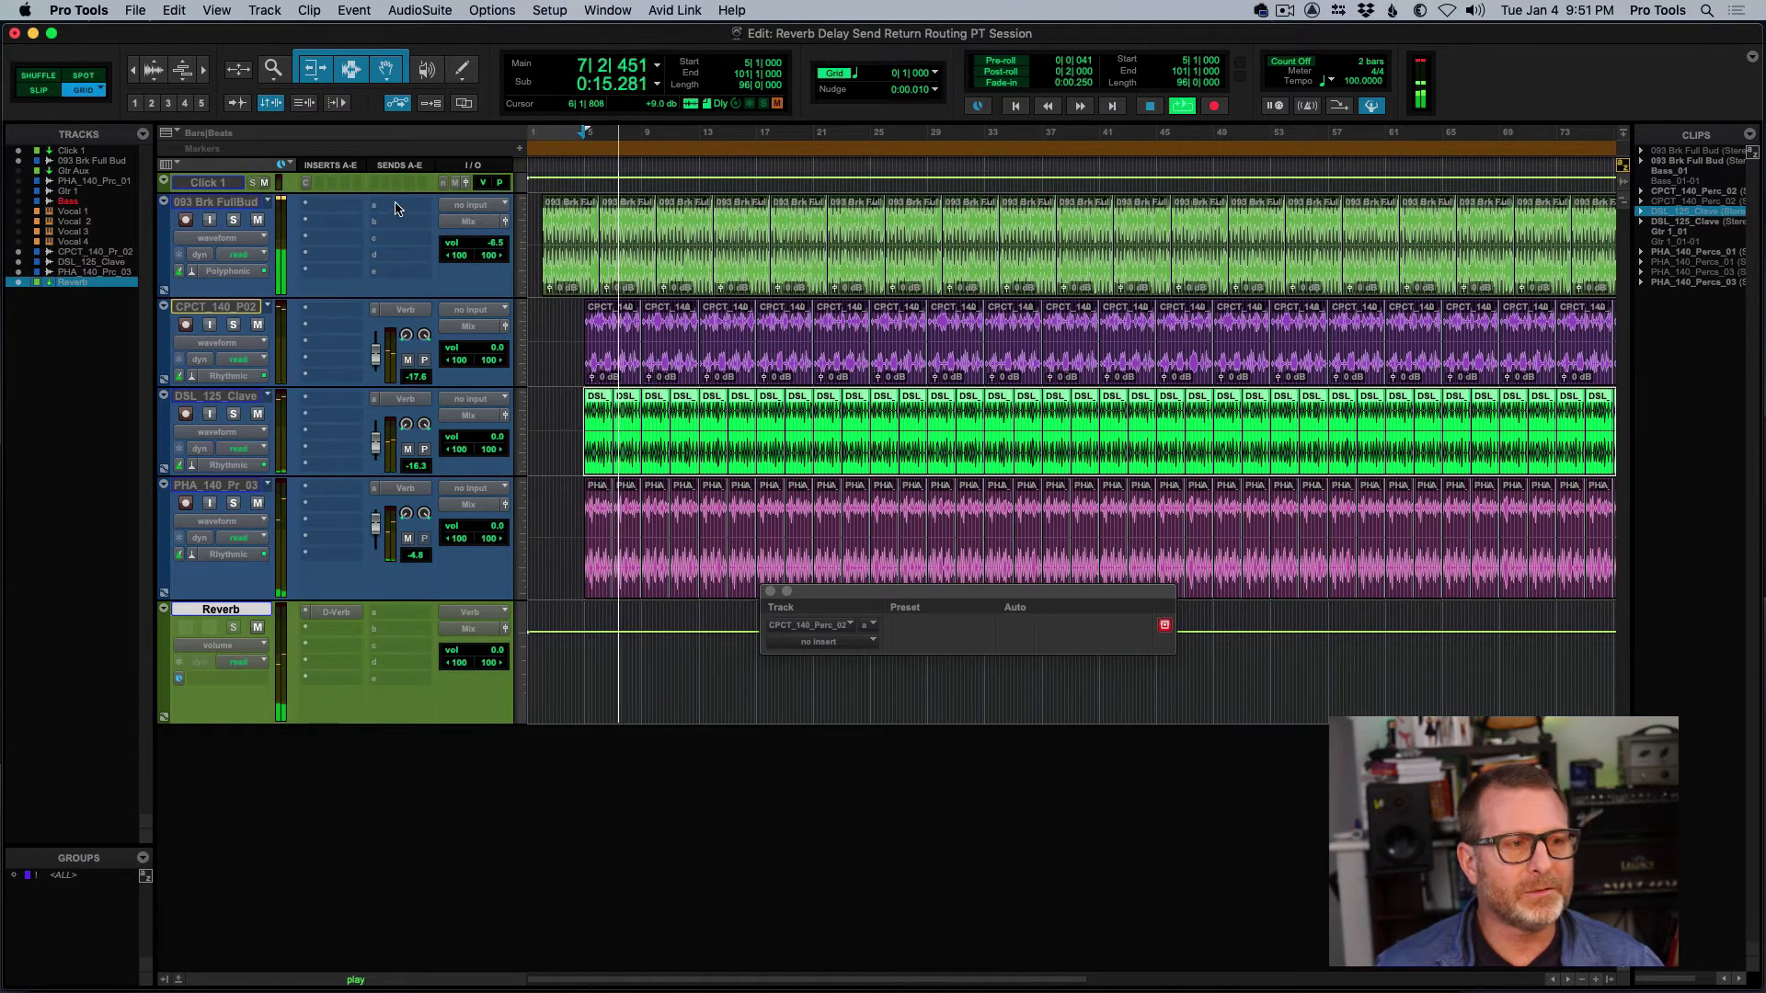
Solo 093 Brk FullBud, assign its first send to the Verb bus at -10.5 dB, and clear the solo and send window
left_click(233, 221)
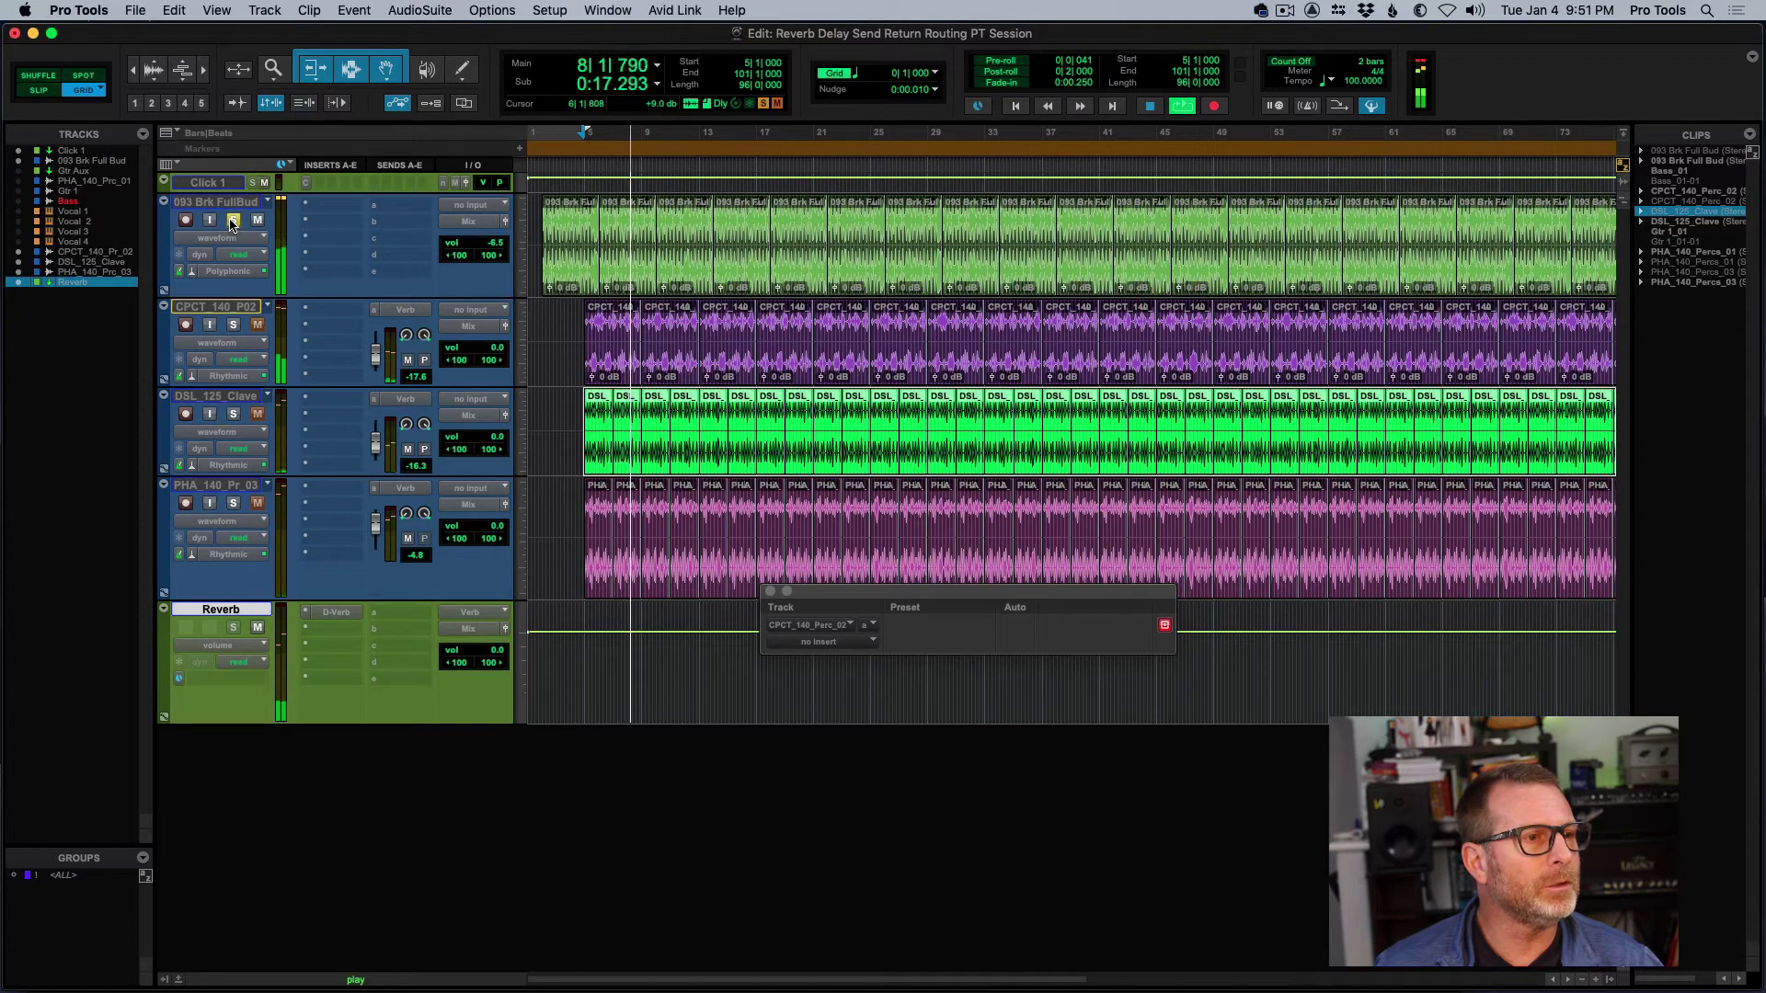
left_click(393, 204)
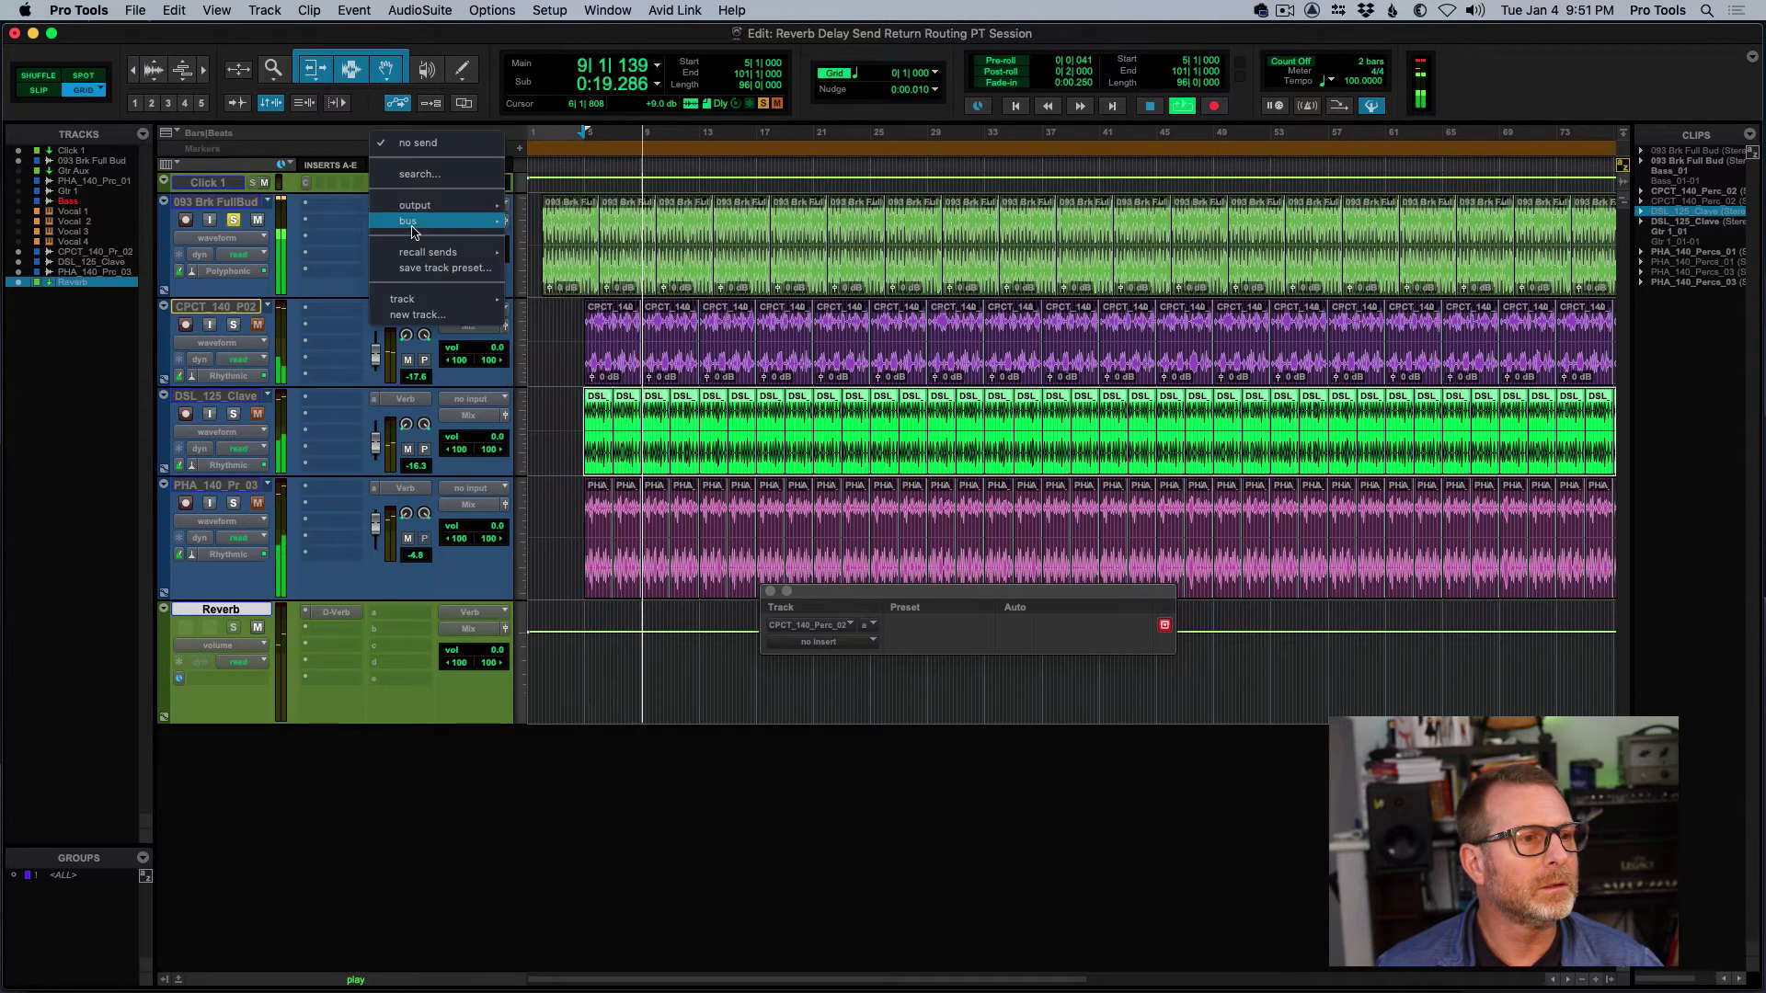
mouse_move(412, 226)
left_click(562, 114)
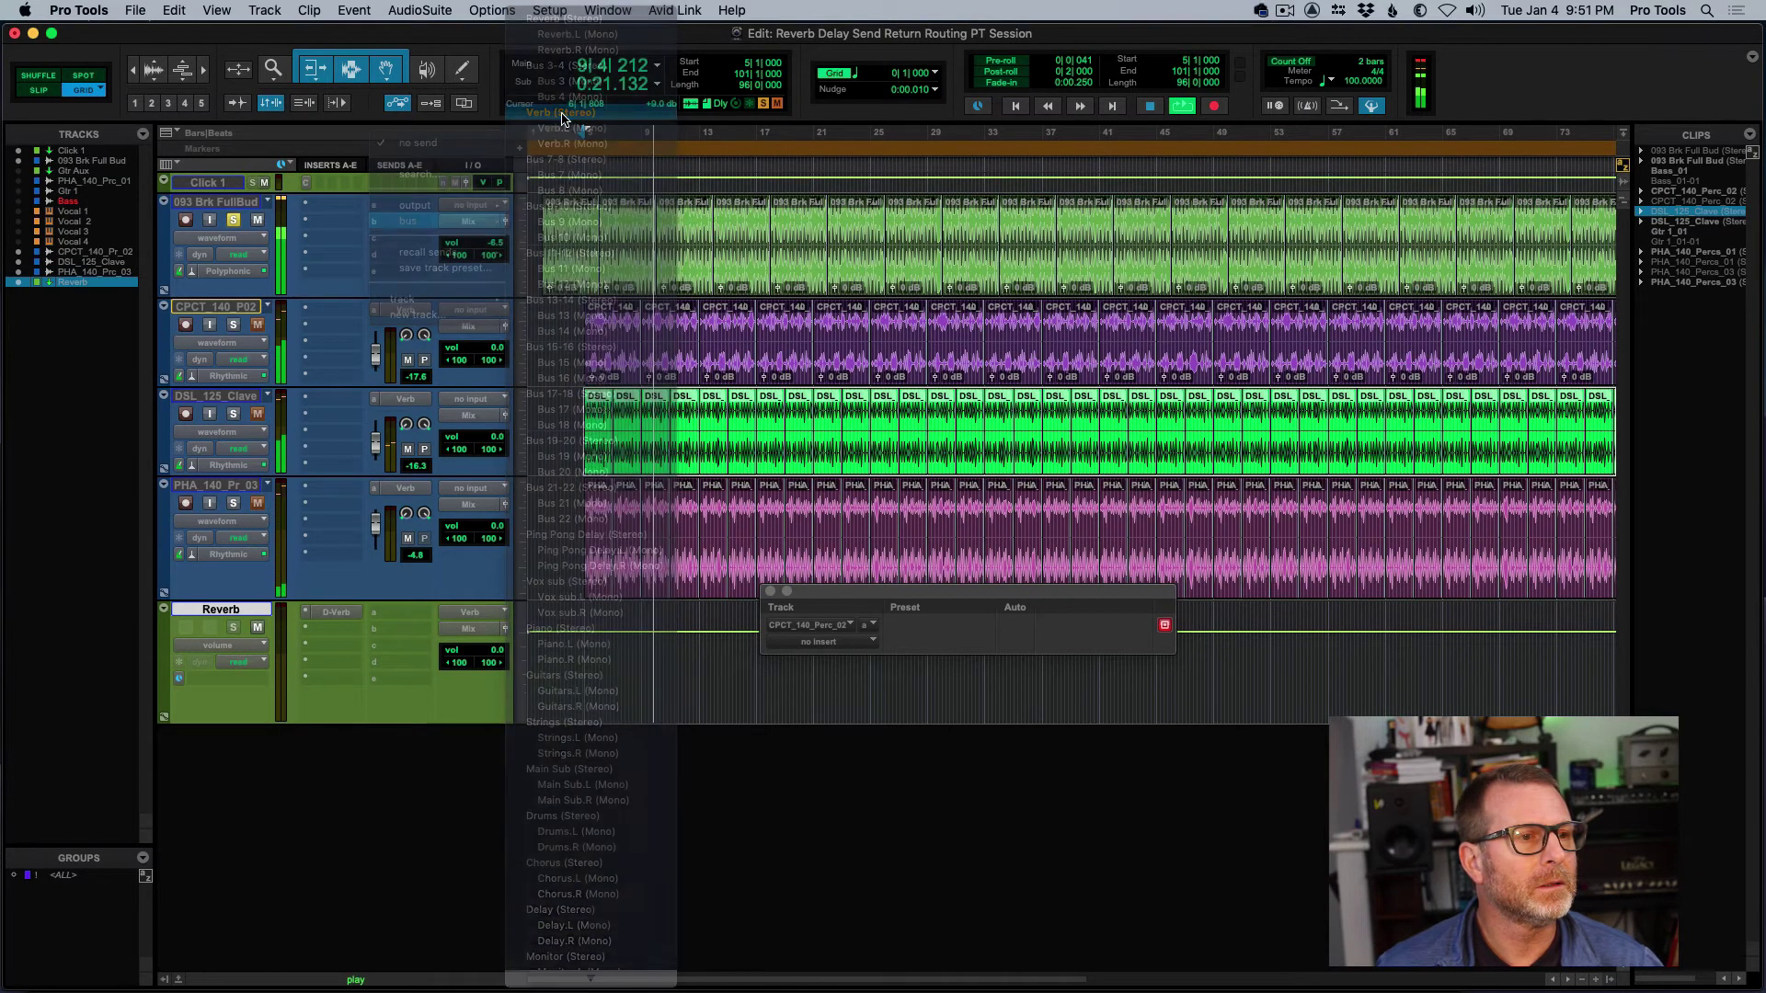
left_click_drag(546, 653, 532, 535)
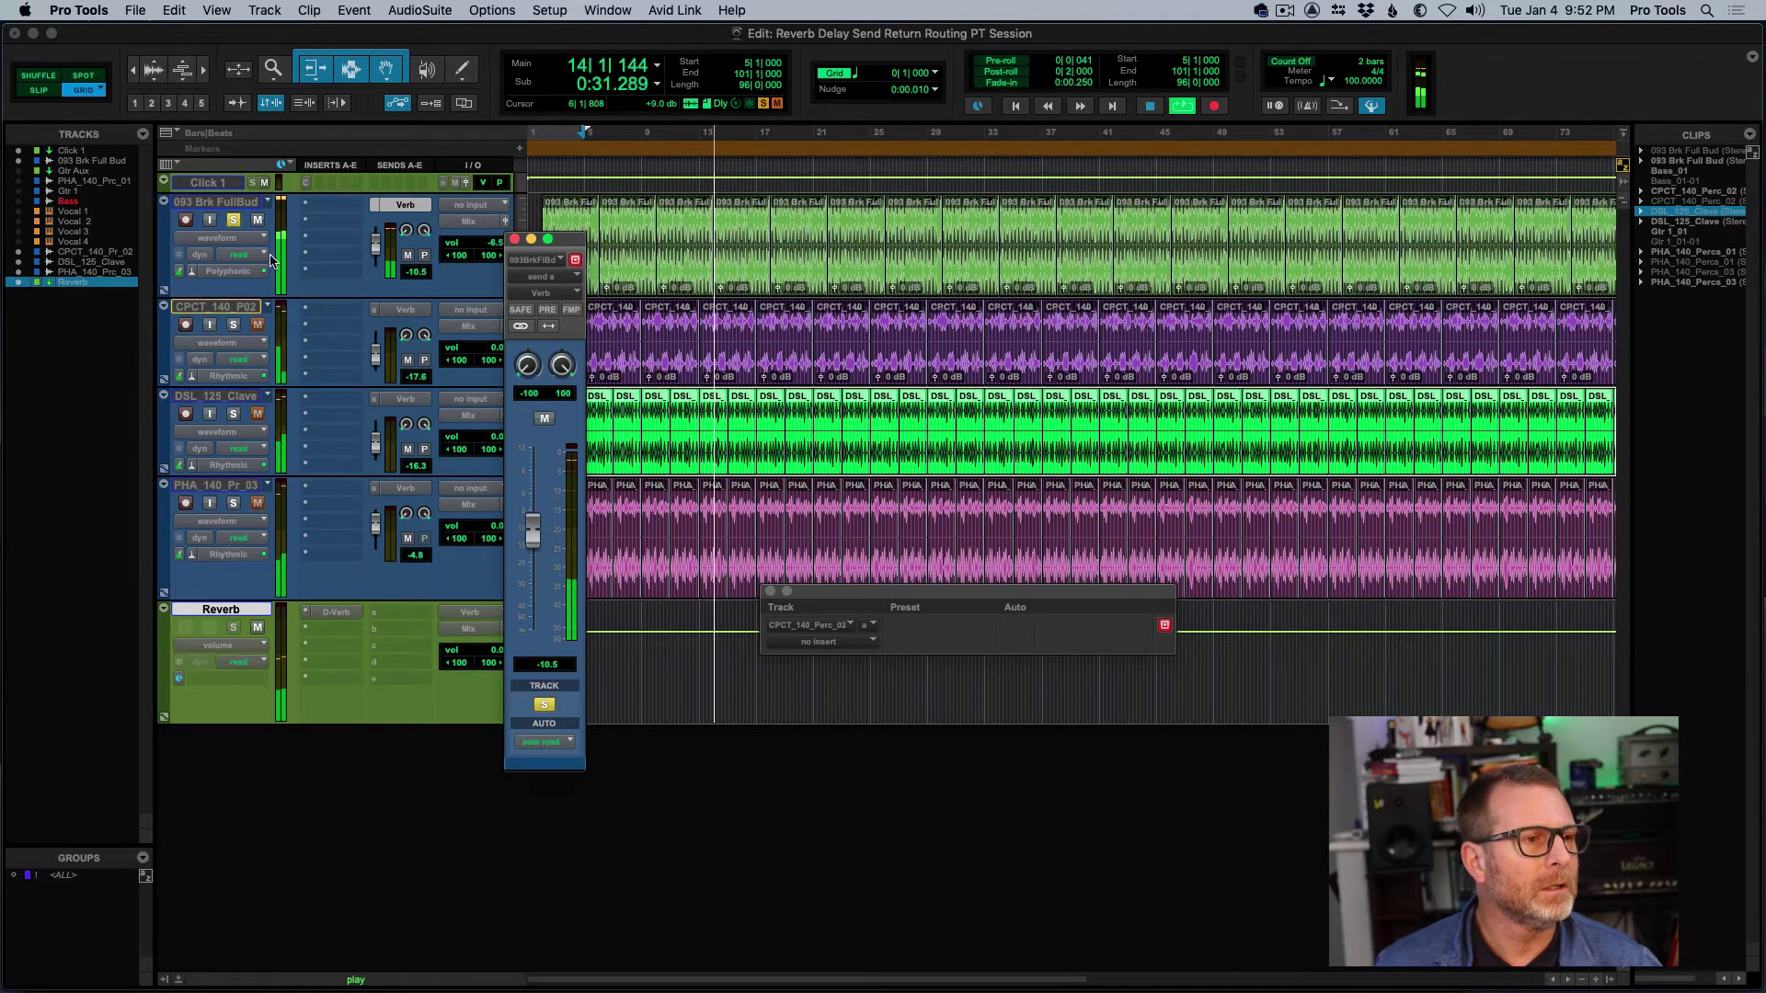
left_click(233, 219)
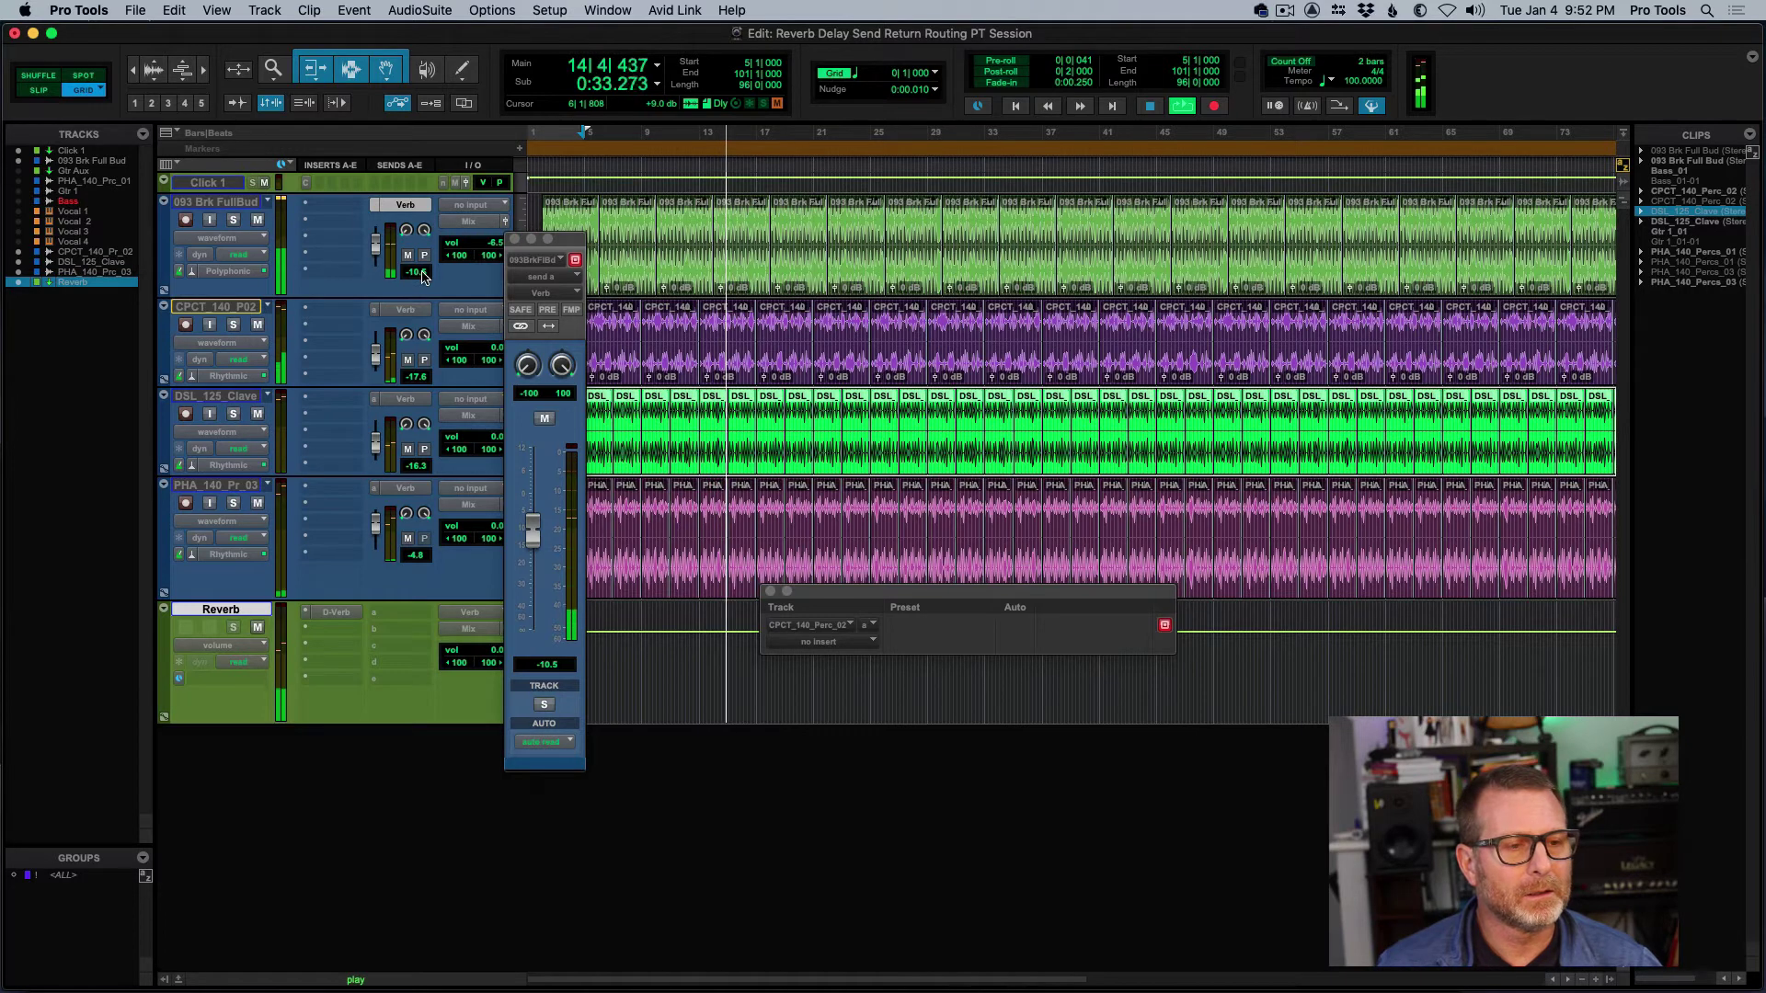
left_click(515, 240)
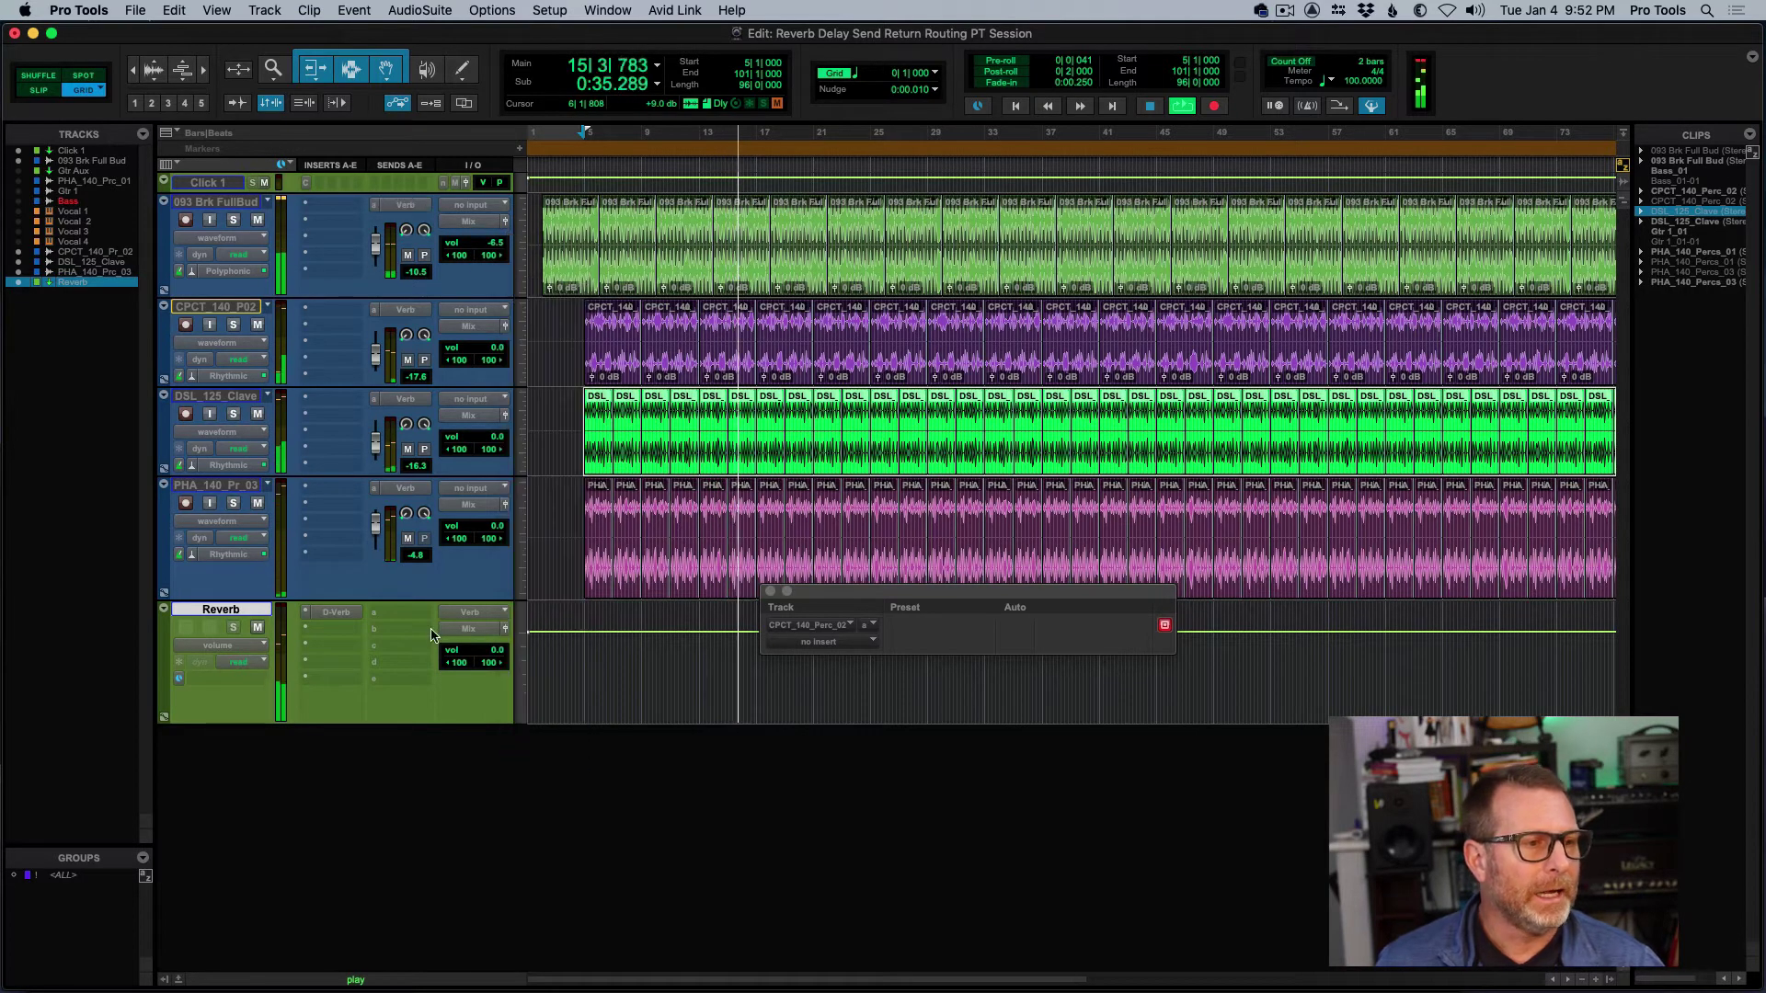
Set the Reverb track's D-Verb to the Medium size and lower the Reverb track's volume to -2.0 dB
left_click(336, 612)
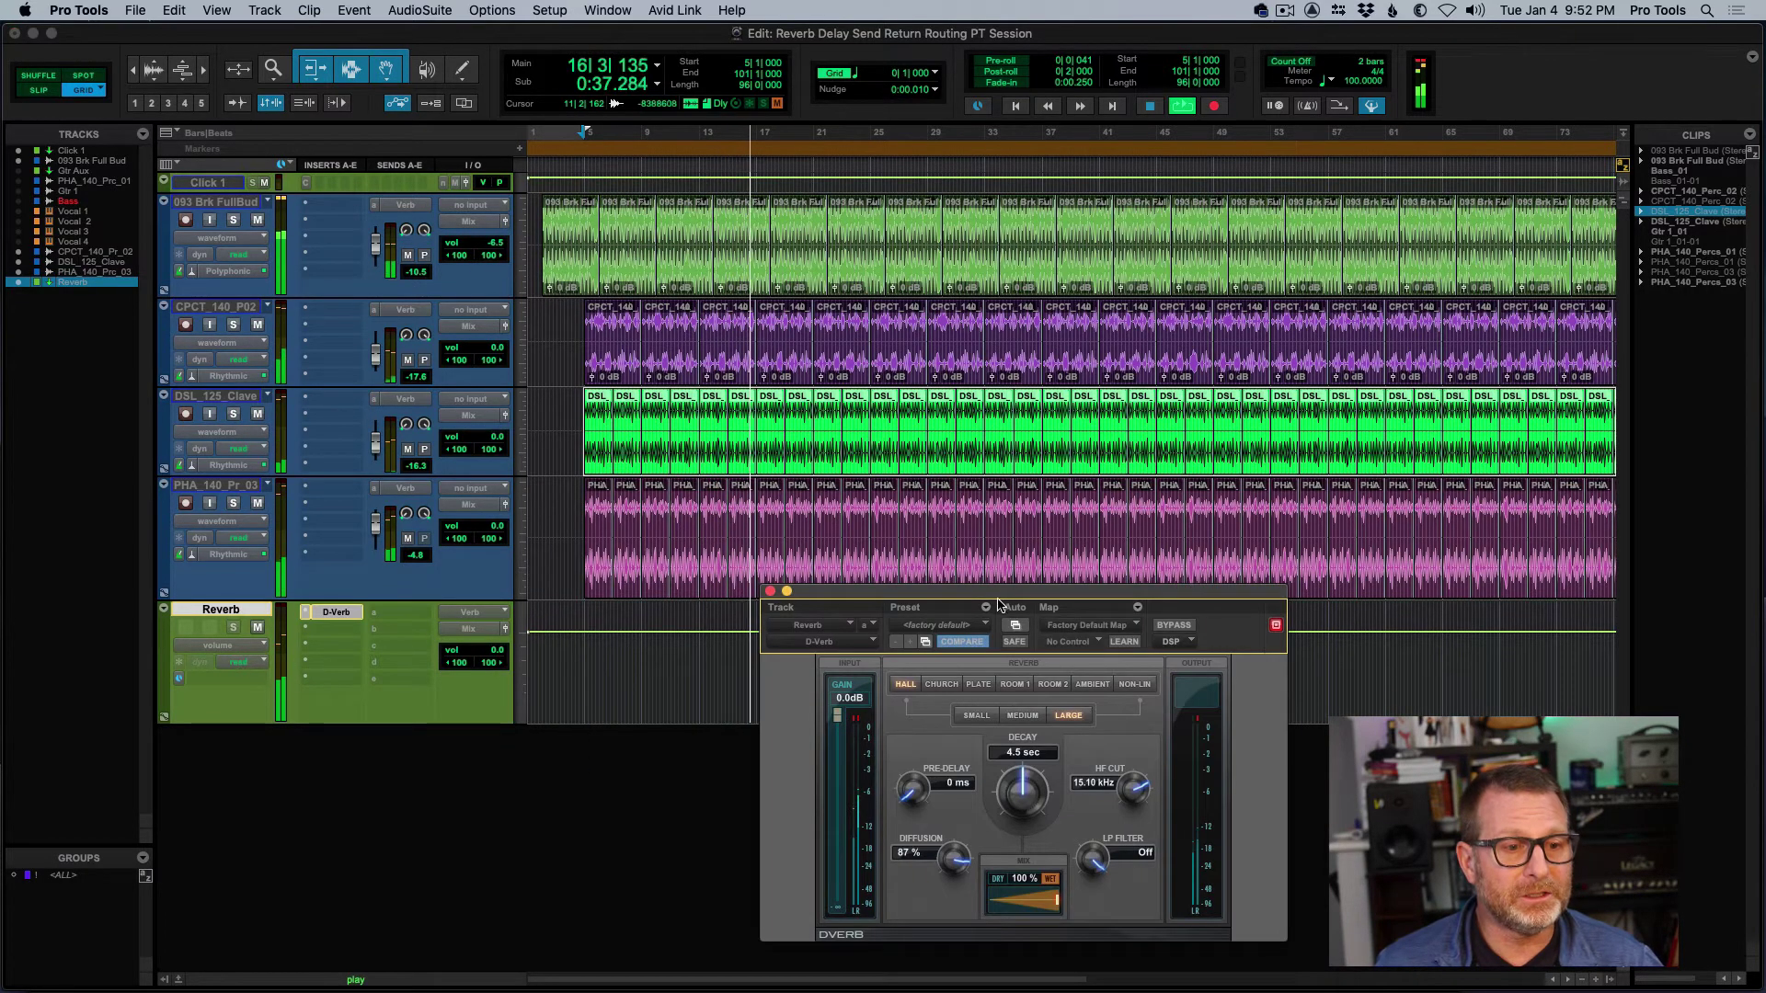
left_click(1020, 716)
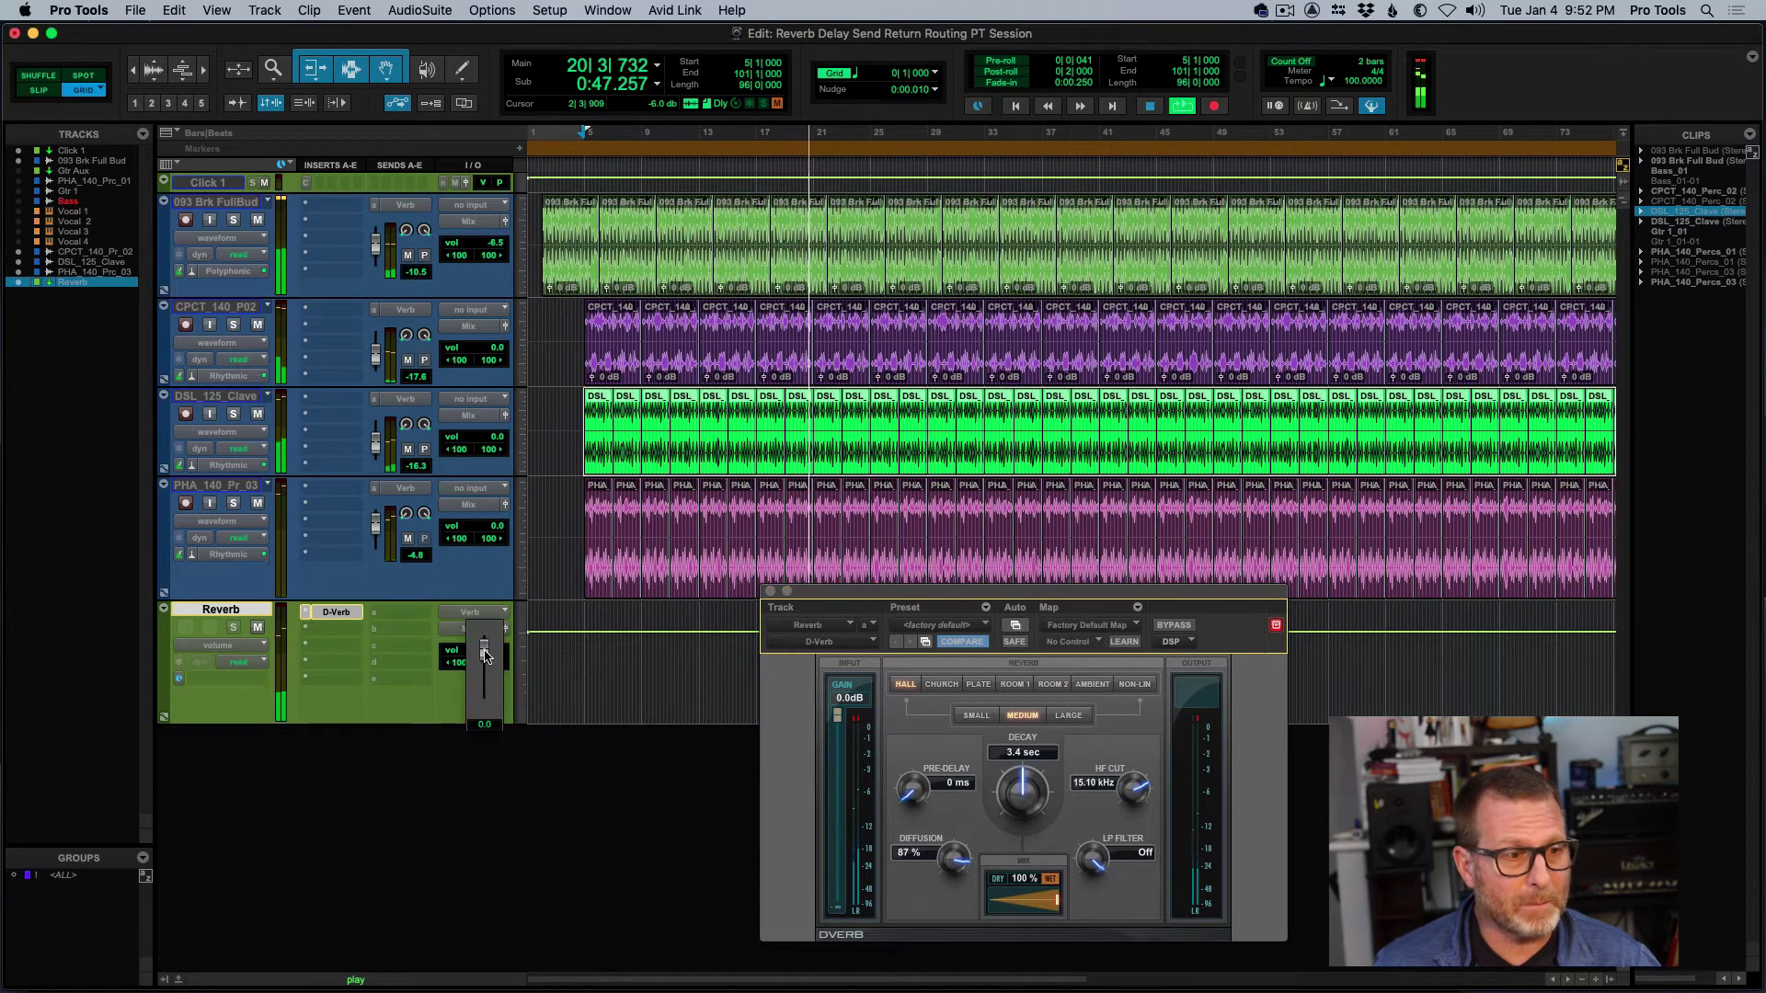
mouse_move(486, 655)
left_mouse_down()
mouse_move(485, 719)
mouse_move(488, 659)
left_mouse_up()
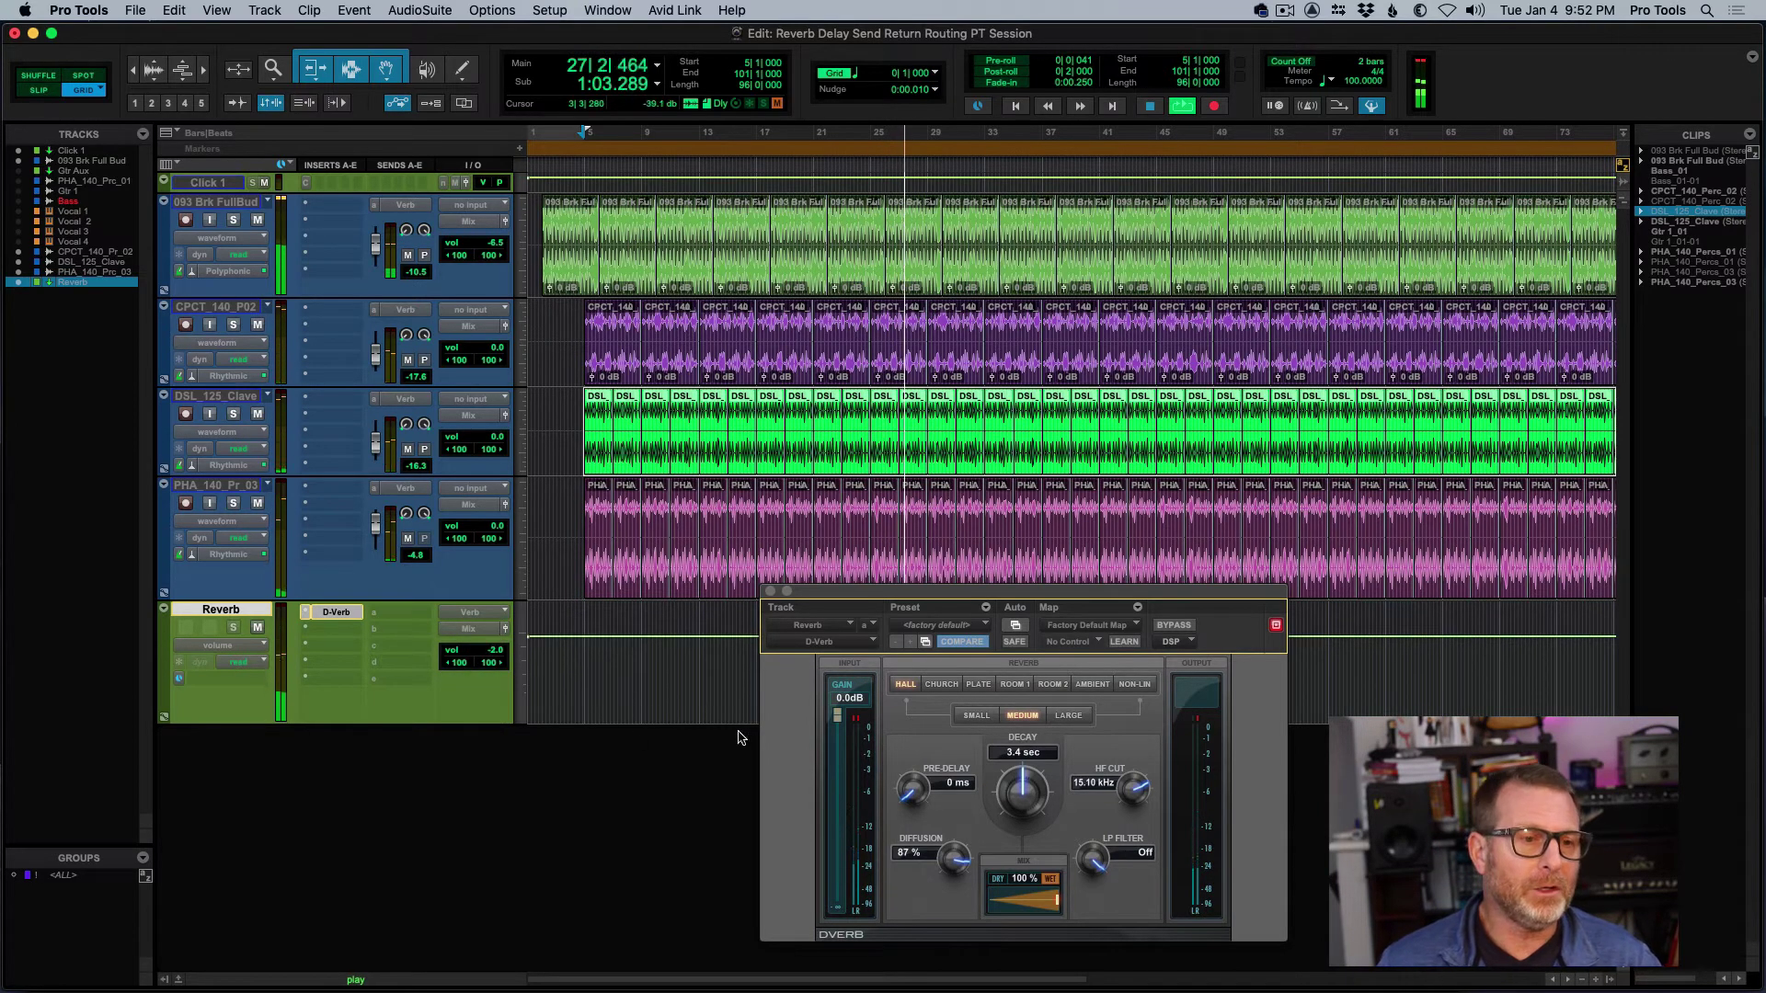
left_click_drag(851, 598, 845, 593)
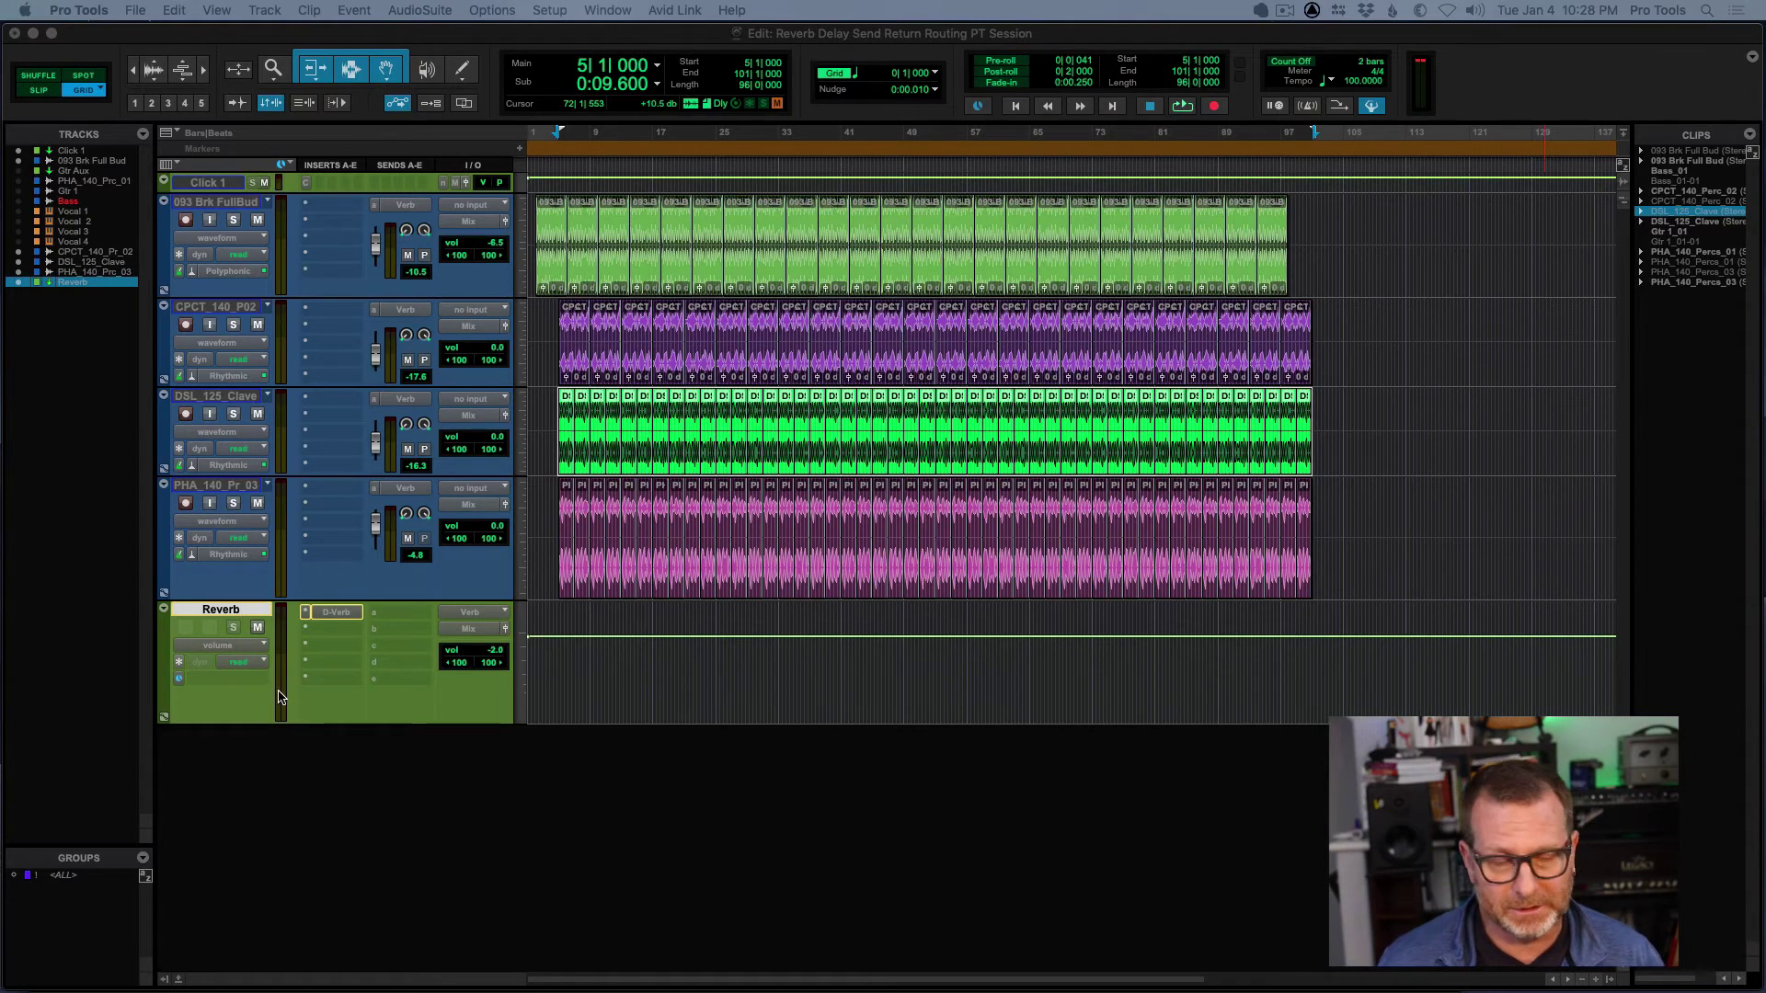
Create one new stereo Aux Input track named Delay
left_click(265, 10)
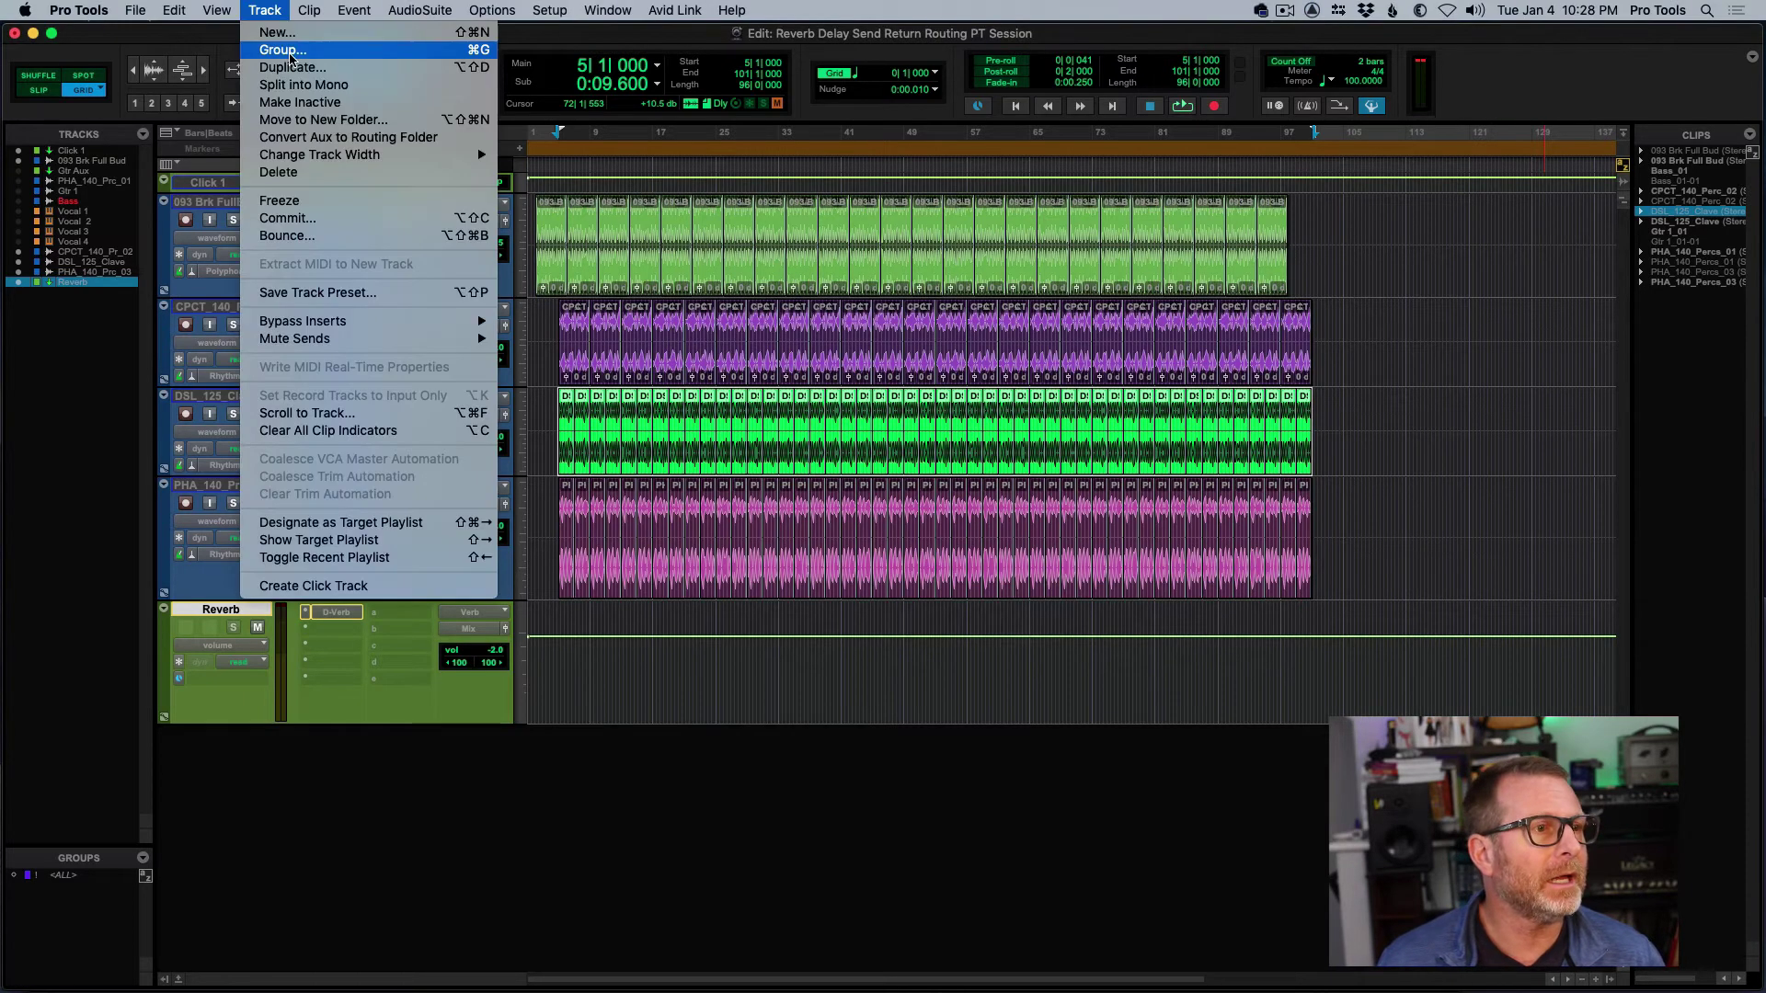
left_click(318, 60)
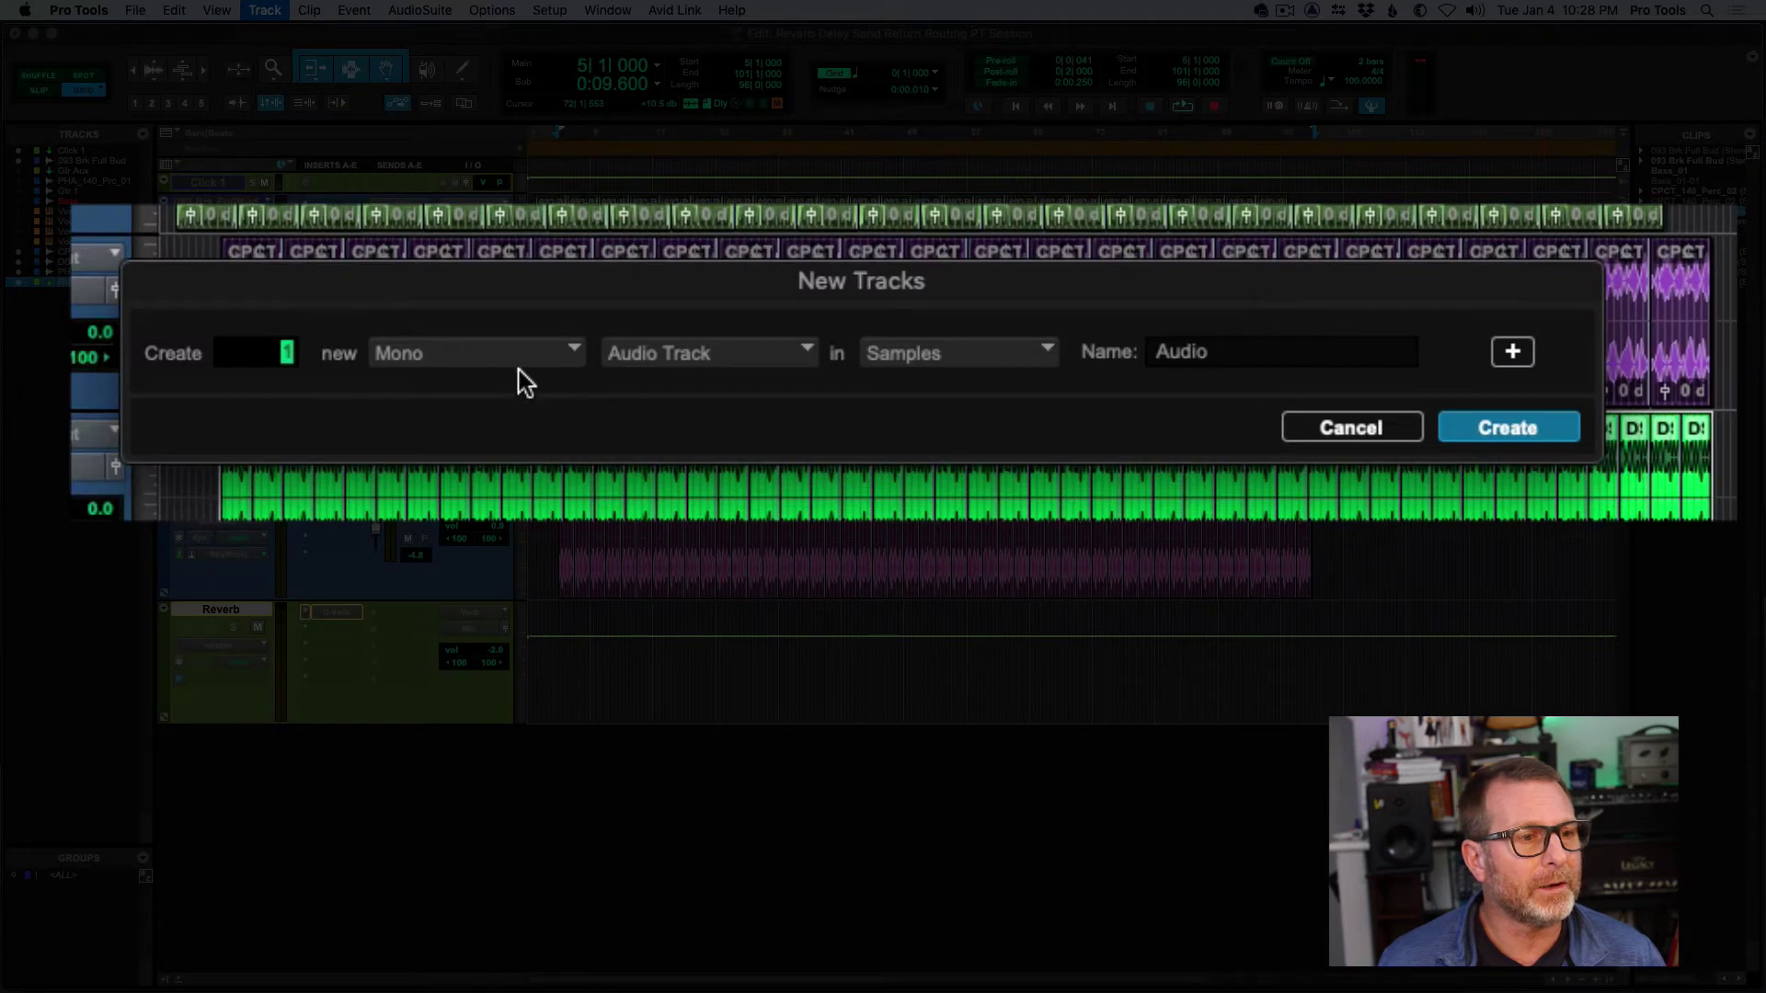
left_click(506, 355)
left_click(504, 397)
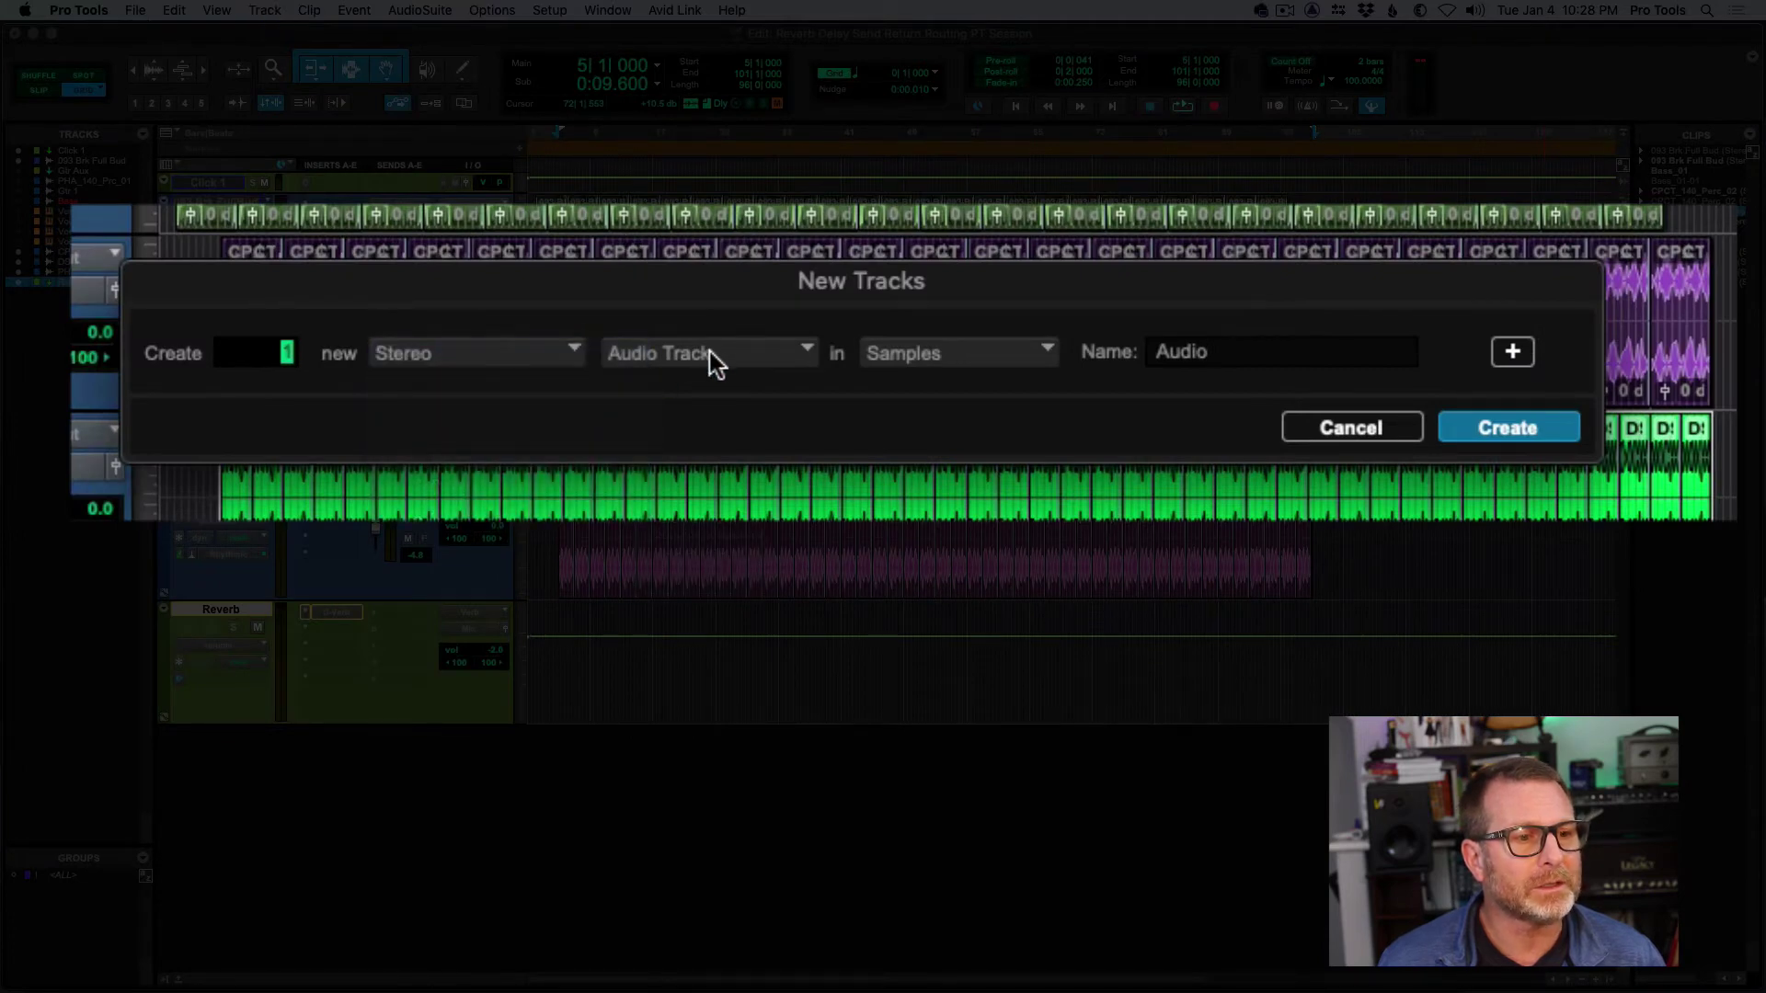
left_click(709, 357)
left_click(722, 391)
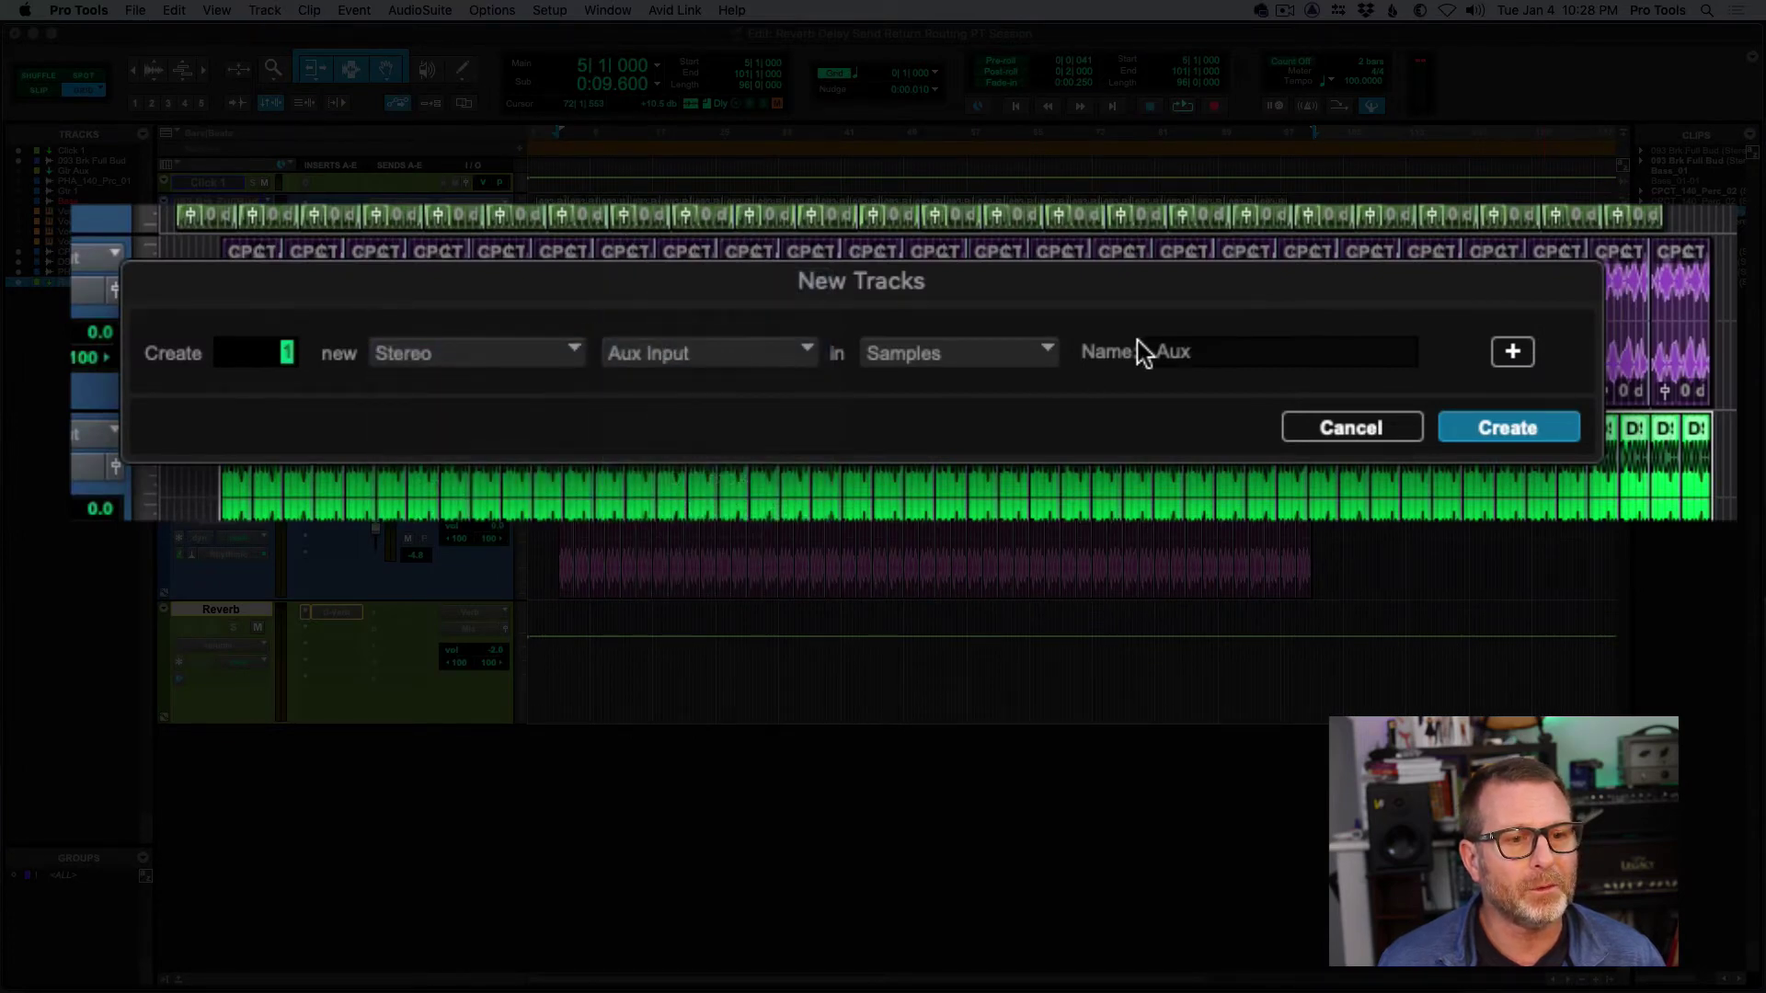
double_click(1209, 352)
type("Del")
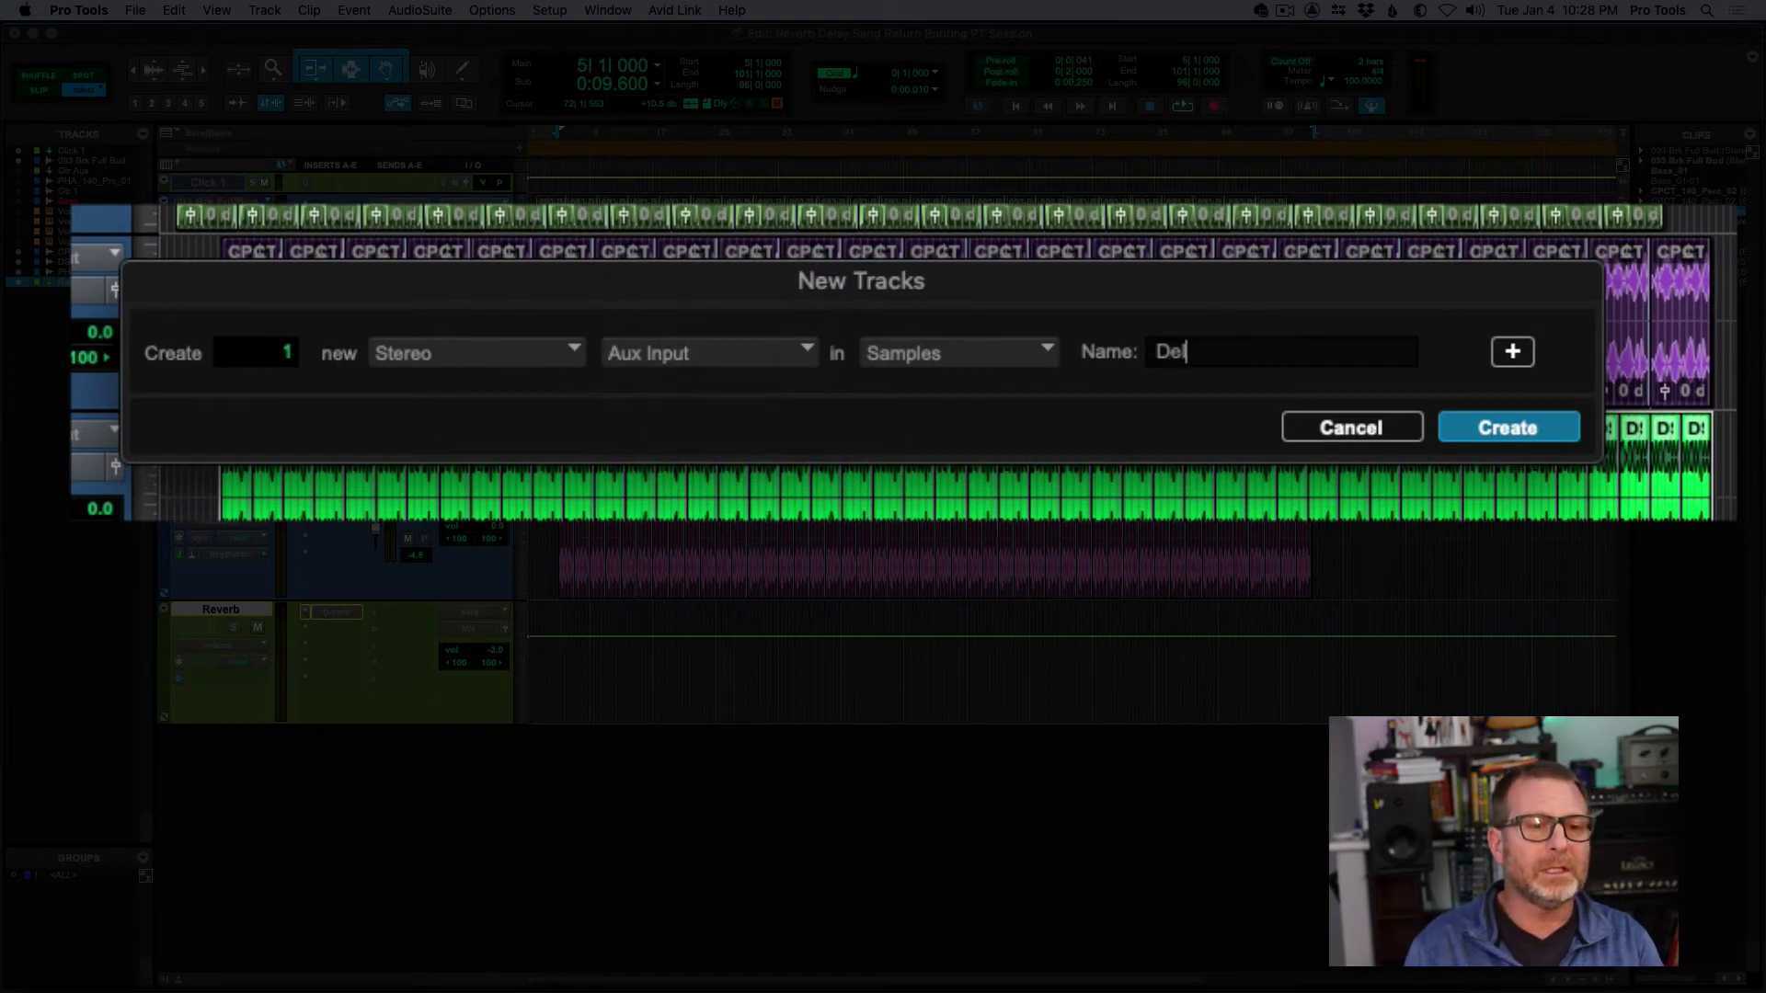
type("ay")
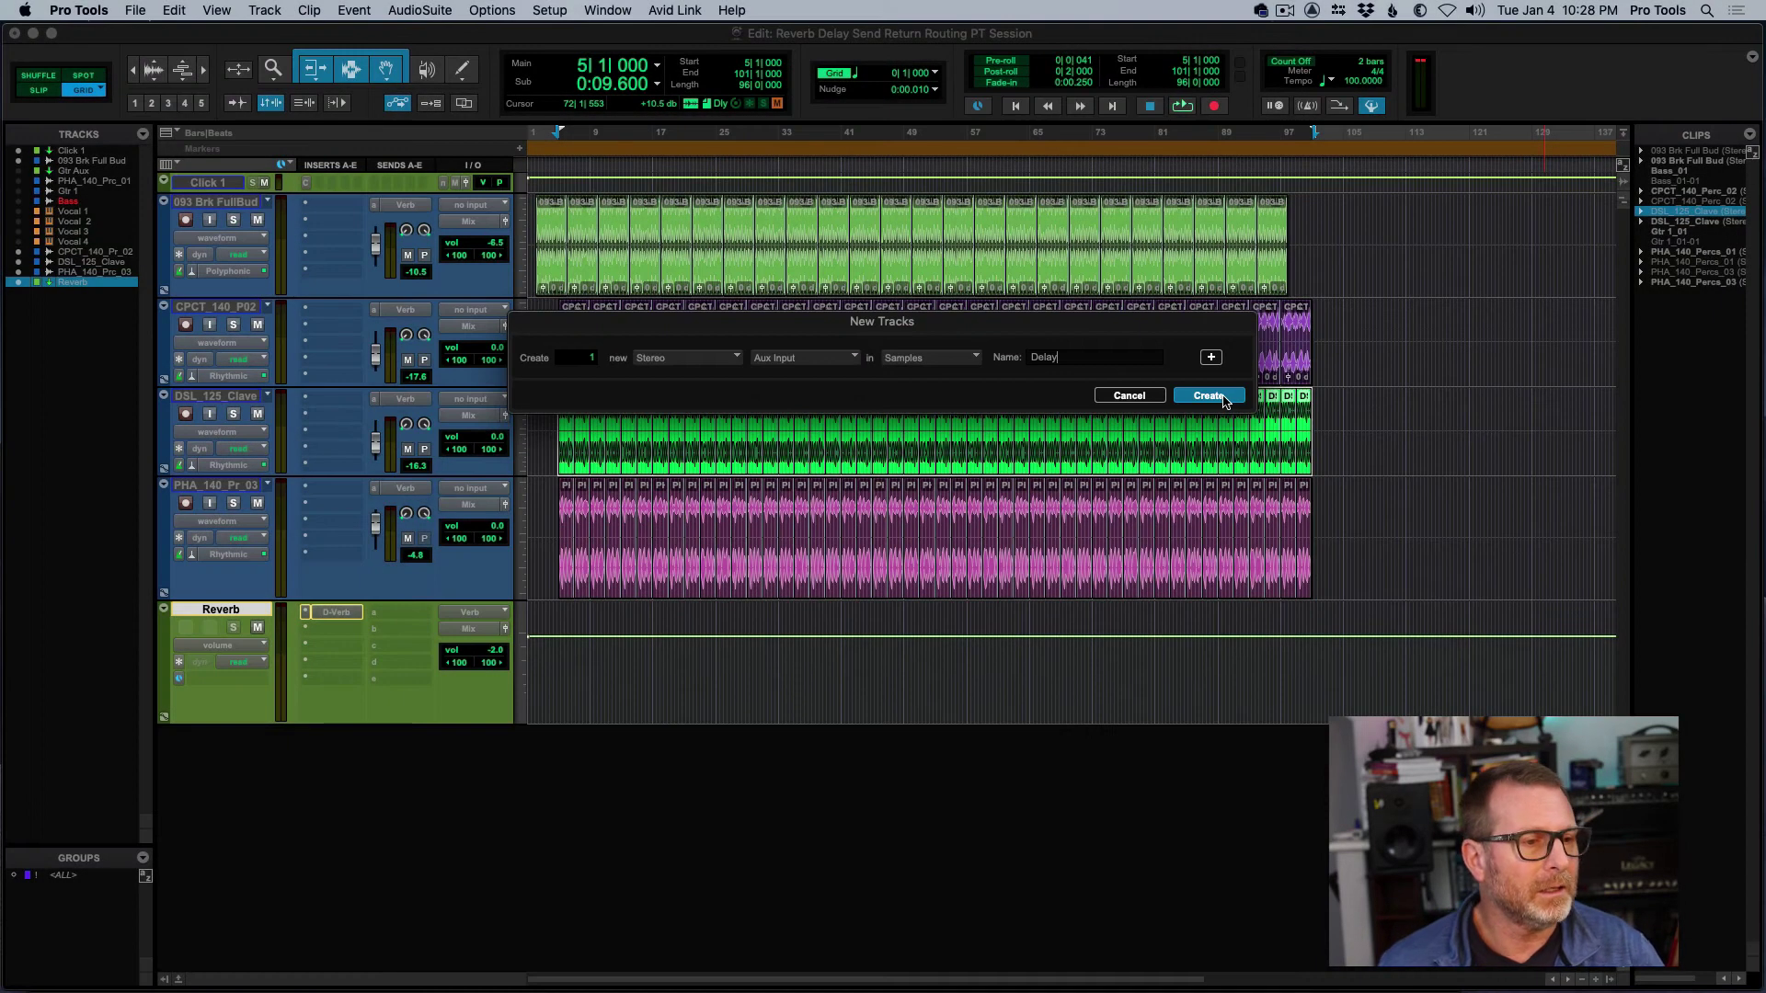
left_click(1508, 428)
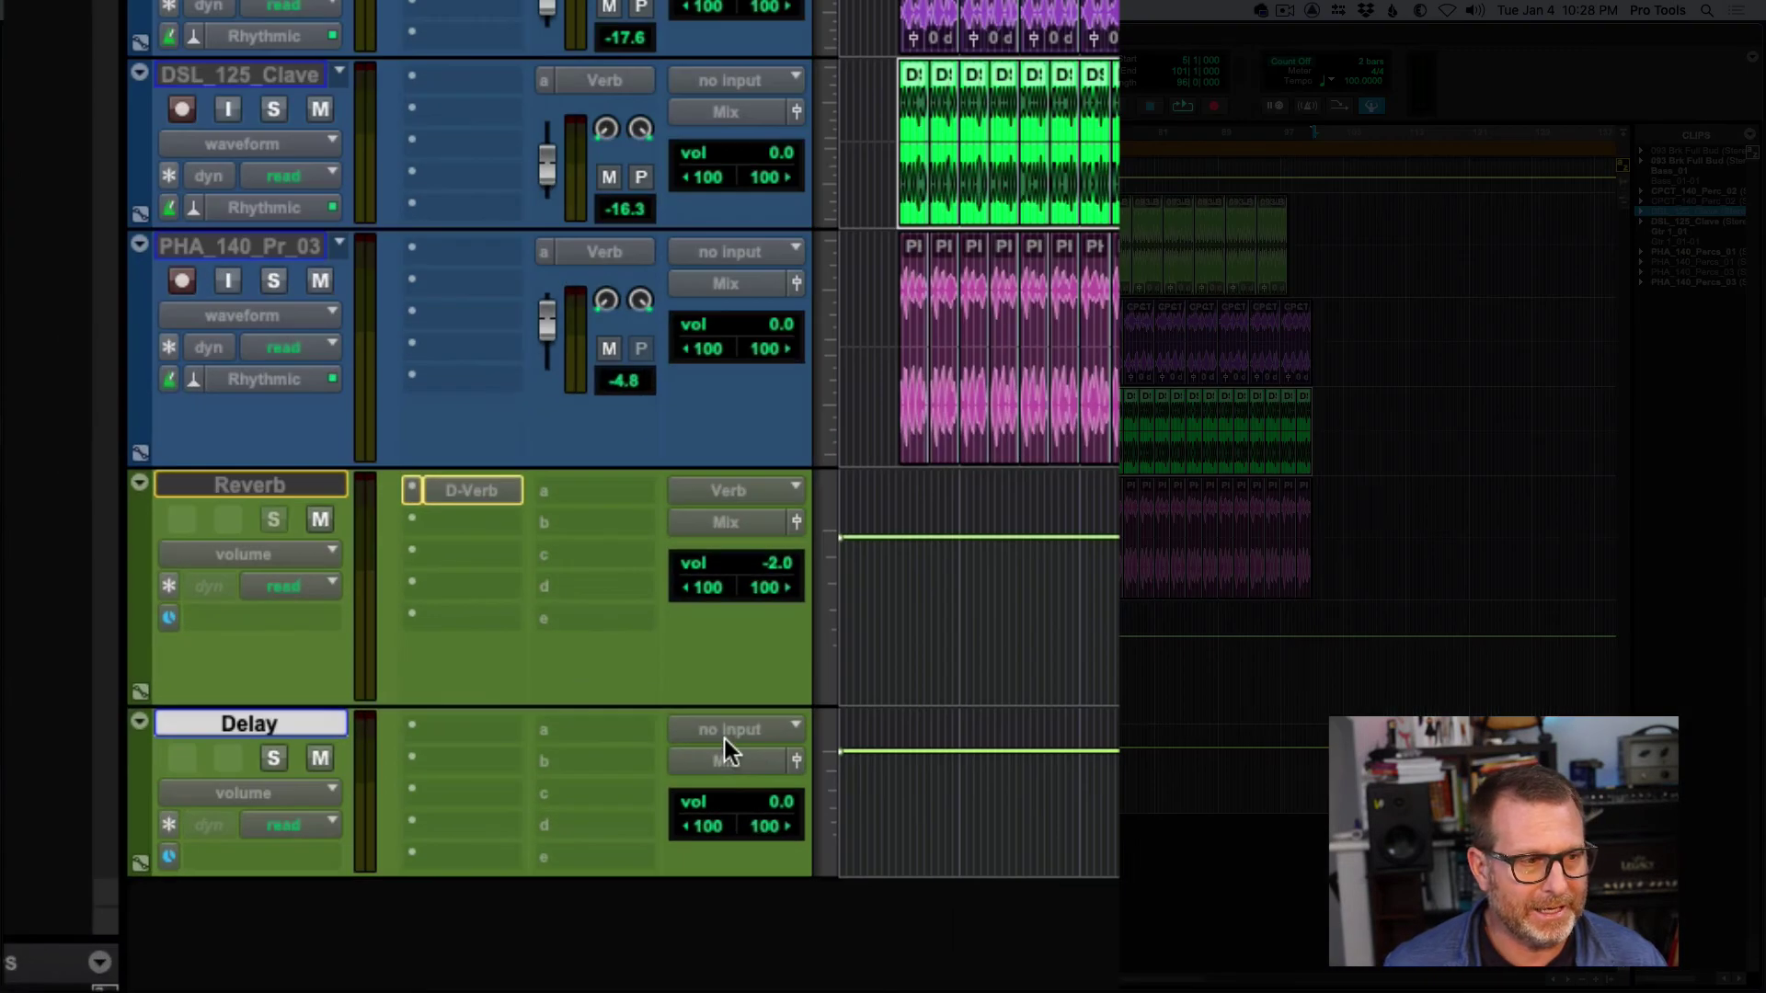
Assign the Delay track's input to Bus 17-18 and rename that bus as Delay bus
left_click(760, 732)
mouse_move(754, 759)
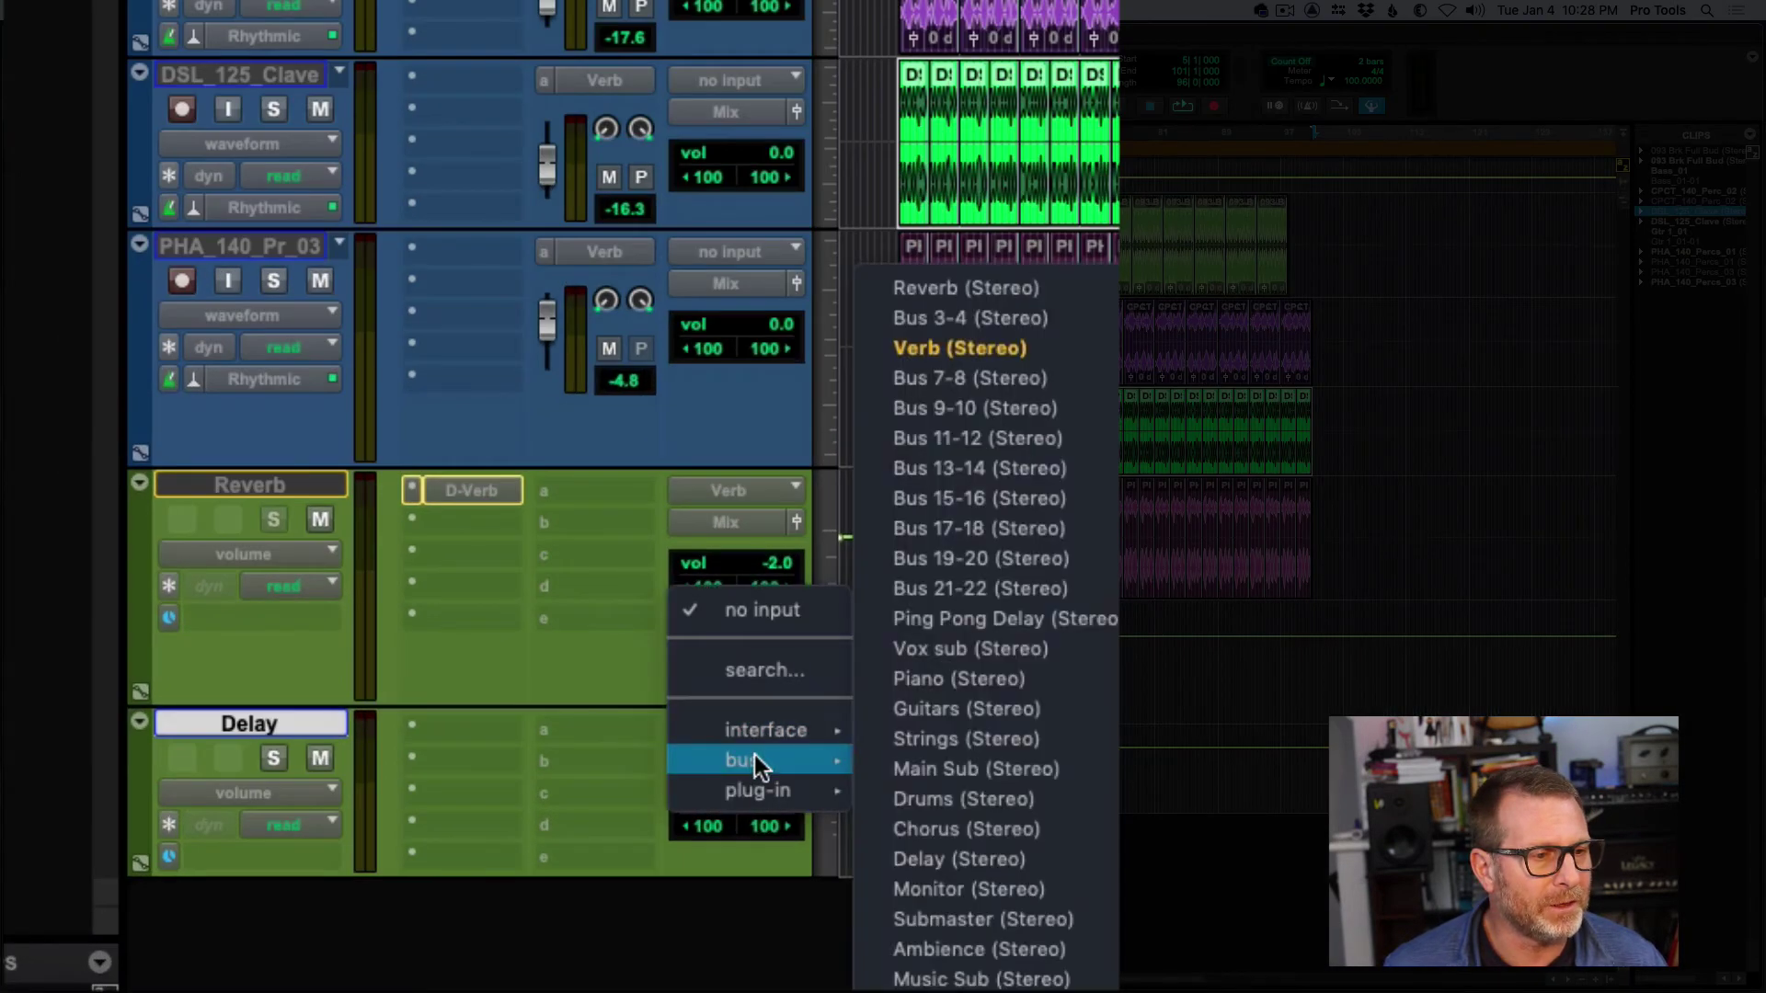
left_click(946, 529)
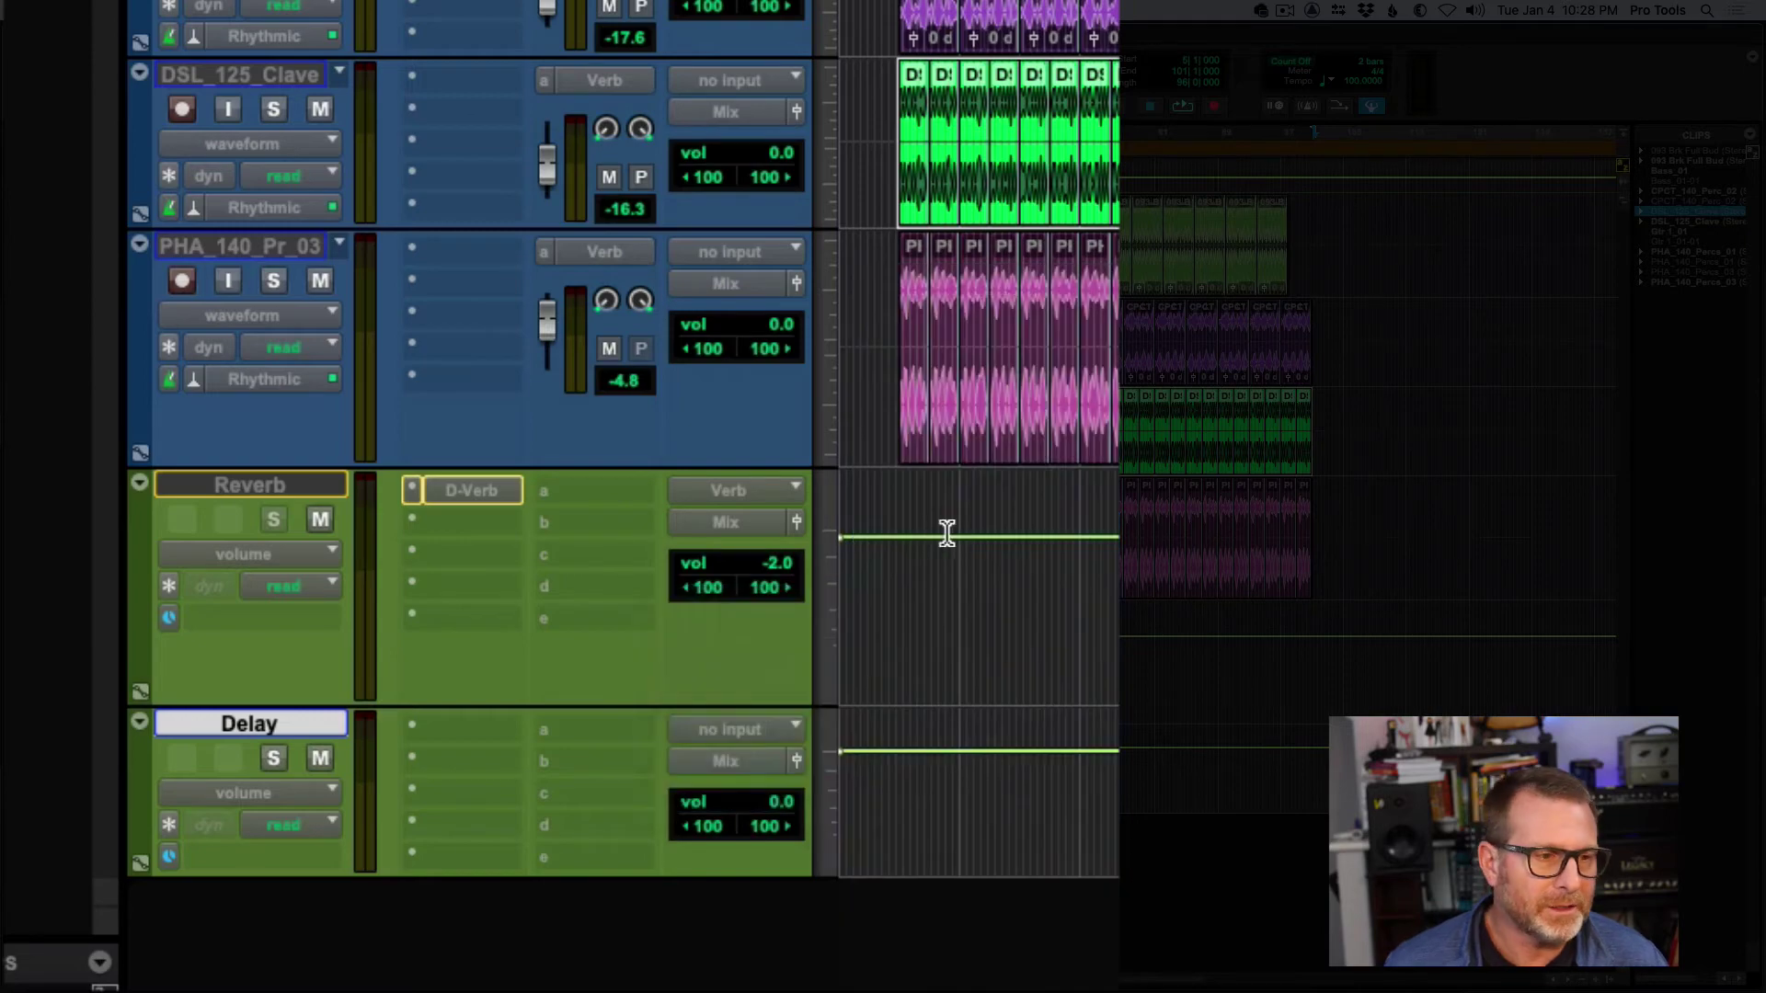
right_click(738, 728)
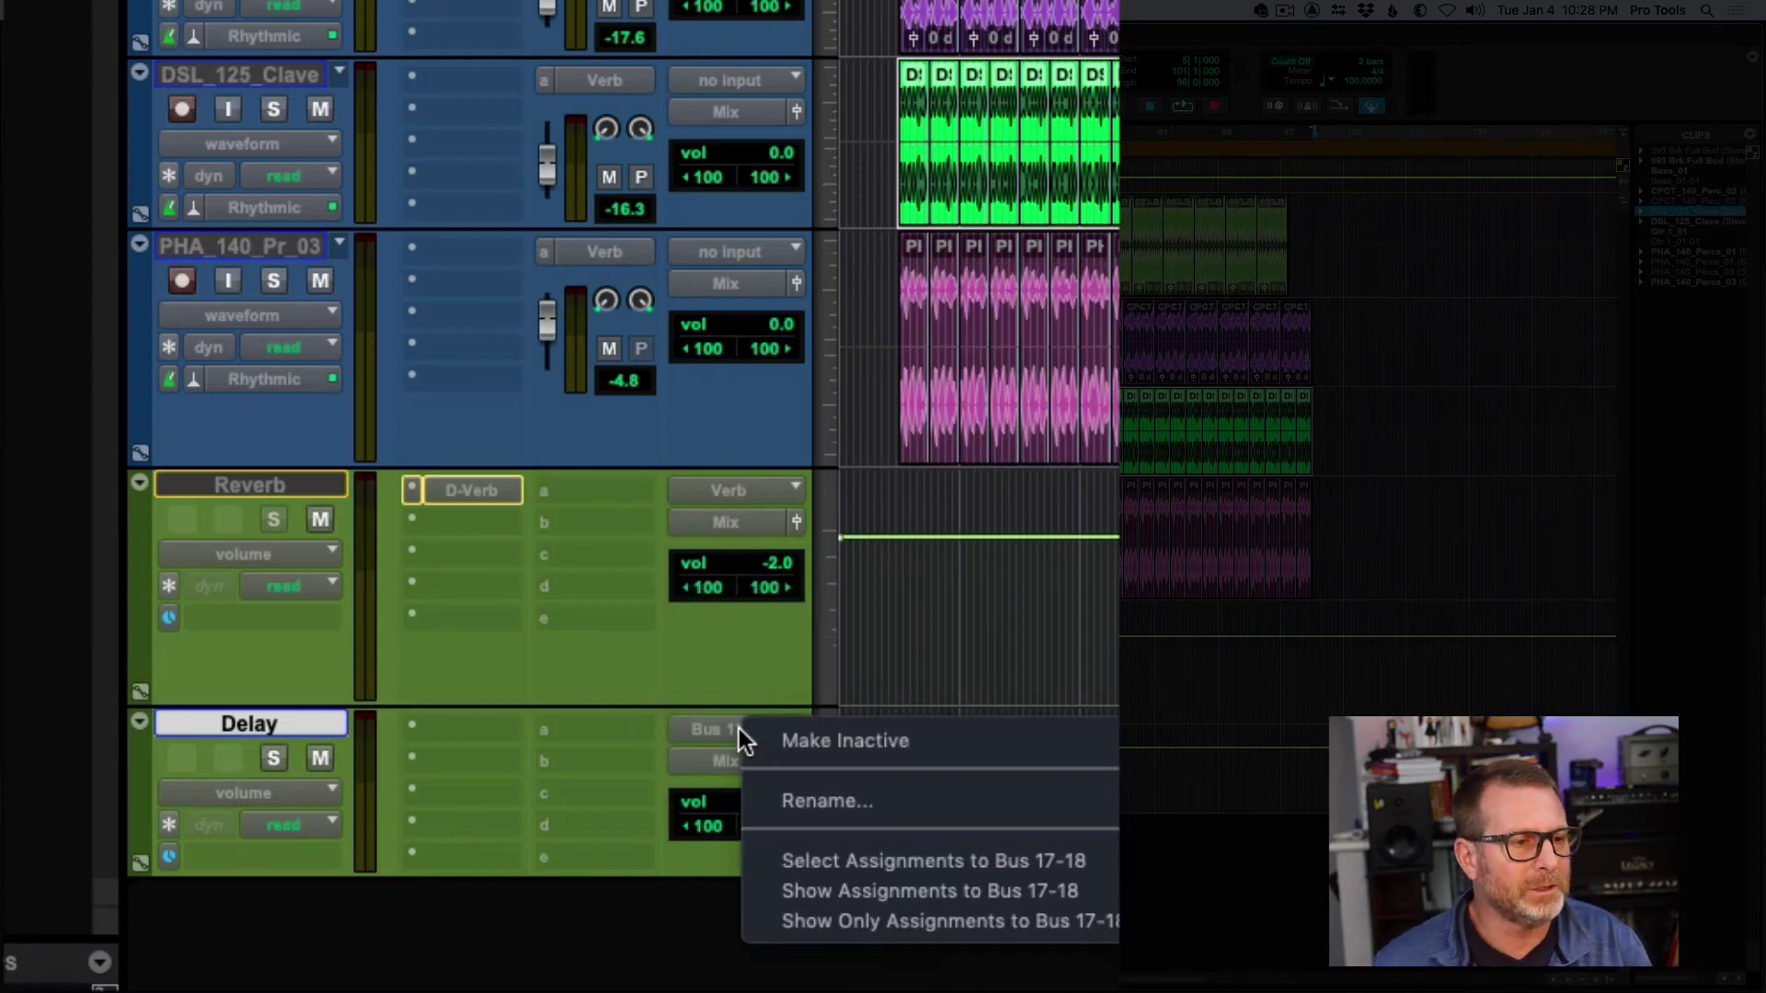
left_click(796, 798)
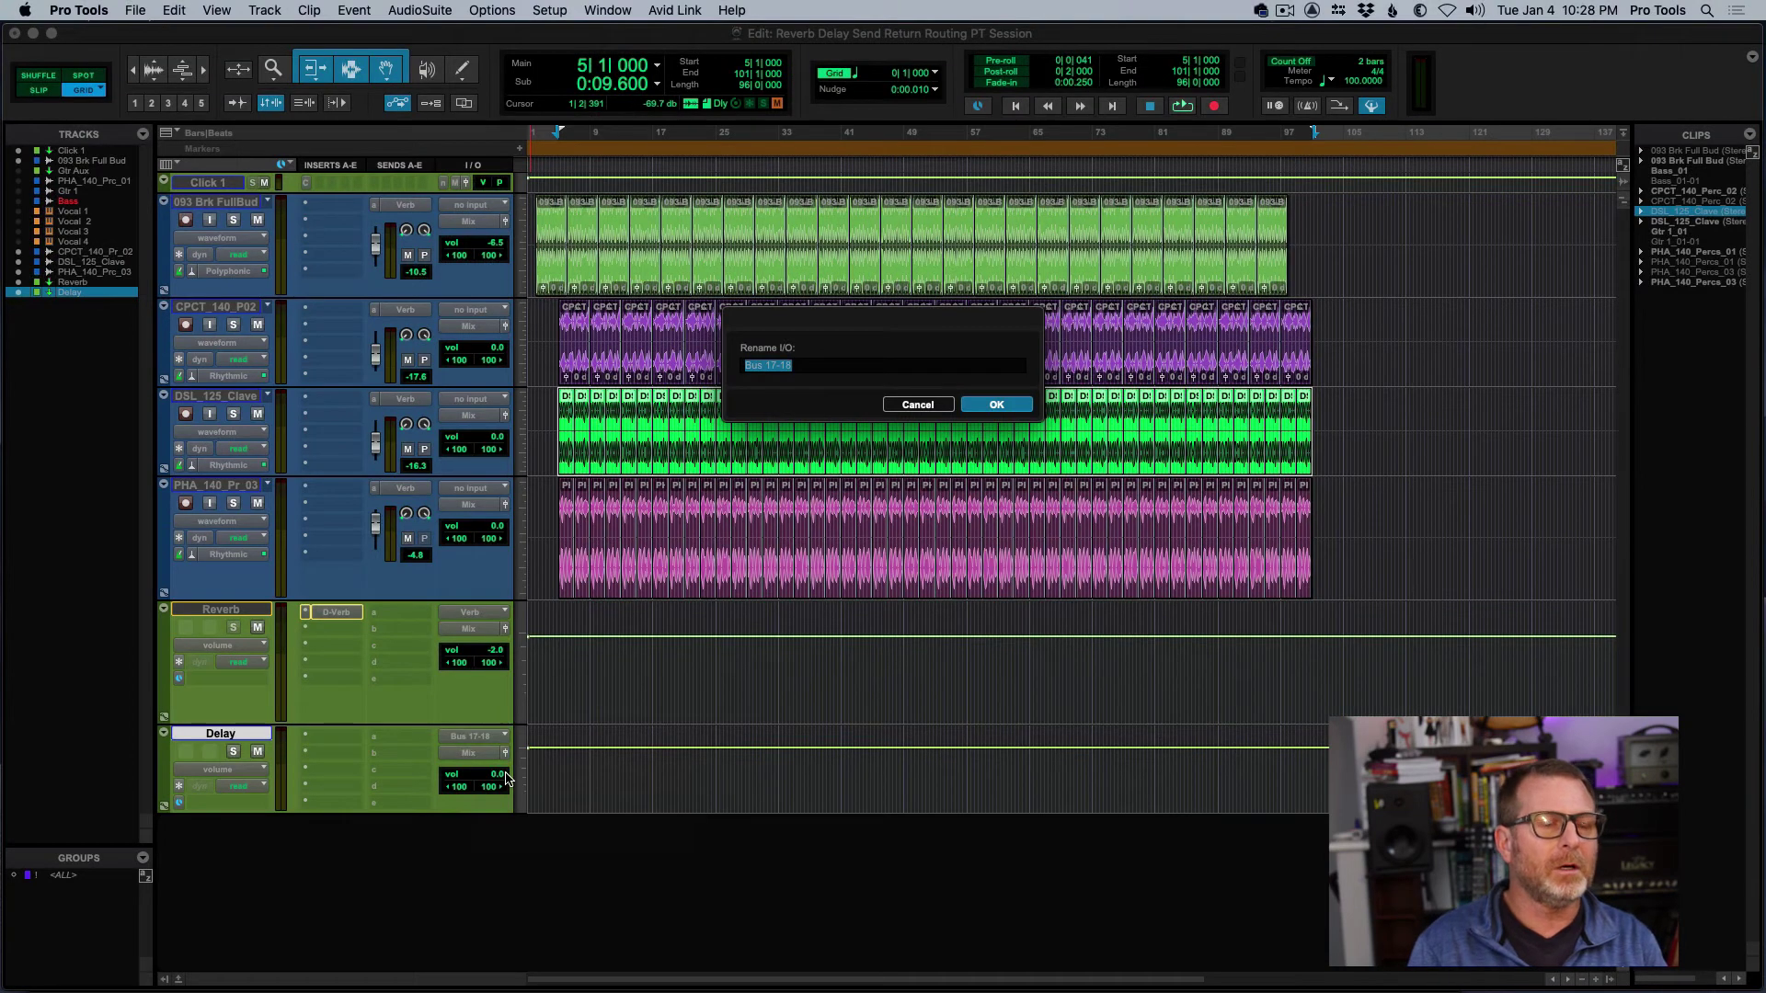
type("Delay bus")
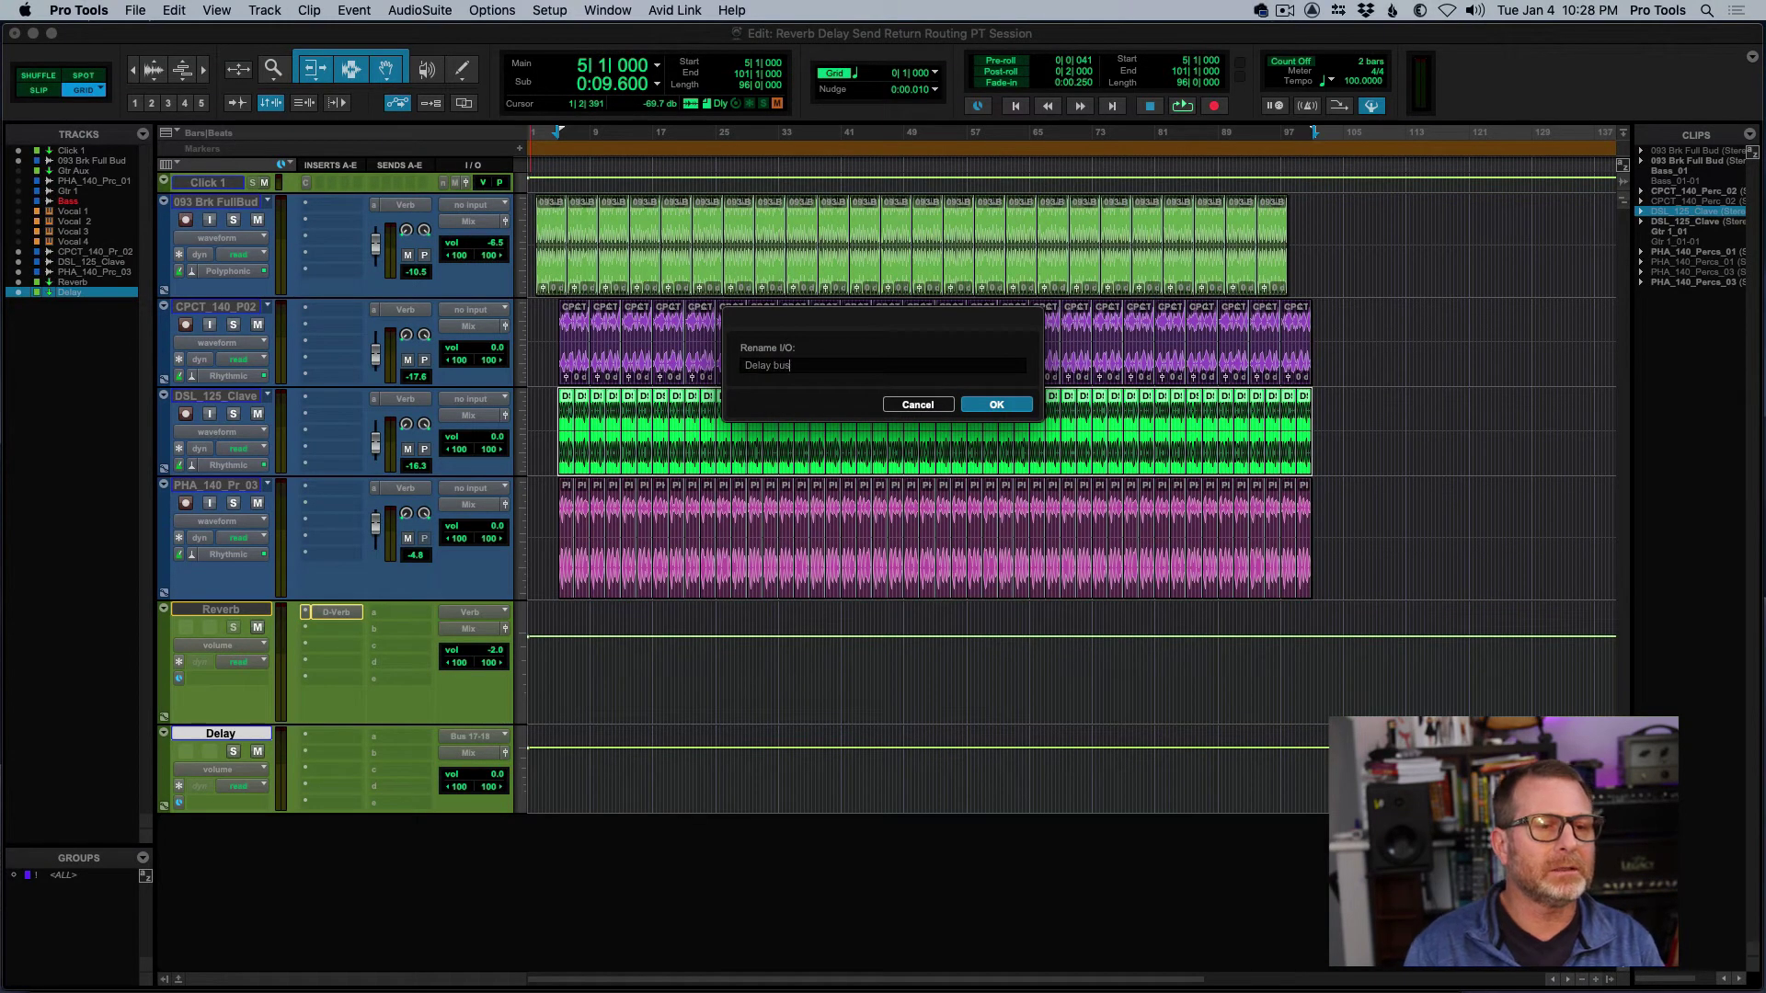
key("Return")
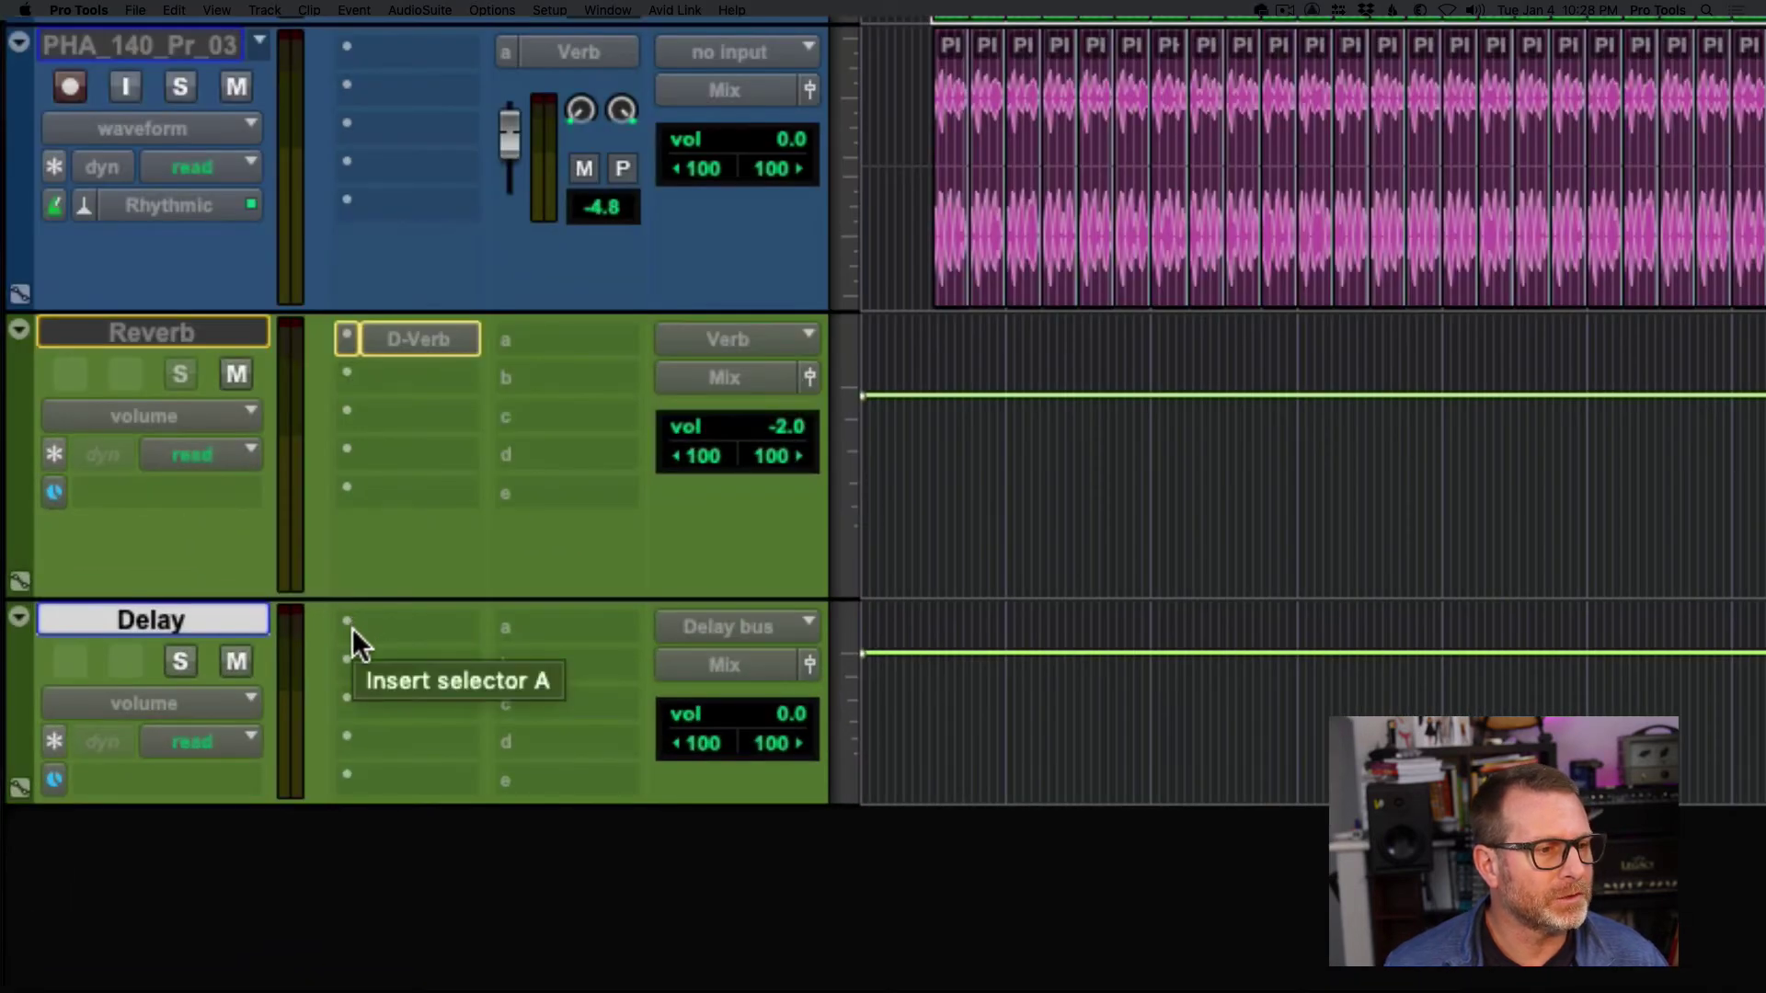
Insert the stereo multichannel DSP plug-in Mod Delay III in the Delay track's first insert slot
left_click(354, 622)
mouse_move(555, 625)
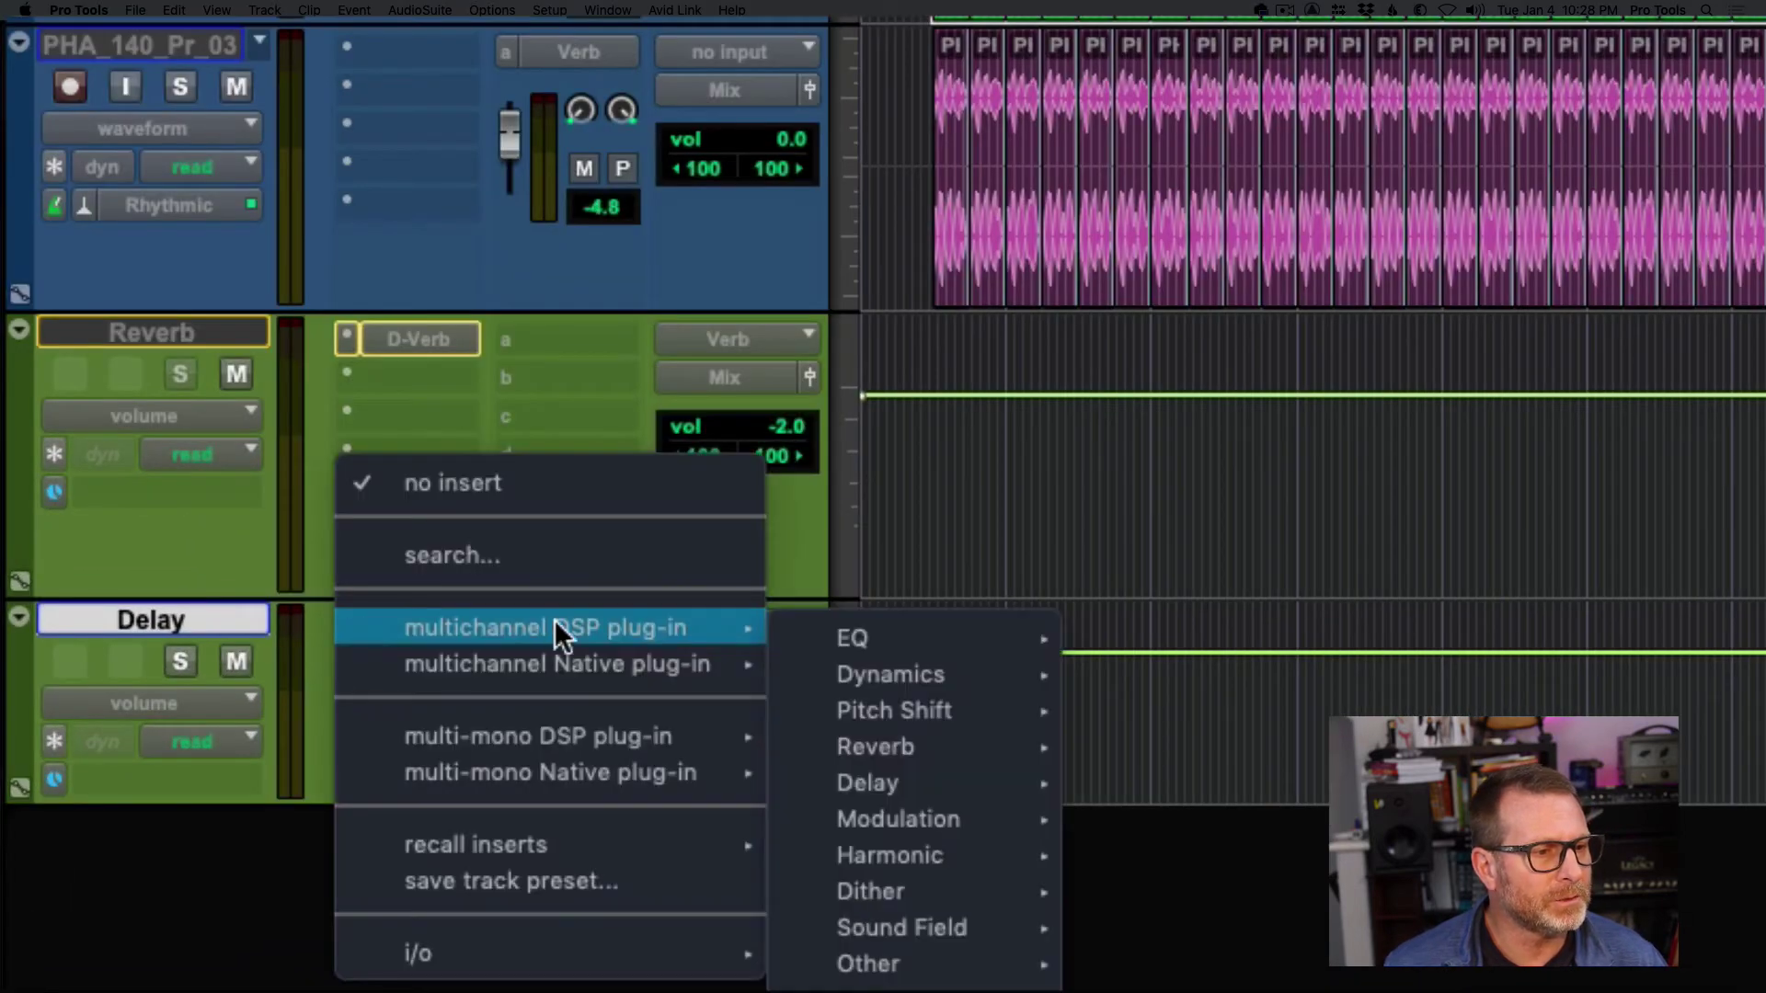
mouse_move(885, 780)
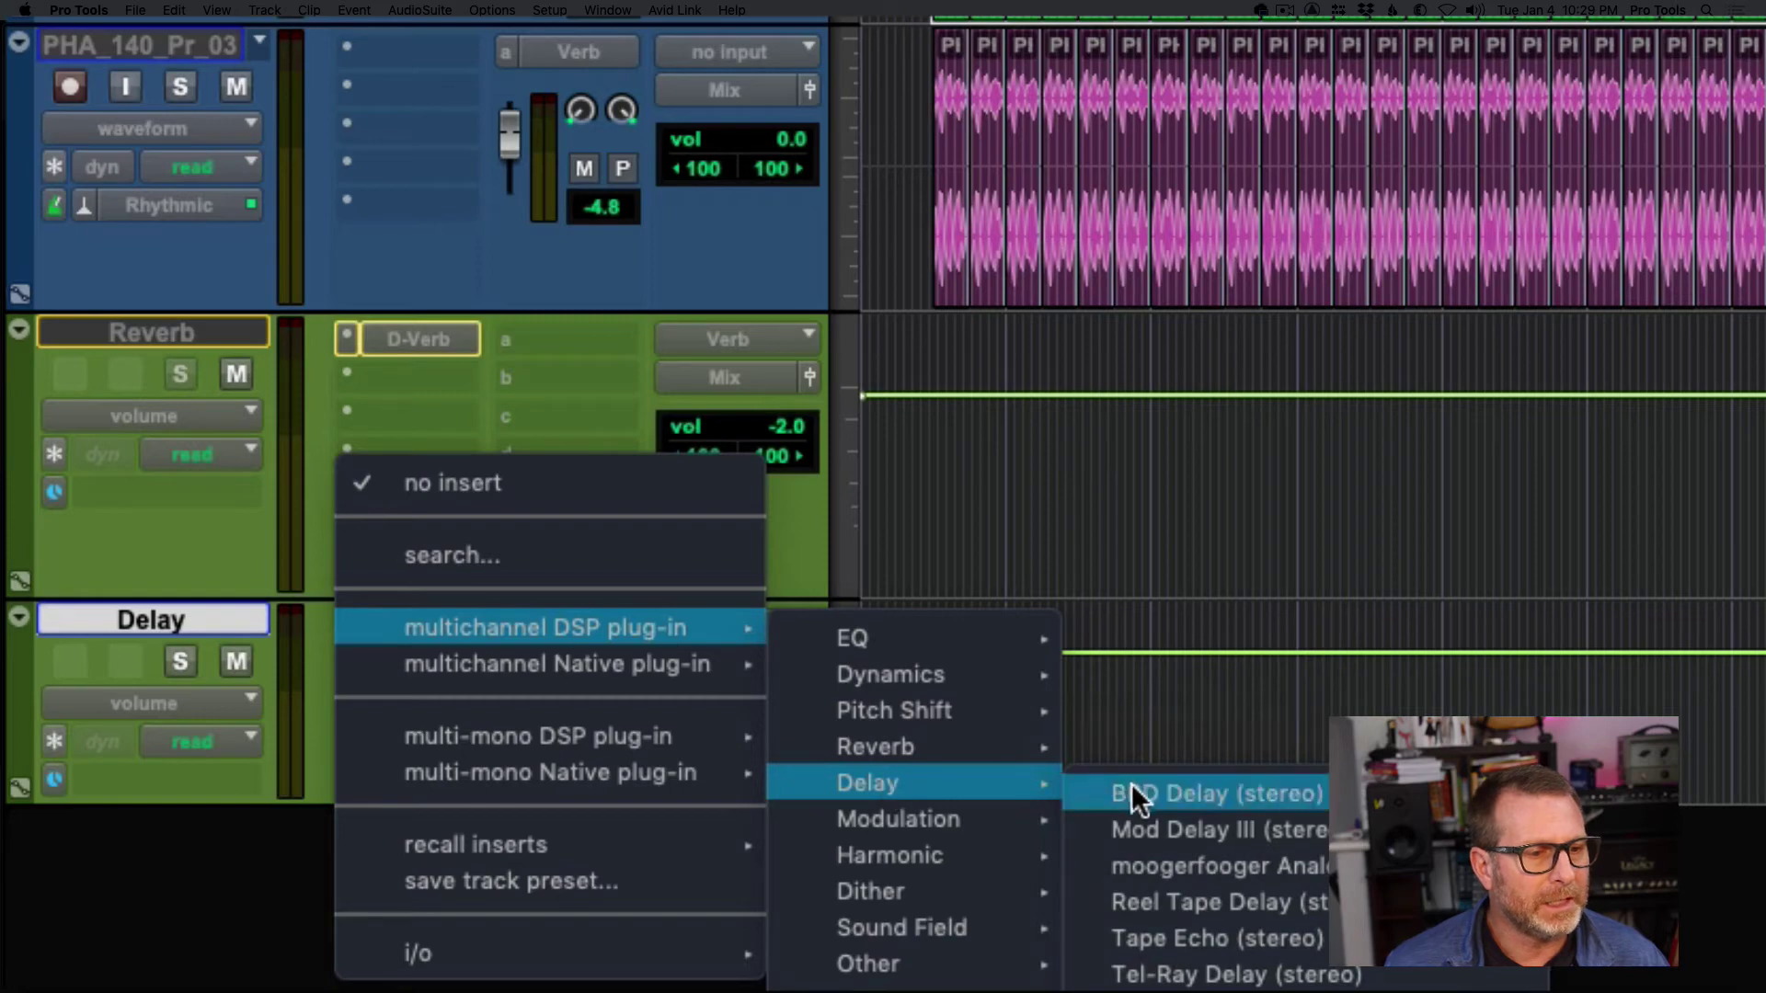
left_click(1172, 828)
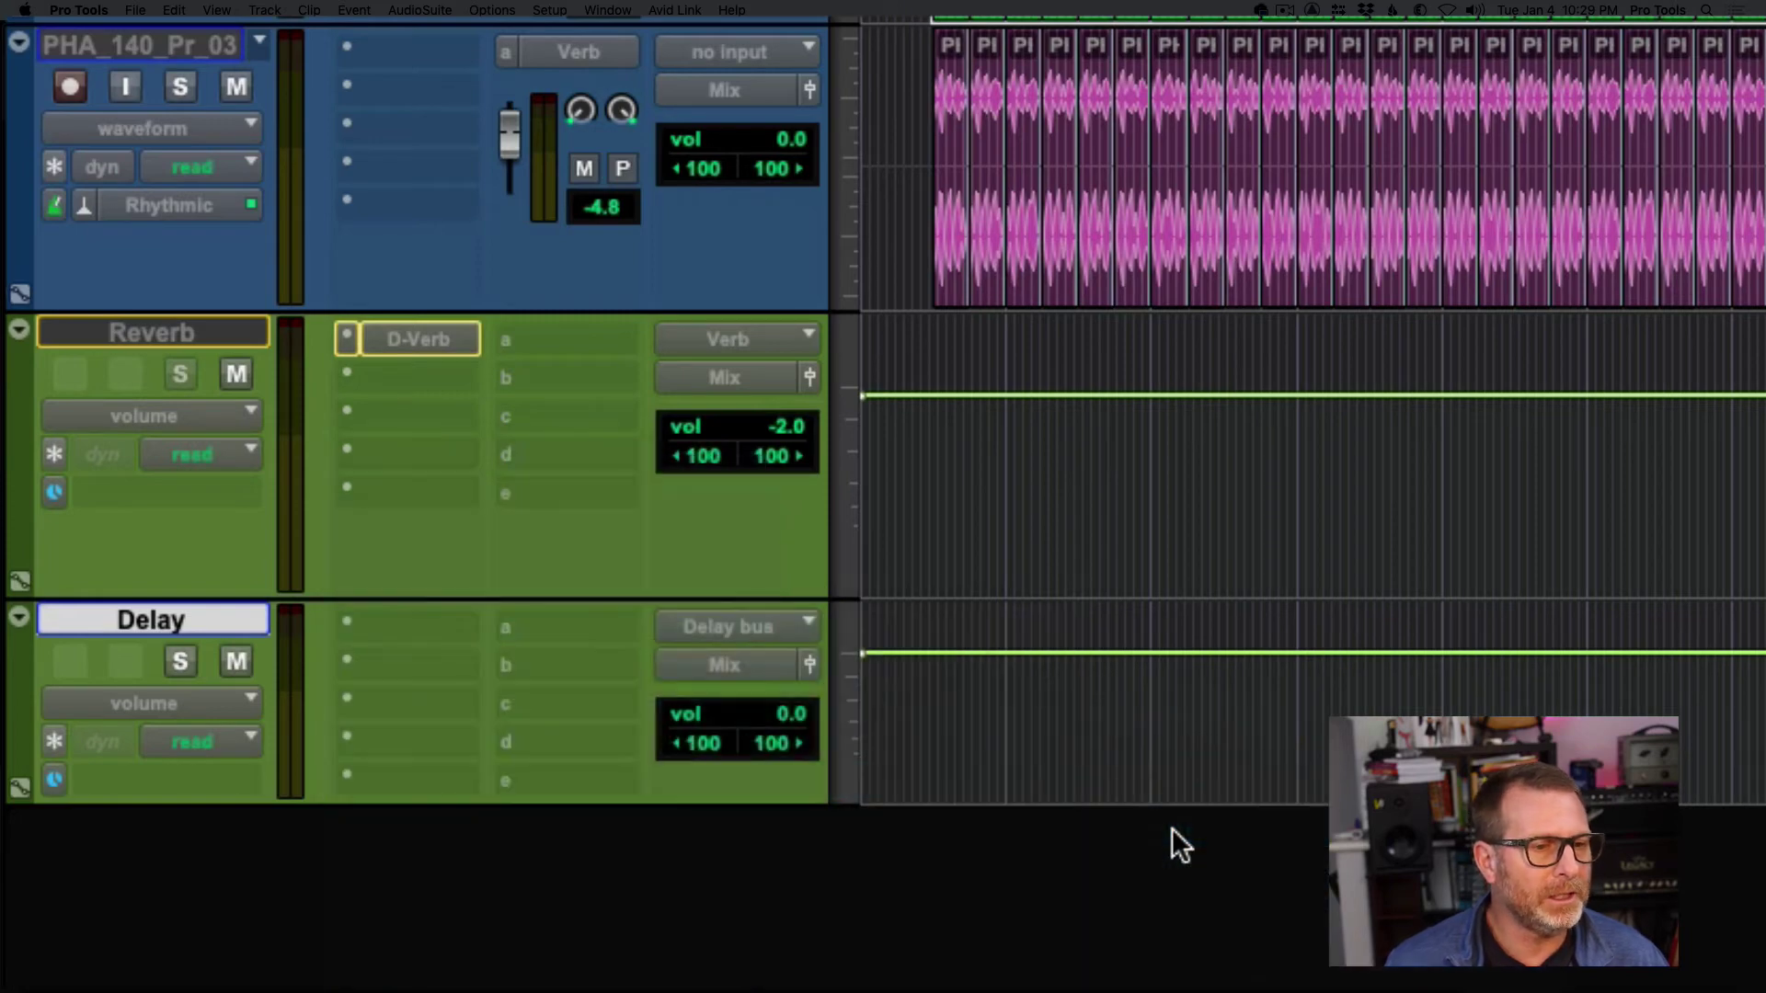
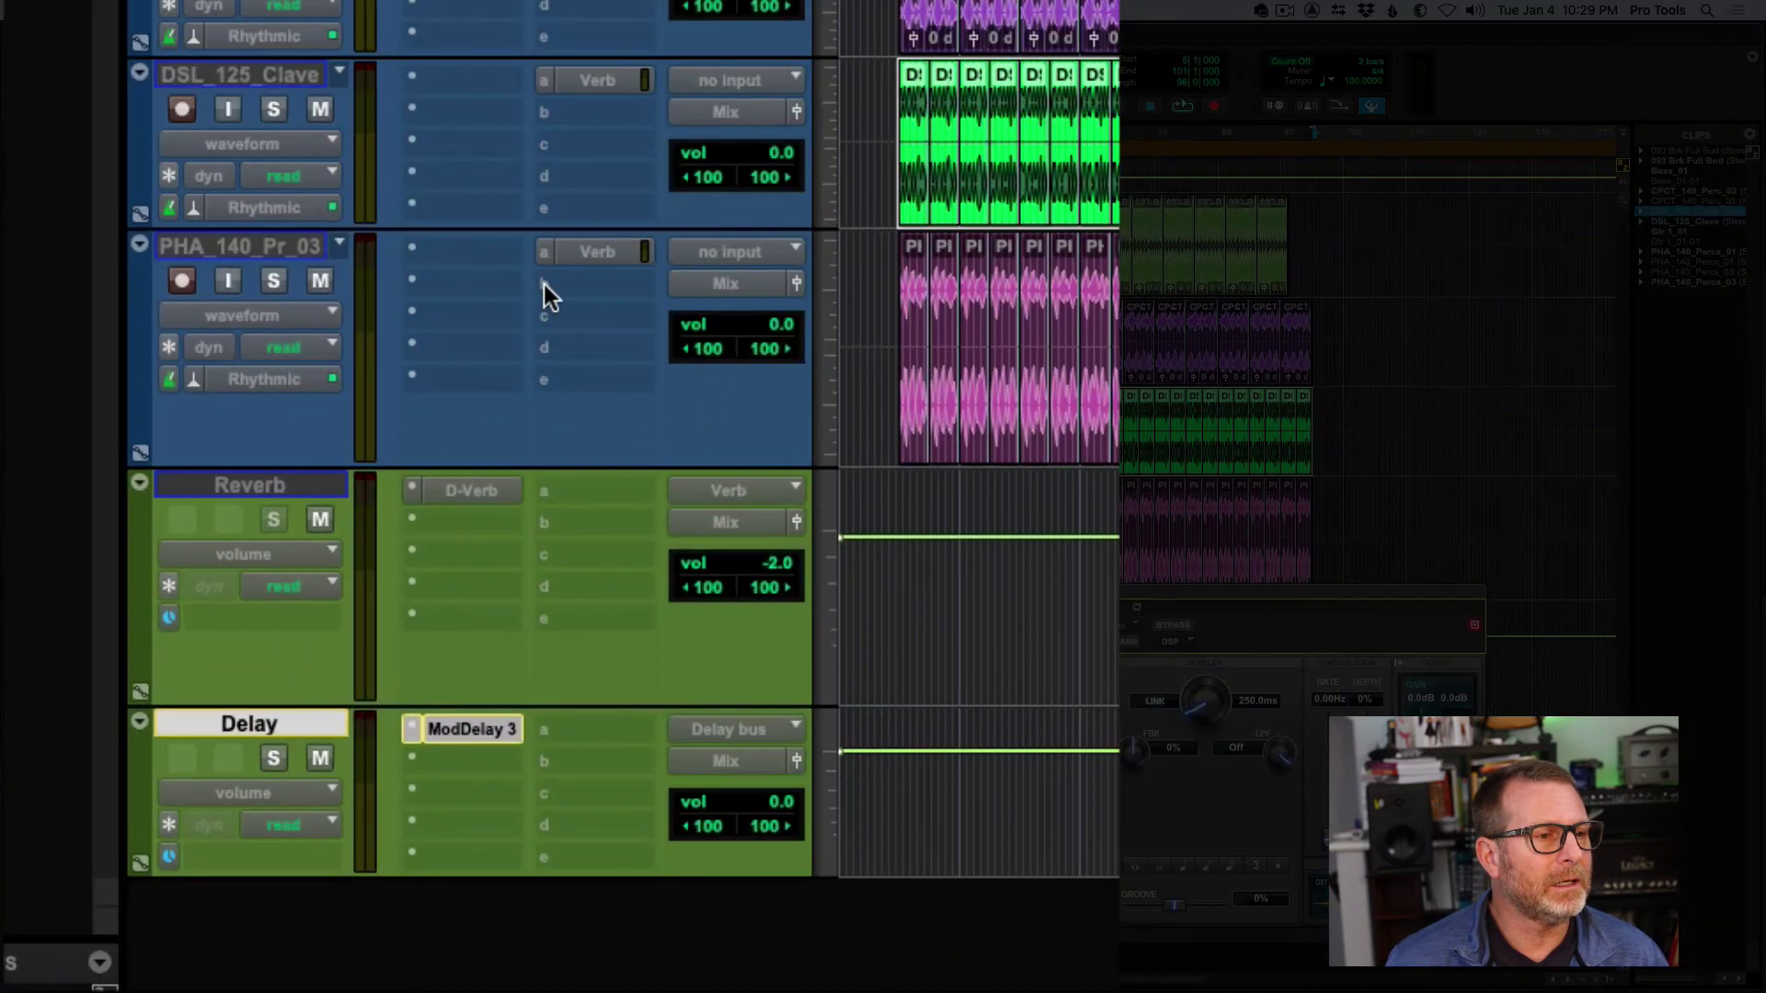
Assign the second send of PHA_140_Pr_03 to the stereo Delay bus
left_click(375, 505)
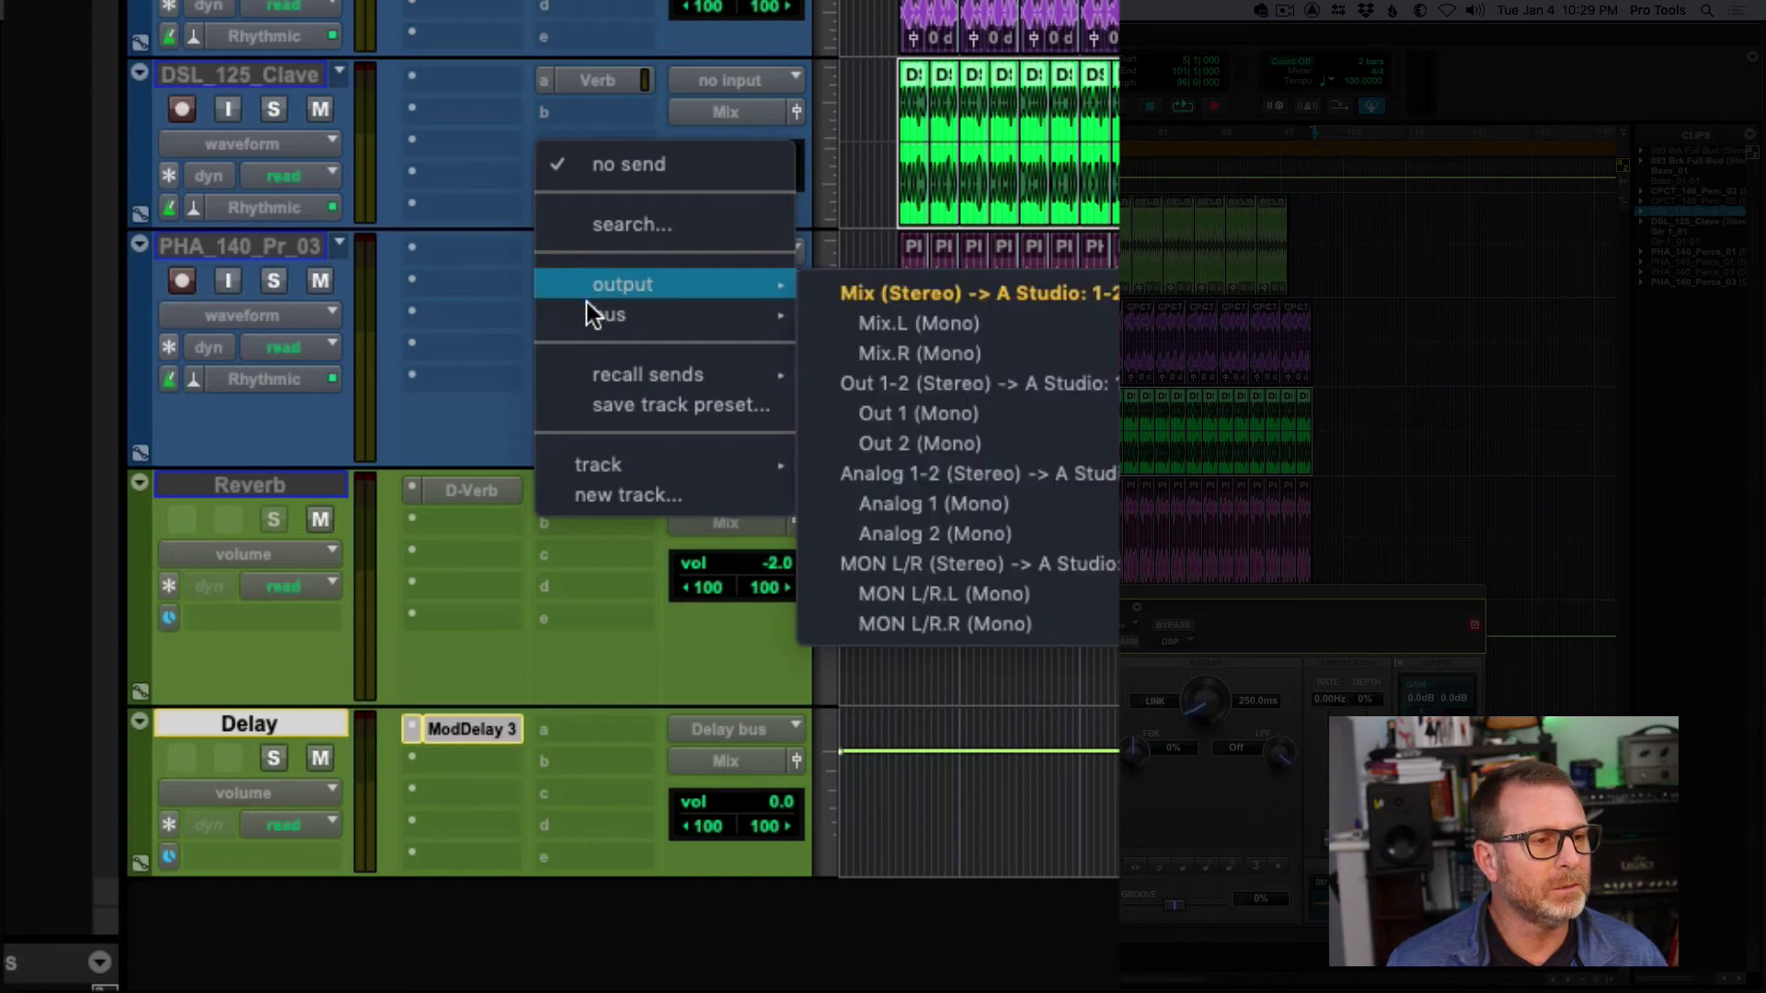
mouse_move(604, 315)
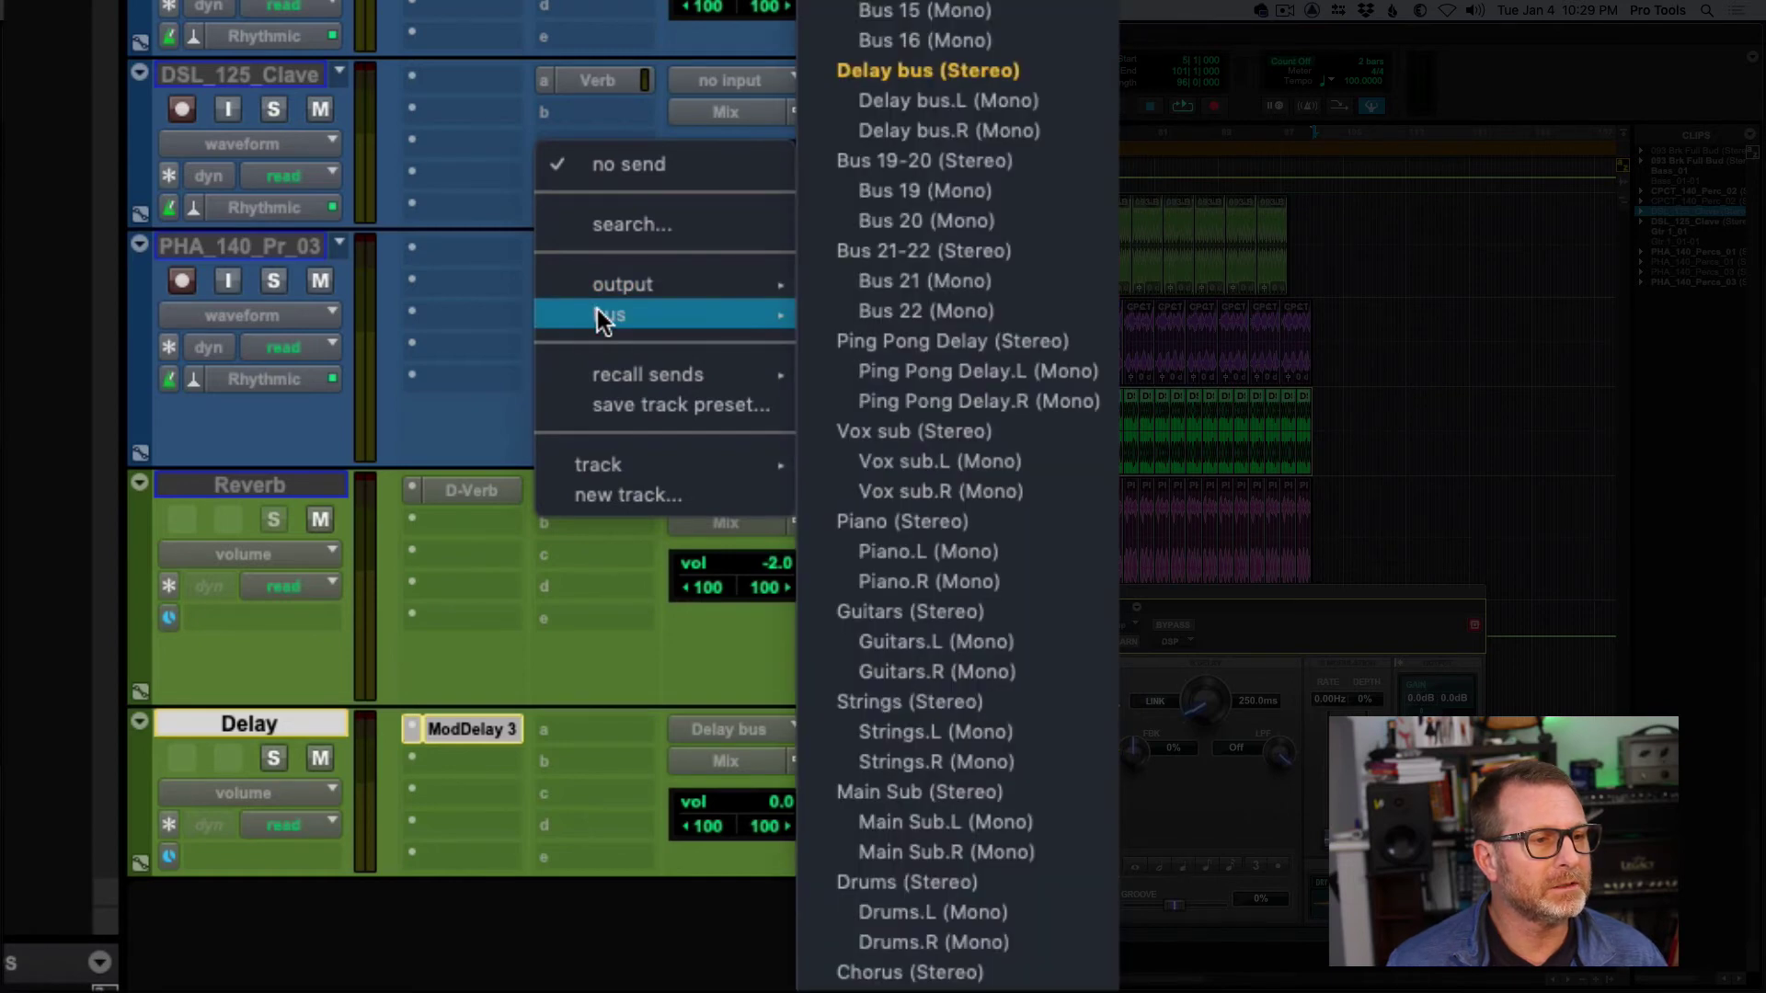
left_click(942, 68)
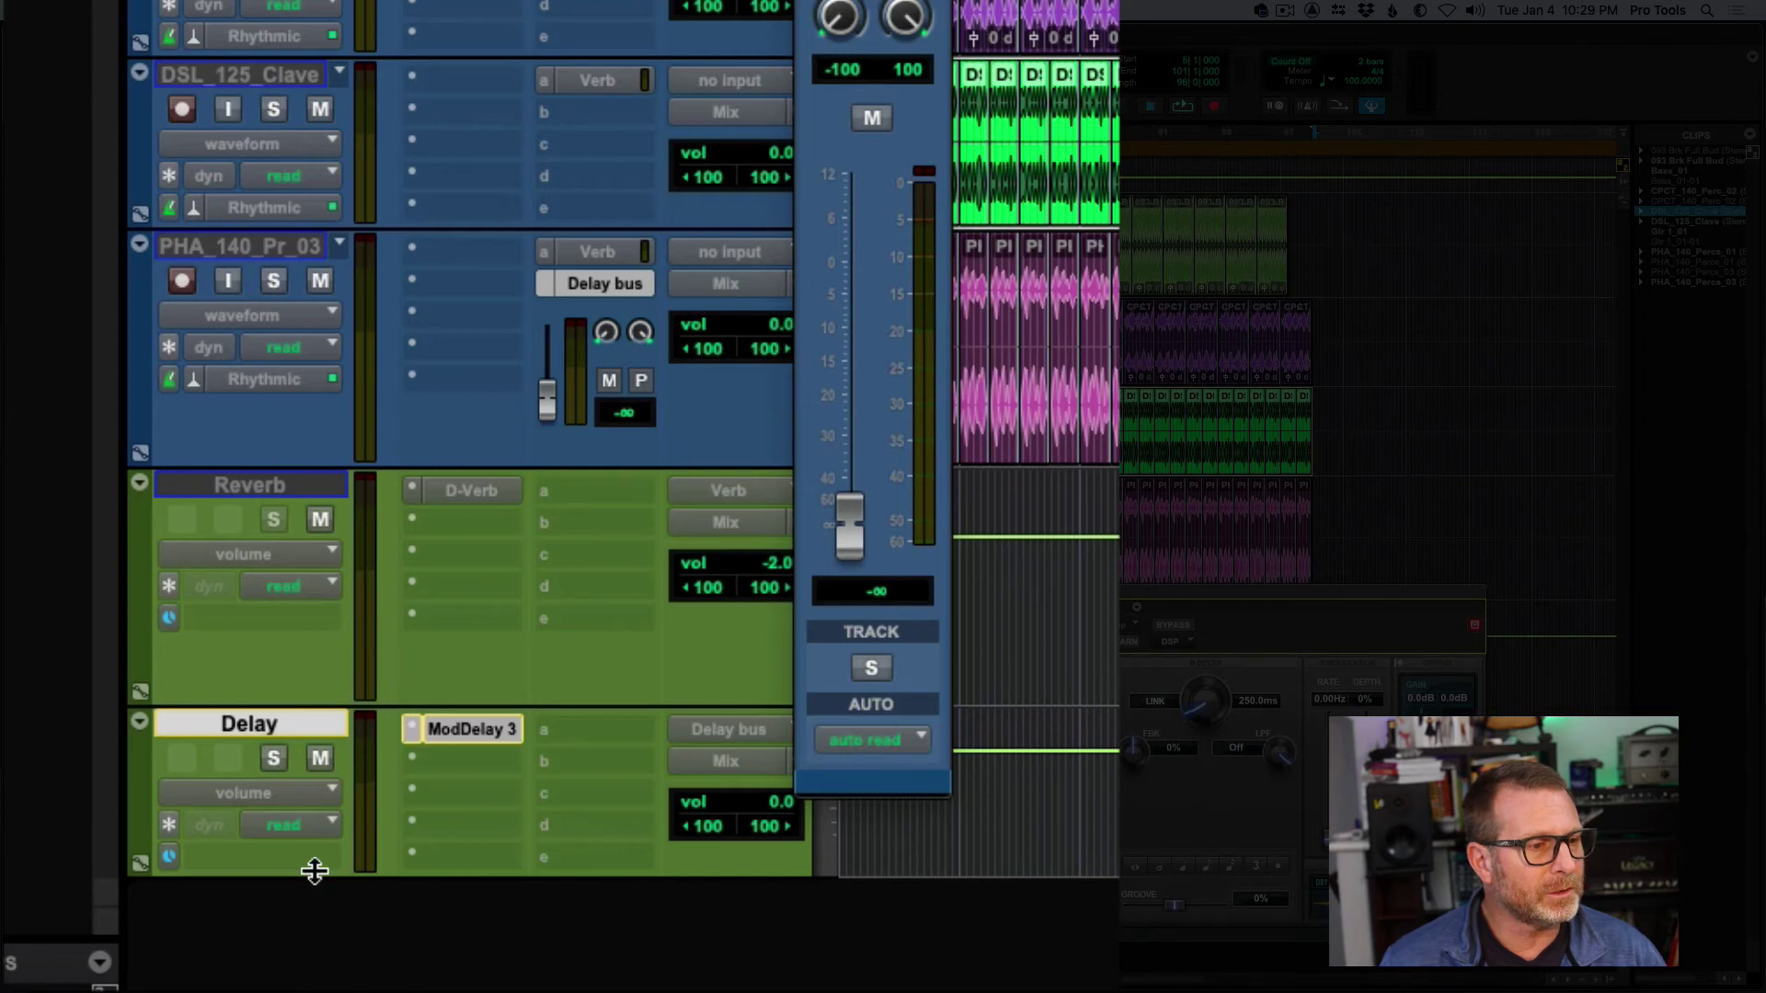
Make the Delay track slightly taller and put it in solo safe mode
left_click_drag(314, 871, 317, 911)
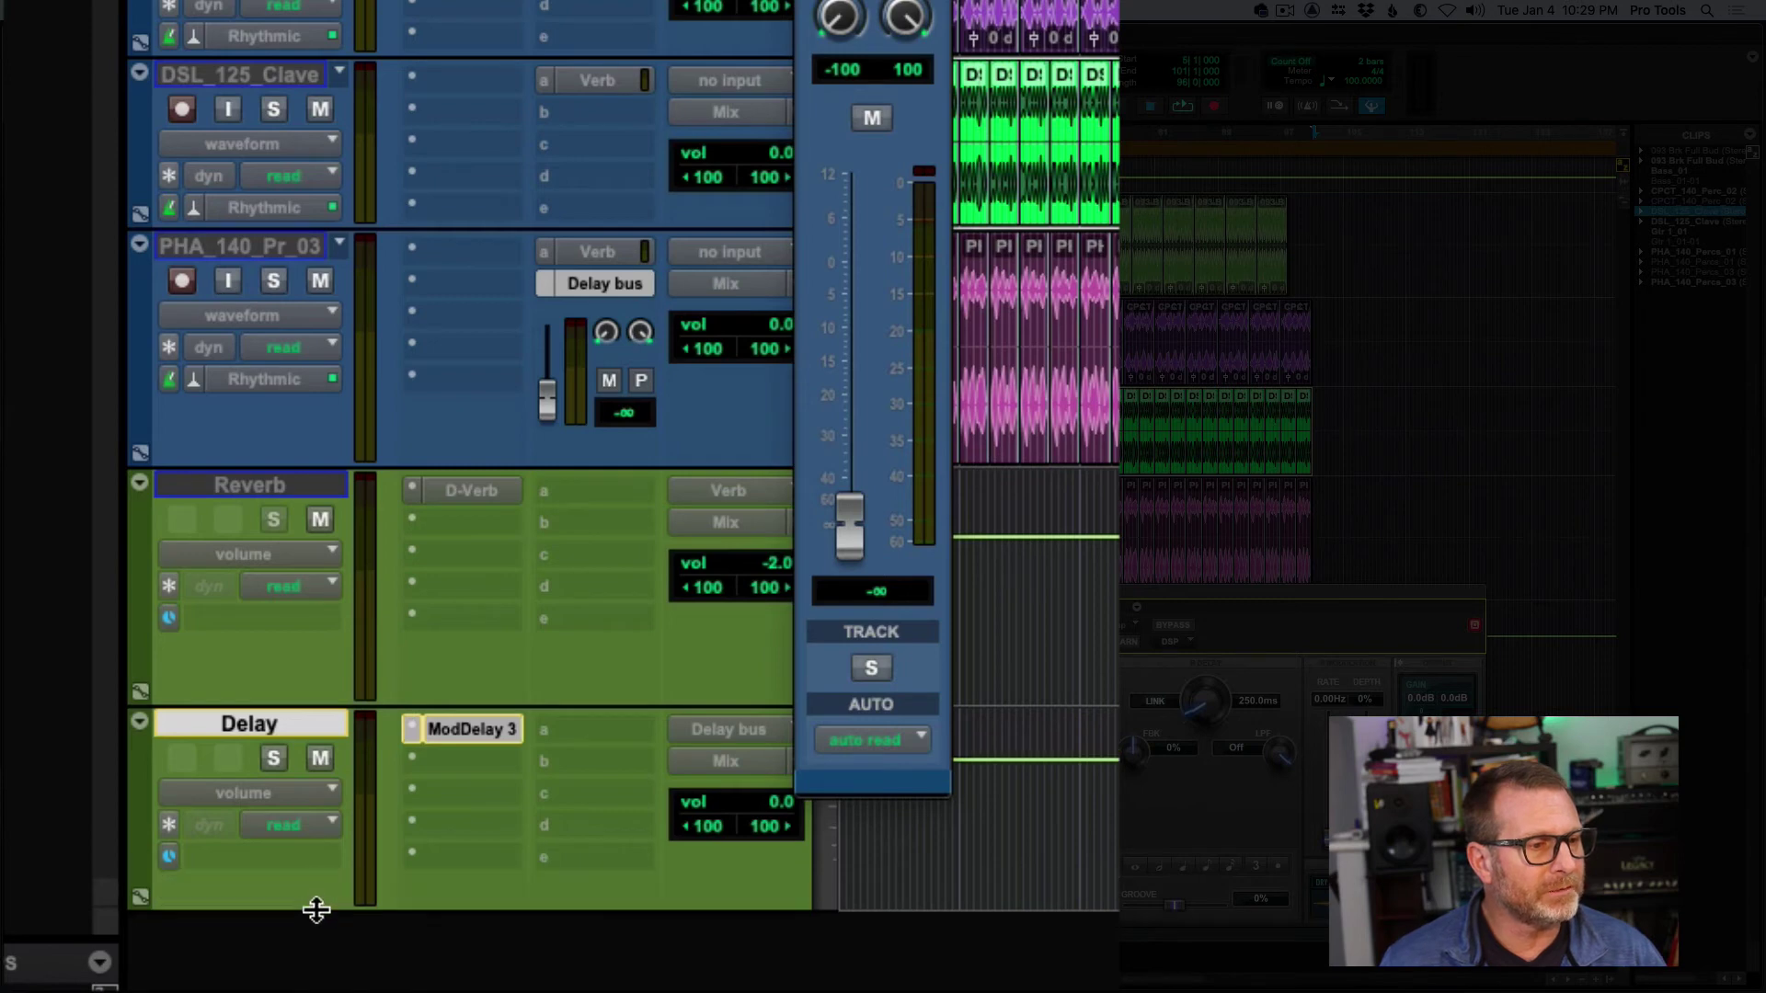
left_click(273, 759, "super")
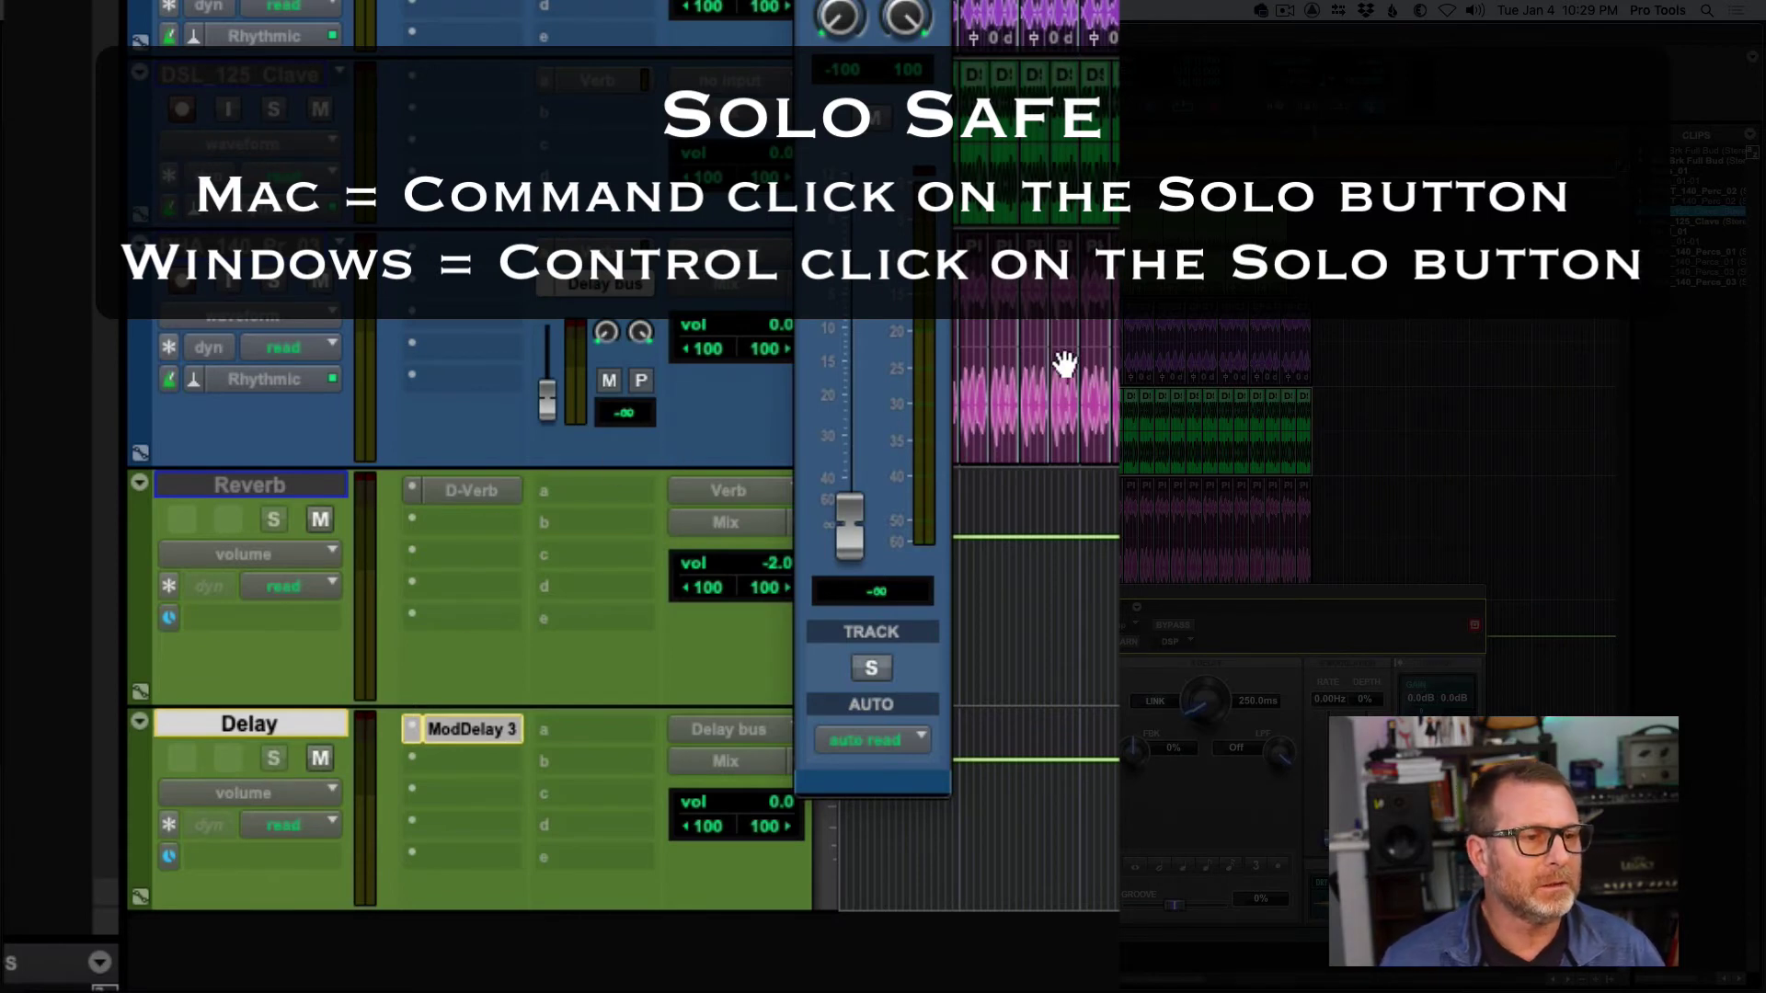
Play the session with the Reverb track muted and raise the Delay bus send on PHA_140_Pr_03 to +3.8 dB
key("space")
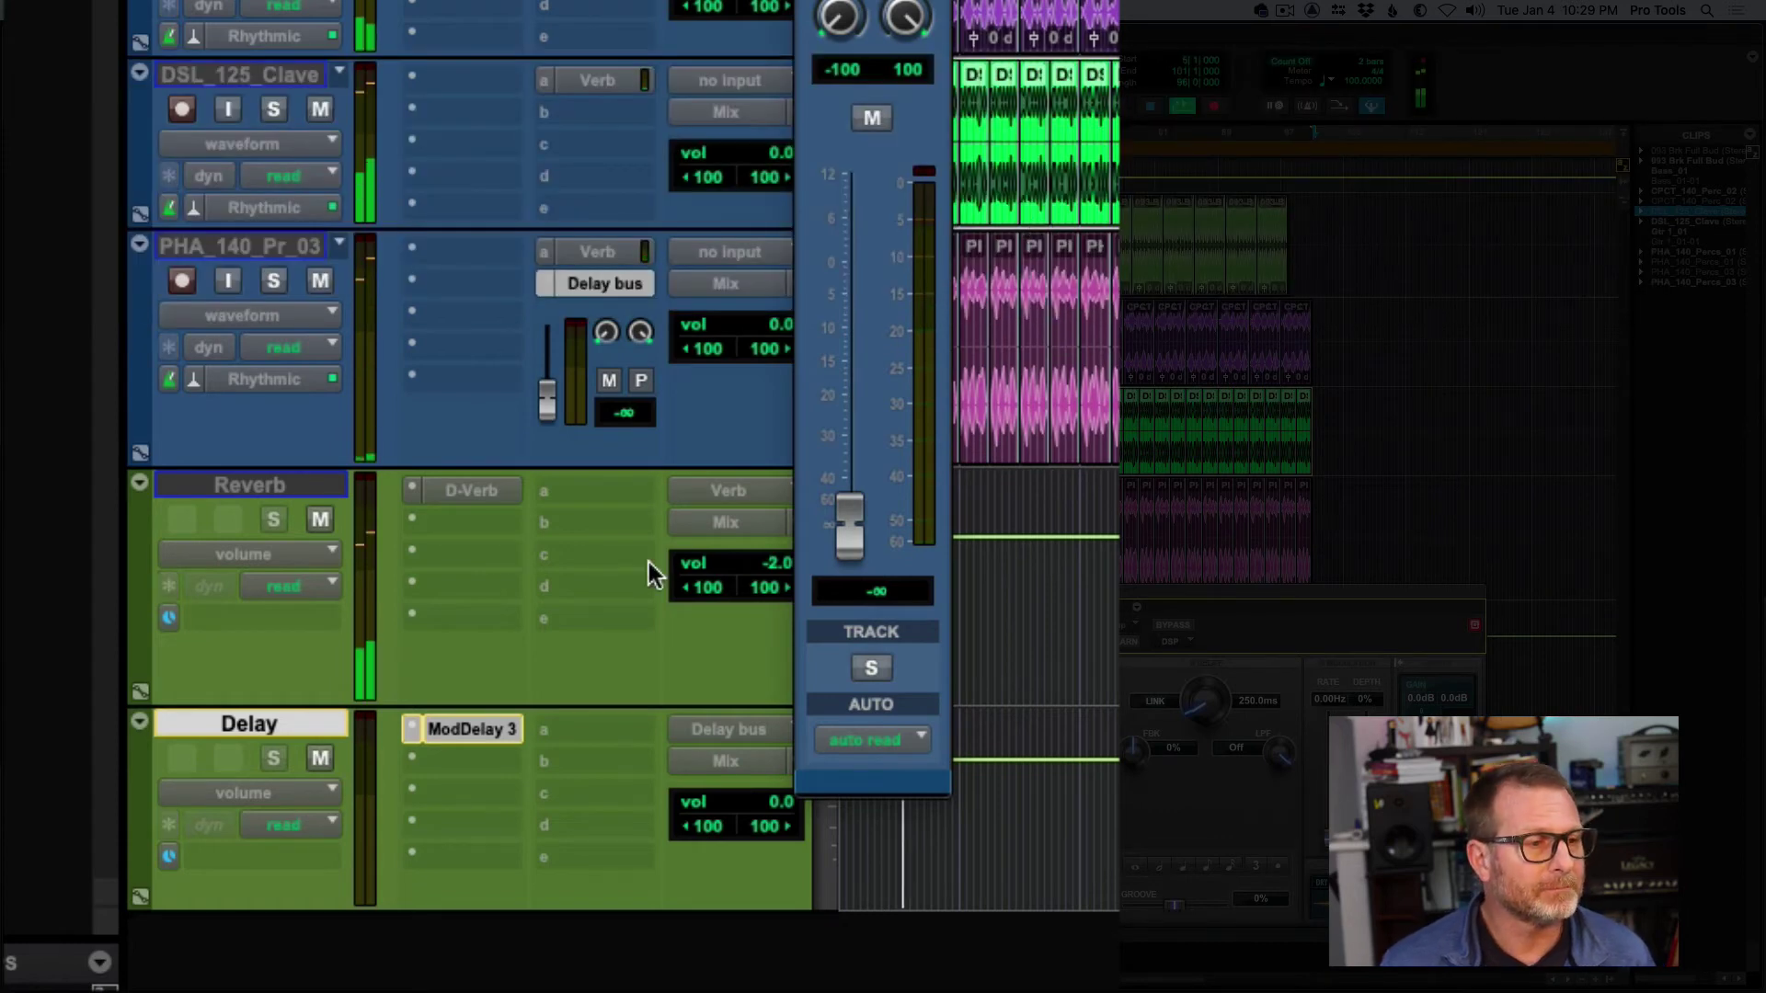
left_click(320, 520)
left_click_drag(547, 401, 539, 343)
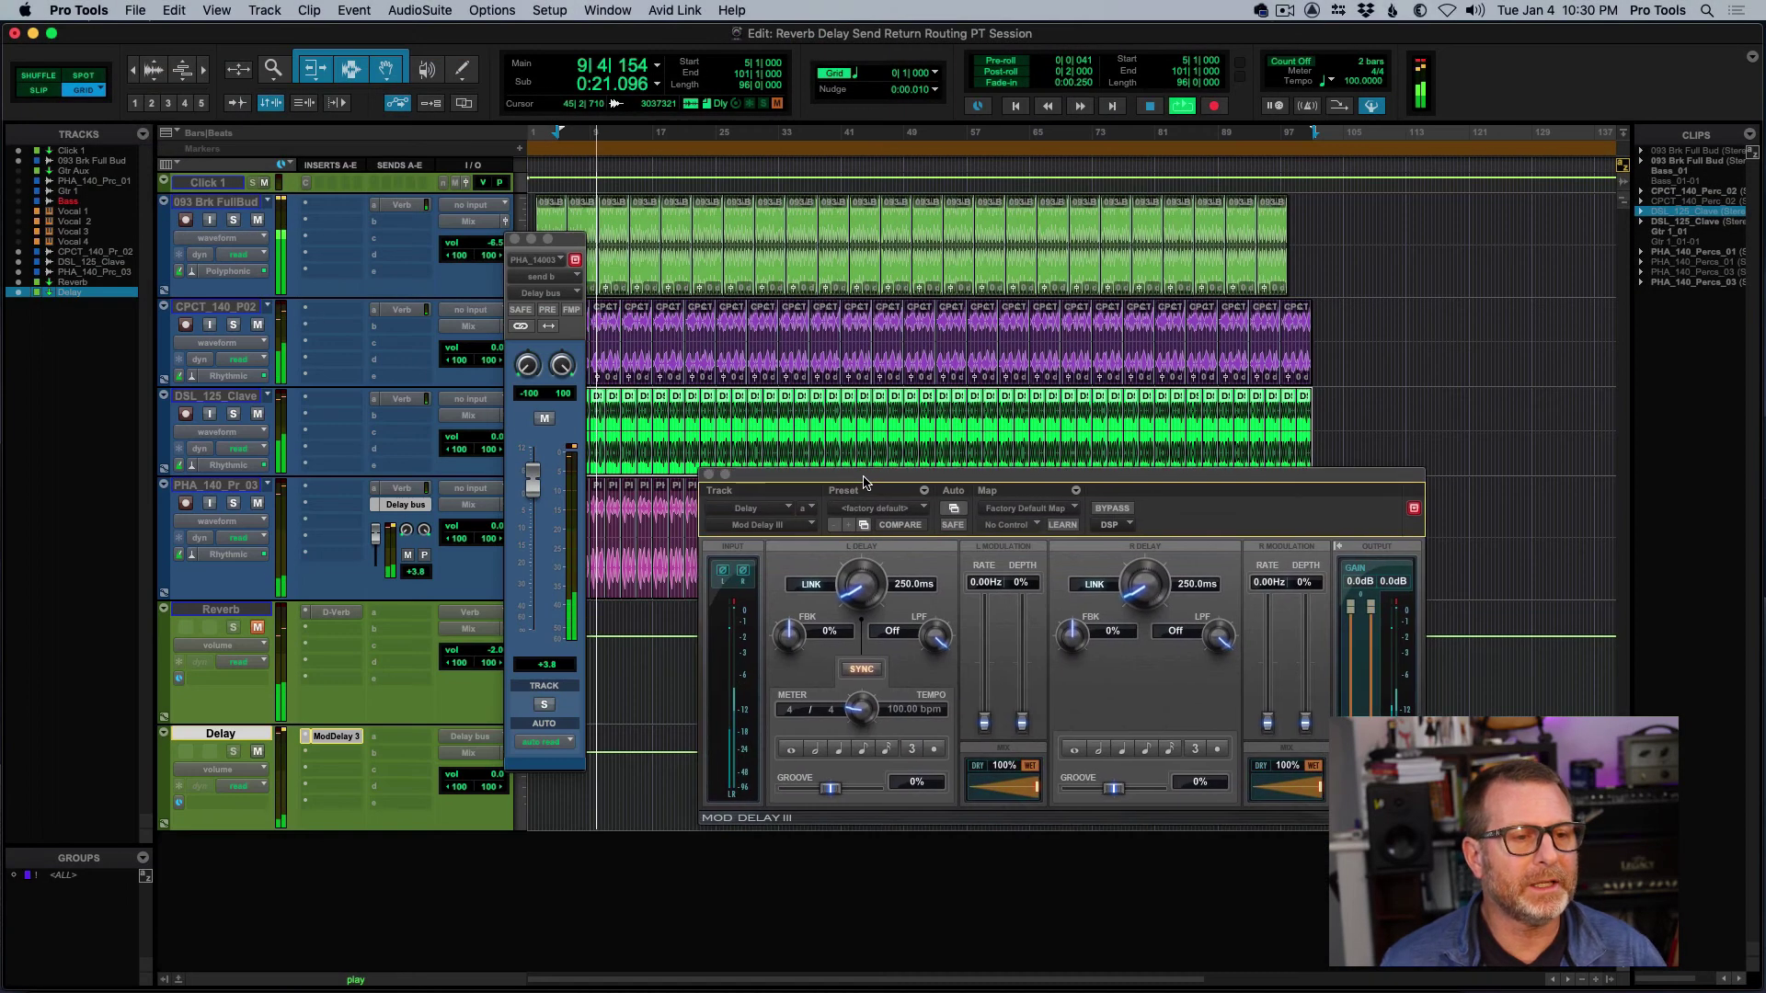
Audition the Slapback Delay and Ice Flanger presets in Mod Delay III during playback
left_click(879, 508)
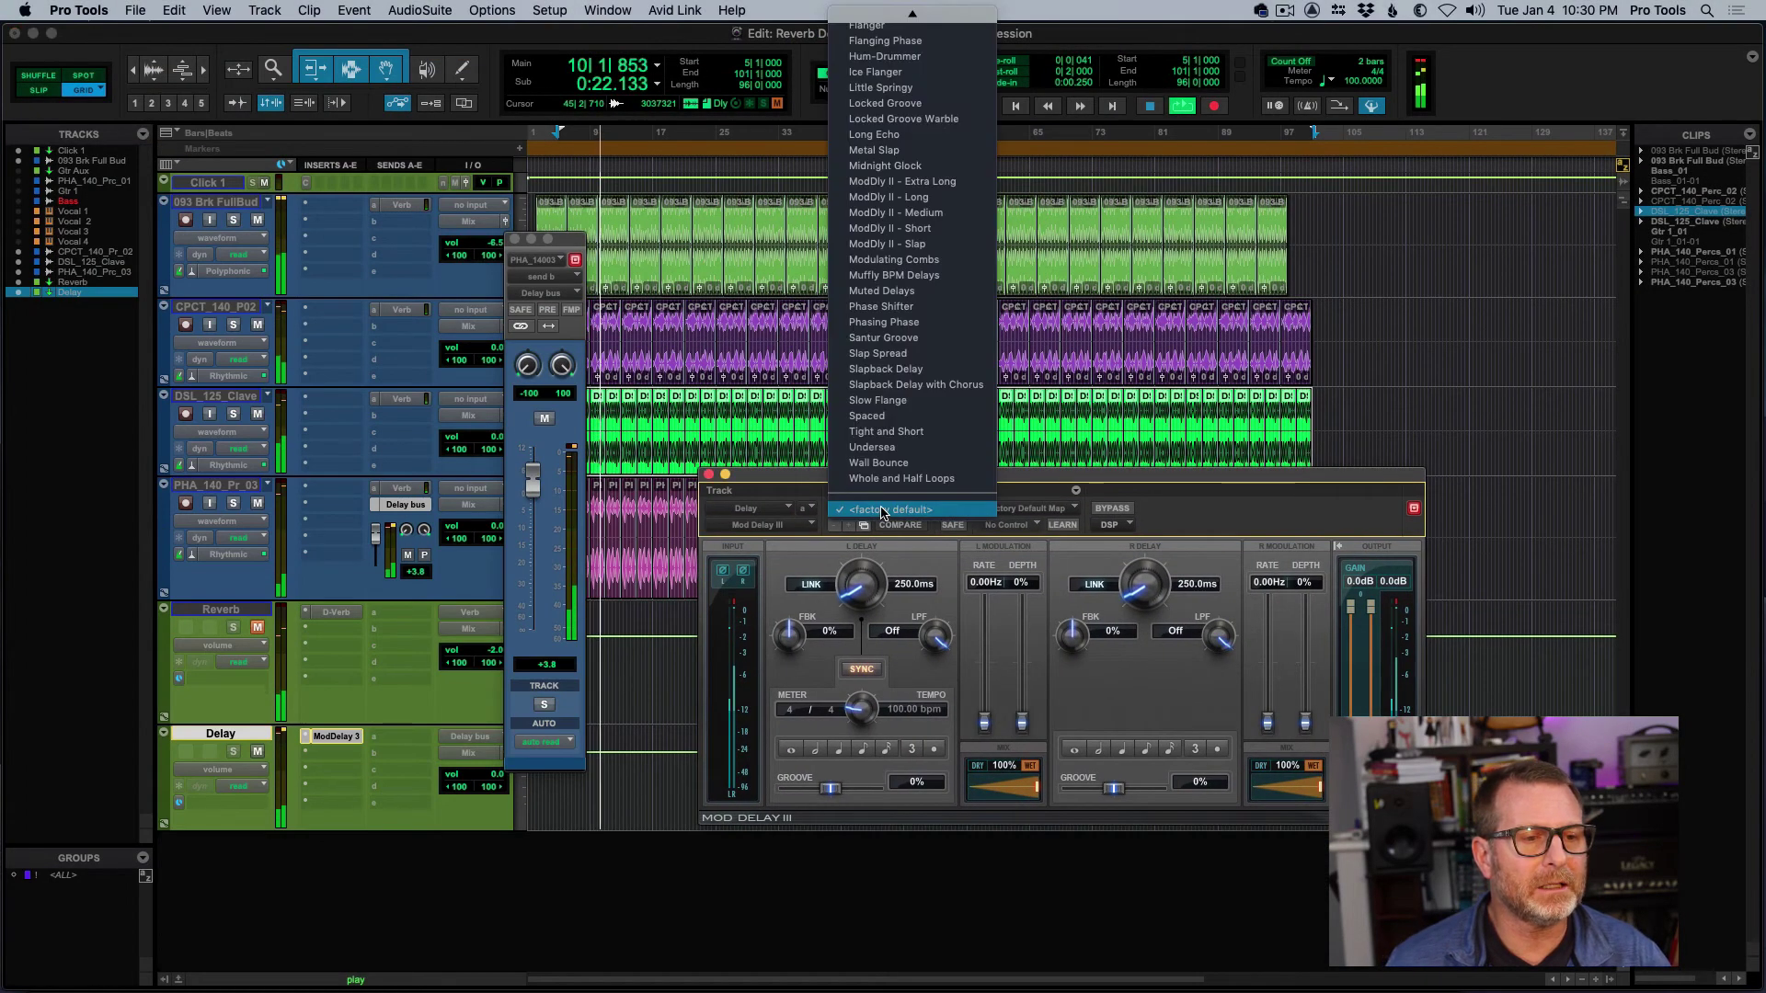
left_click(906, 371)
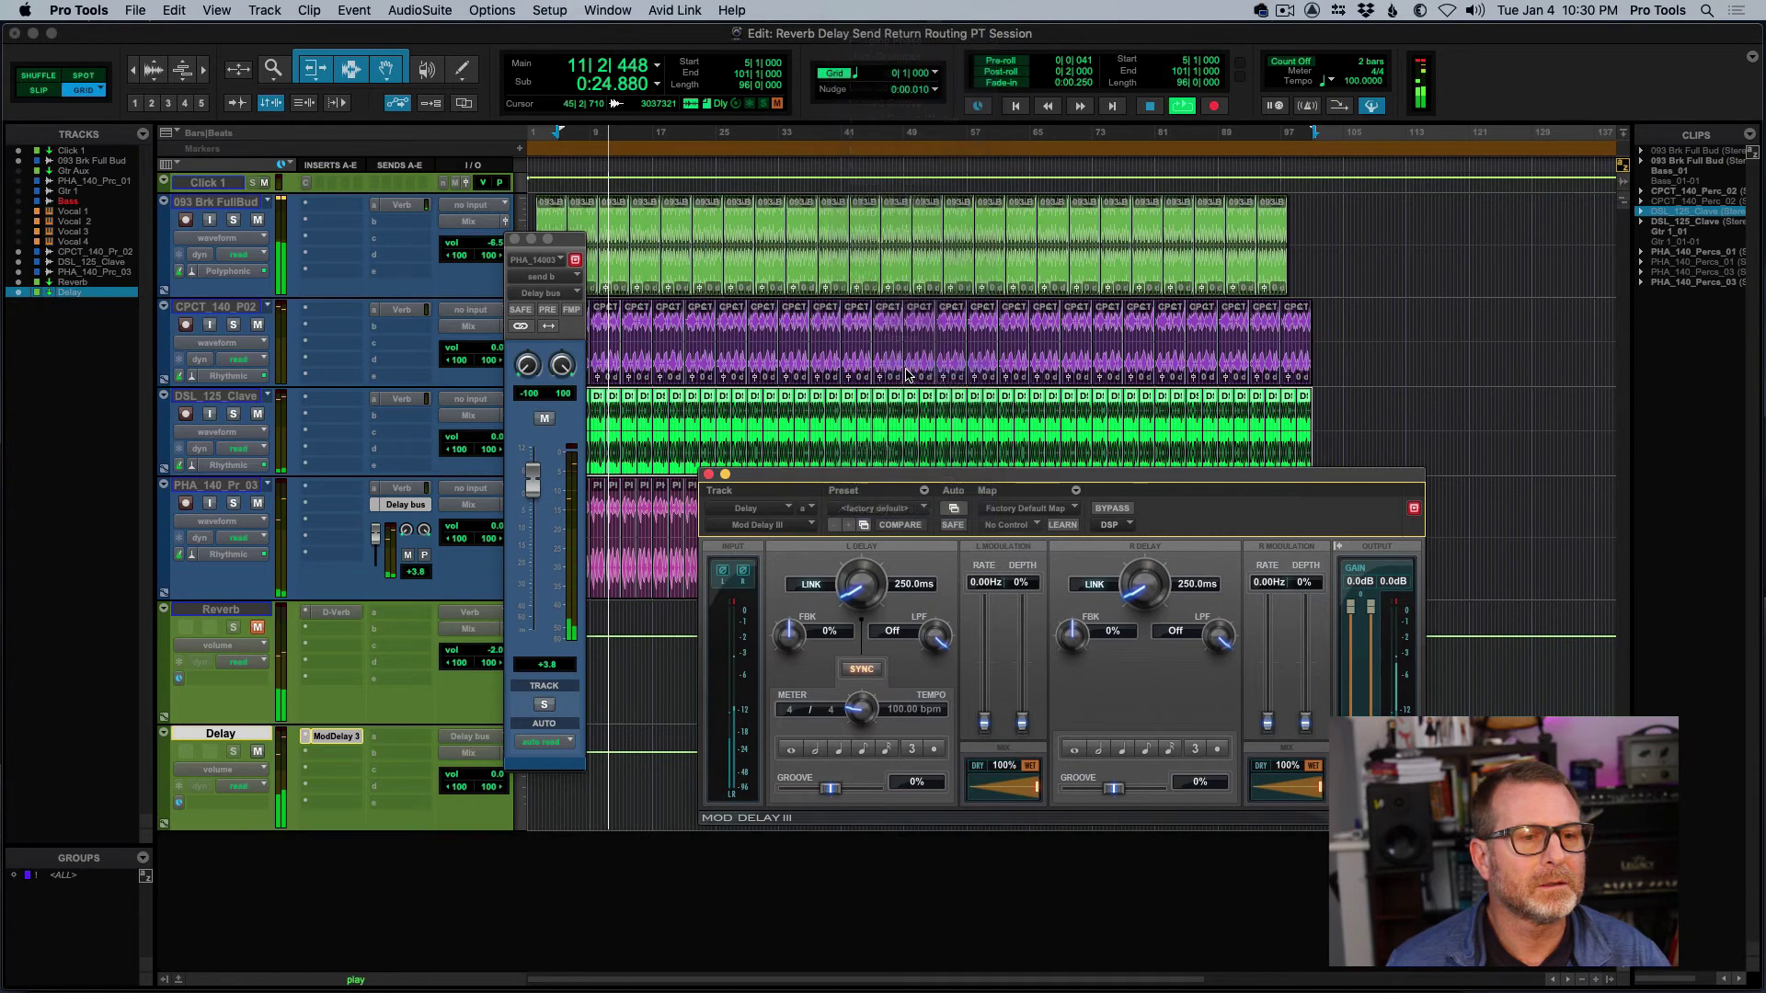
left_click(894, 509)
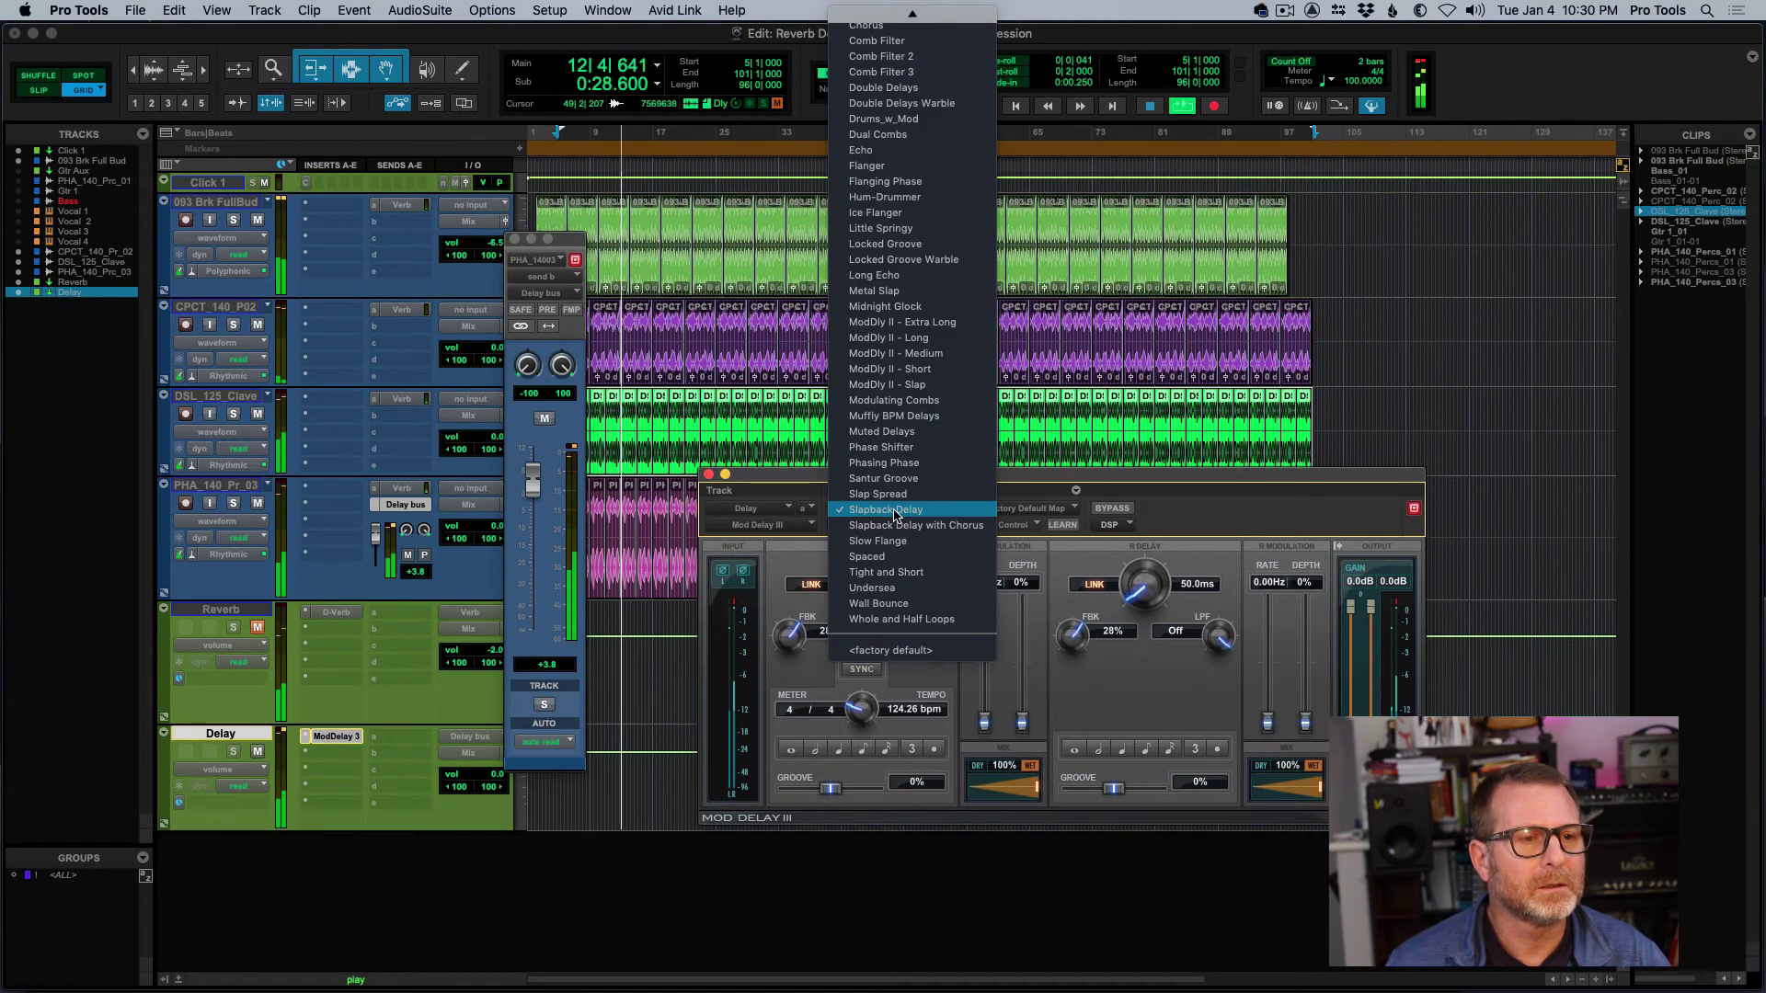
left_click(874, 213)
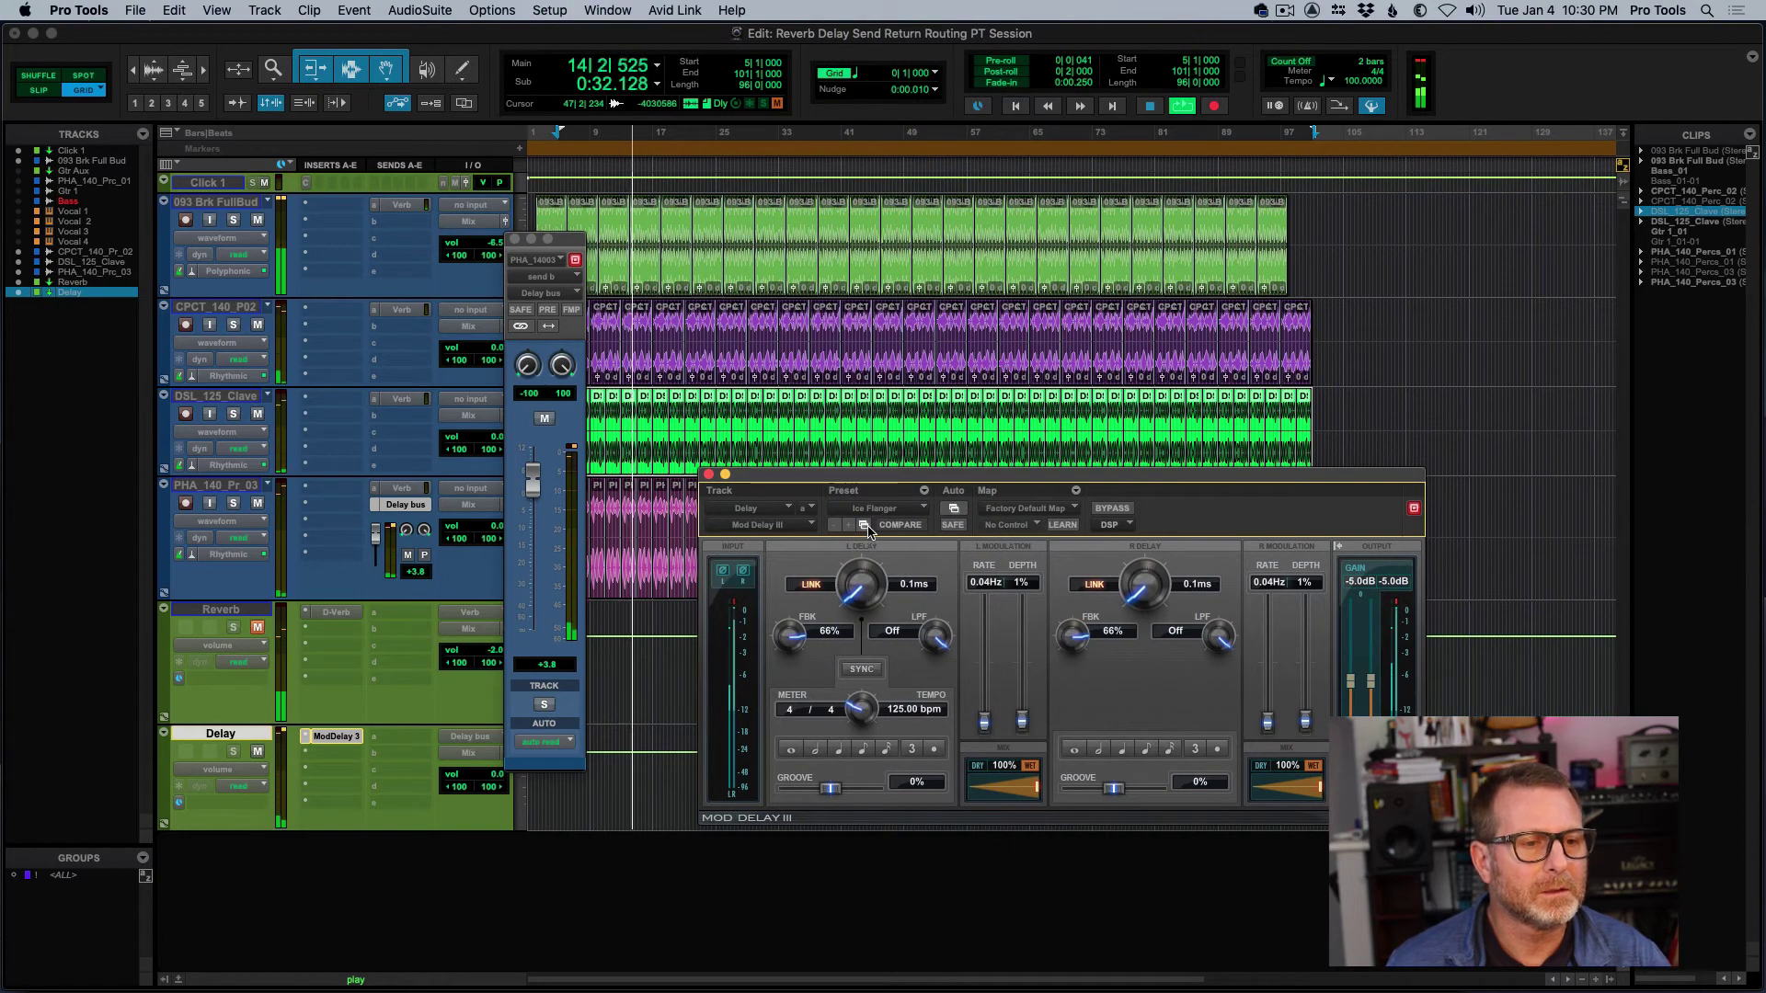
Browse the Mod Delay III root settings during playback and load the ModDly II - Short preset
left_click(865, 525)
key("Up")
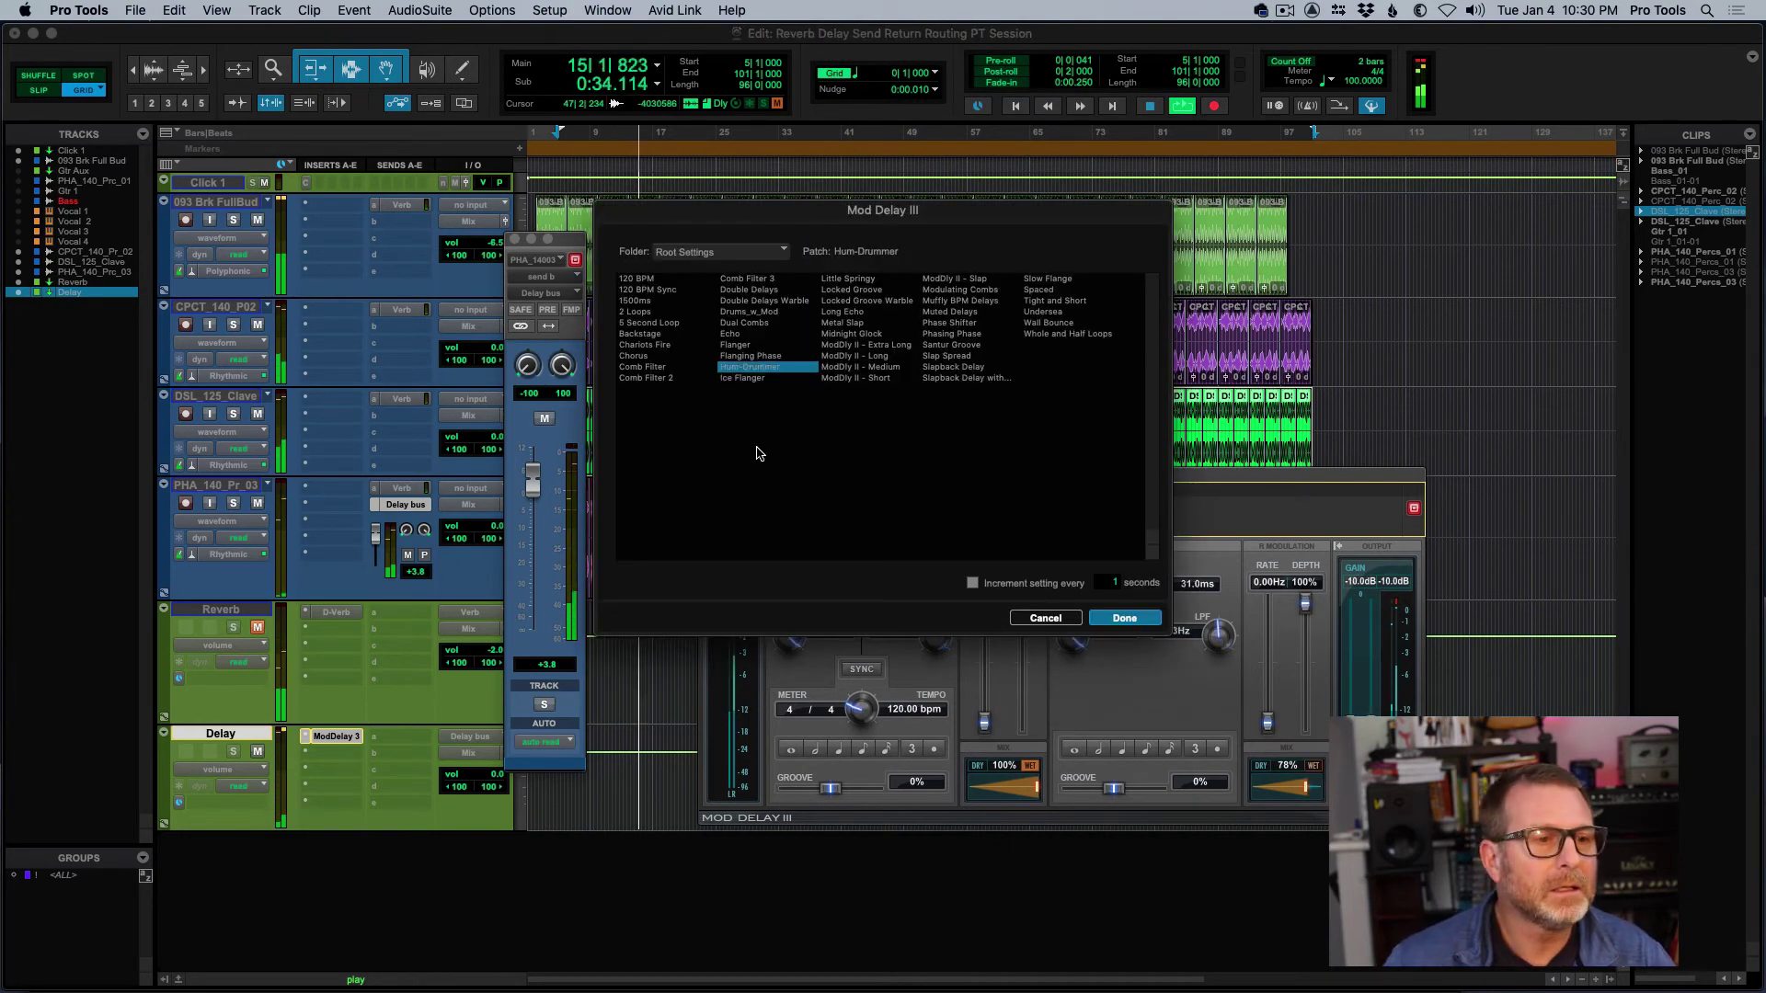
key("Right")
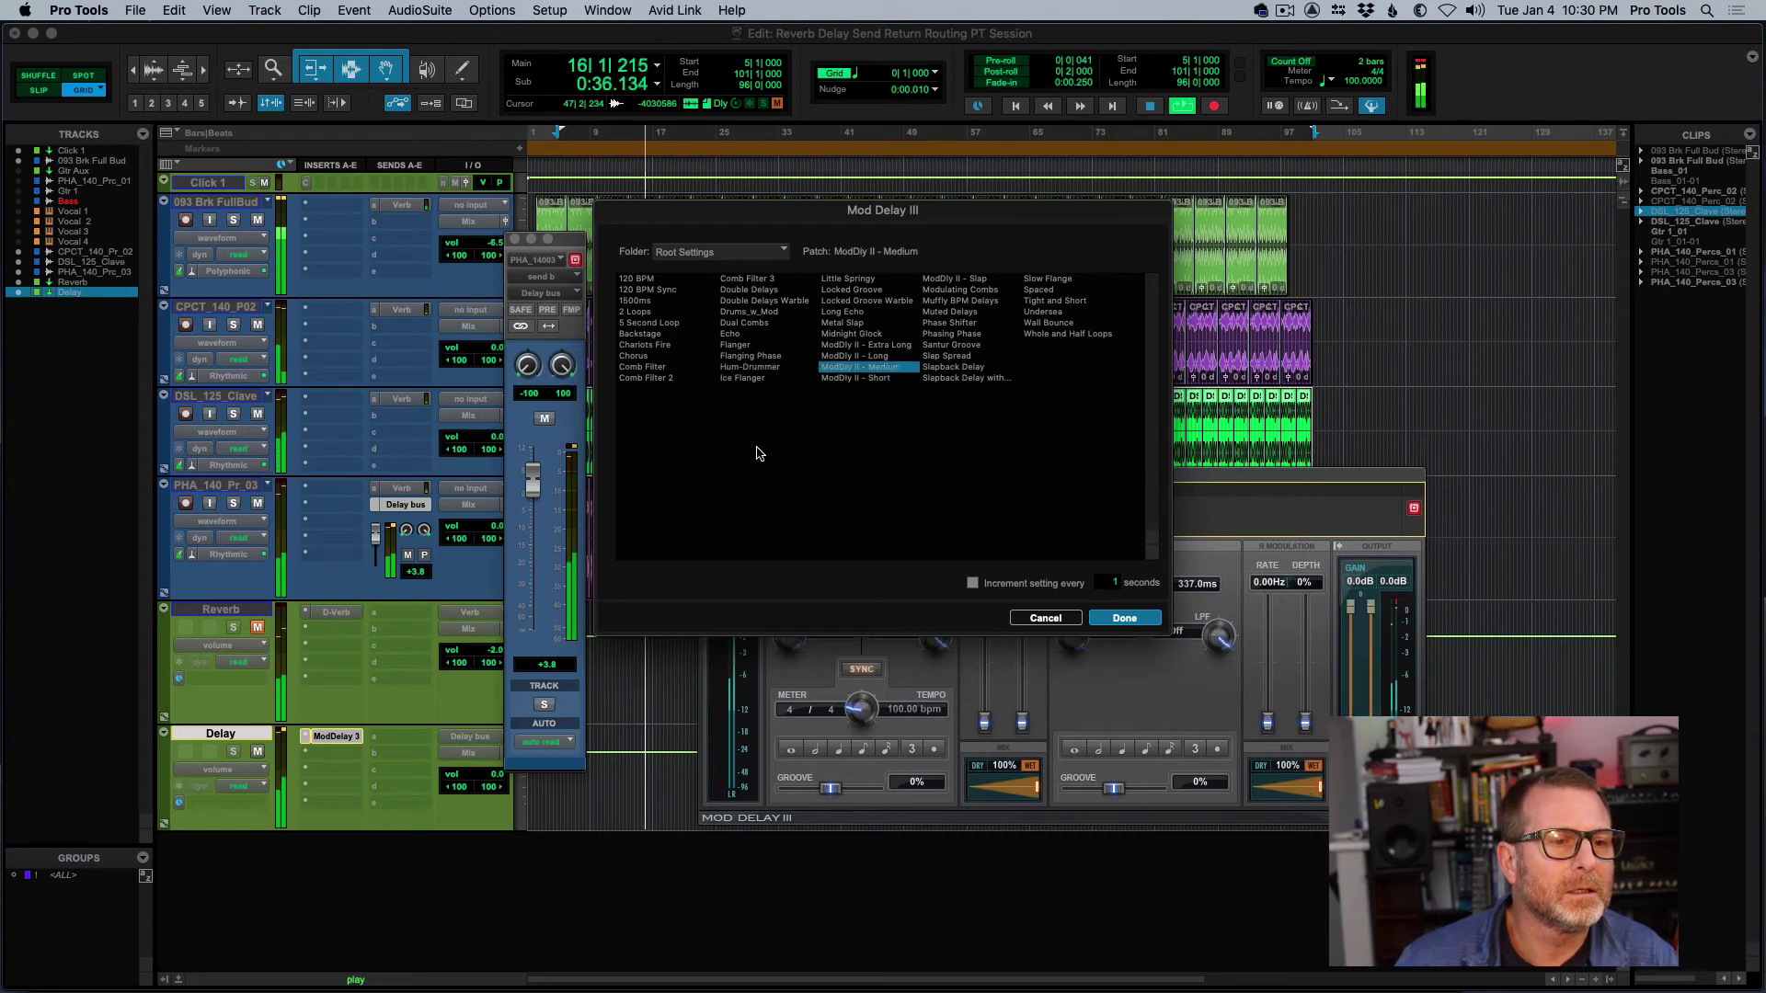
key("Down")
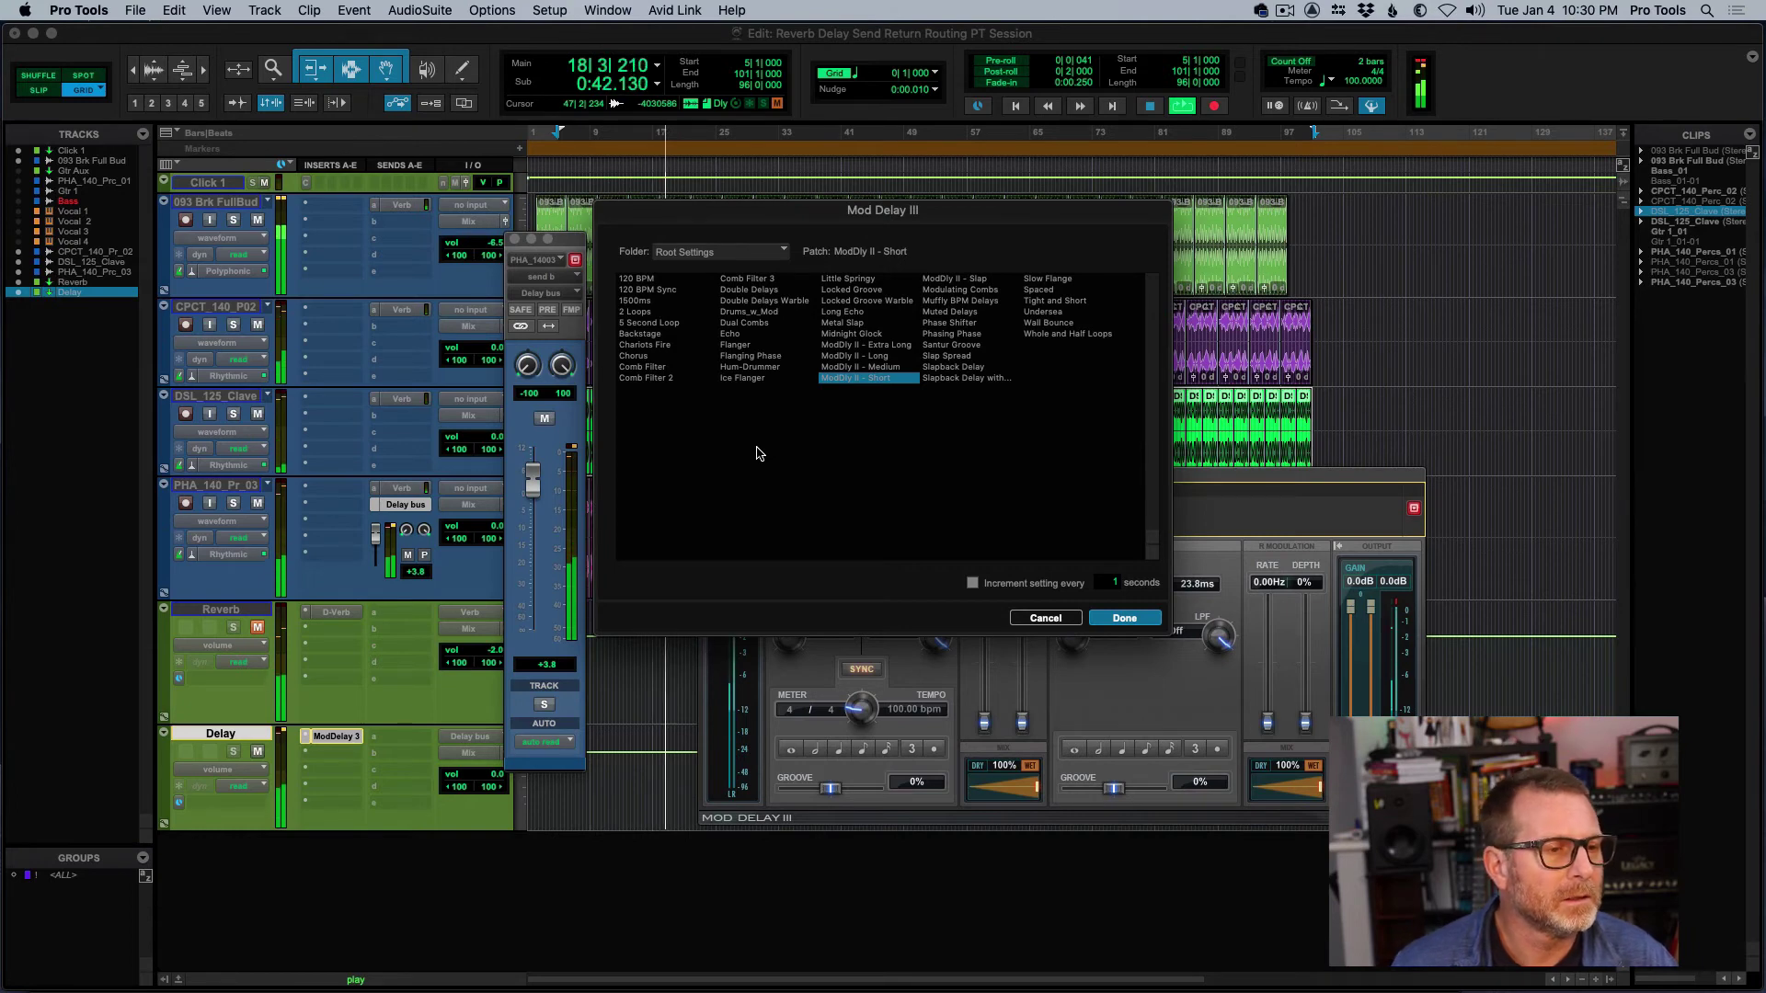
left_click(1123, 620)
Lower the Delay bus send on PHA_140_Pr_03 to -11.2 dB for comparison and raise it to +0.3 dB
left_click_drag(378, 538, 377, 544)
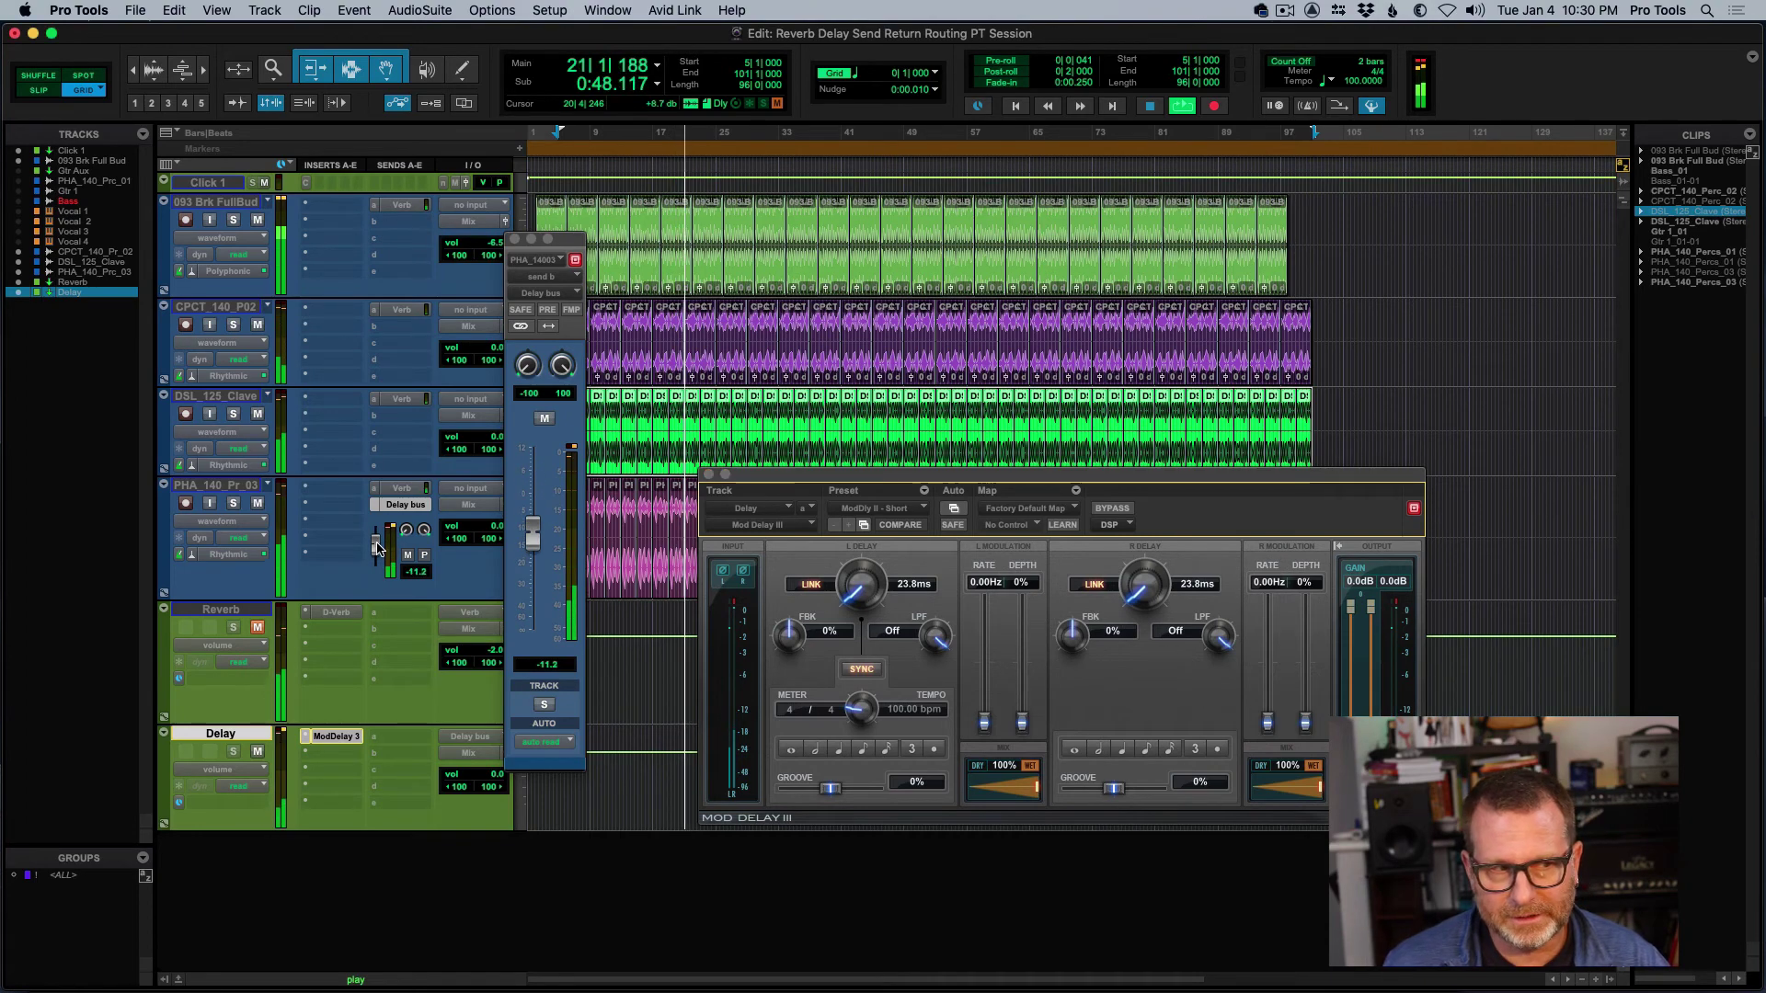
left_click_drag(377, 547, 377, 528)
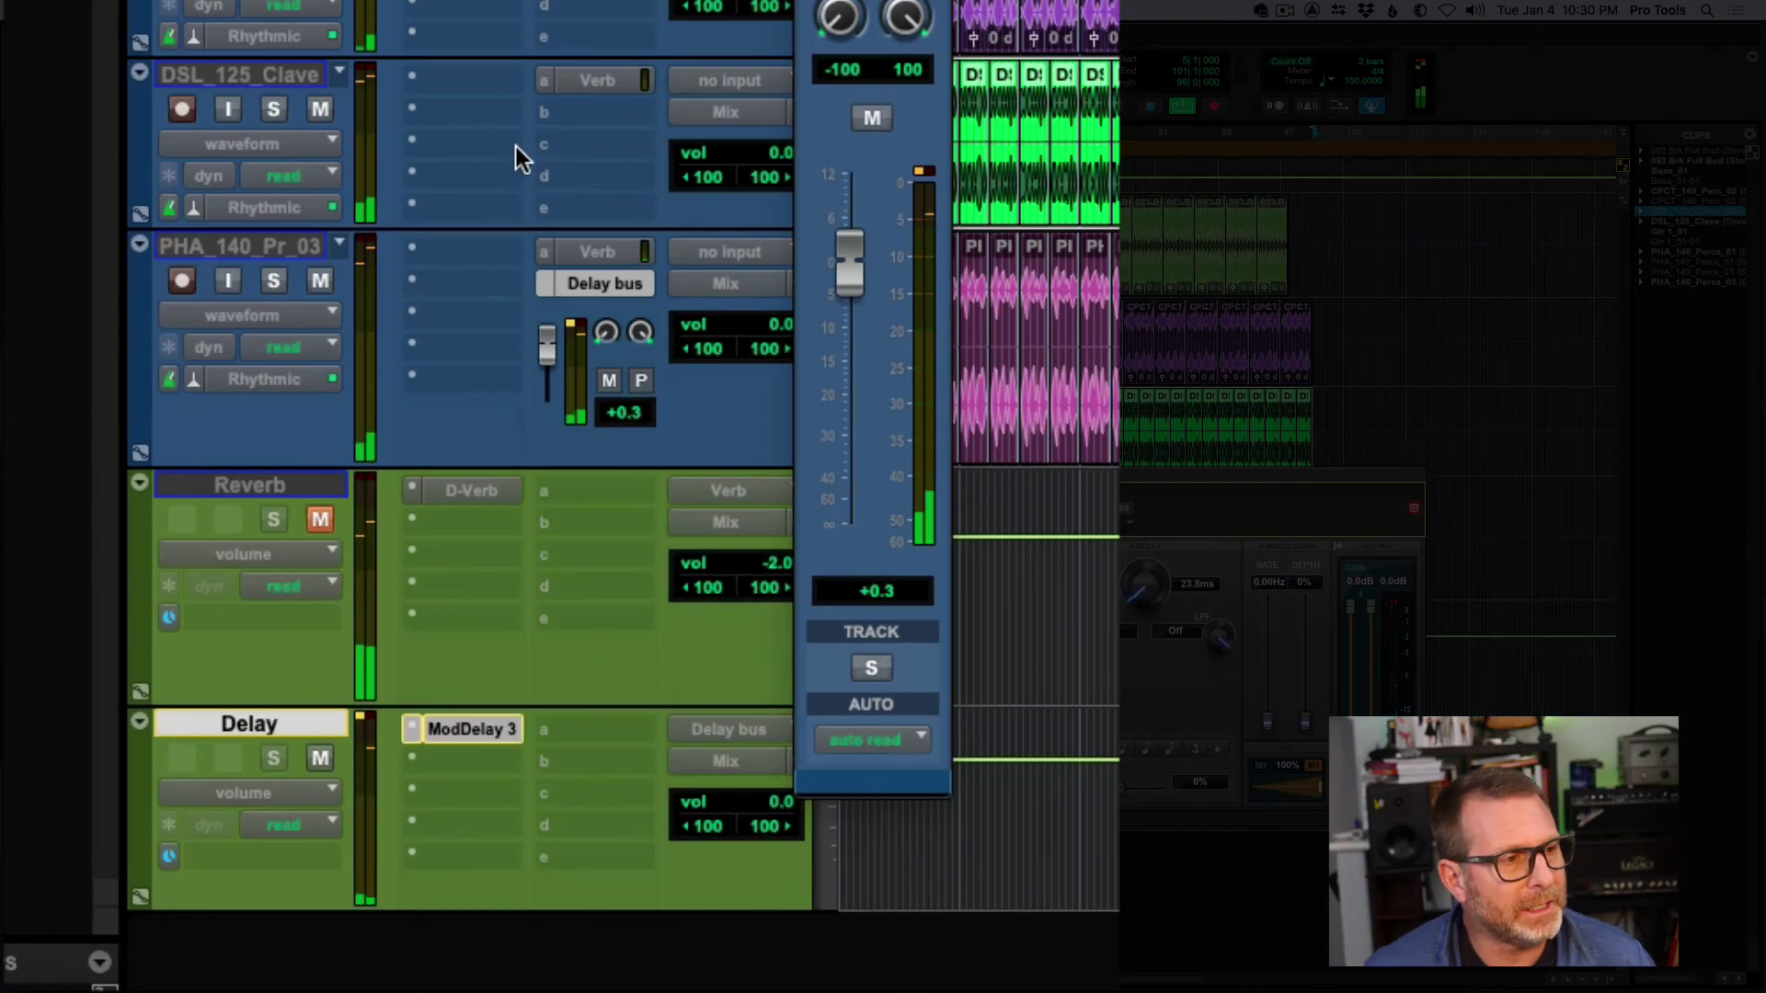
Assign the second send of DSL_125_Clave to the stereo Delay bus
left_click(546, 112)
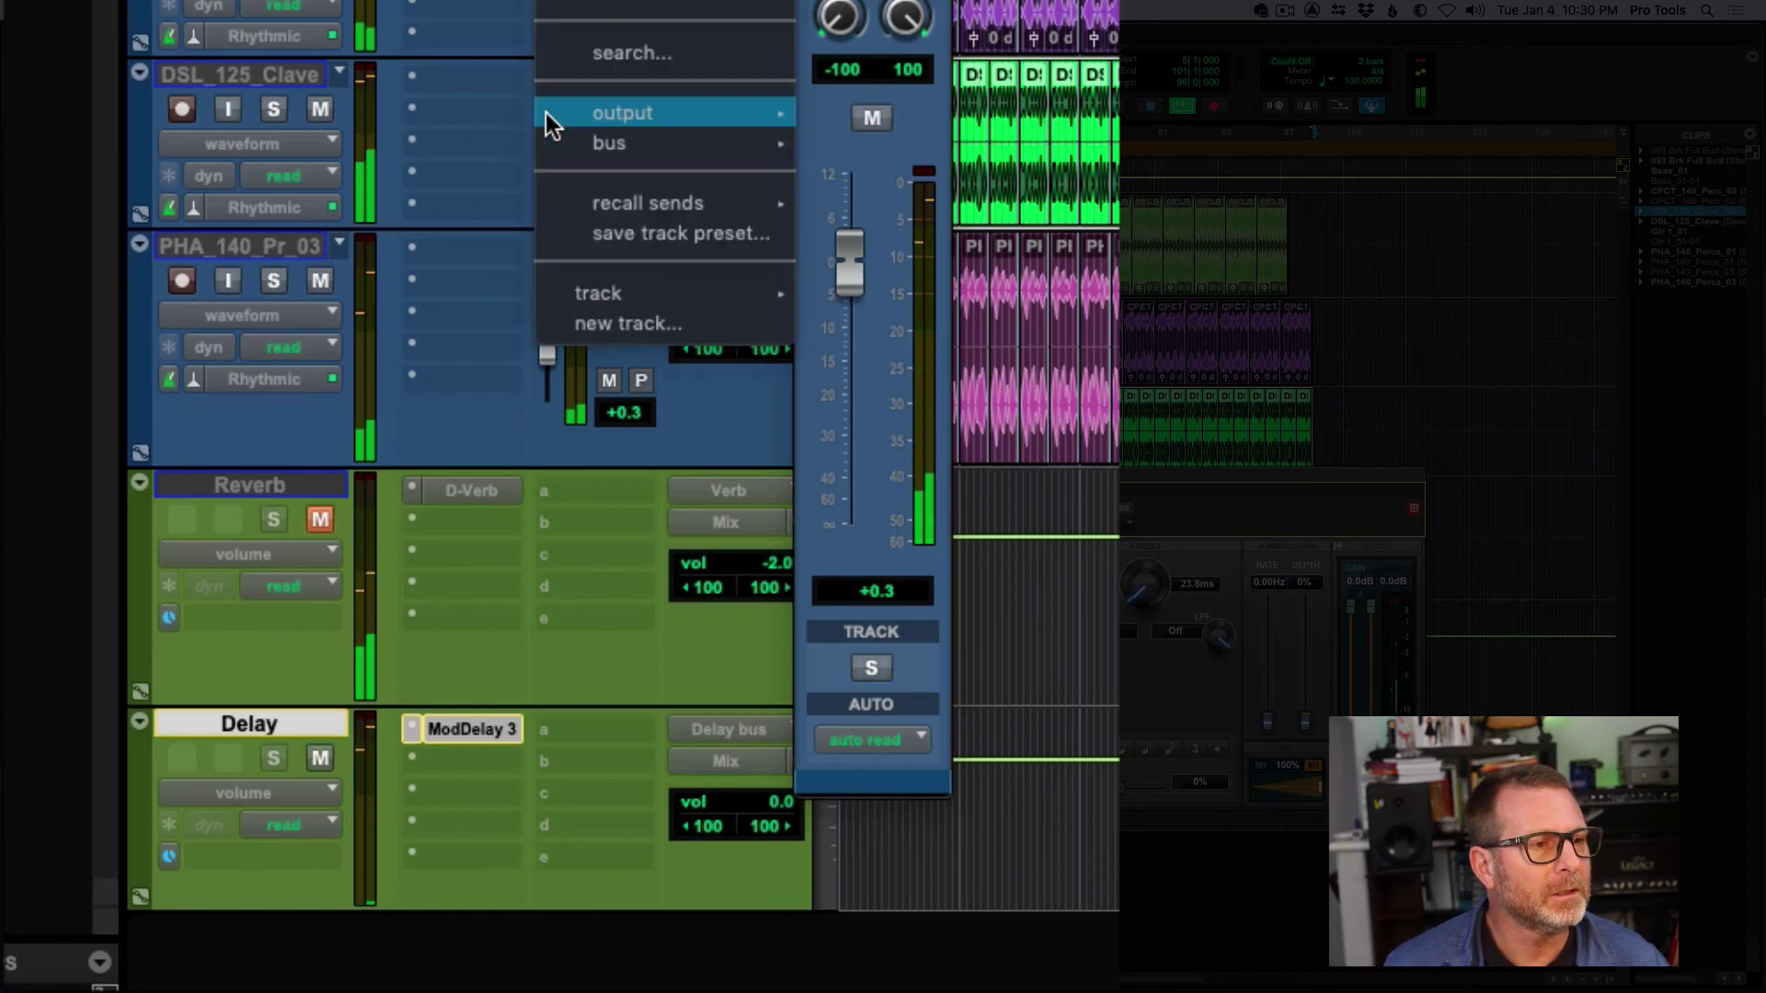
mouse_move(605, 146)
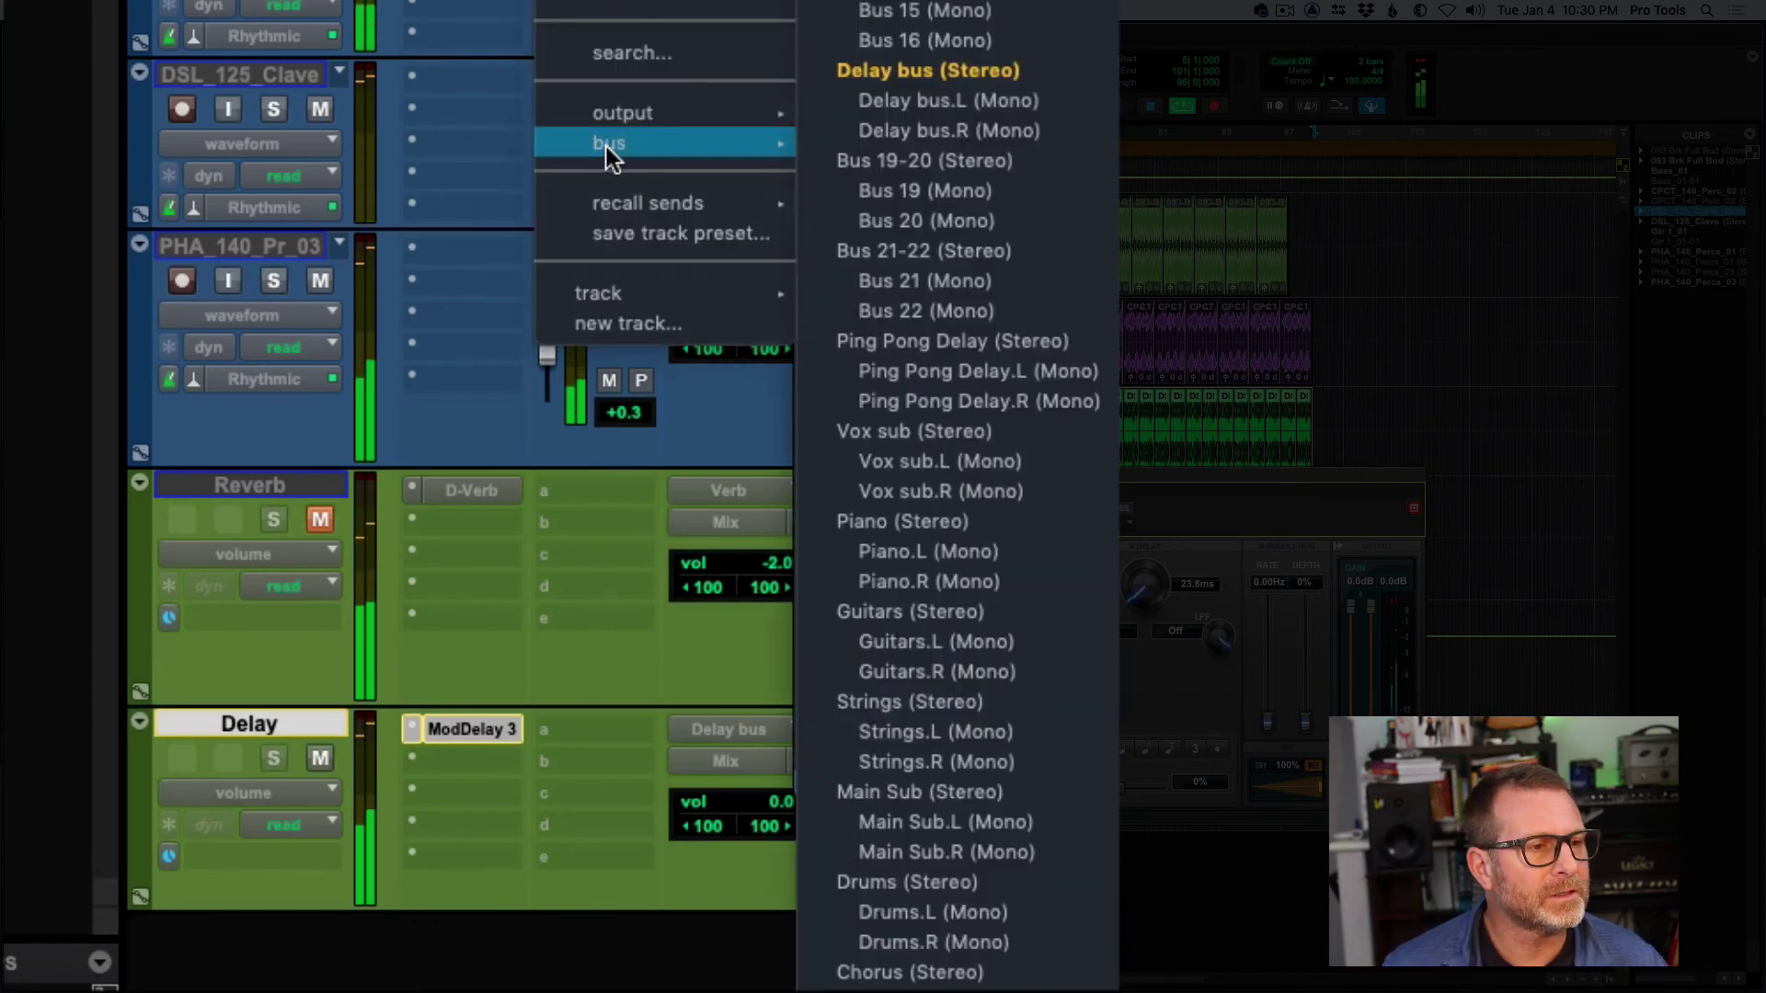
left_click(888, 68)
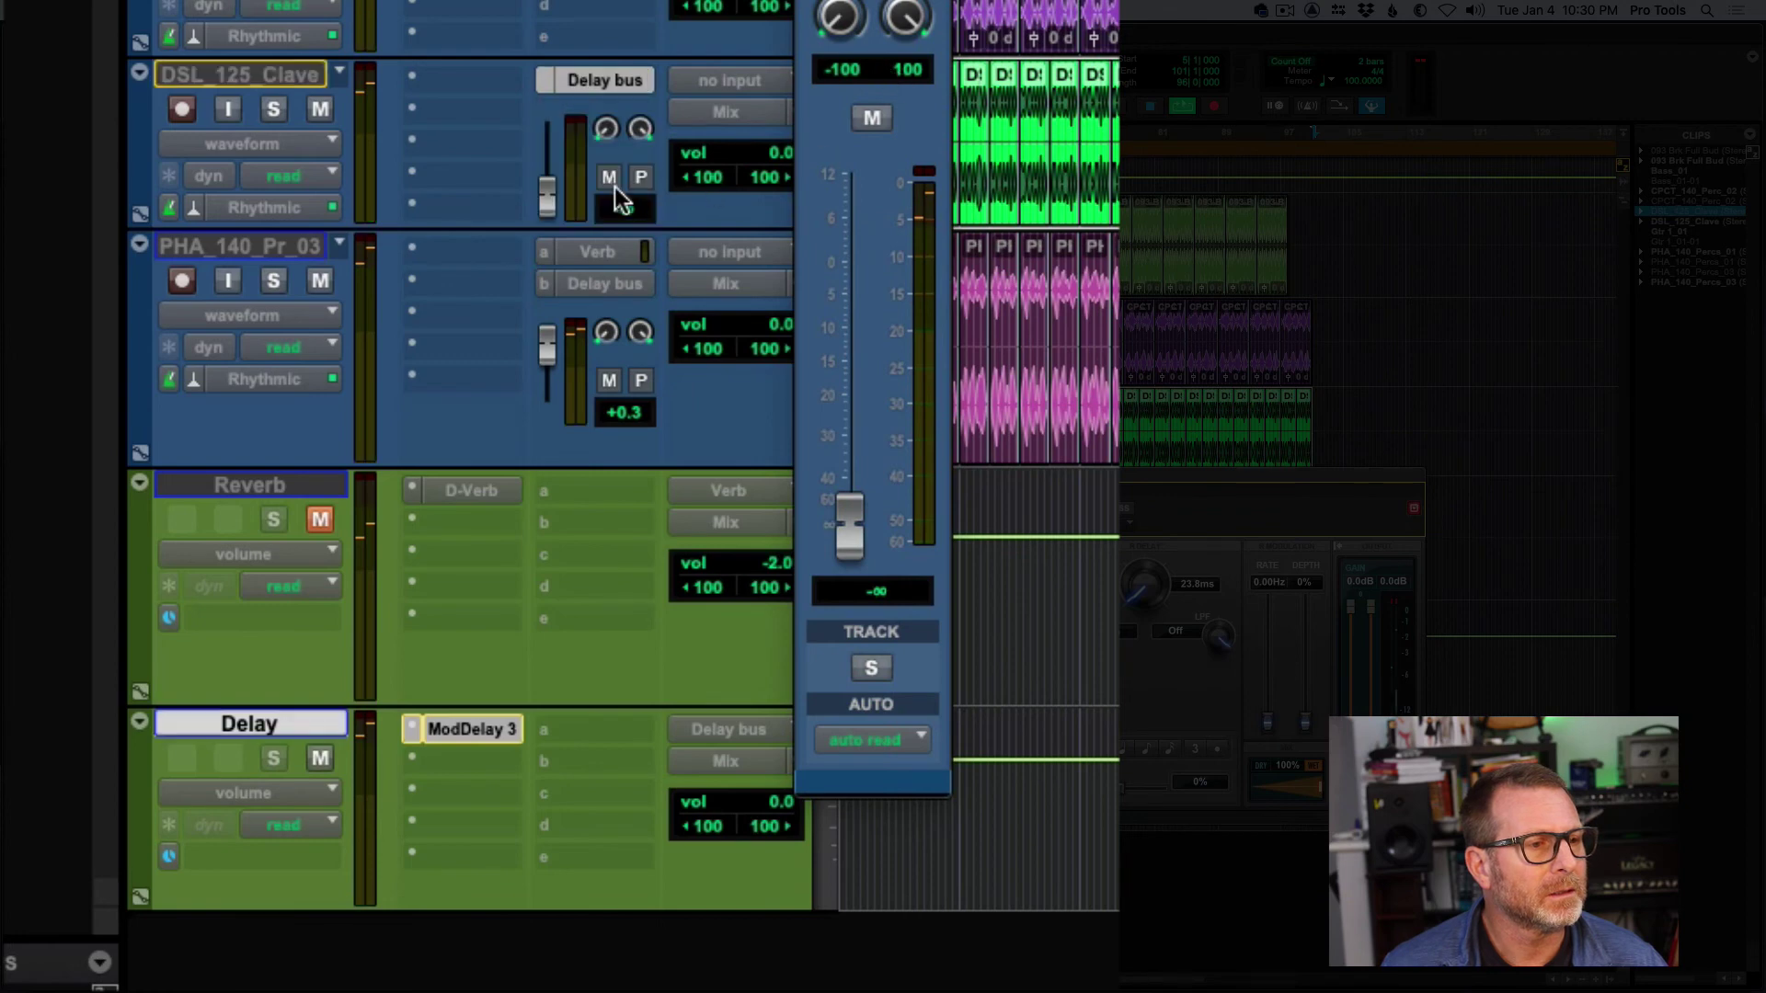
Solo DSL_125_Clave and raise its Delay bus send to +5.0 dB
left_click_drag(546, 215, 544, 182)
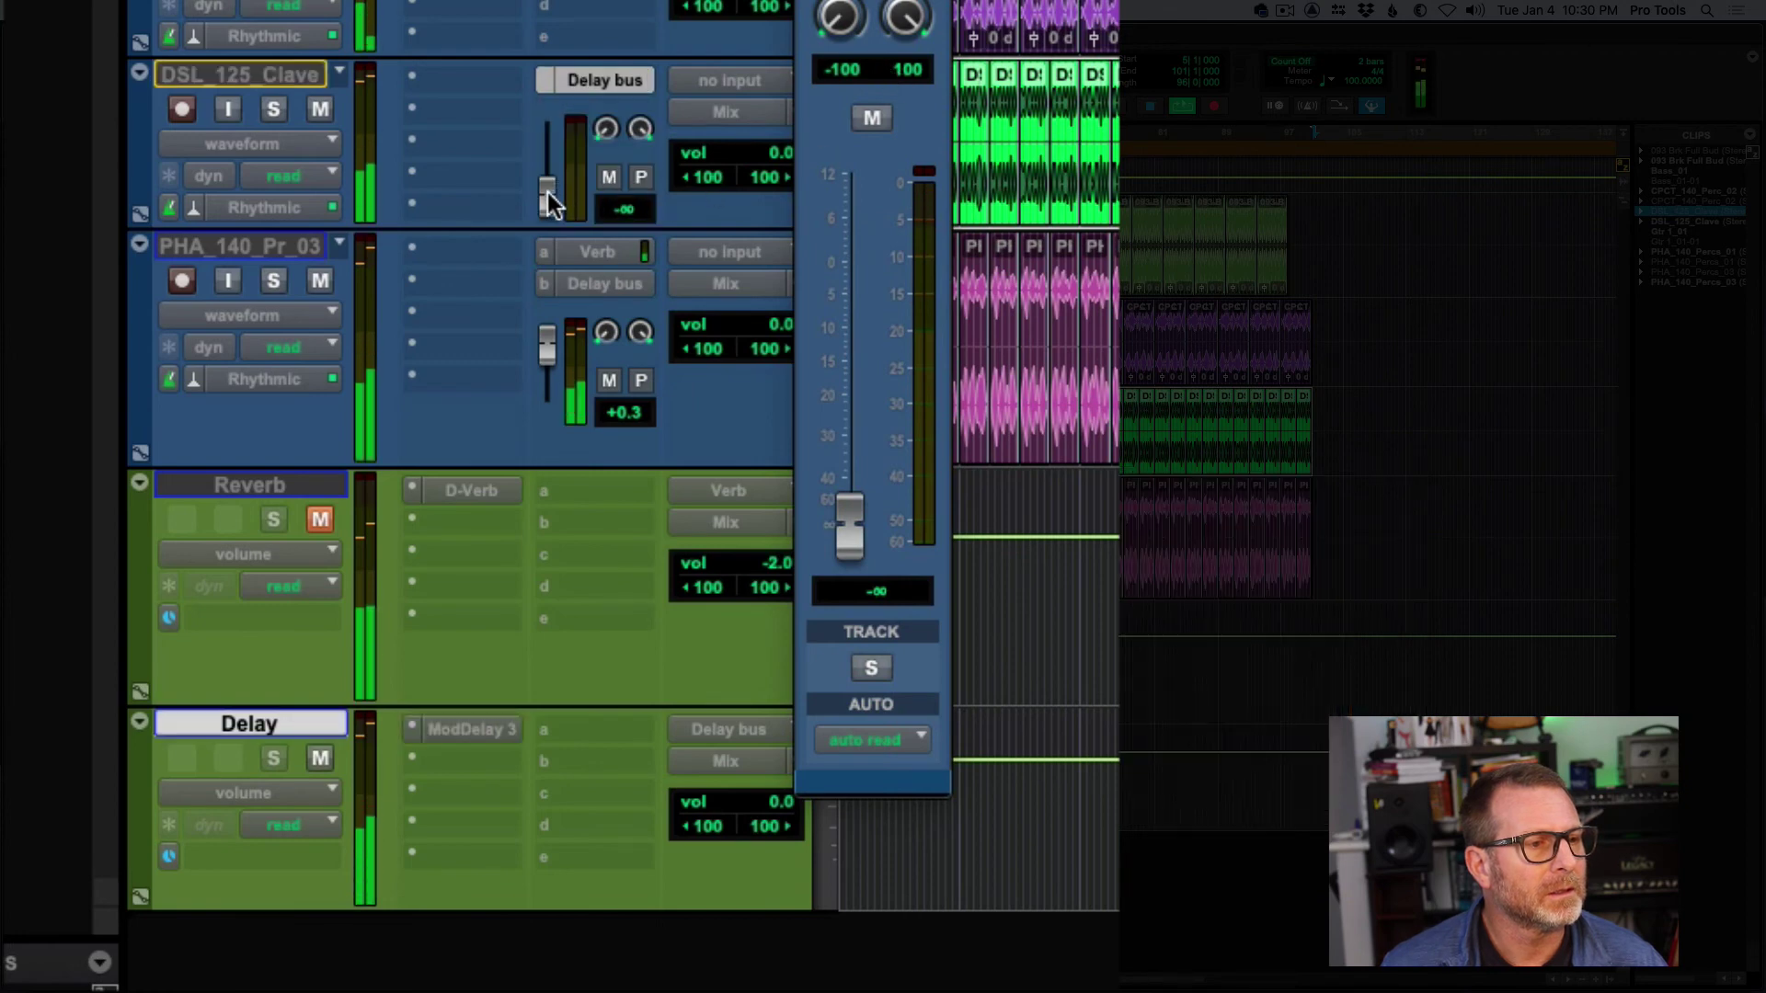
left_click(273, 109)
left_click_drag(555, 195, 543, 135)
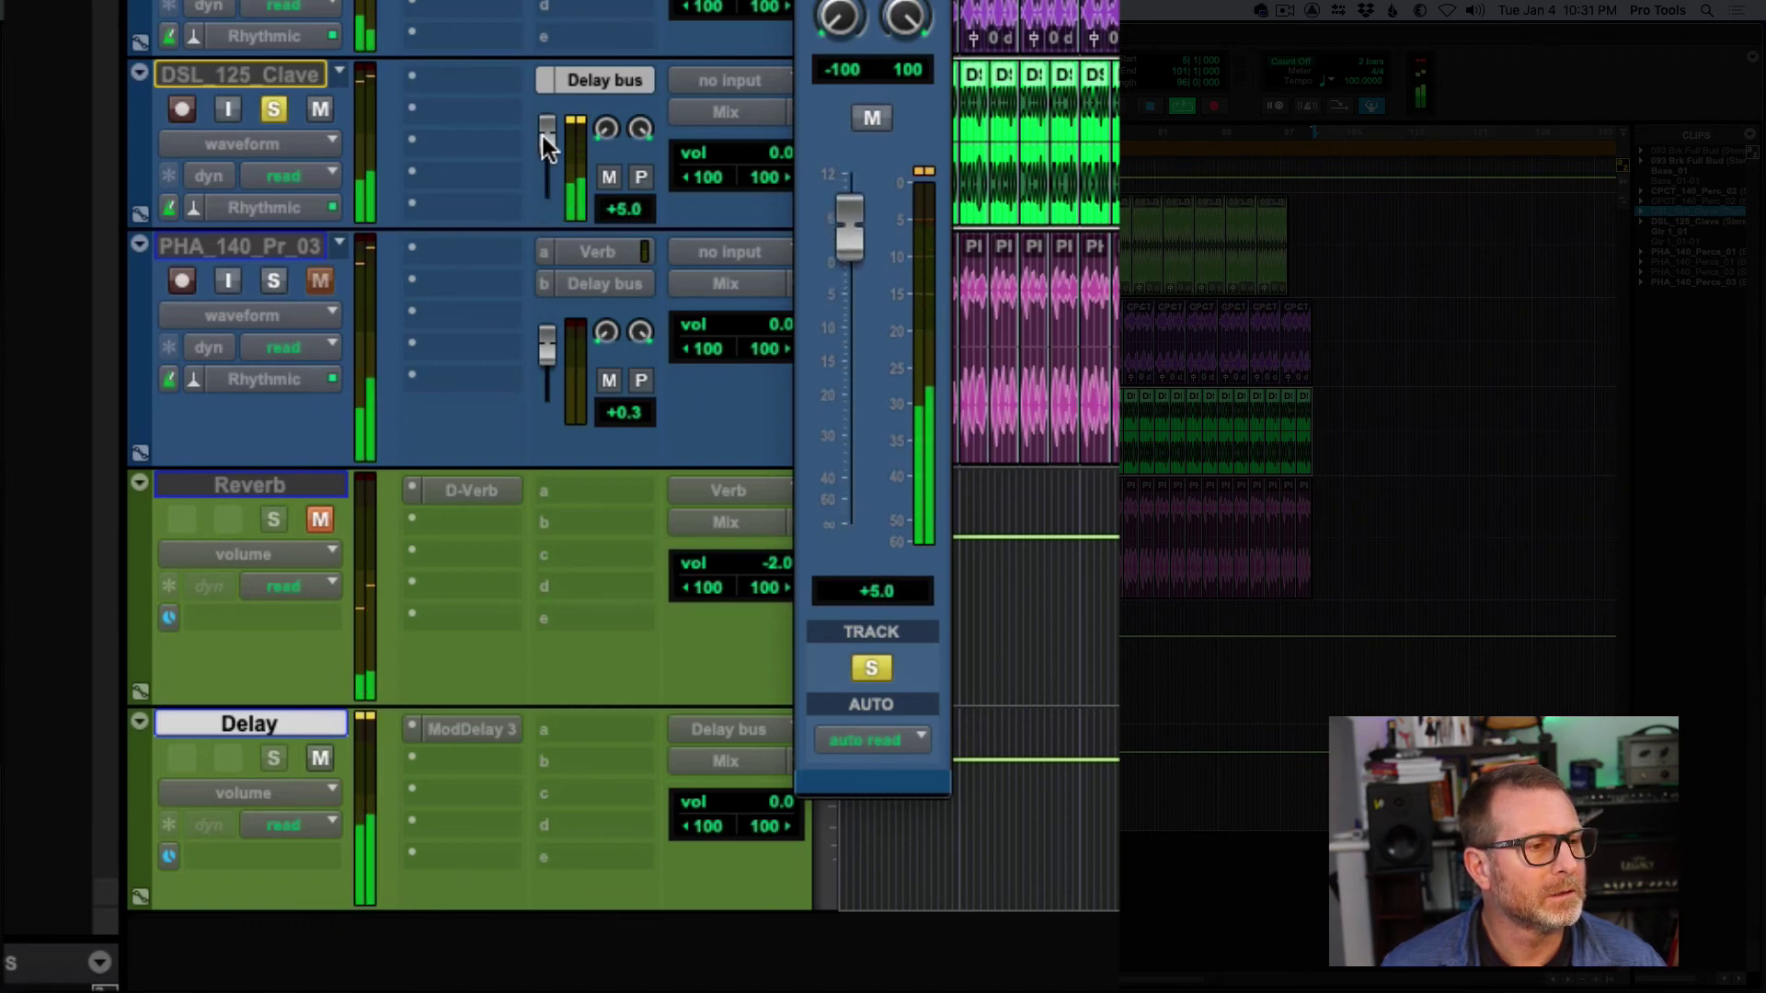
Solo PHA_140_Pr_03 as well and set the Delay bus send on DSL_125_Clave to +0.3 dB
left_click(271, 281)
left_click(322, 280)
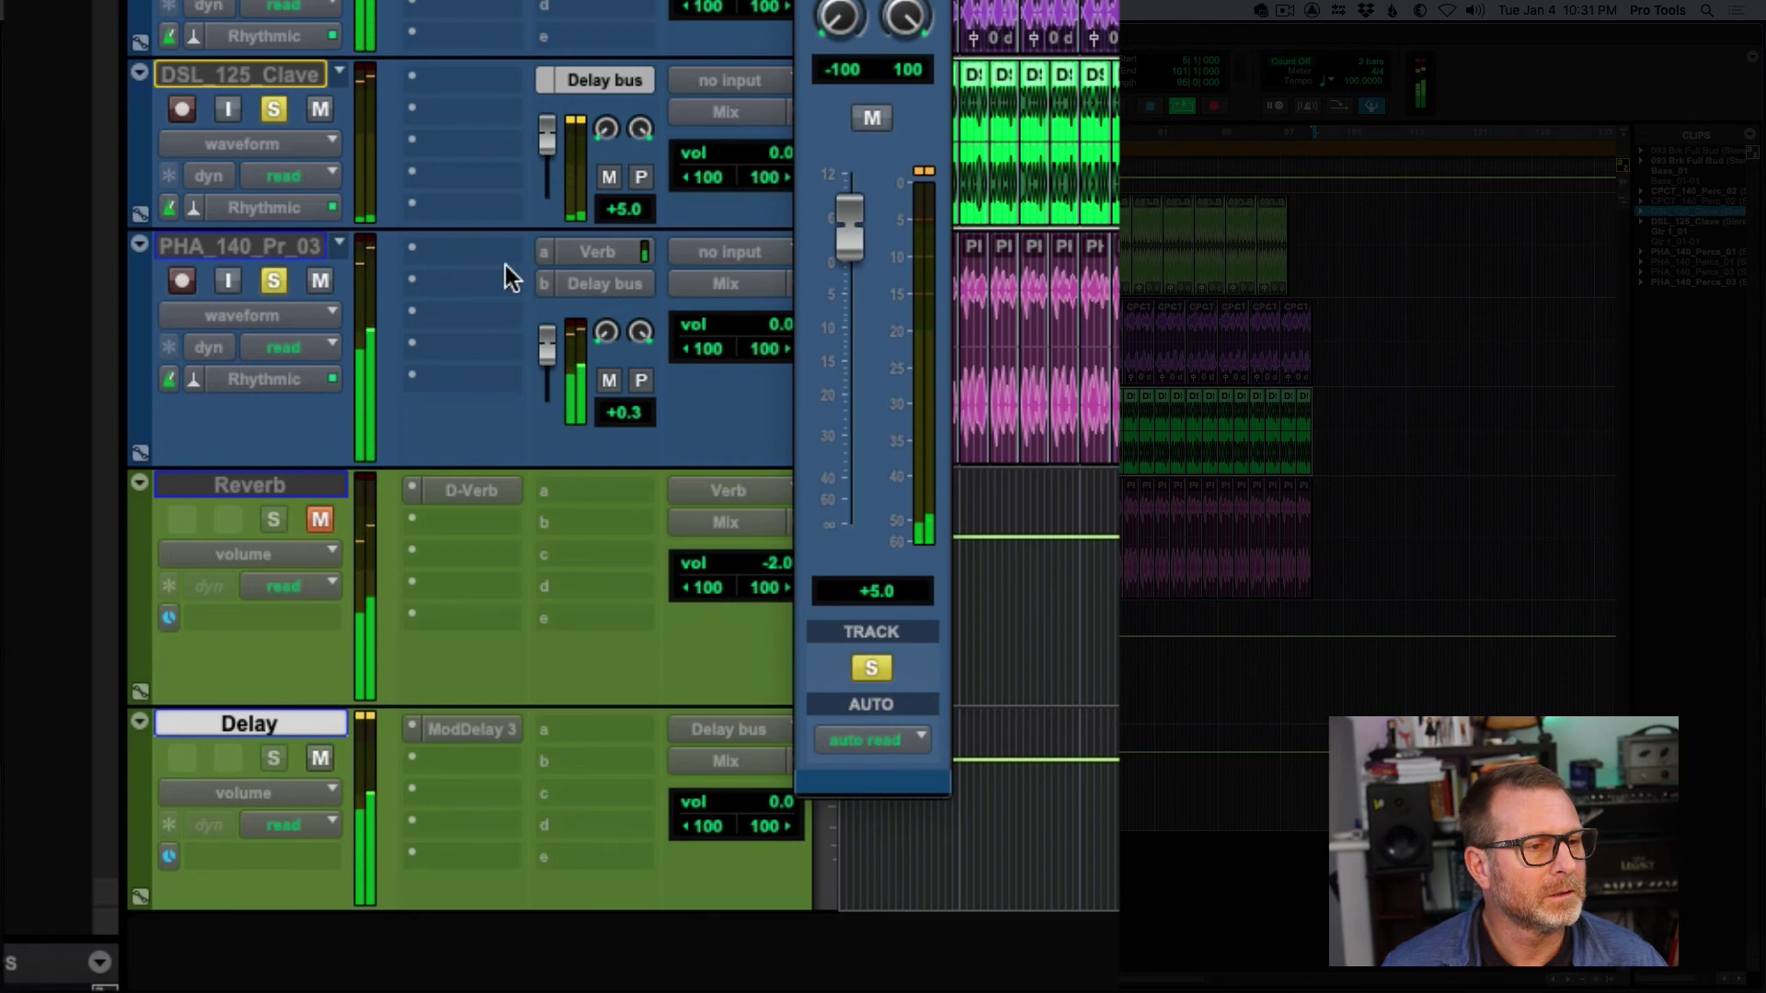
left_click_drag(550, 137, 547, 147)
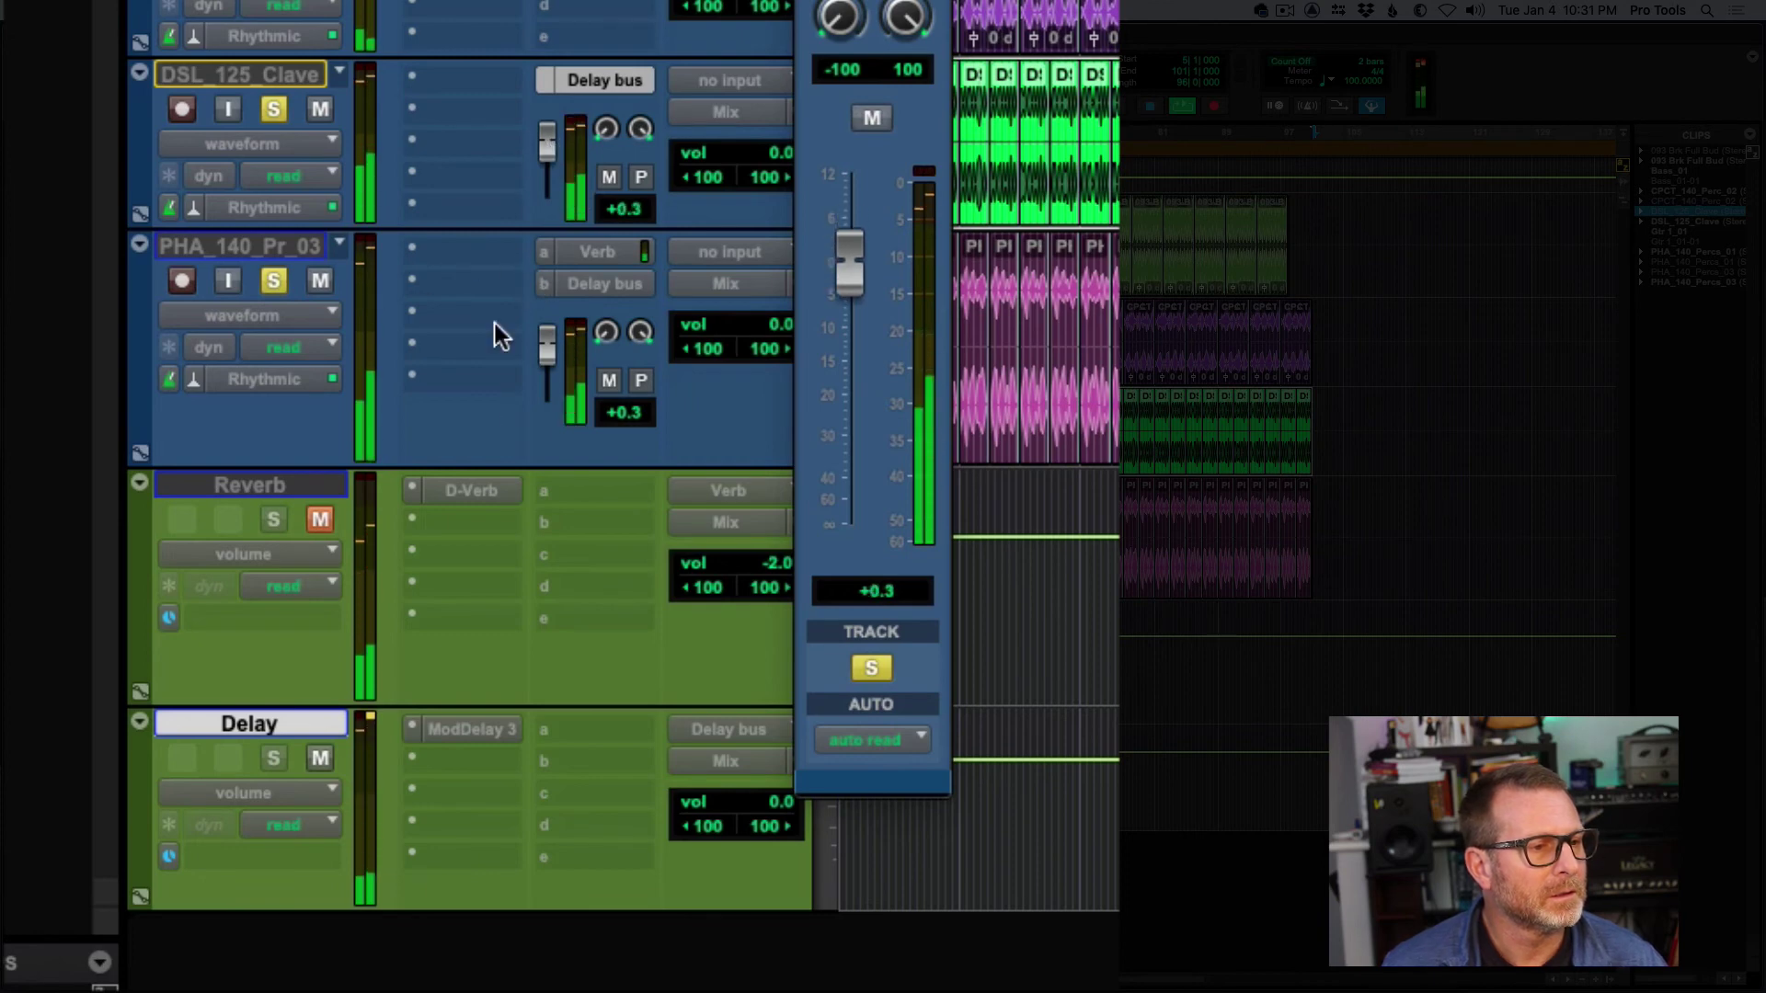
Unmute the Reverb track and move the solo from DSL_125_Clave and PHA_140_Pr_03 to CPCT_140_P02
left_click(317, 519)
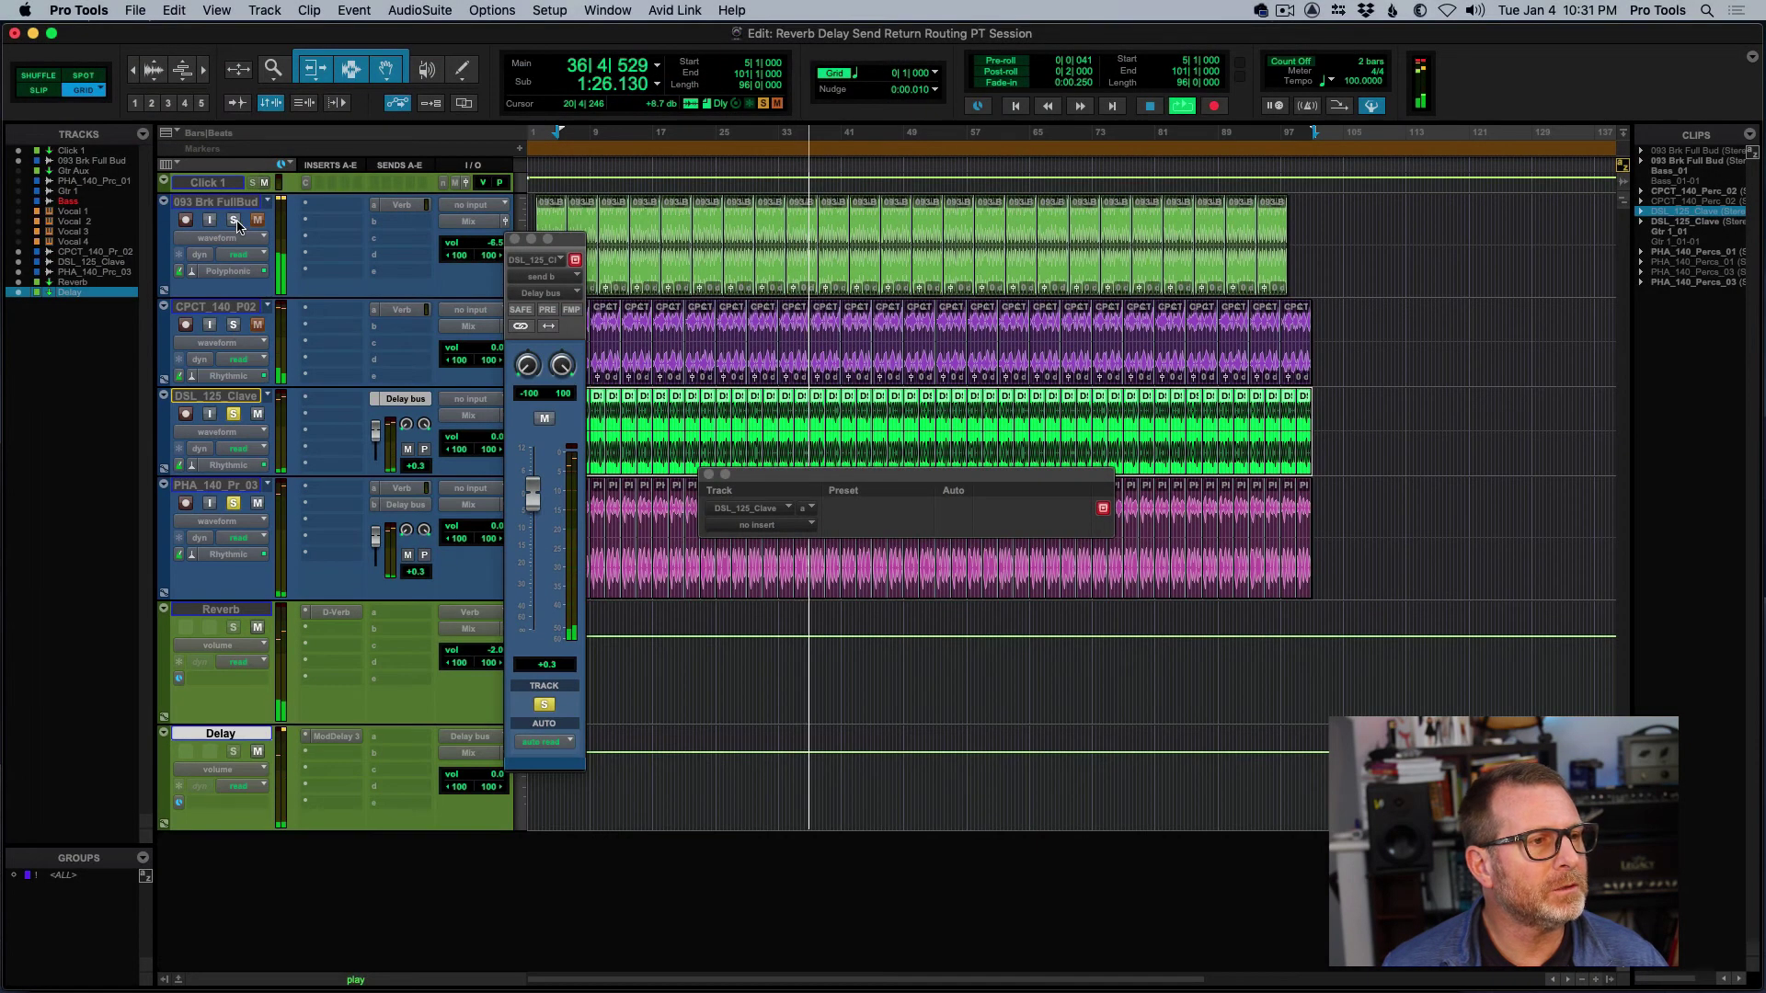
left_click(228, 309)
left_click(232, 325)
left_click(233, 414)
left_click(234, 503)
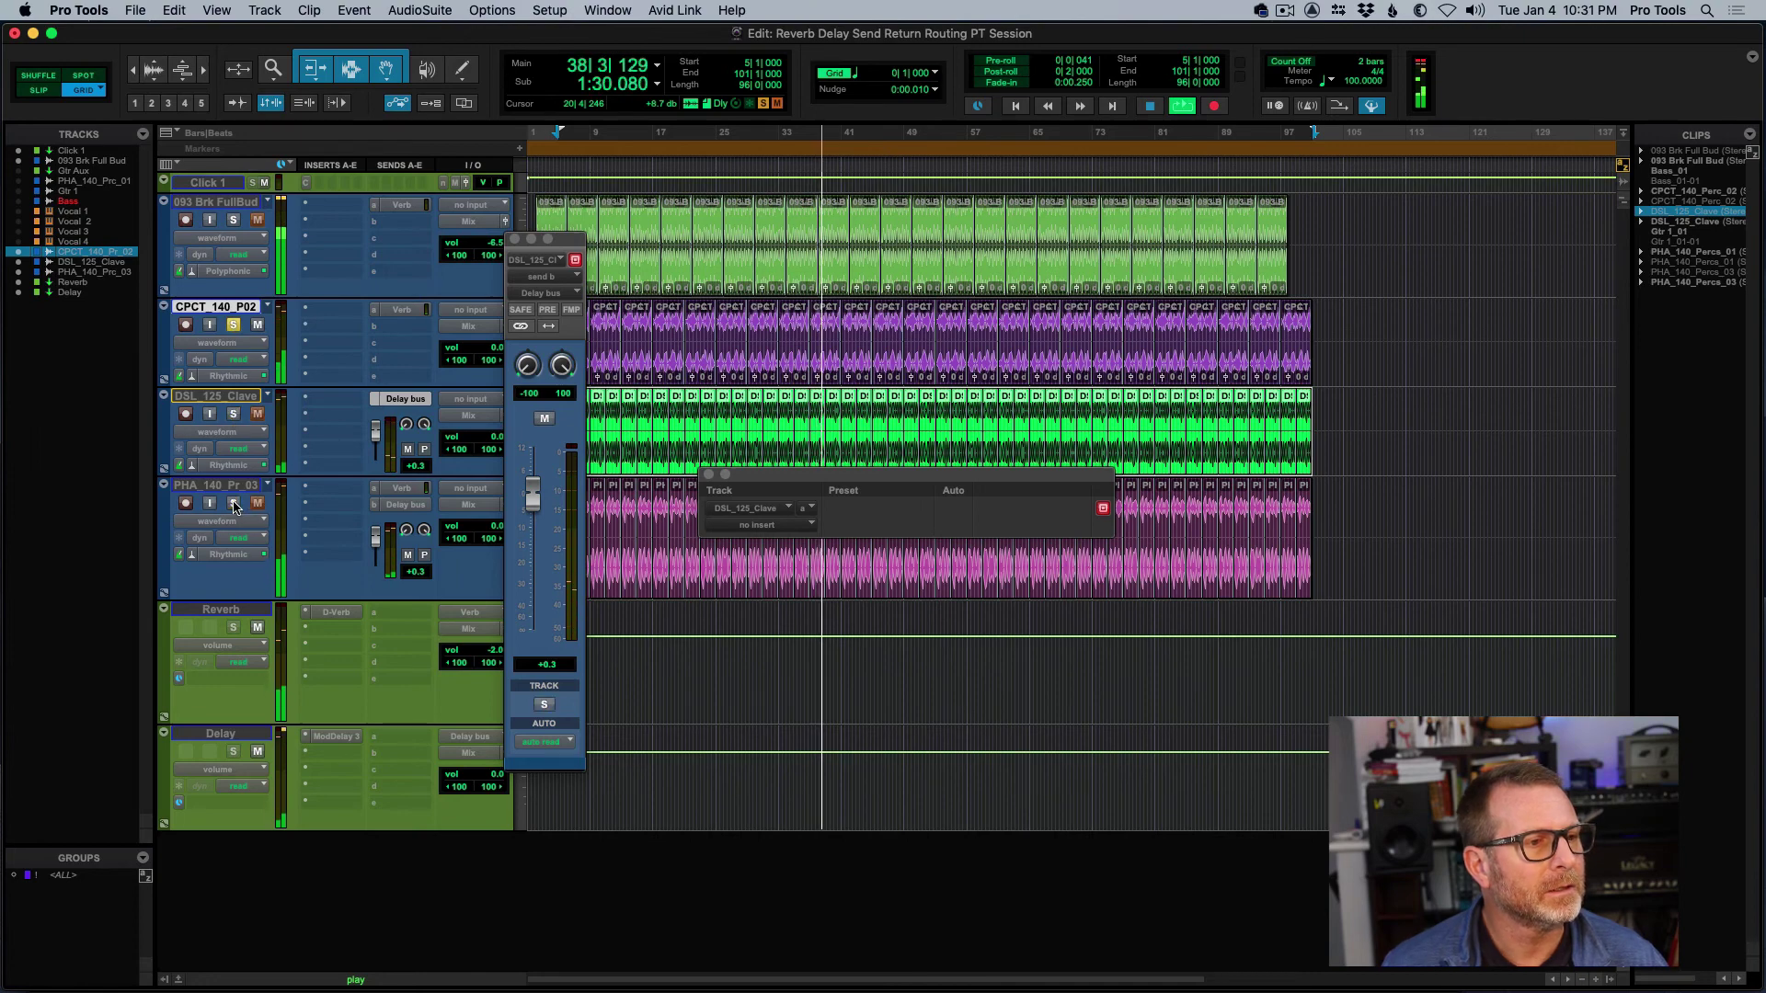
Assign the second send of CPCT_140_P02 to the stereo Delay bus and set its level to -2.2 dB
left_click(374, 329)
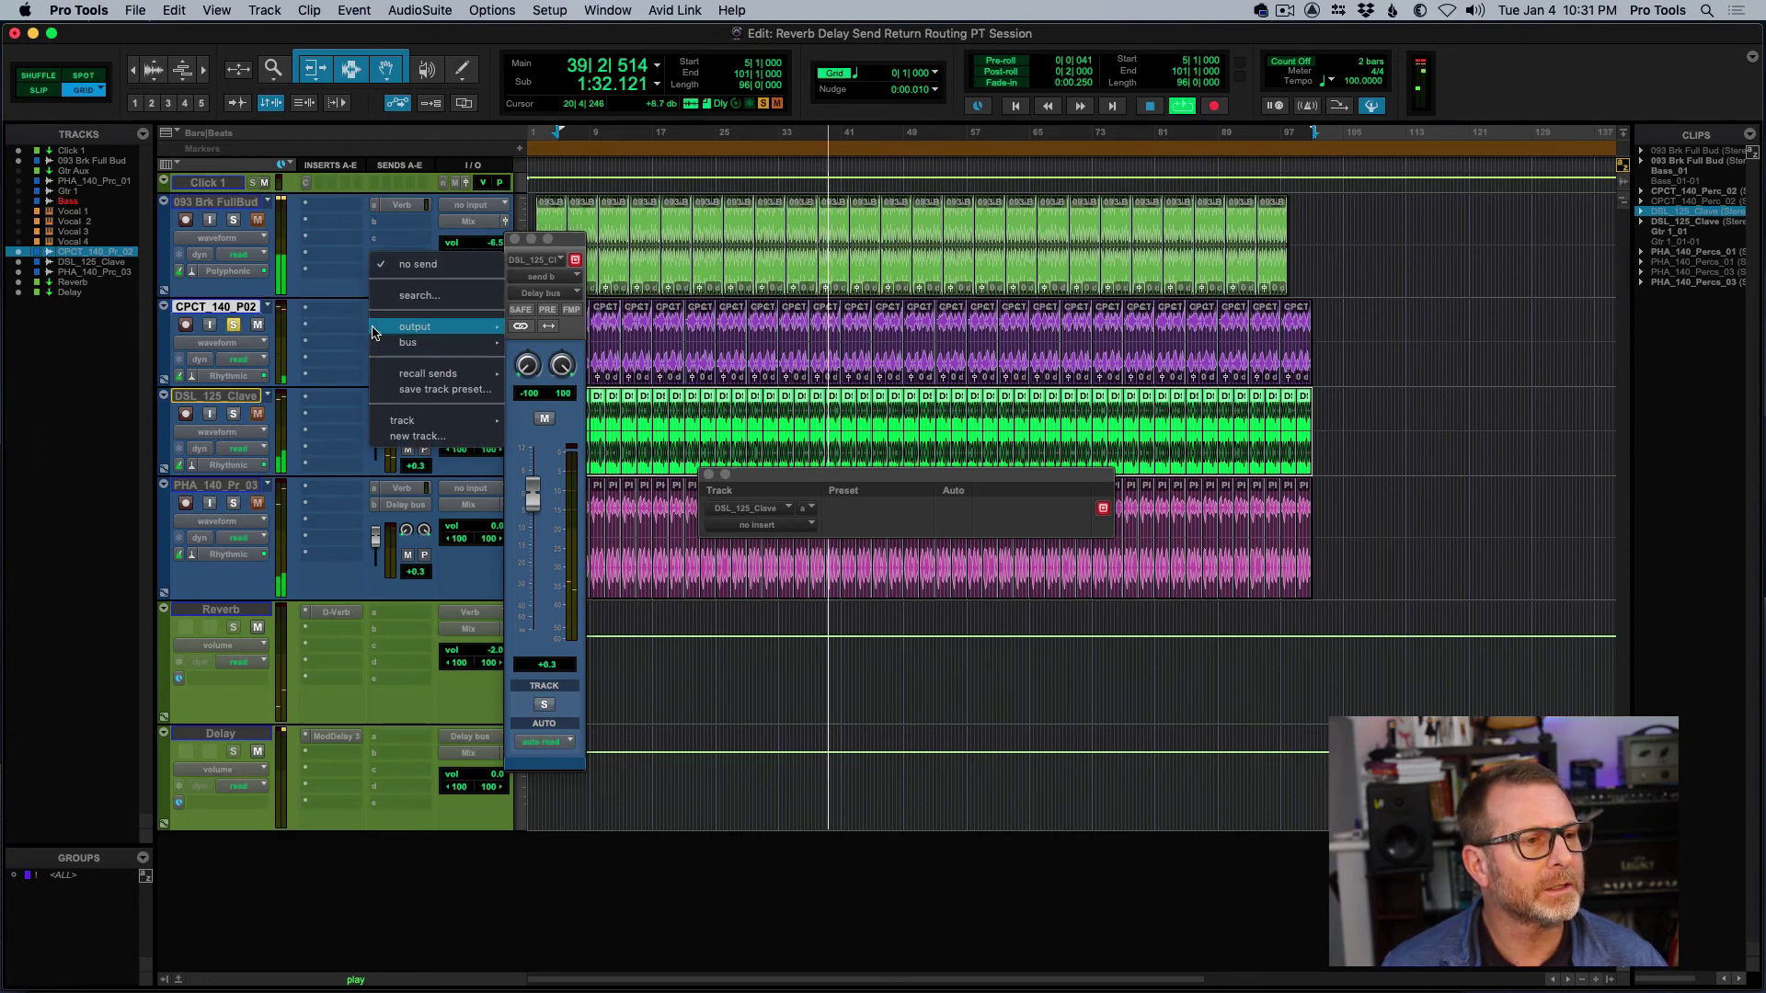
mouse_move(460, 342)
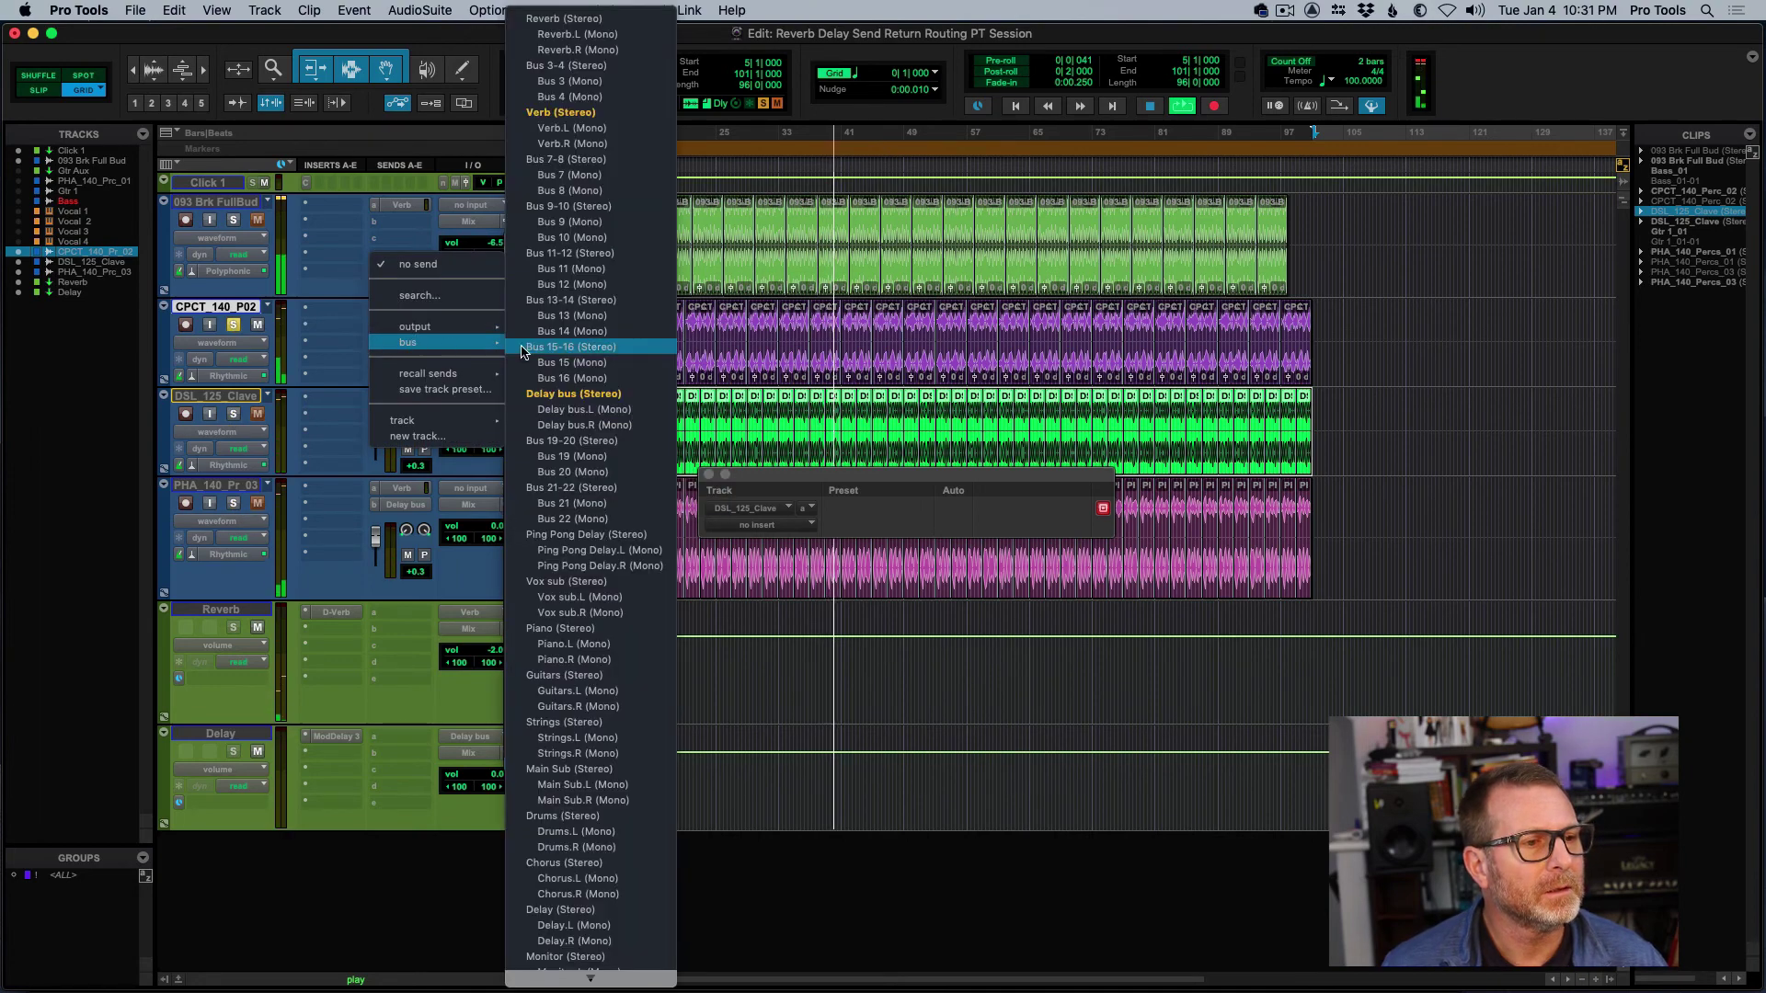
left_click(573, 394)
left_click_drag(375, 371, 375, 345)
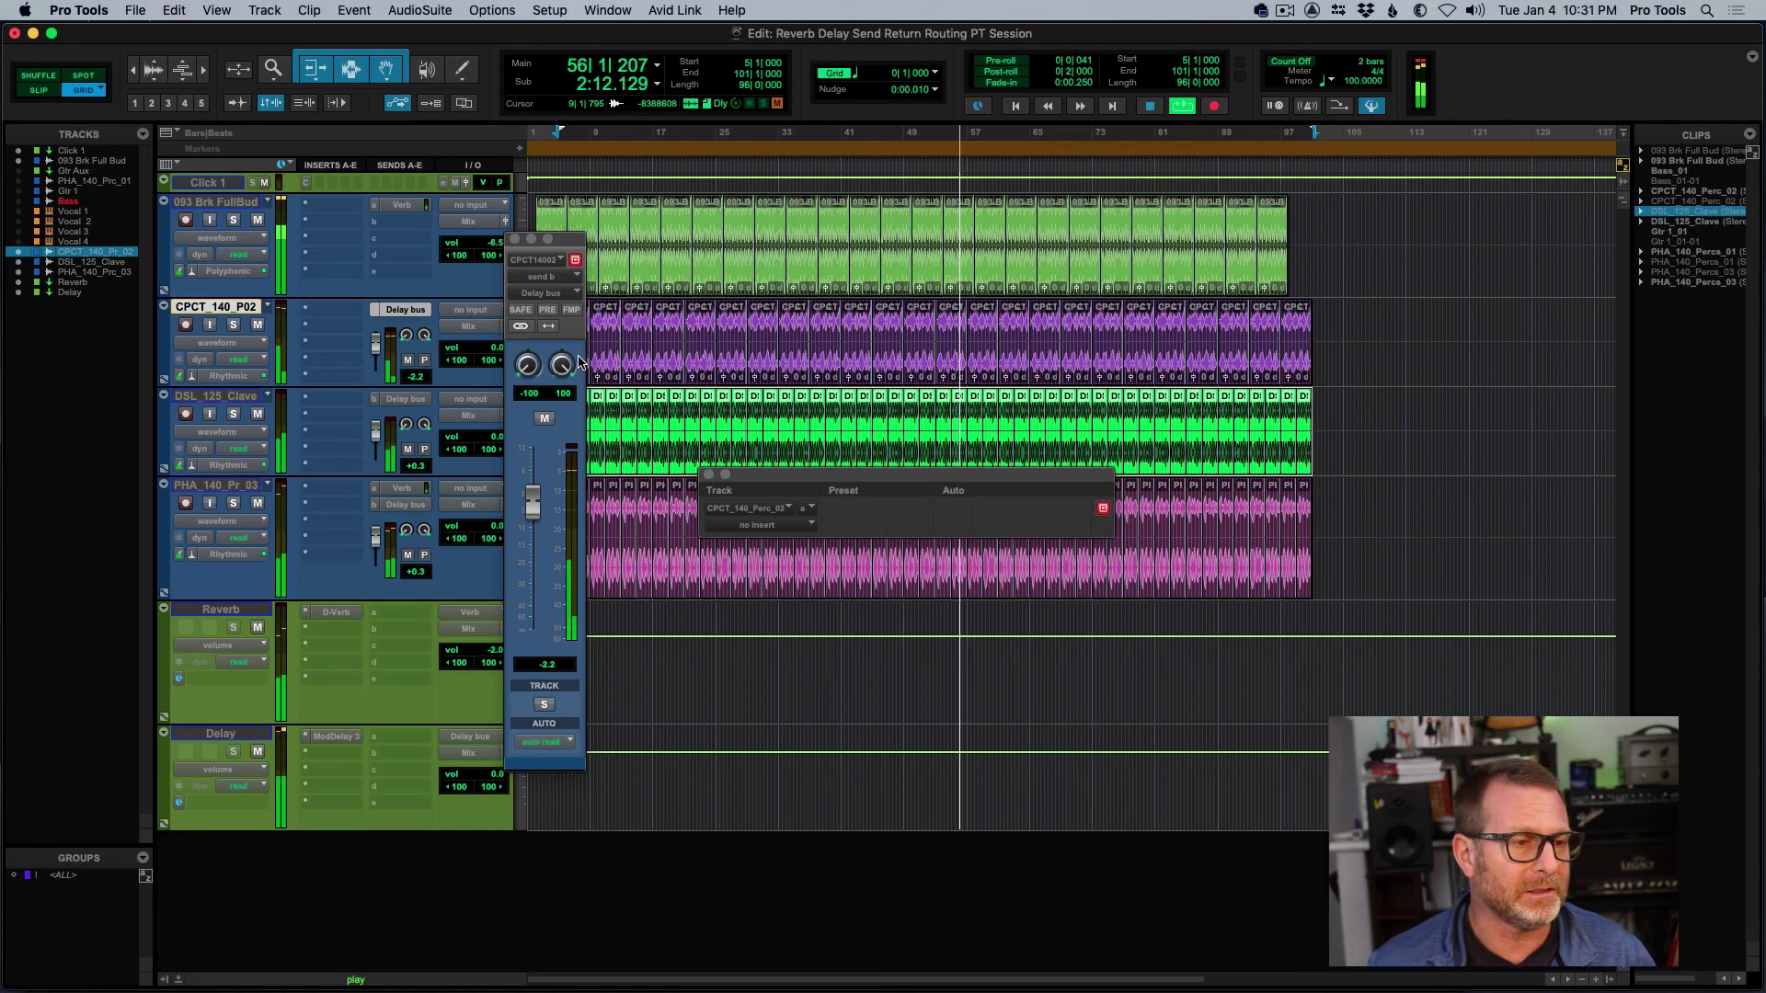
Close the floating send and plug-in windows and stop playback
left_click(514, 239)
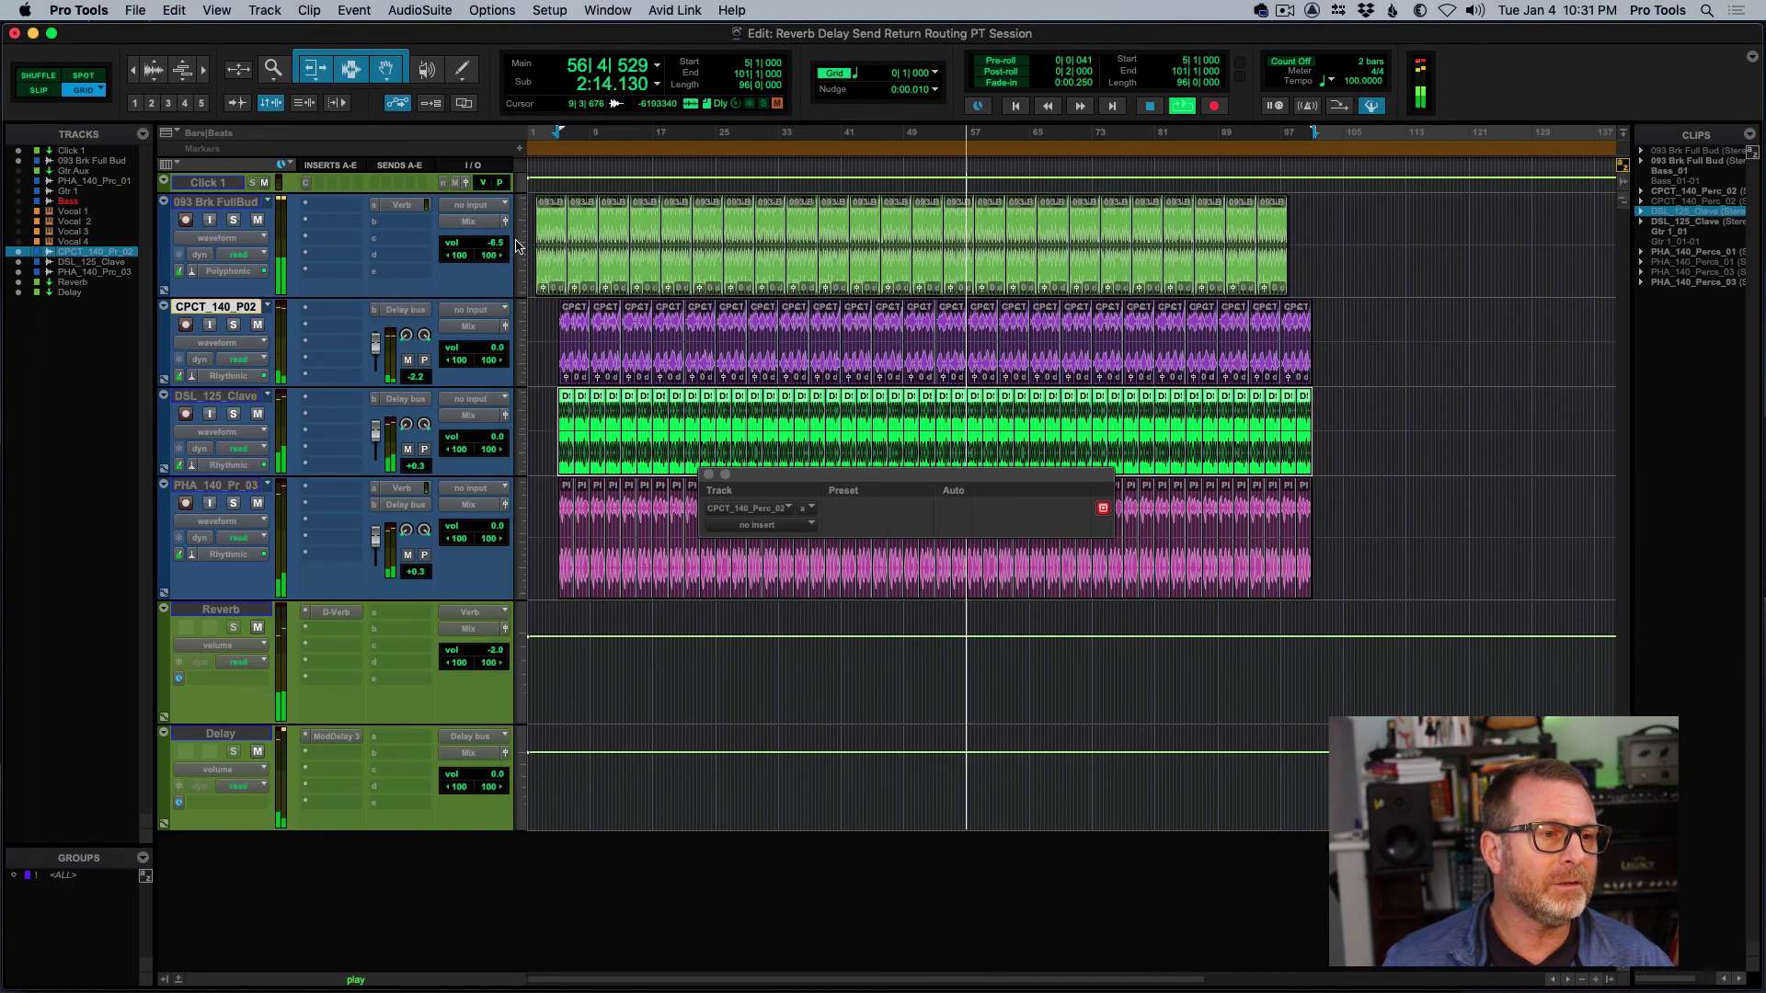
left_click(708, 474)
key("space")
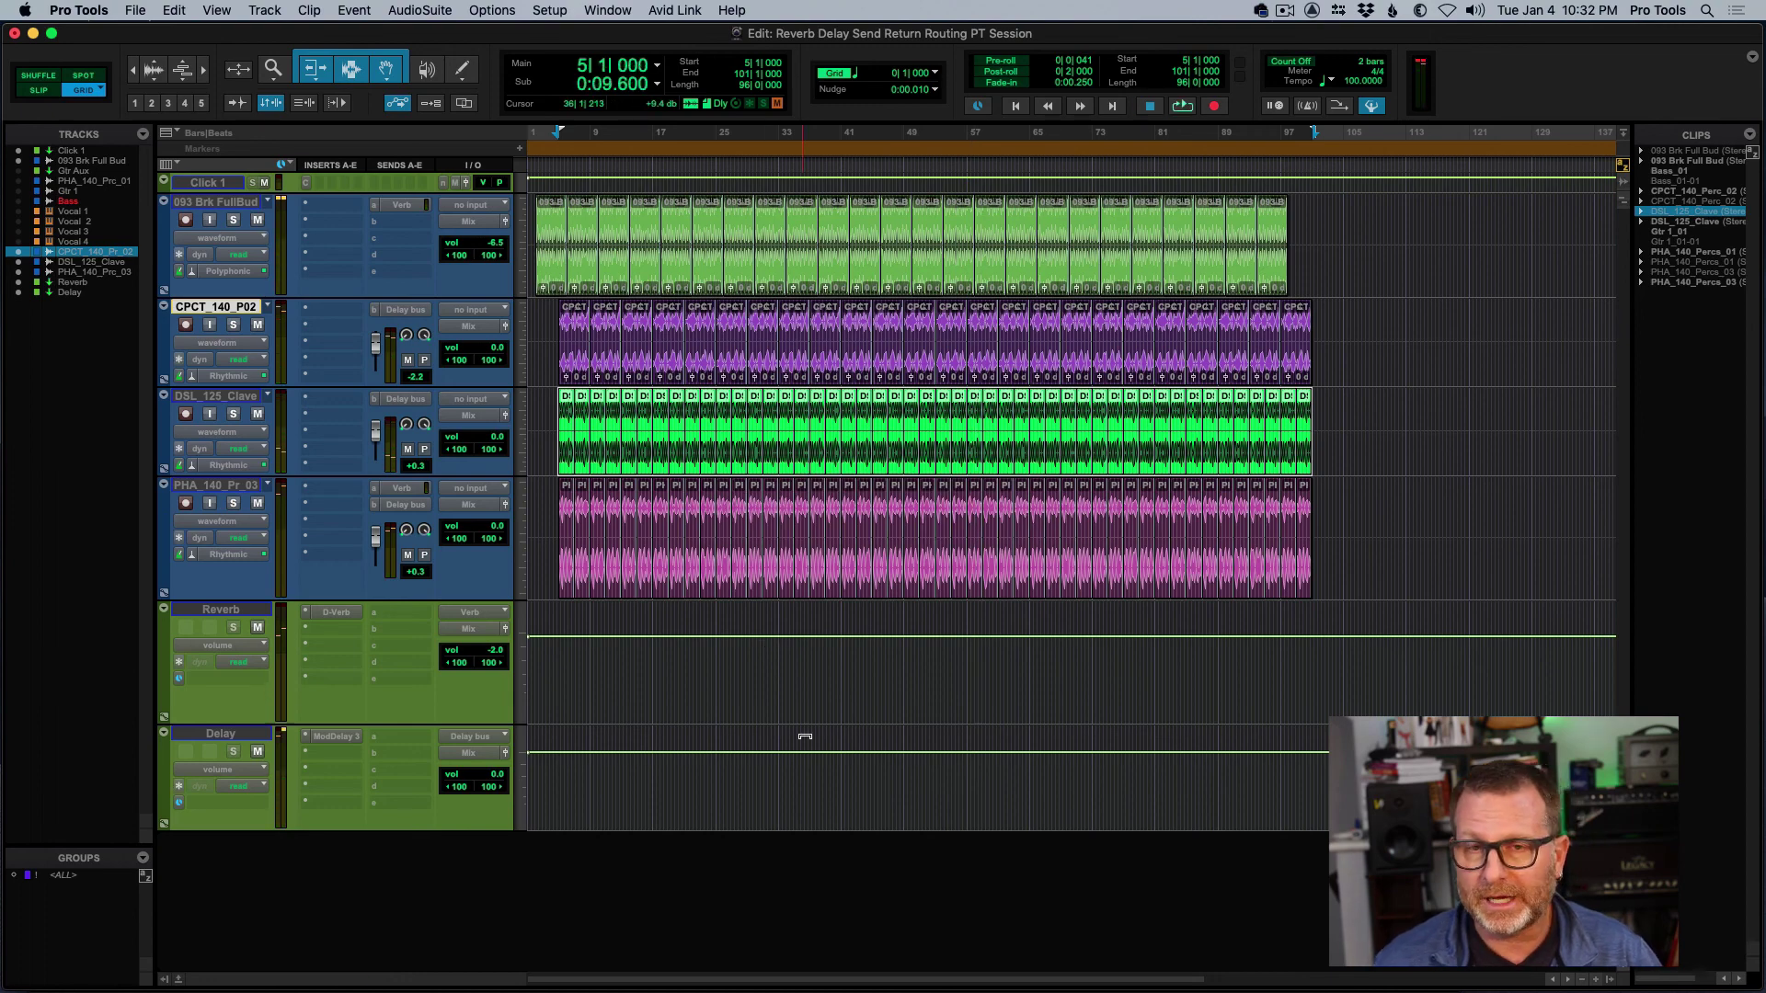